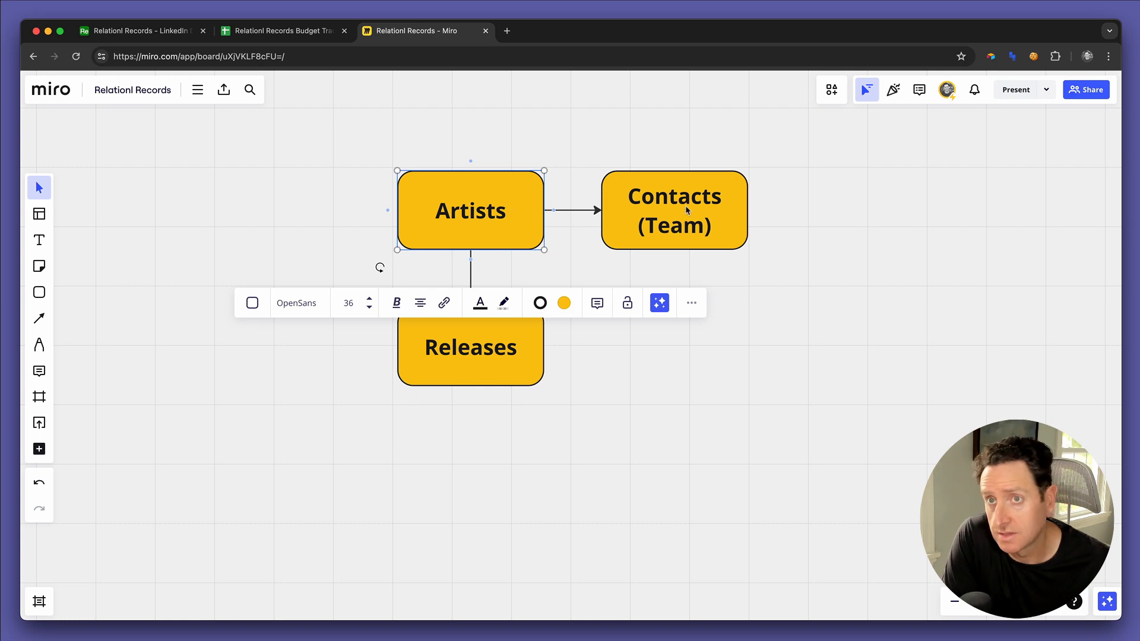
Step: Add a connected box below the Releases box in the diagram and label it BLI
{"action": "left_click", "coordinate": [680, 204]}
{"action": "left_click", "coordinate": [171, 32]}
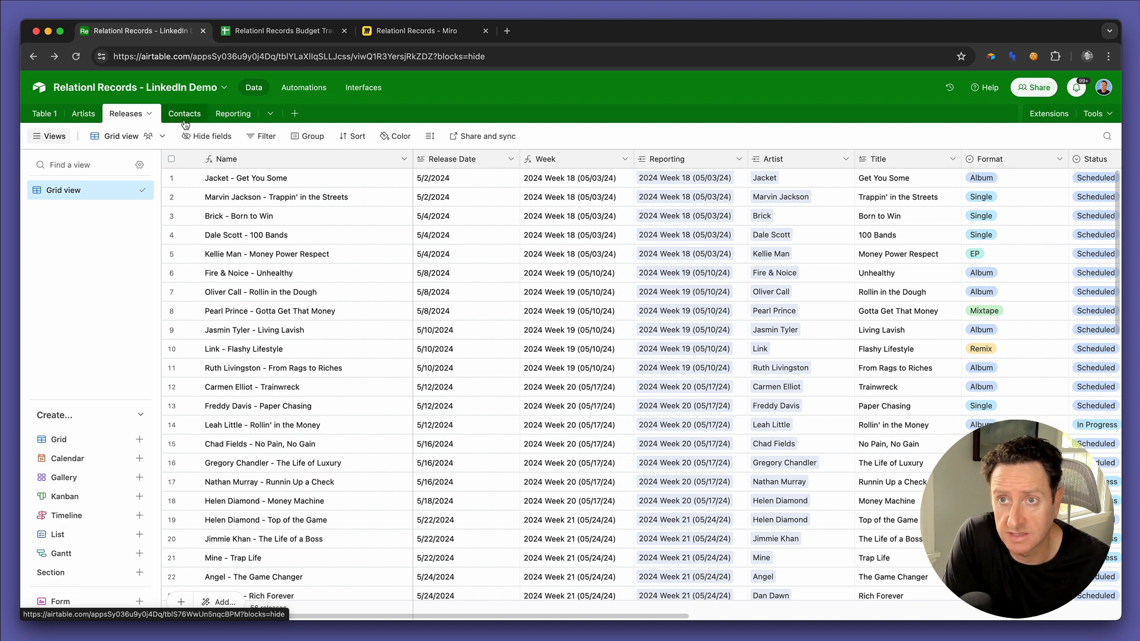
{"action": "left_click", "coordinate": [380, 35]}
{"action": "left_click", "coordinate": [471, 372]}
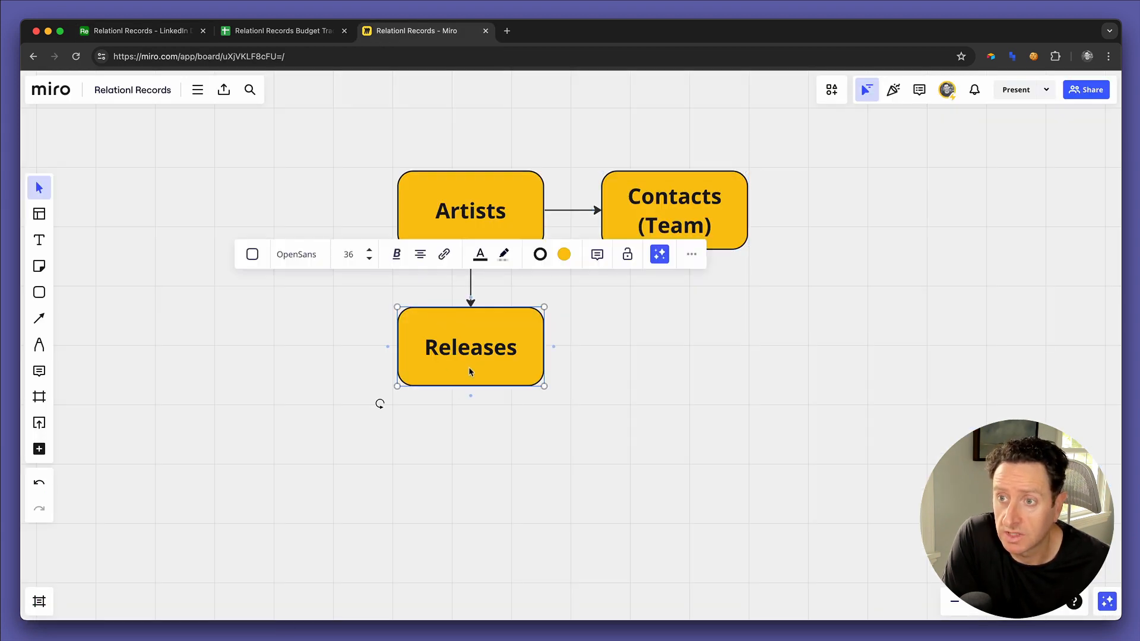
{"action": "left_click", "coordinate": [470, 398]}
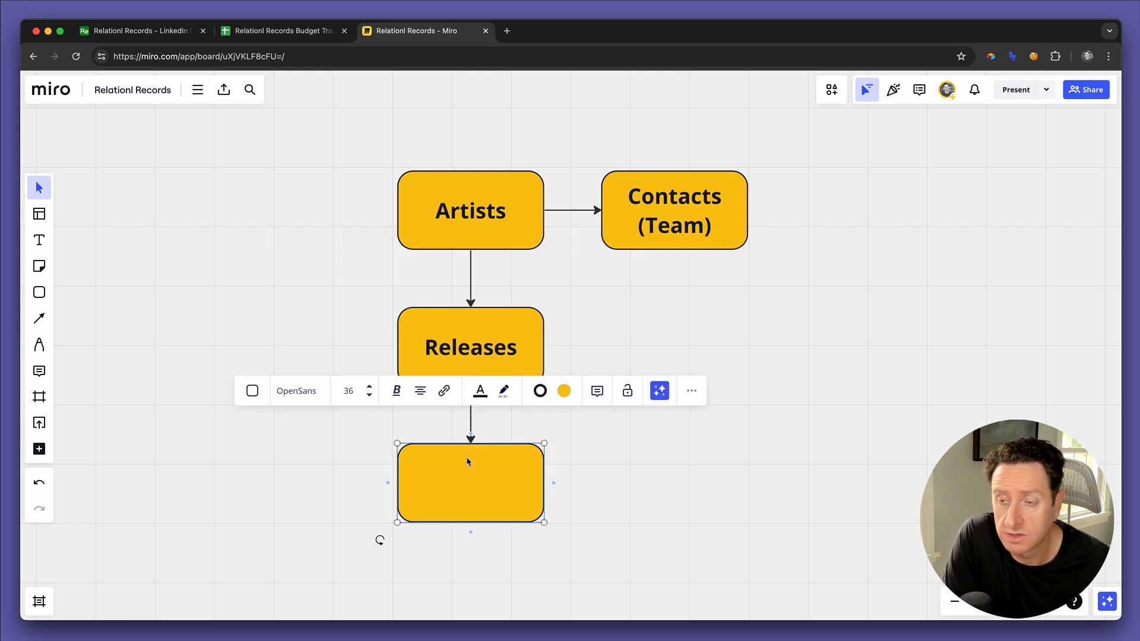
{"action": "type", "text": "BLI"}
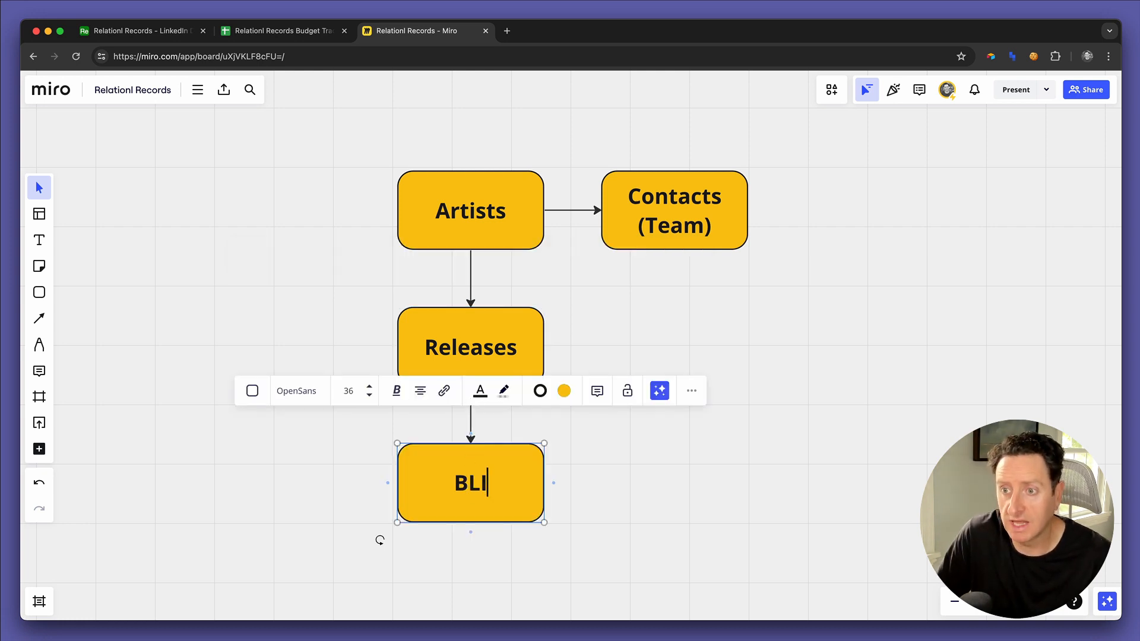
{"action": "left_click", "coordinate": [594, 527]}
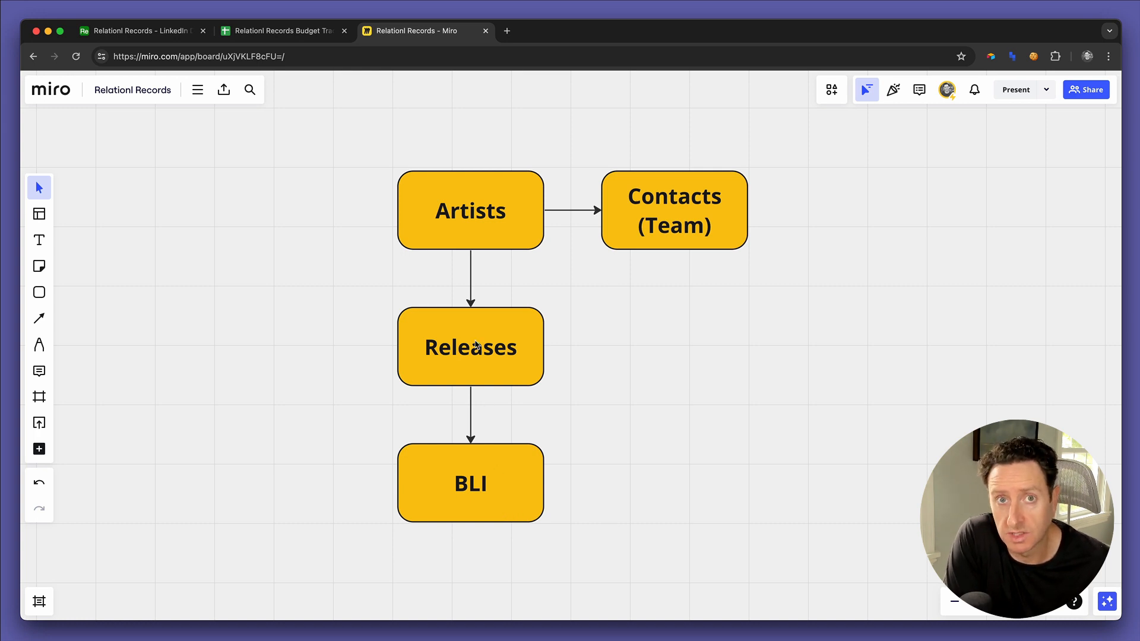
{"action": "left_click", "coordinate": [457, 473]}
{"action": "left_click", "coordinate": [480, 347]}
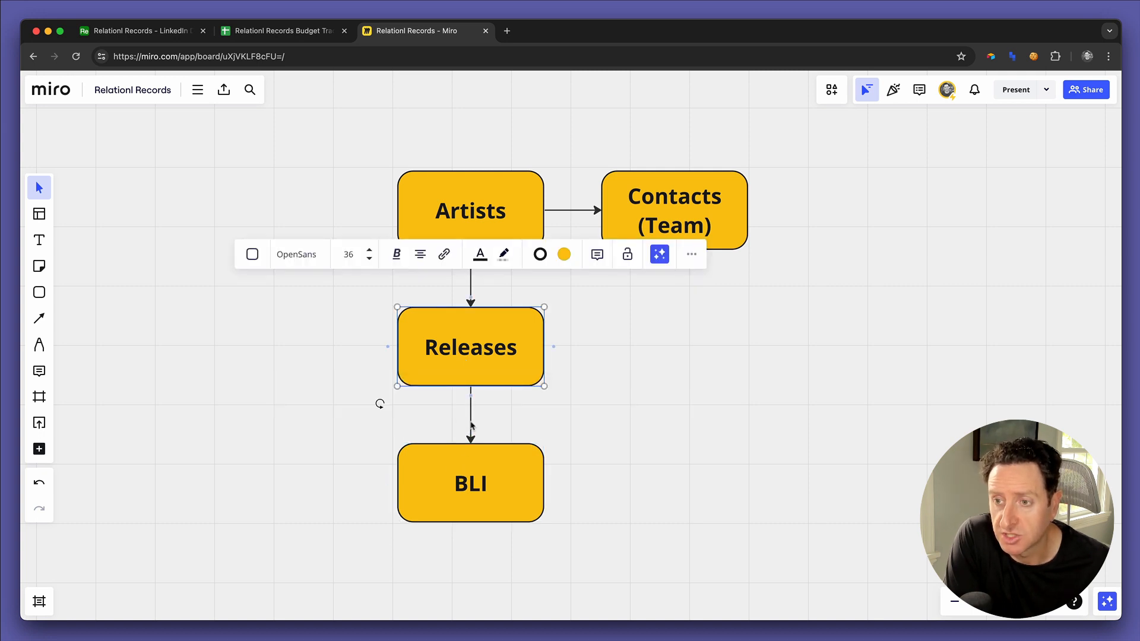
{"action": "left_click", "coordinate": [457, 482]}
{"action": "left_click", "coordinate": [474, 370]}
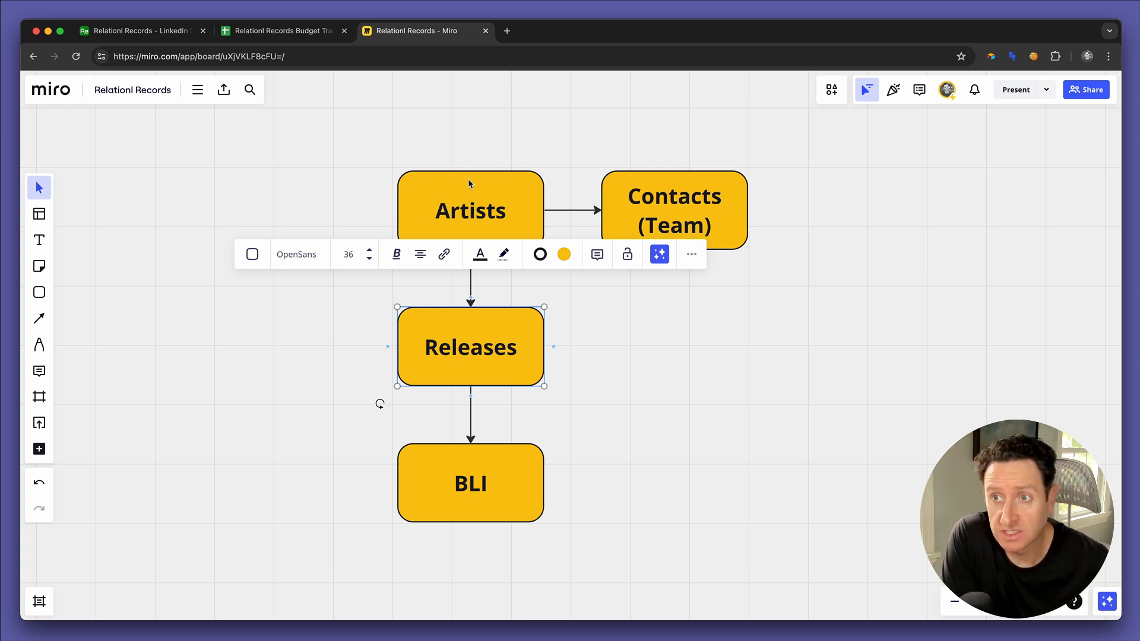
{"action": "left_click", "coordinate": [467, 199]}
{"action": "left_click", "coordinate": [609, 355]}
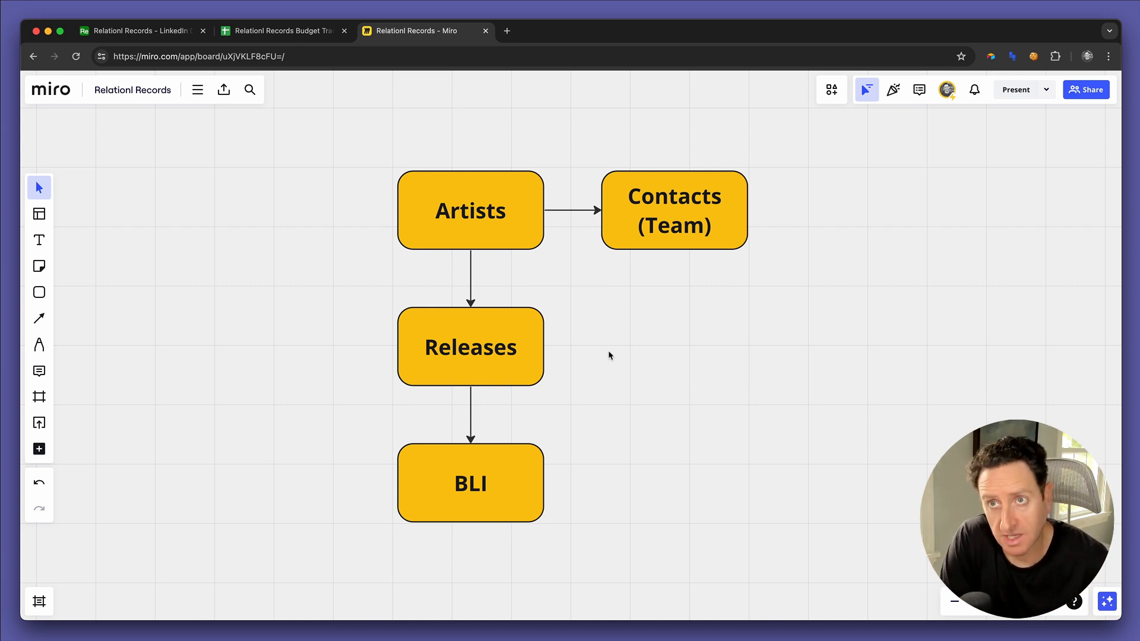
Step: Switch to the Relationl Records Budget Tracker 2024 spreadsheet in Google Sheets and download it as comma separated values
{"action": "left_click", "coordinate": [252, 27]}
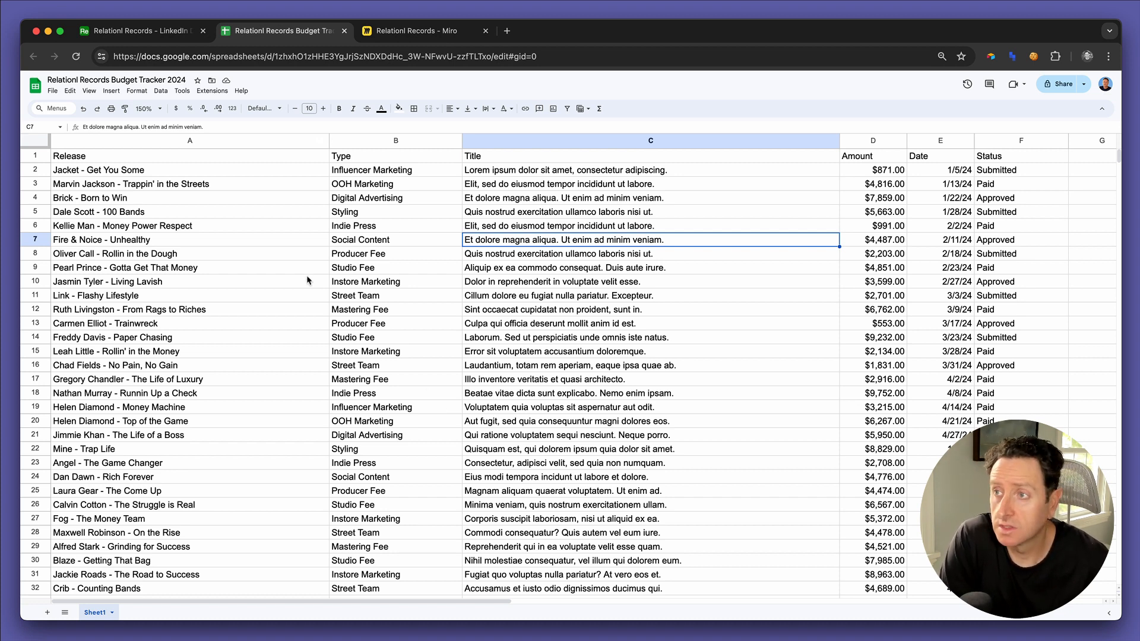
{"action": "left_click", "coordinate": [133, 155]}
{"action": "left_click", "coordinate": [360, 160]}
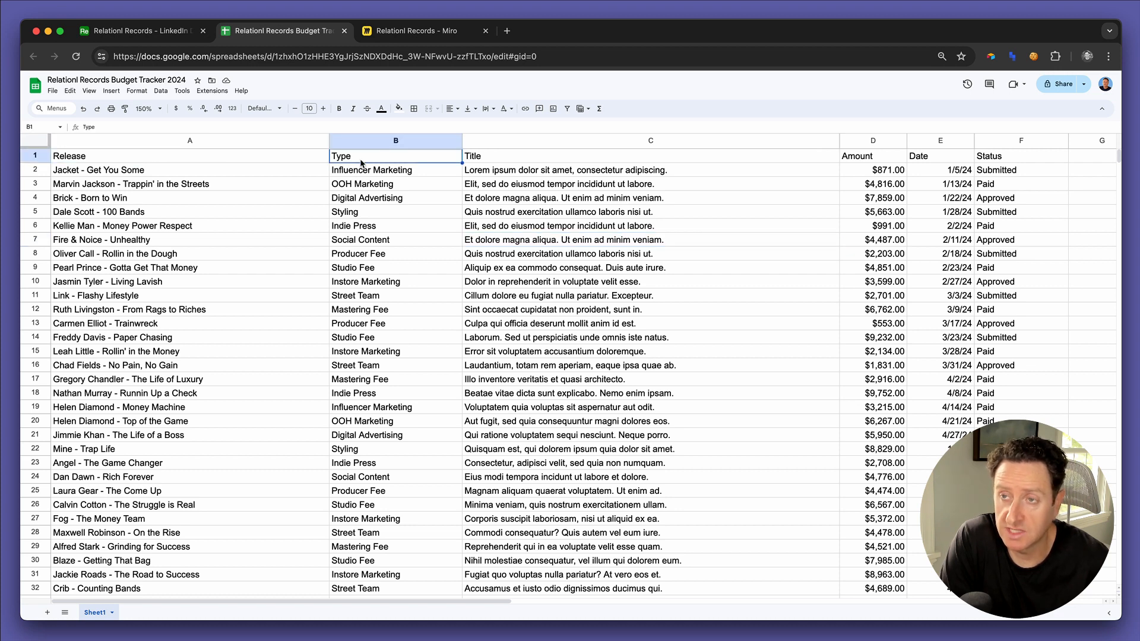
{"action": "left_click", "coordinate": [486, 155]}
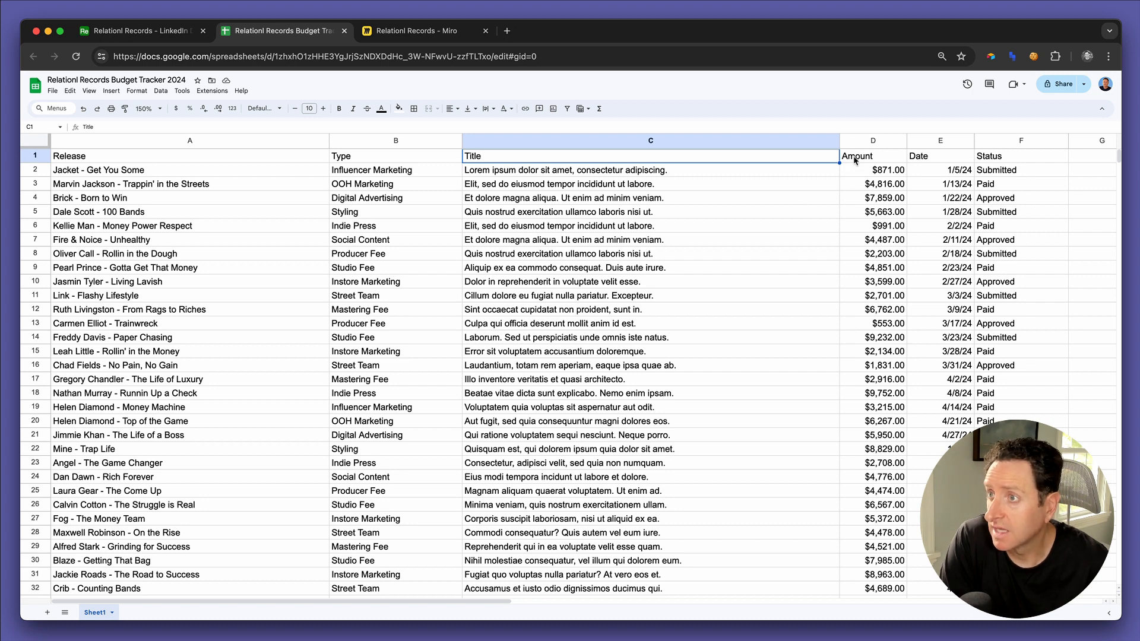
{"action": "left_click", "coordinate": [52, 91]}
{"action": "mouse_move", "coordinate": [80, 200]}
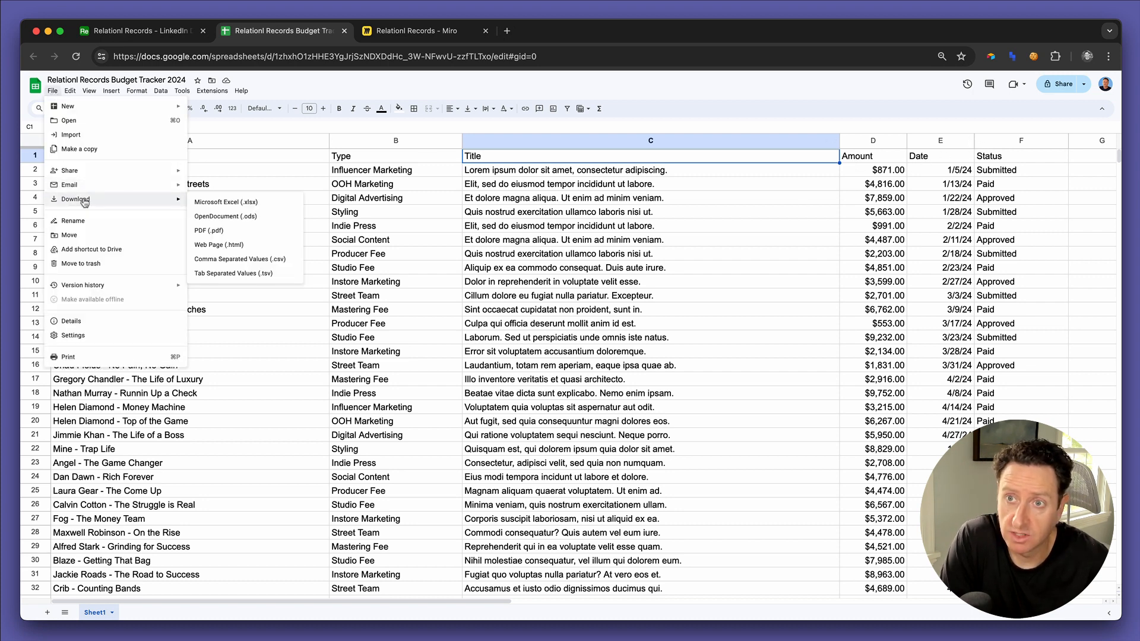
{"action": "left_click", "coordinate": [233, 260]}
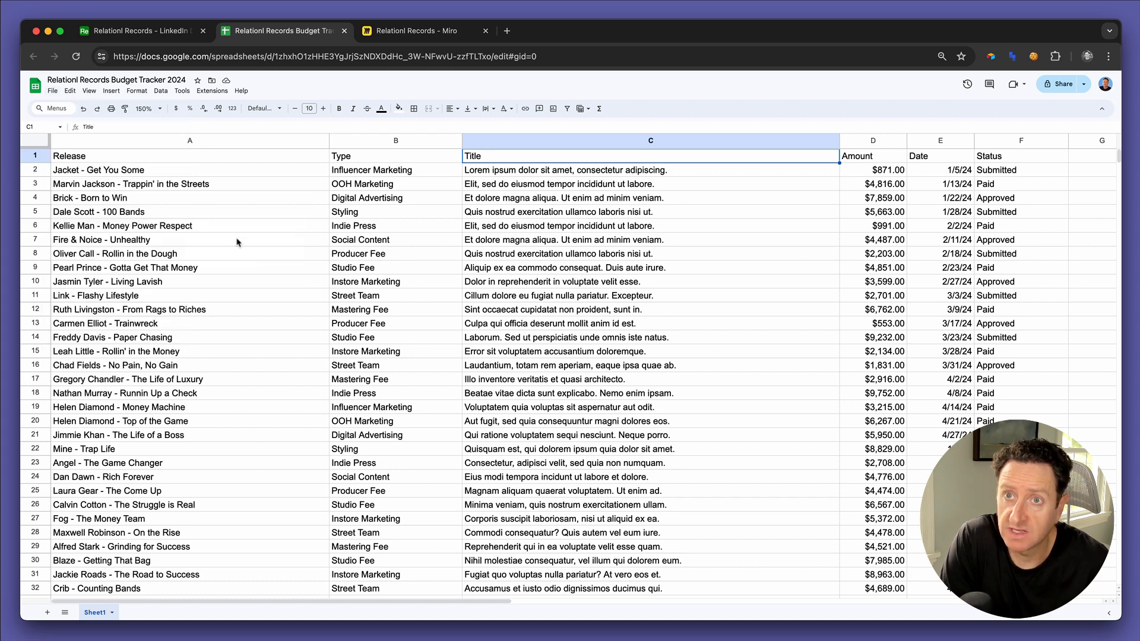
Step: Switch to the Airtable base and upload the downloaded budget tracker CSV file from Downloads, choosing to create a new table
{"action": "left_click", "coordinate": [139, 30]}
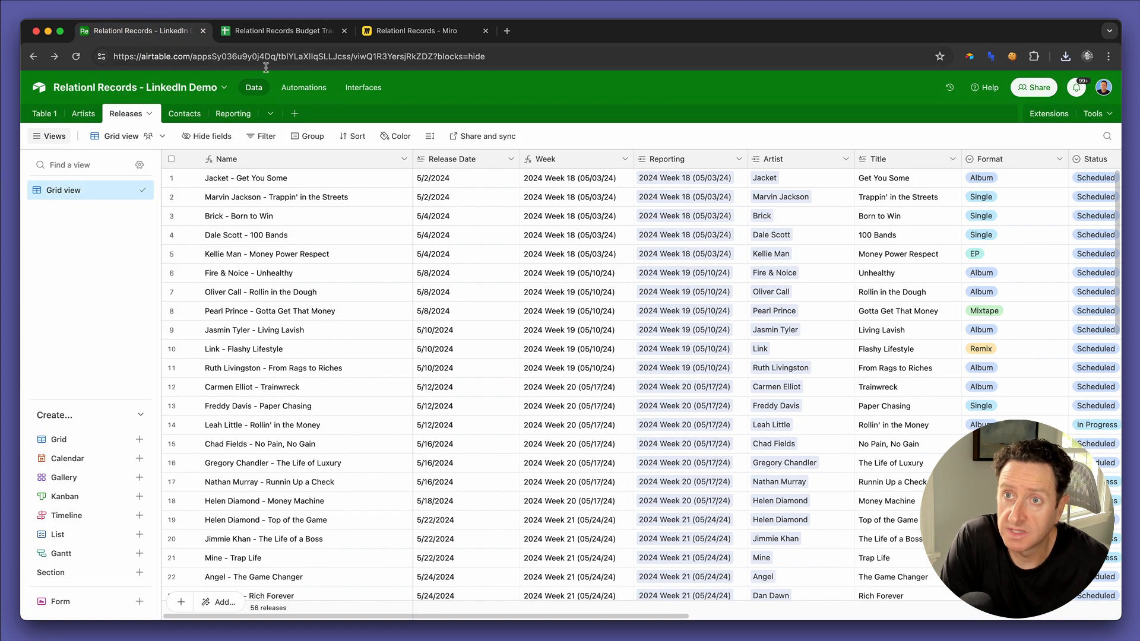
{"action": "left_click", "coordinate": [294, 114]}
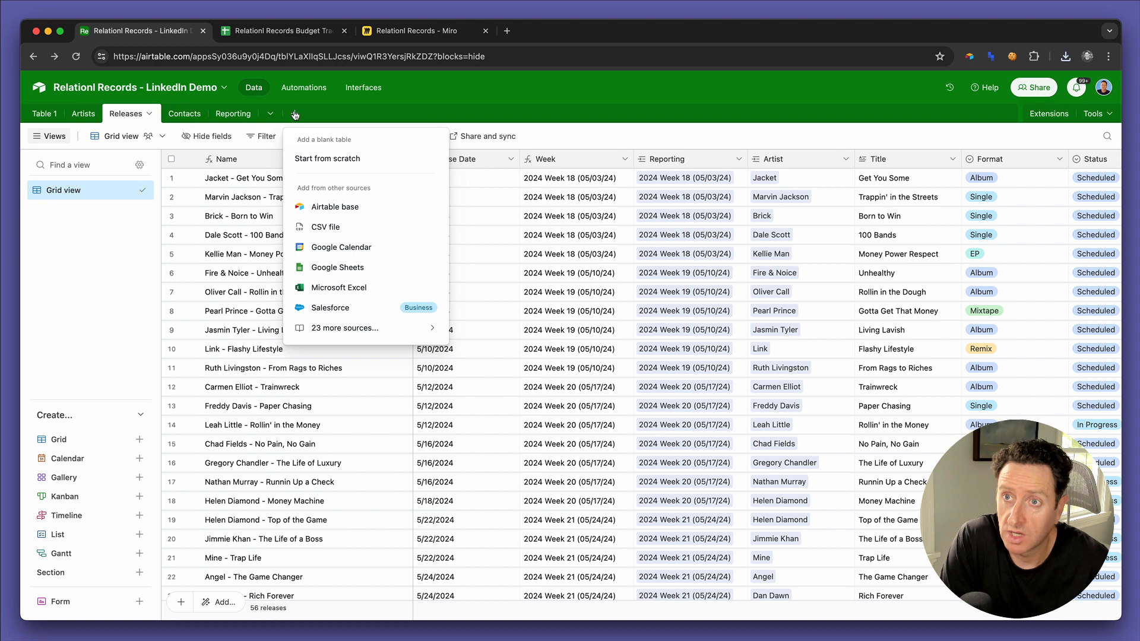
{"action": "left_click", "coordinate": [325, 227]}
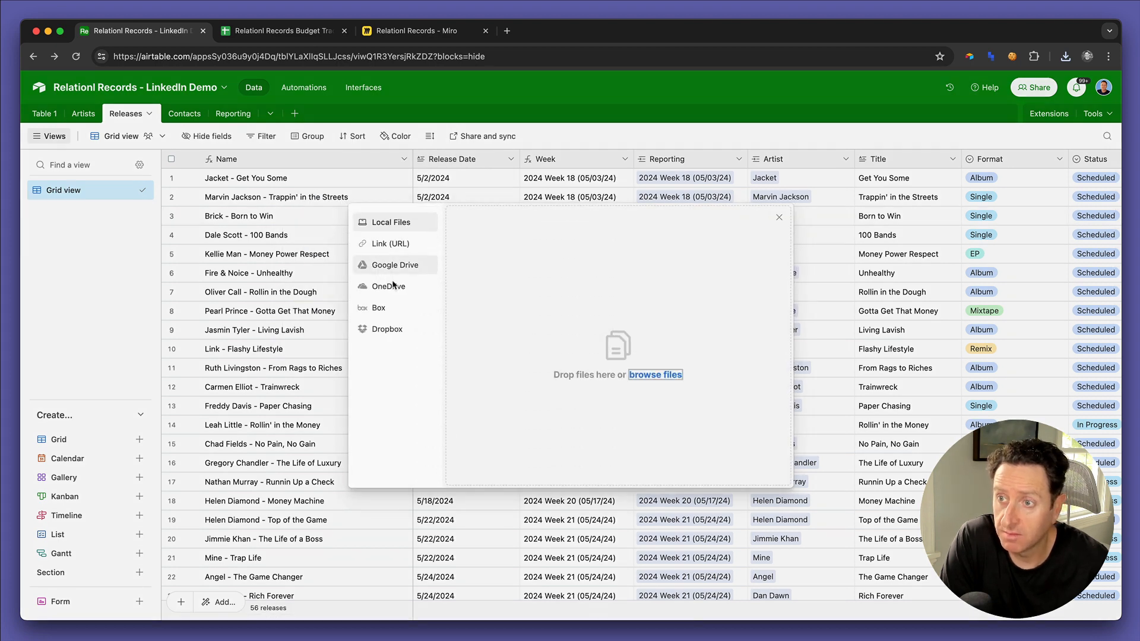
{"action": "left_click", "coordinate": [653, 375]}
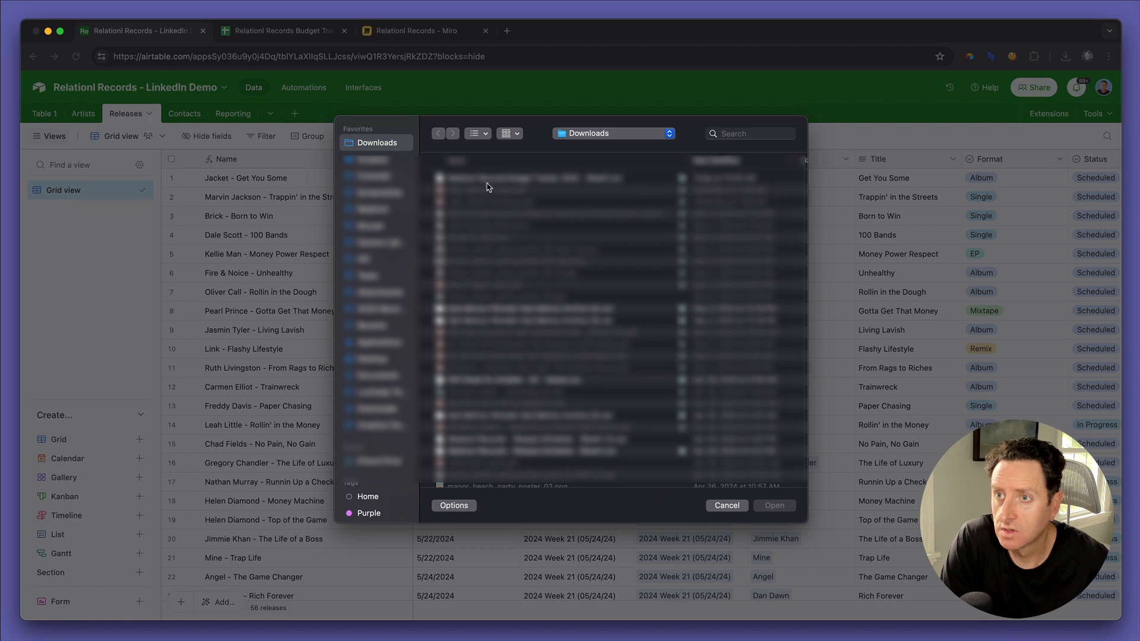
{"action": "left_click", "coordinate": [488, 178]}
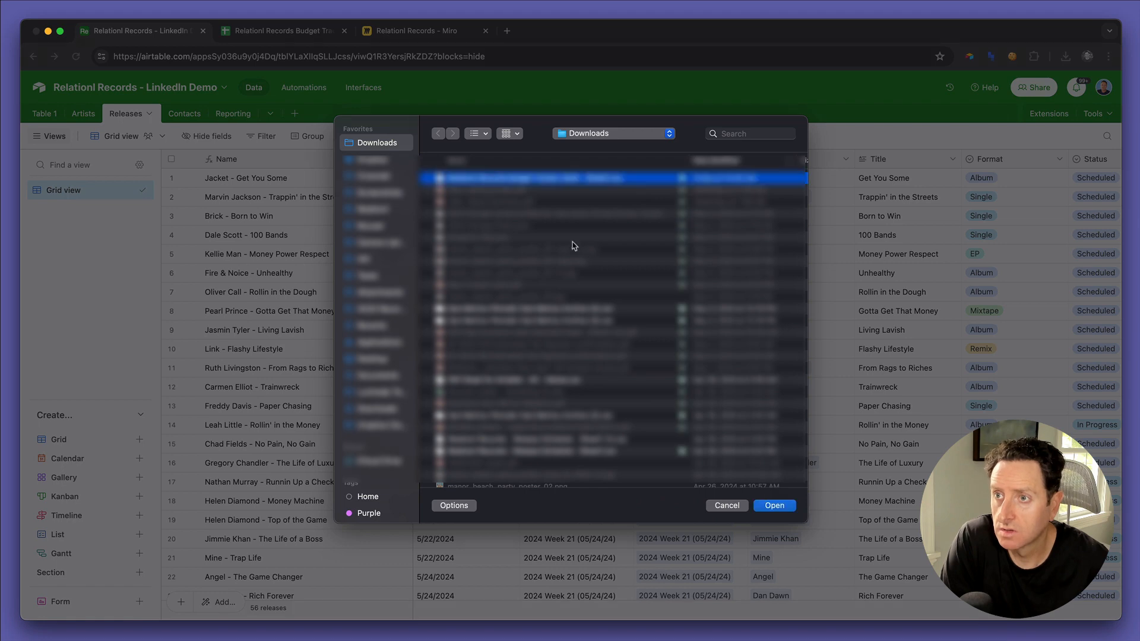
{"action": "left_click", "coordinate": [781, 504]}
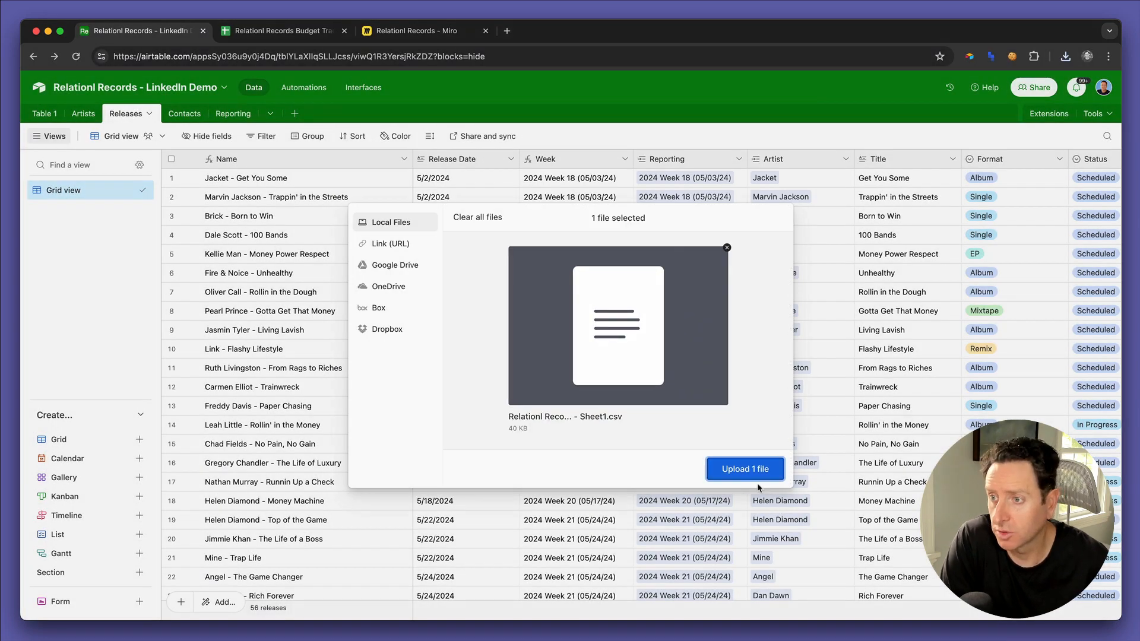
{"action": "left_click", "coordinate": [754, 475]}
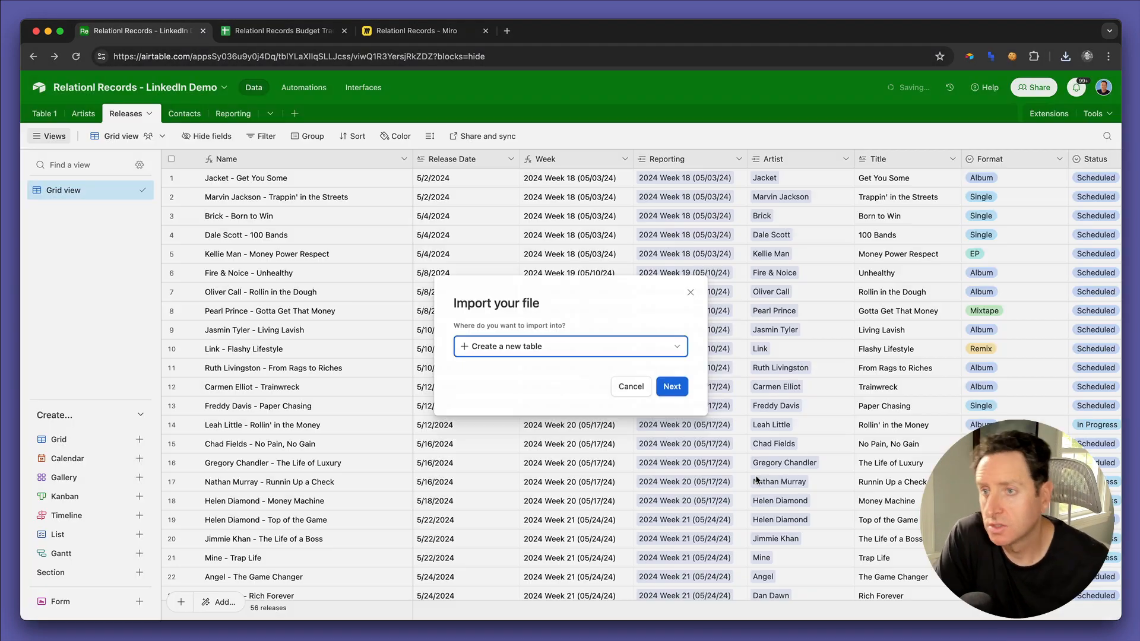
{"action": "left_click", "coordinate": [670, 387]}
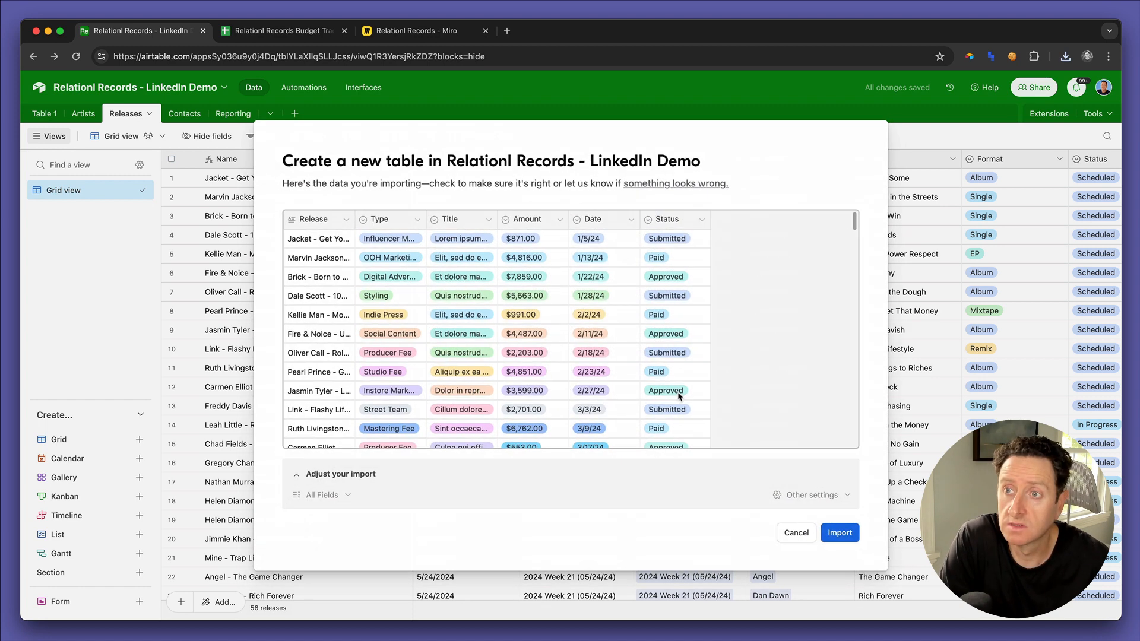
Step: Convert the Type, Title and Amount fields to single line text in the import preview and import the data
{"action": "left_click", "coordinate": [397, 226]}
{"action": "left_click", "coordinate": [415, 306]}
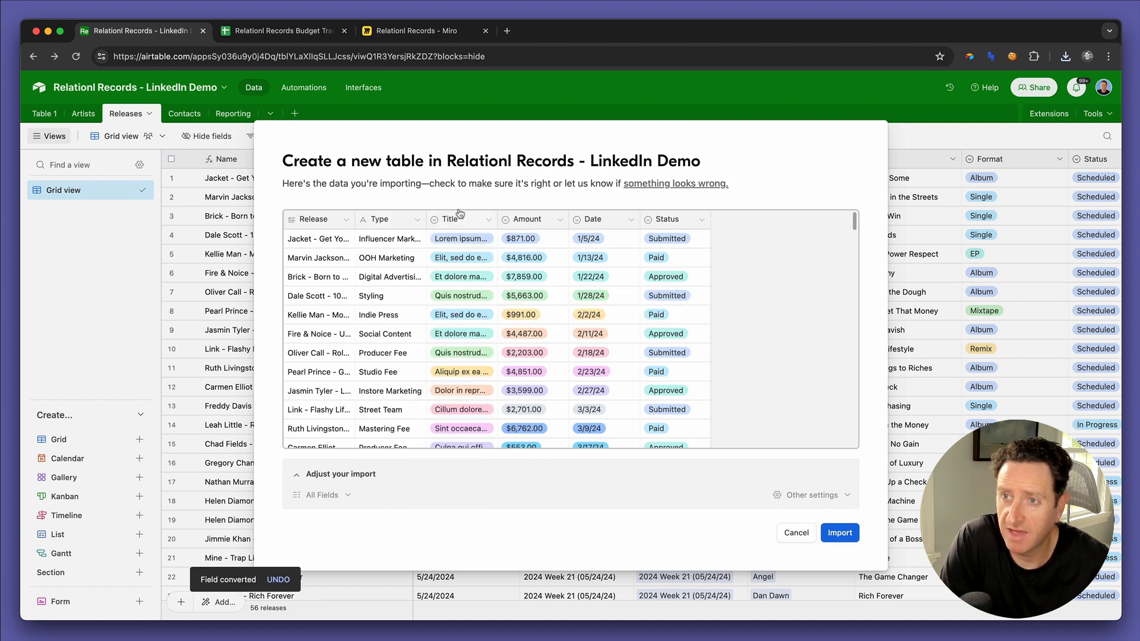
{"action": "left_click", "coordinate": [461, 224]}
{"action": "left_click", "coordinate": [479, 307]}
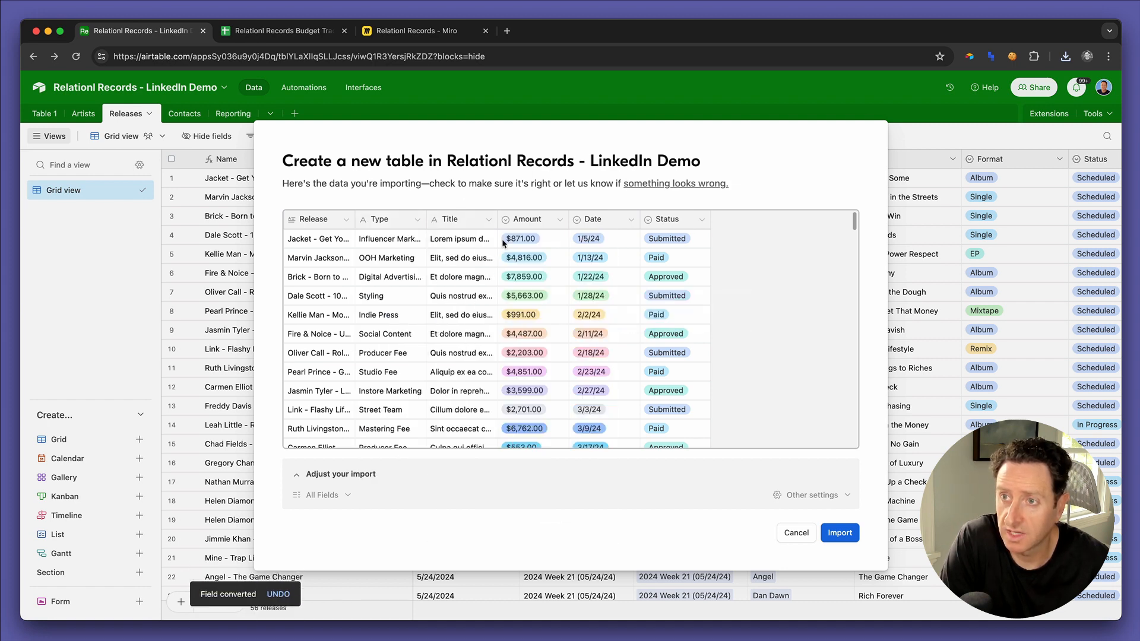
{"action": "left_click", "coordinate": [518, 226]}
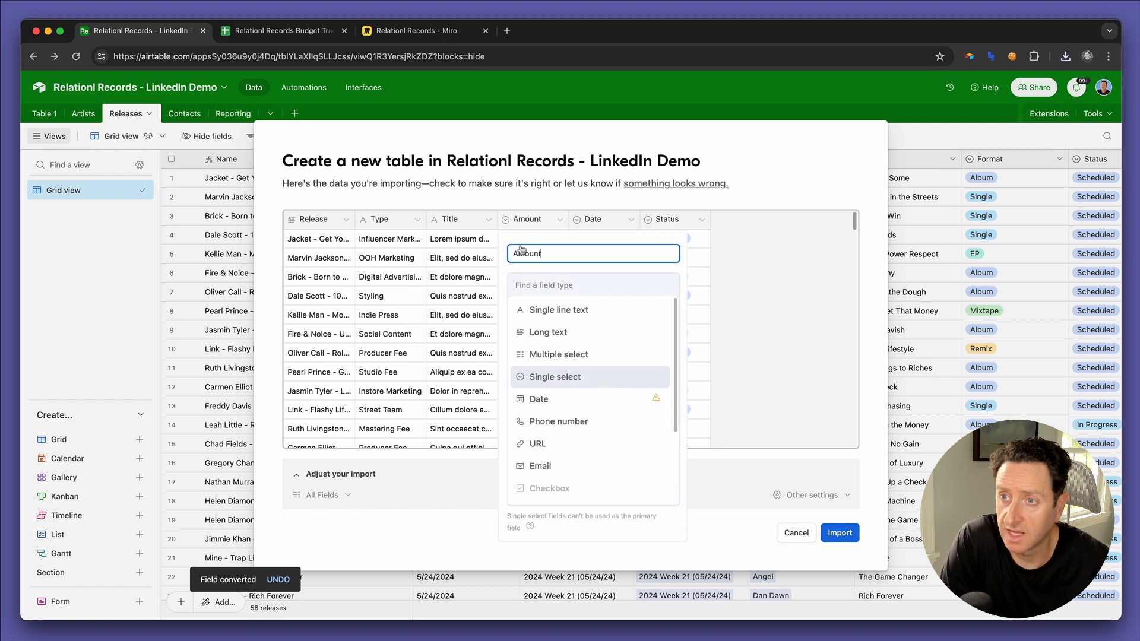
{"action": "left_click", "coordinate": [530, 310]}
{"action": "left_click", "coordinate": [591, 225]}
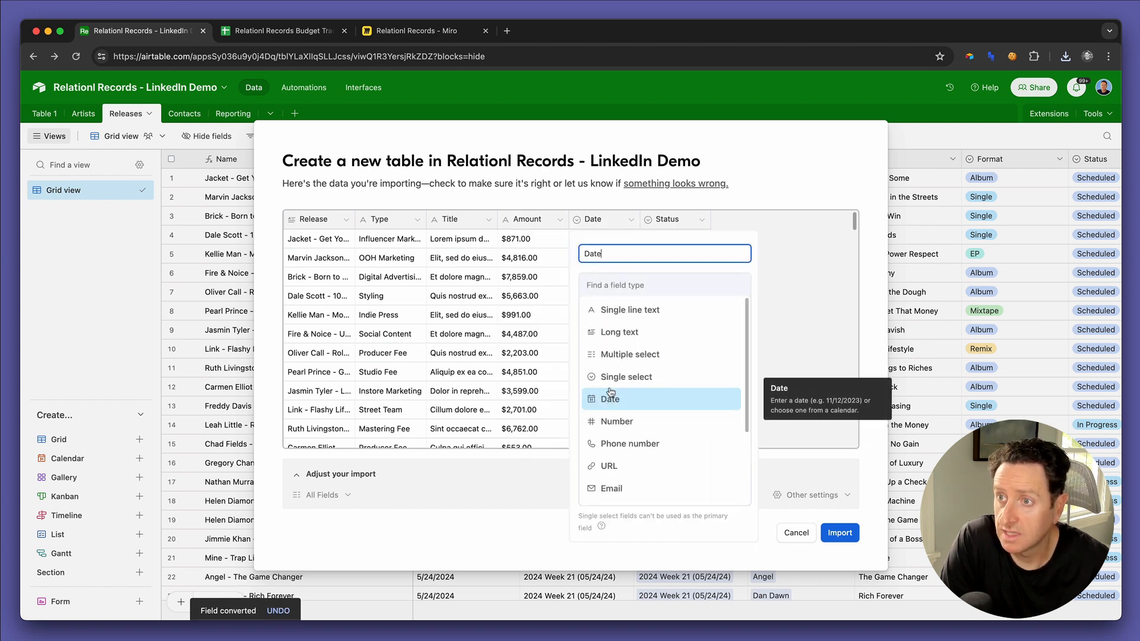
{"action": "left_click", "coordinate": [682, 228]}
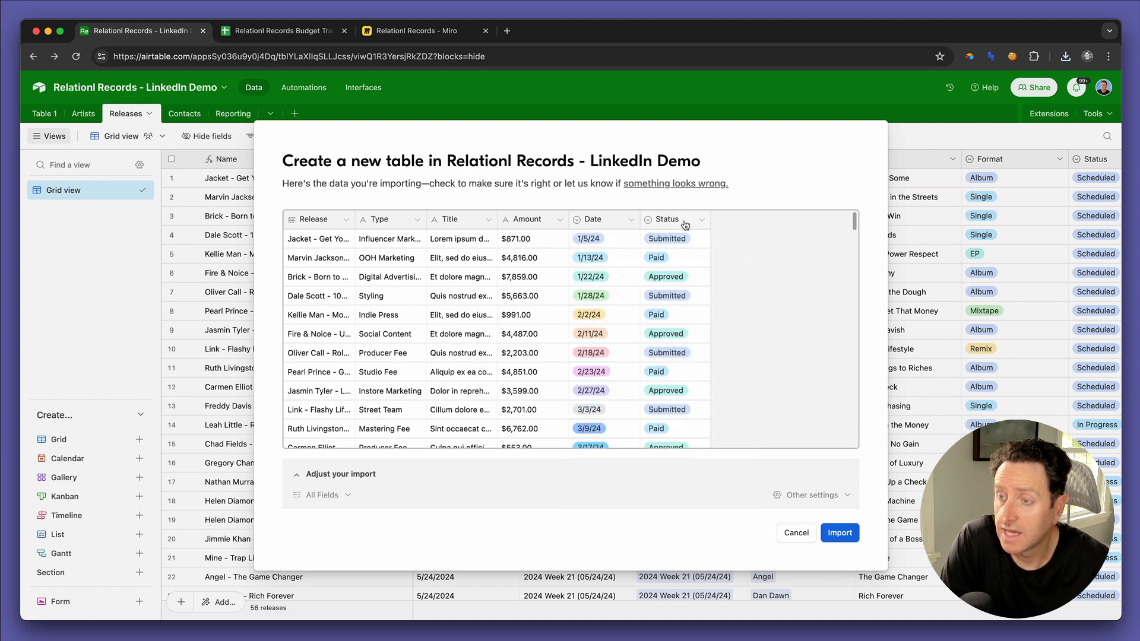
{"action": "left_click", "coordinate": [832, 534]}
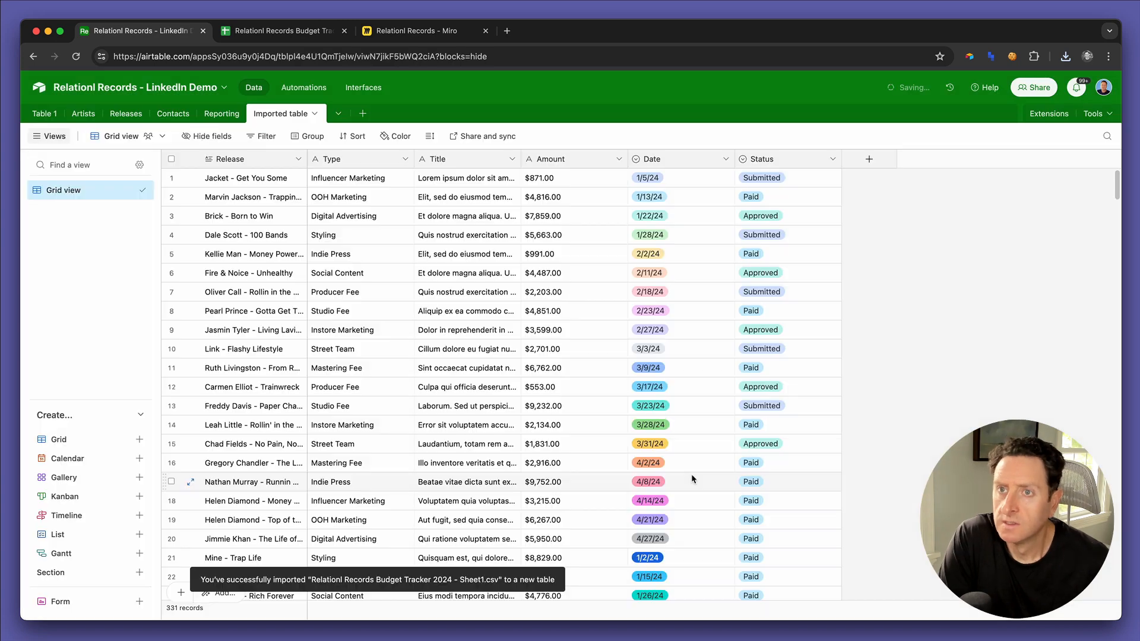
Step: Rename the imported table to Budget Line Items
{"action": "left_click", "coordinate": [314, 114]}
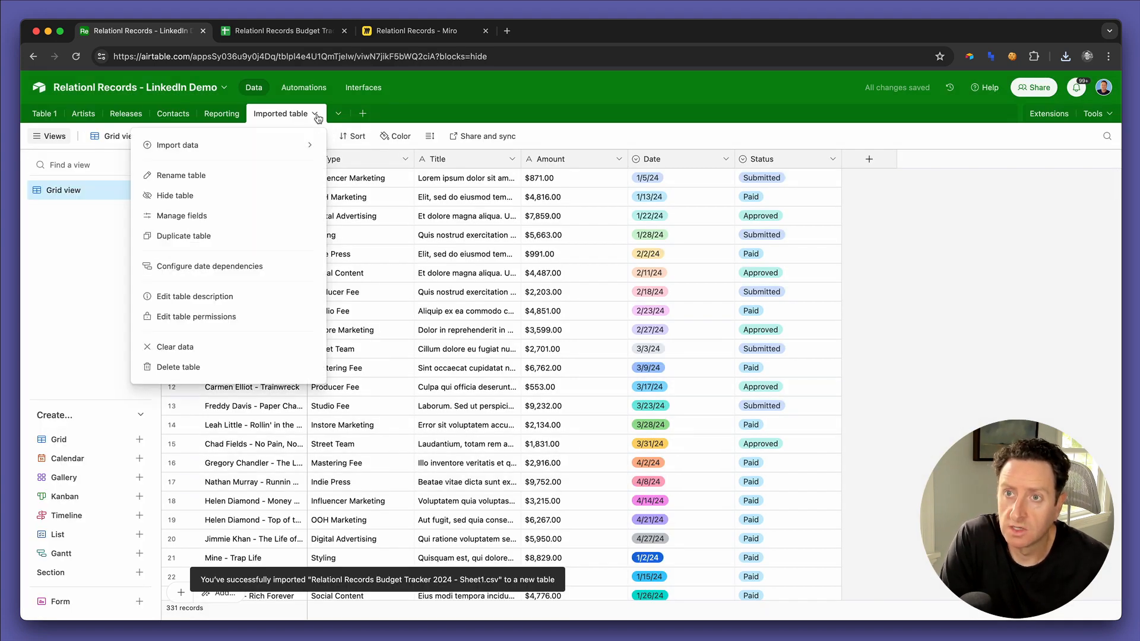
{"action": "left_click", "coordinate": [283, 184]}
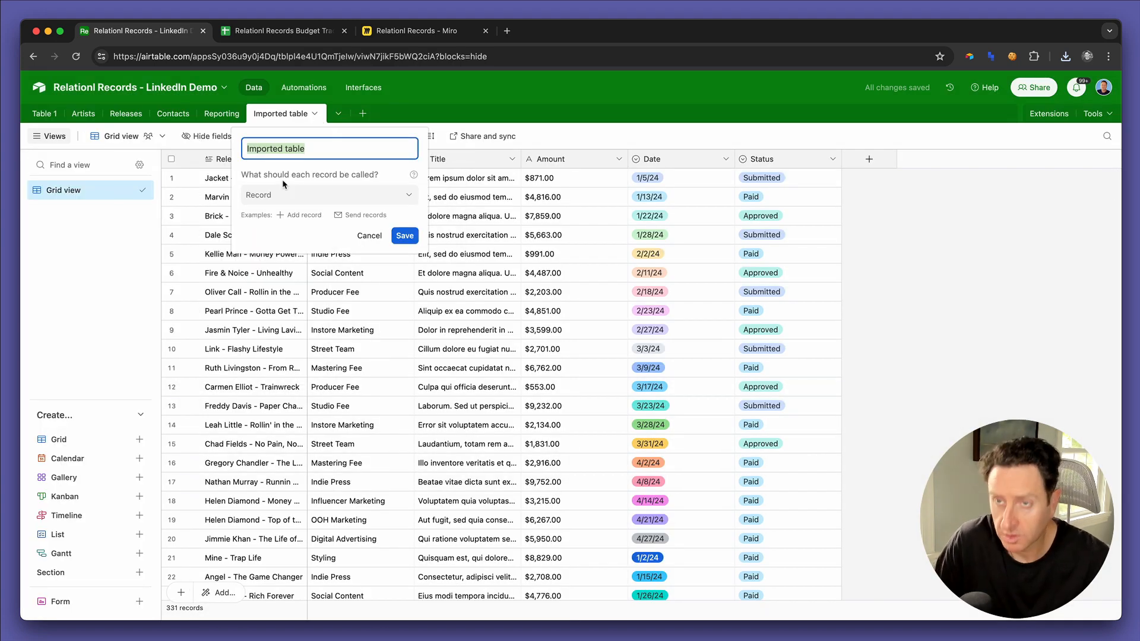
{"action": "type", "text": "Budget Line"}
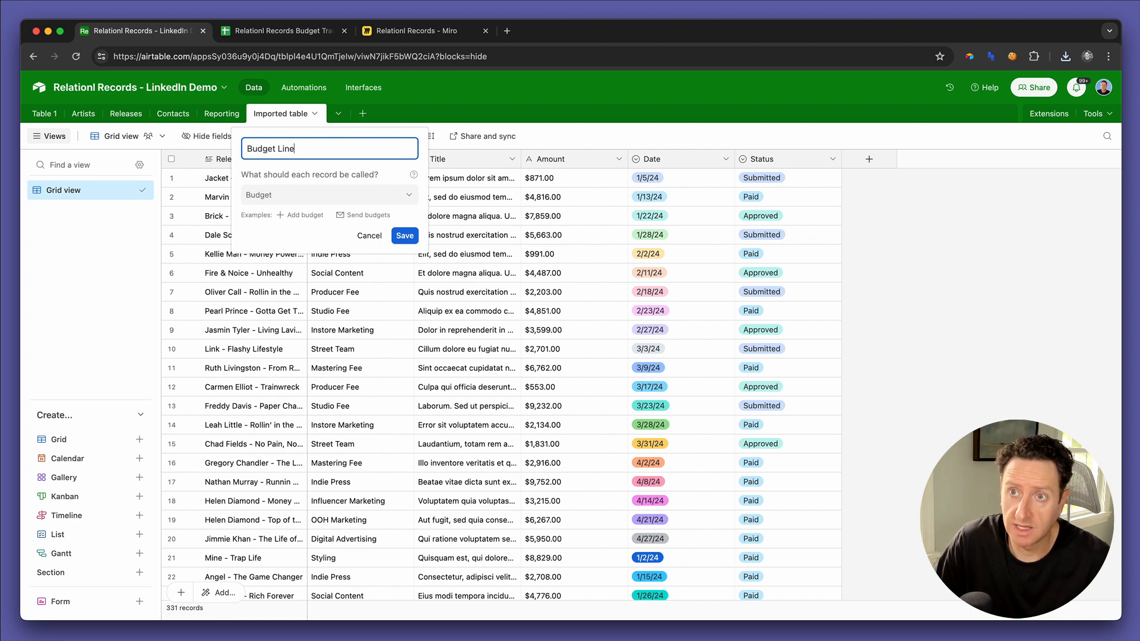
{"action": "type", "text": " Items"}
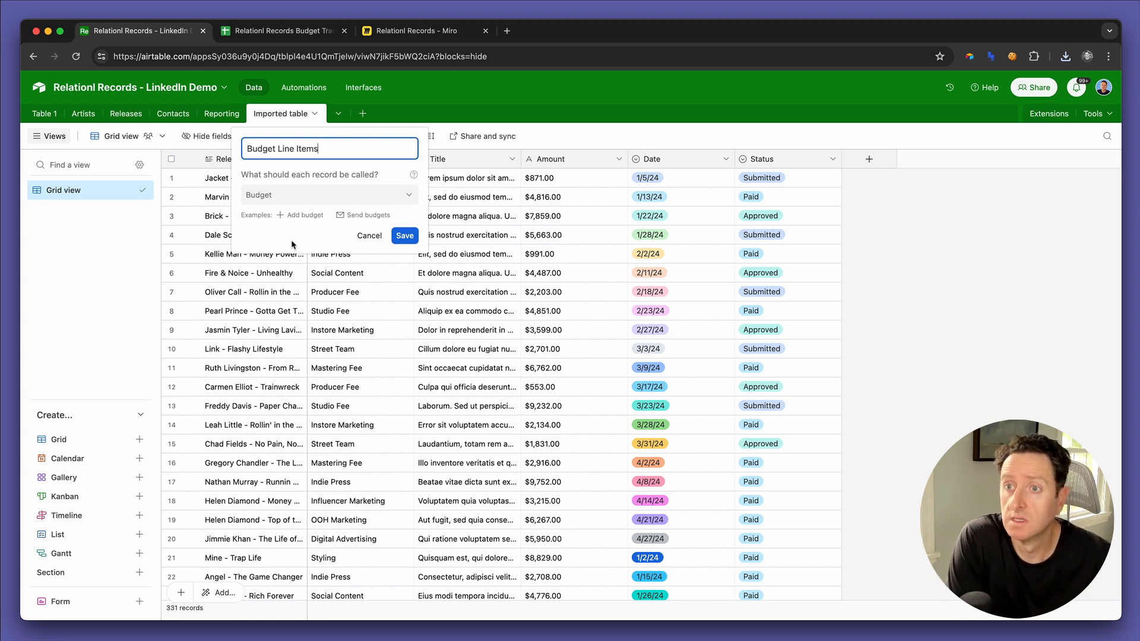
{"action": "left_click", "coordinate": [403, 235]}
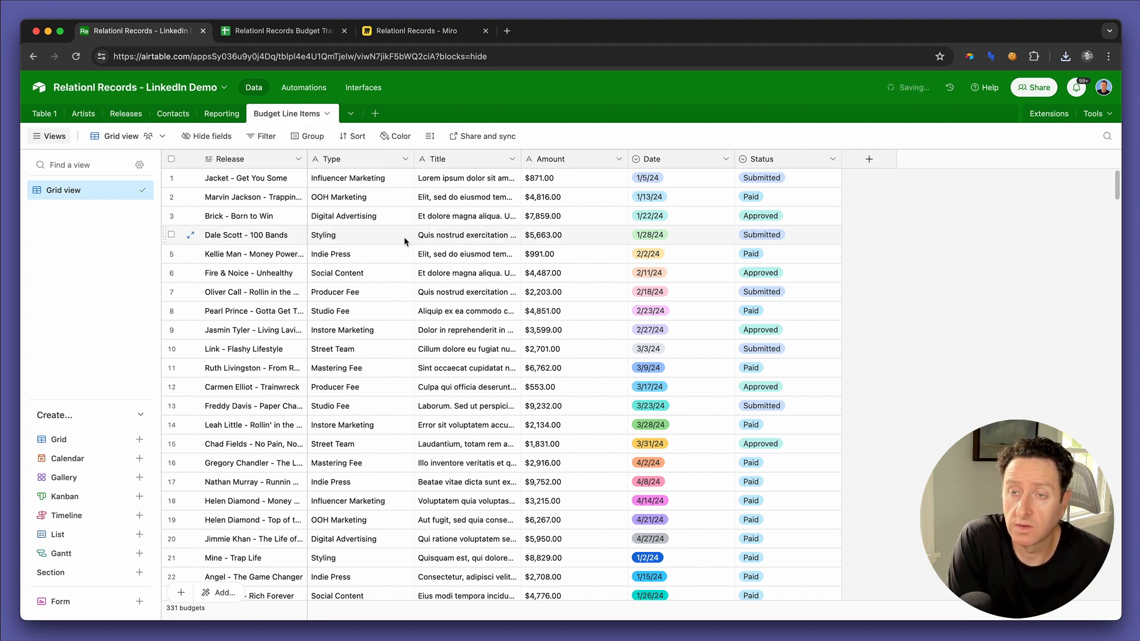
Step: Duplicate the Release field of the Budget Line Items table together with its cells
{"action": "left_click", "coordinate": [299, 160]}
{"action": "left_click", "coordinate": [295, 221]}
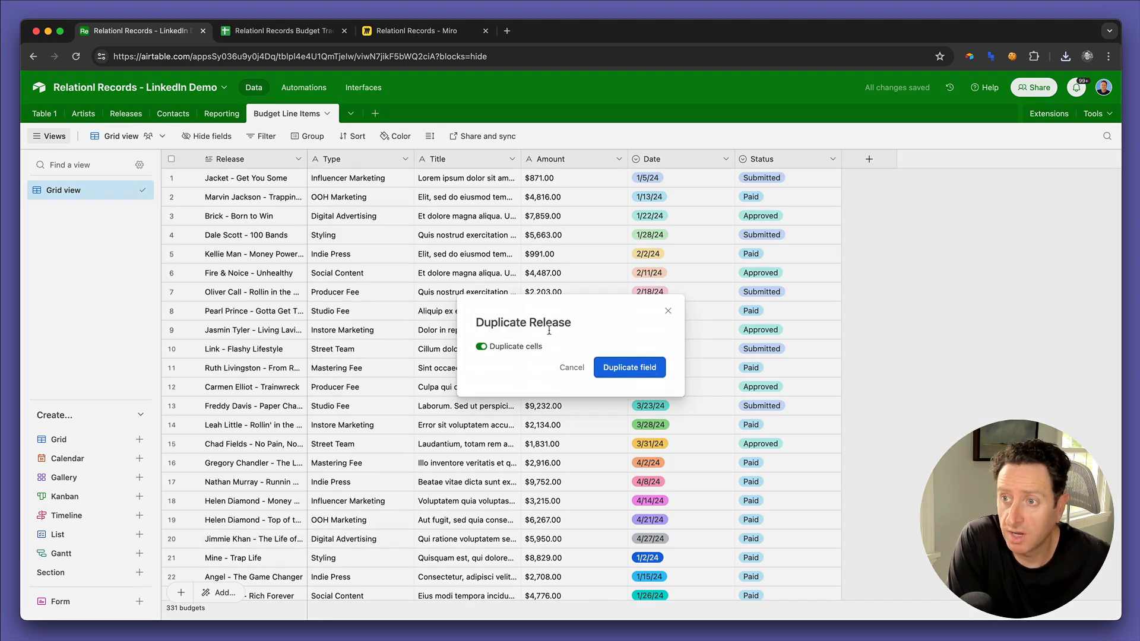
{"action": "left_click", "coordinate": [614, 367]}
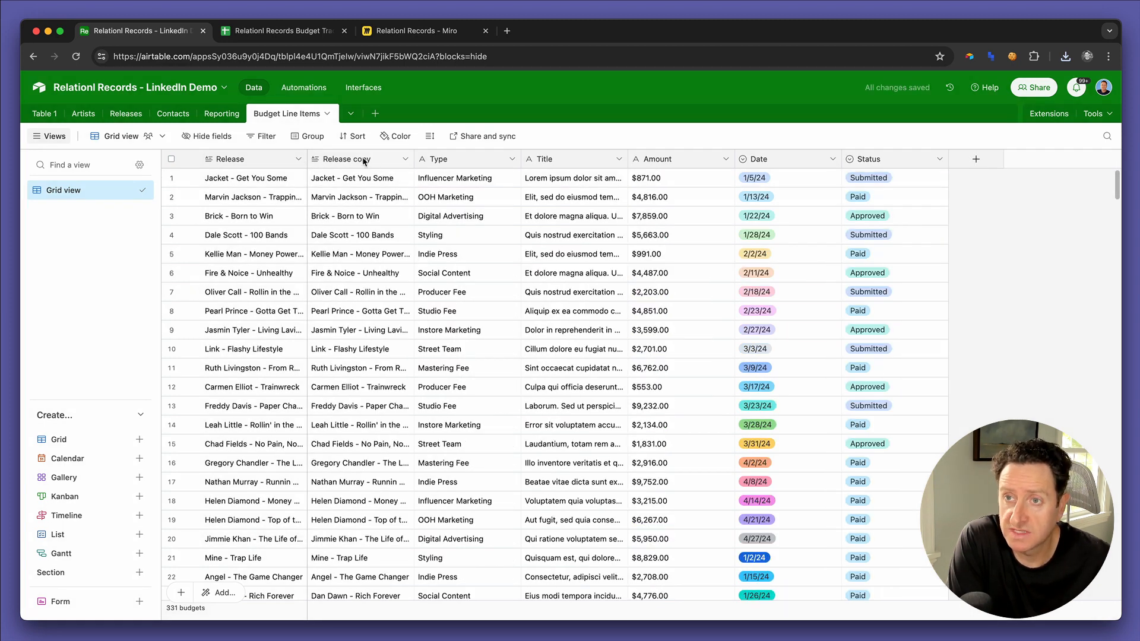
{"action": "double_click", "coordinate": [362, 159]}
{"action": "left_click", "coordinate": [263, 158]}
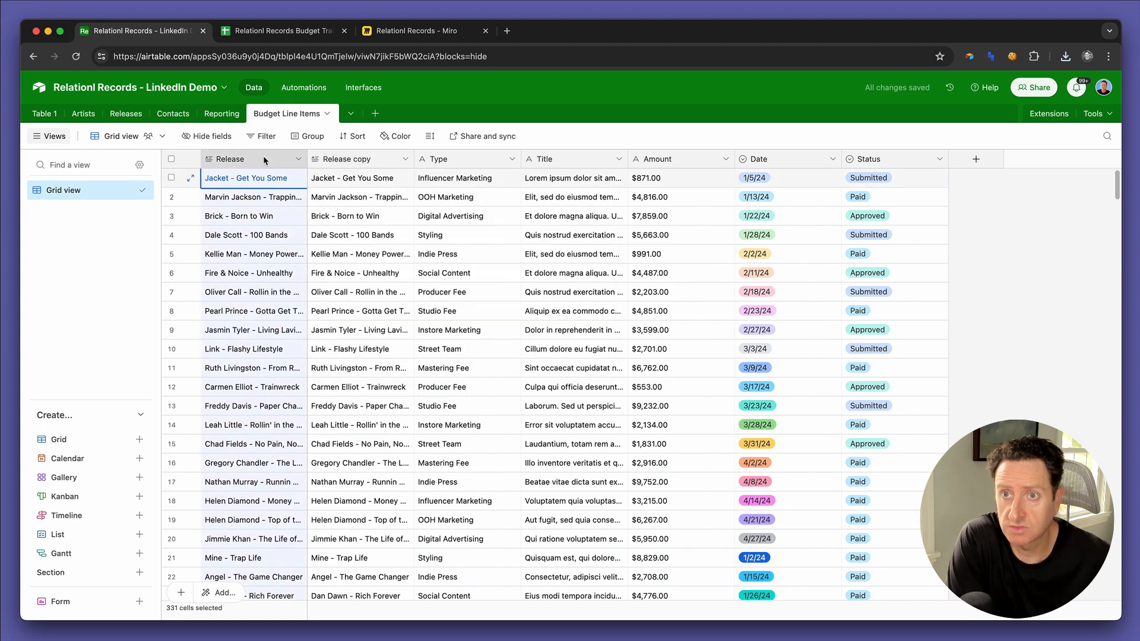
Step: Rename the primary Release field to Name and change its type to single line text
{"action": "double_click", "coordinate": [263, 158]}
{"action": "type", "text": "Name"}
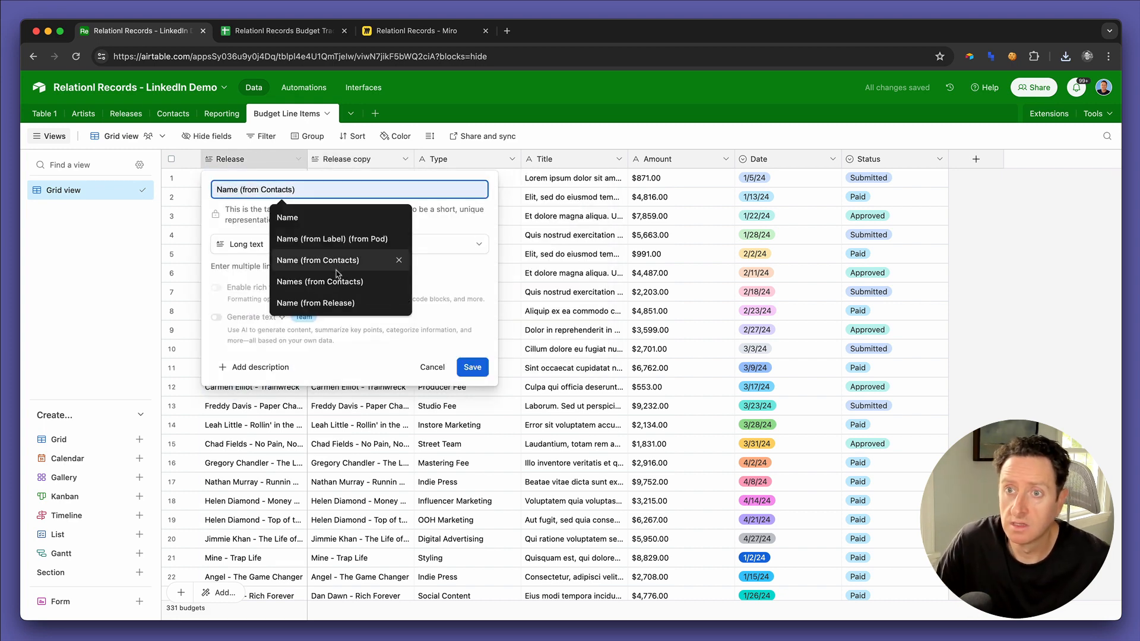
{"action": "left_click", "coordinate": [240, 244]}
{"action": "left_click", "coordinate": [251, 289]}
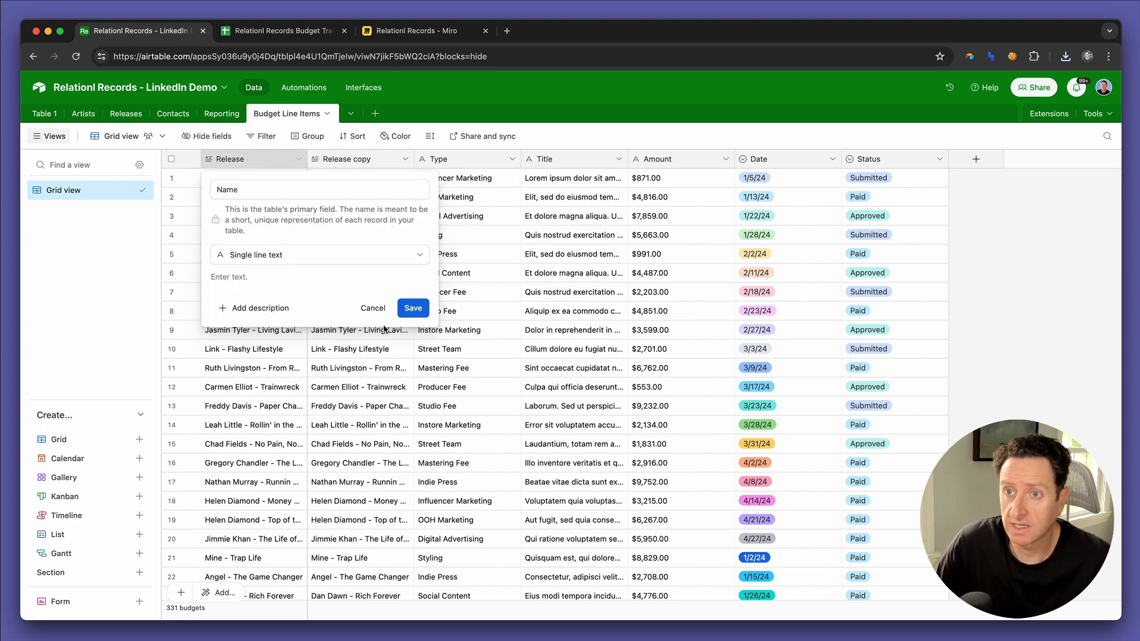
{"action": "left_click", "coordinate": [413, 308]}
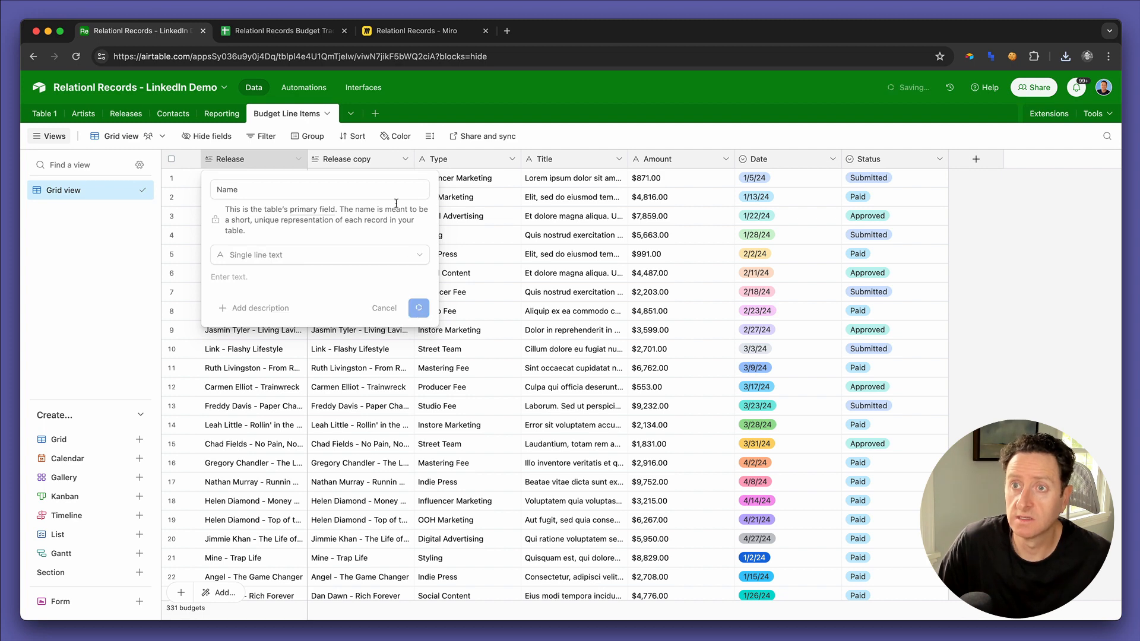
Step: Rename the Release copy field to Release
{"action": "double_click", "coordinate": [374, 164]}
{"action": "key", "text": "Right"}
{"action": "key", "text": "BackSpace"}
{"action": "key", "text": "BackSpace"}
{"action": "key", "text": "BackSpace"}
{"action": "key", "text": "BackSpace"}
{"action": "key", "text": "BackSpace"}
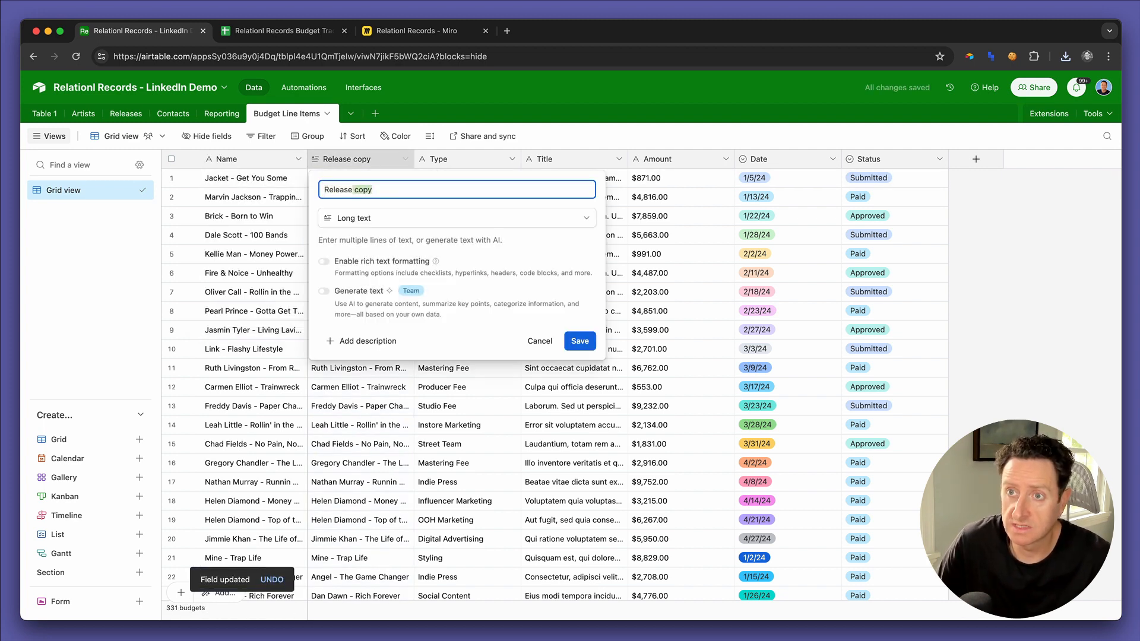
{"action": "left_click", "coordinate": [580, 341]}
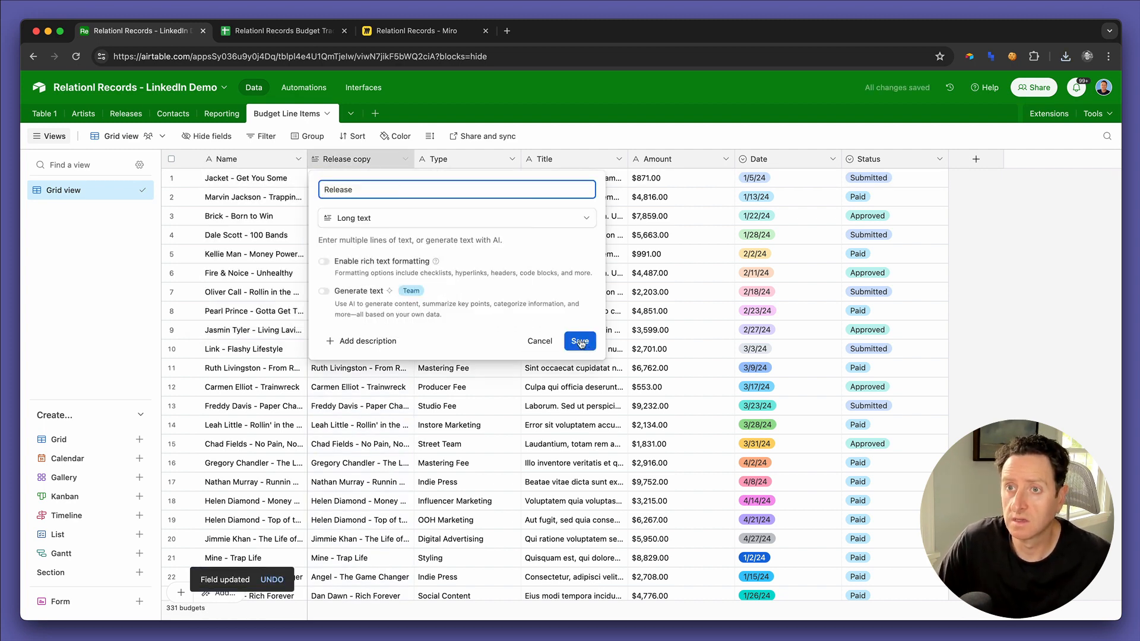
Step: Convert the Release field to a link to the Releases table, with linking to multiple records turned off
{"action": "left_click", "coordinate": [405, 159]}
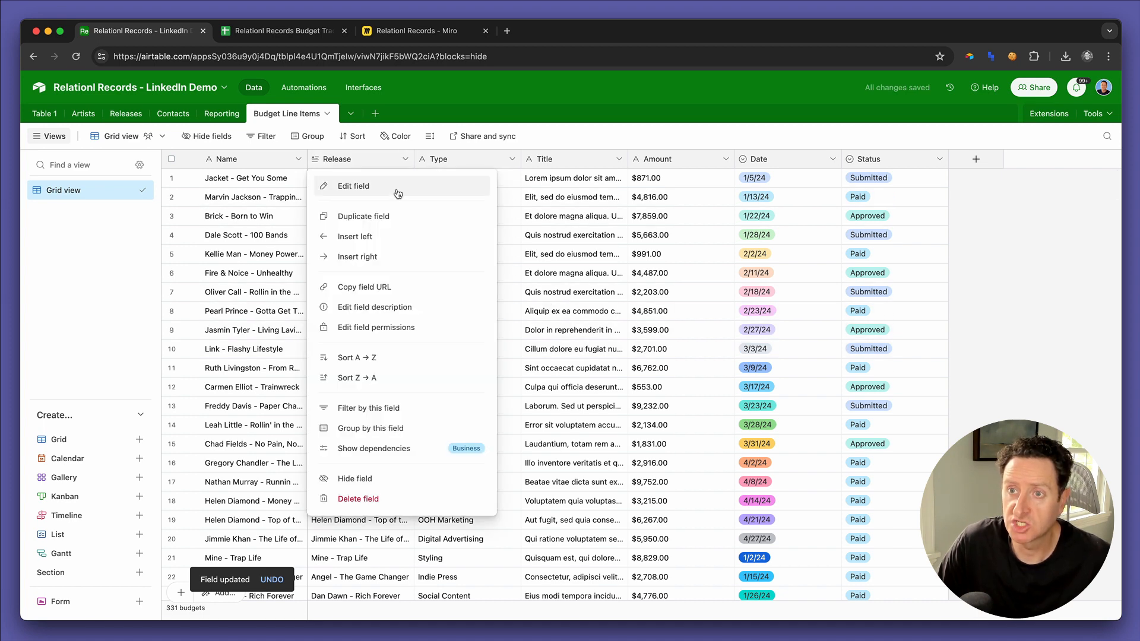
{"action": "left_click", "coordinate": [400, 185]}
{"action": "left_click", "coordinate": [383, 217]}
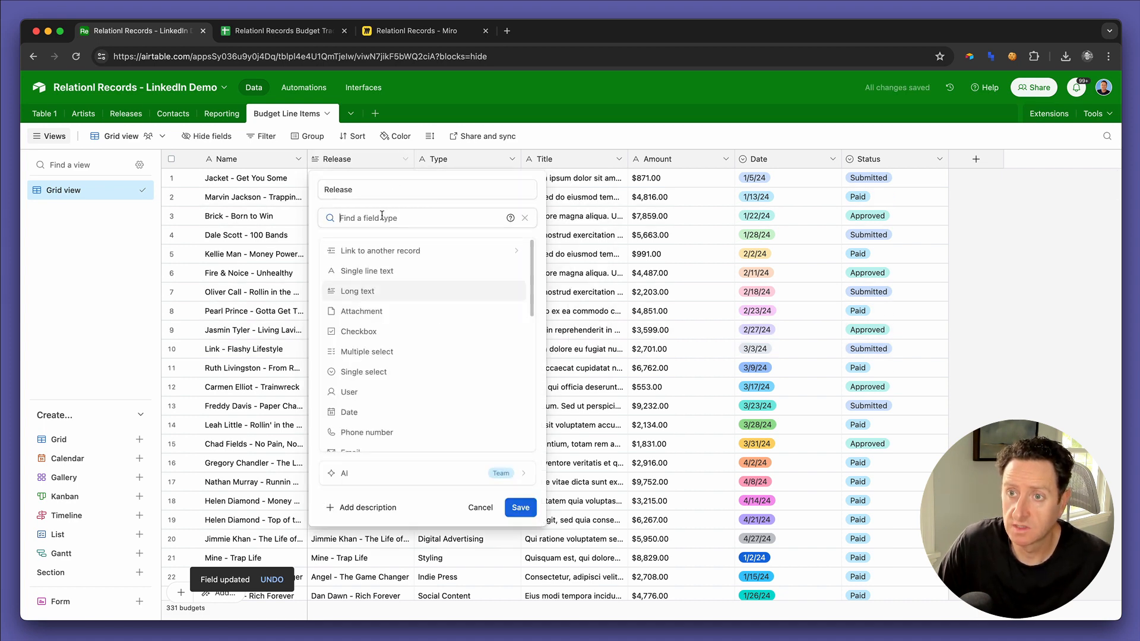
{"action": "left_click", "coordinate": [378, 252]}
{"action": "left_click", "coordinate": [374, 282]}
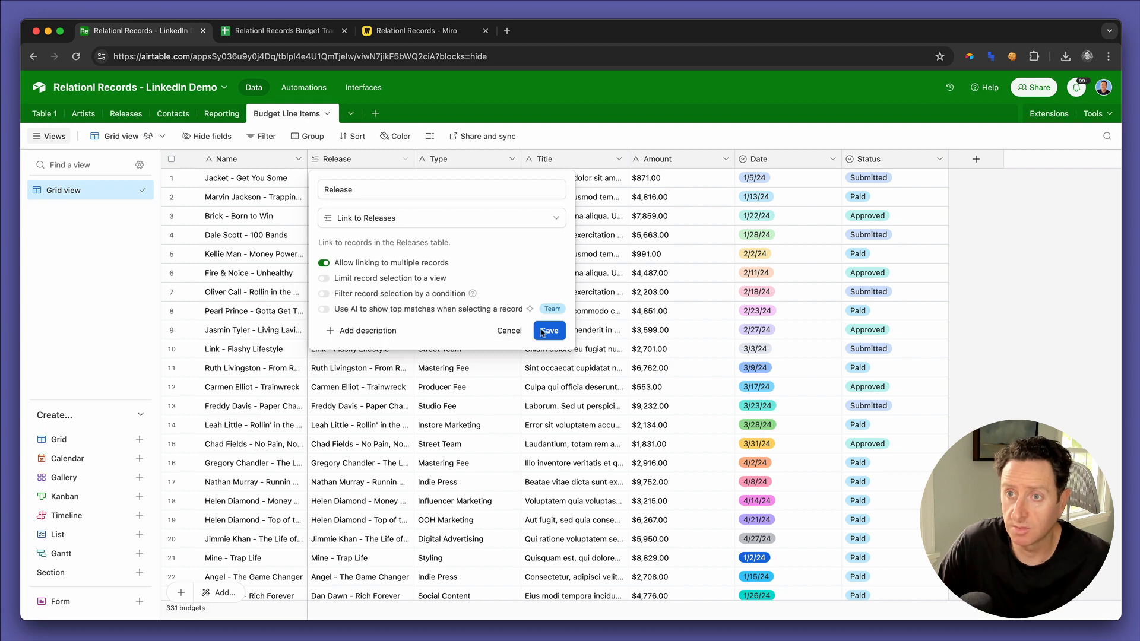
{"action": "left_click", "coordinate": [443, 265]}
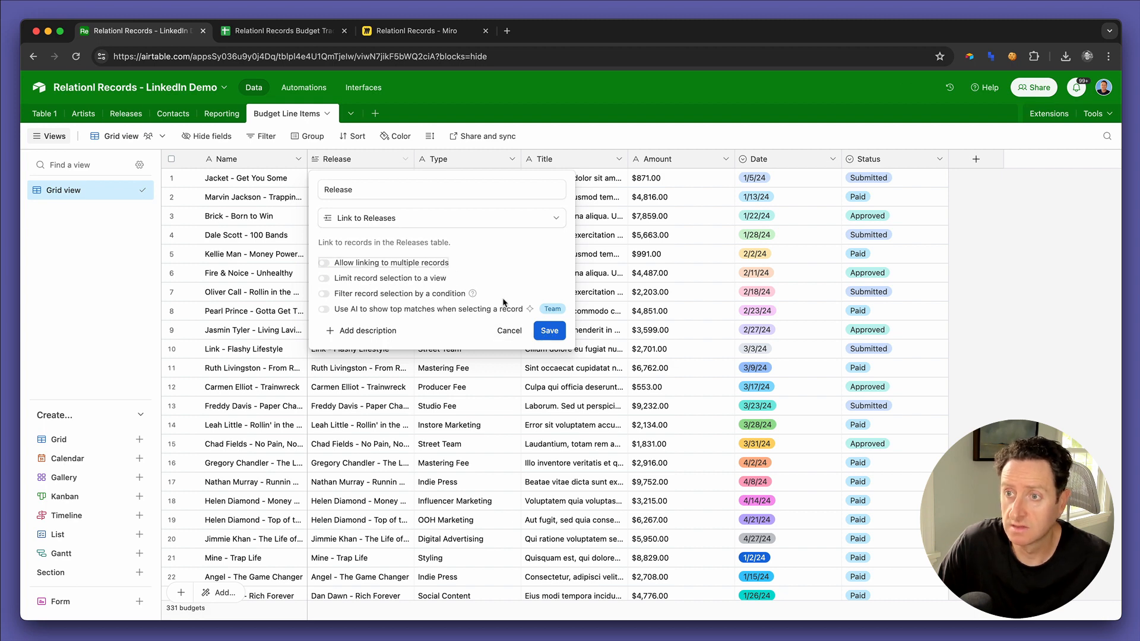
{"action": "left_click", "coordinate": [548, 331]}
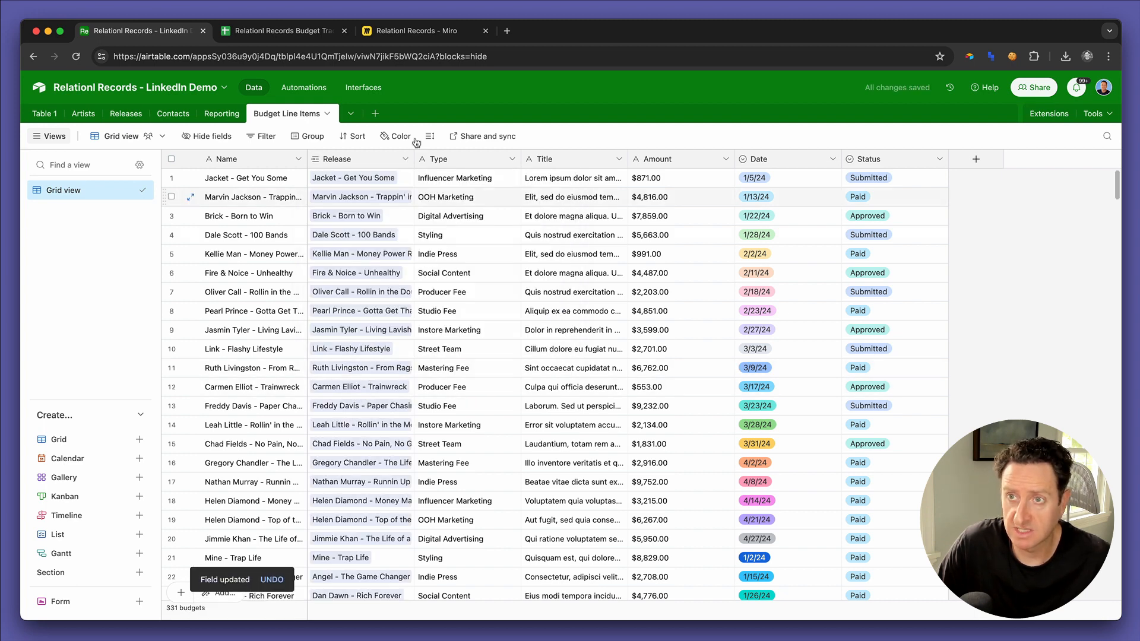
Step: Widen the Release column to fit the linked release names and look through the records
{"action": "left_click_drag", "start_coordinate": [414, 152], "coordinate": [511, 156]}
{"action": "scroll", "coordinate": [479, 323], "scroll_direction": "down", "scroll_amount": 6}
{"action": "scroll", "coordinate": [480, 323], "scroll_direction": "up", "scroll_amount": 6}
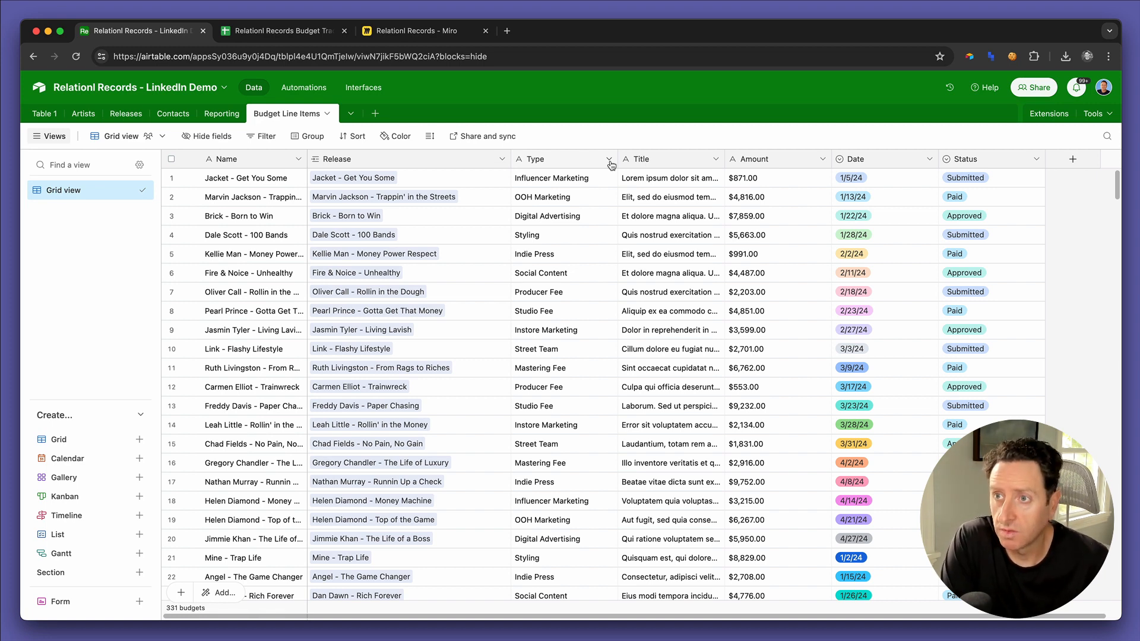
Step: Edit the Type field so that it links to records in a newly created table
{"action": "left_click", "coordinate": [608, 159]}
{"action": "left_click", "coordinate": [606, 185]}
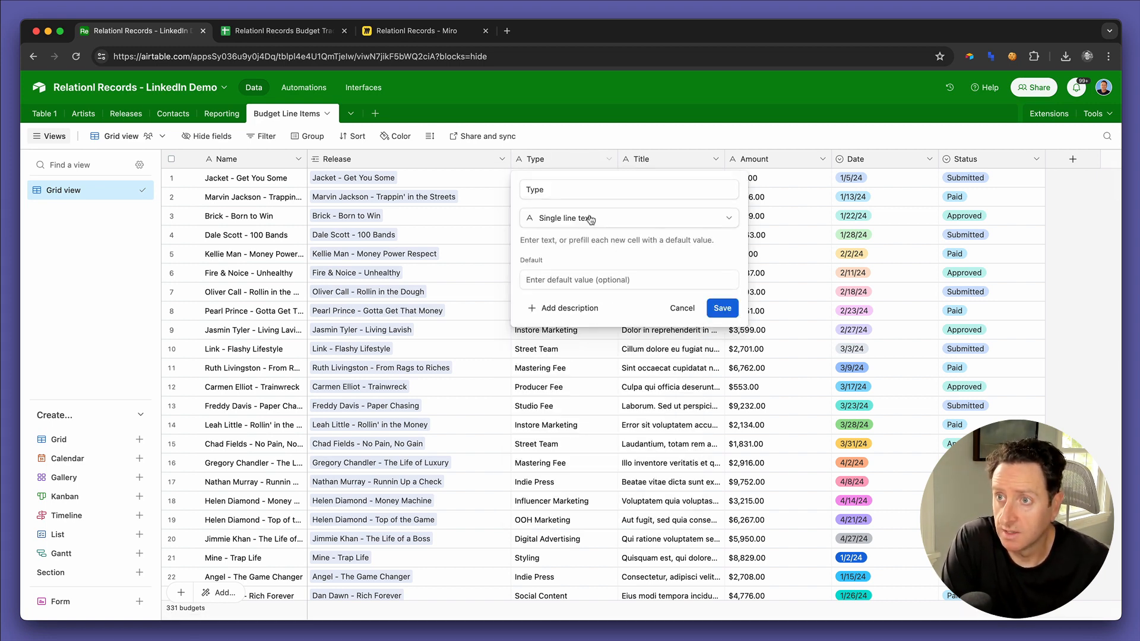
{"action": "left_click", "coordinate": [591, 219]}
{"action": "left_click", "coordinate": [584, 248]}
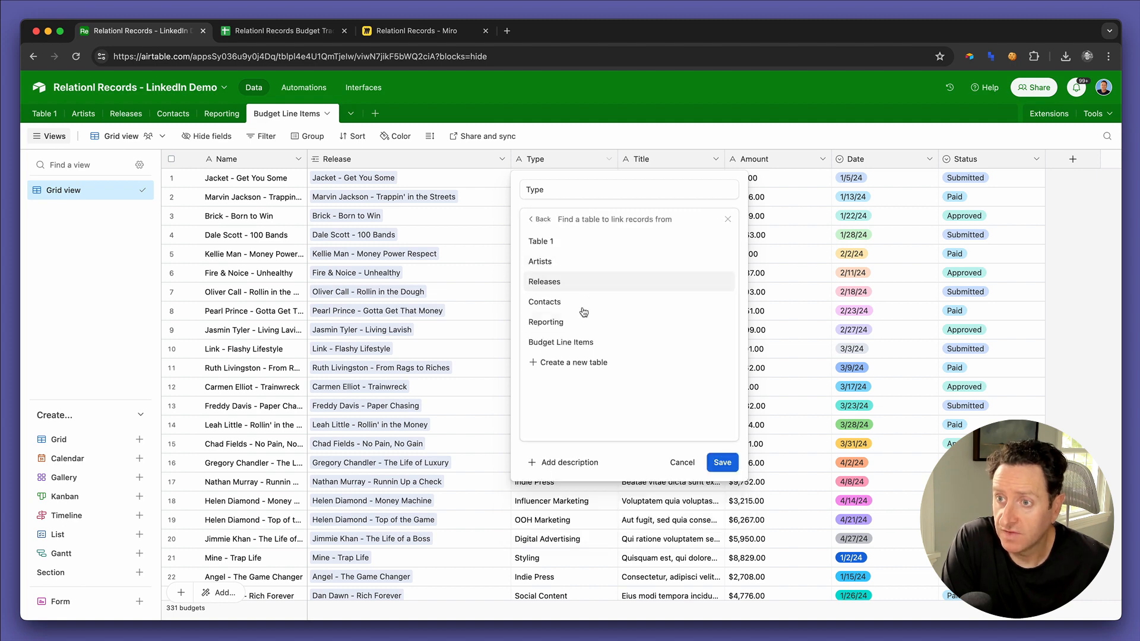
{"action": "left_click", "coordinate": [579, 364]}
{"action": "left_click", "coordinate": [594, 281]}
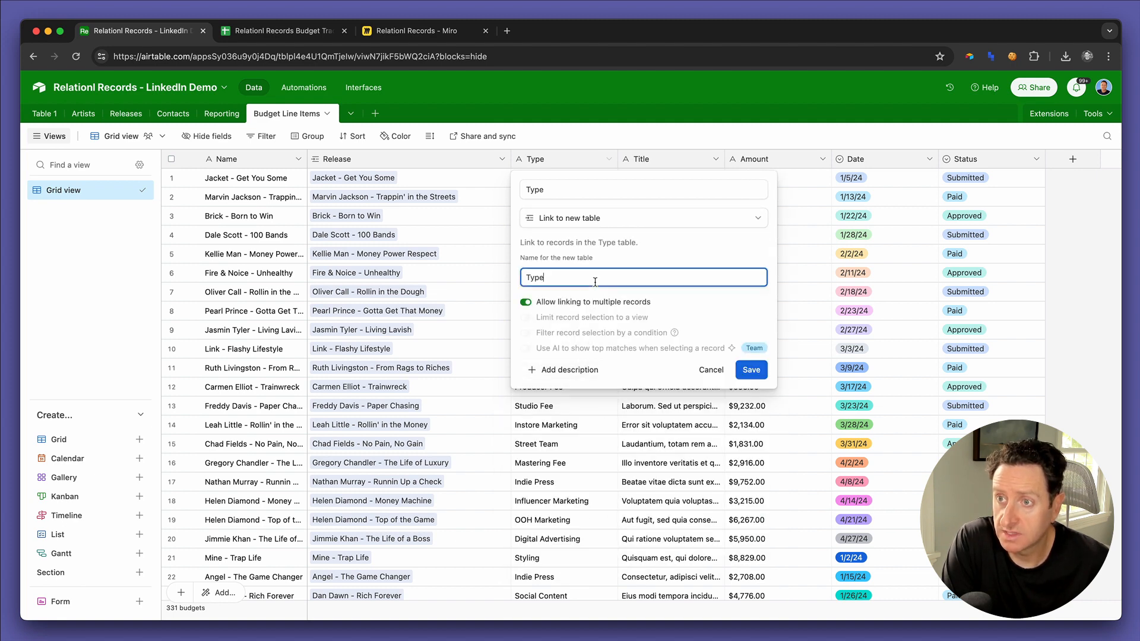
Step: Enter Budget Categories as both the field name and the name of the new linked table
{"action": "left_click", "coordinate": [578, 188]}
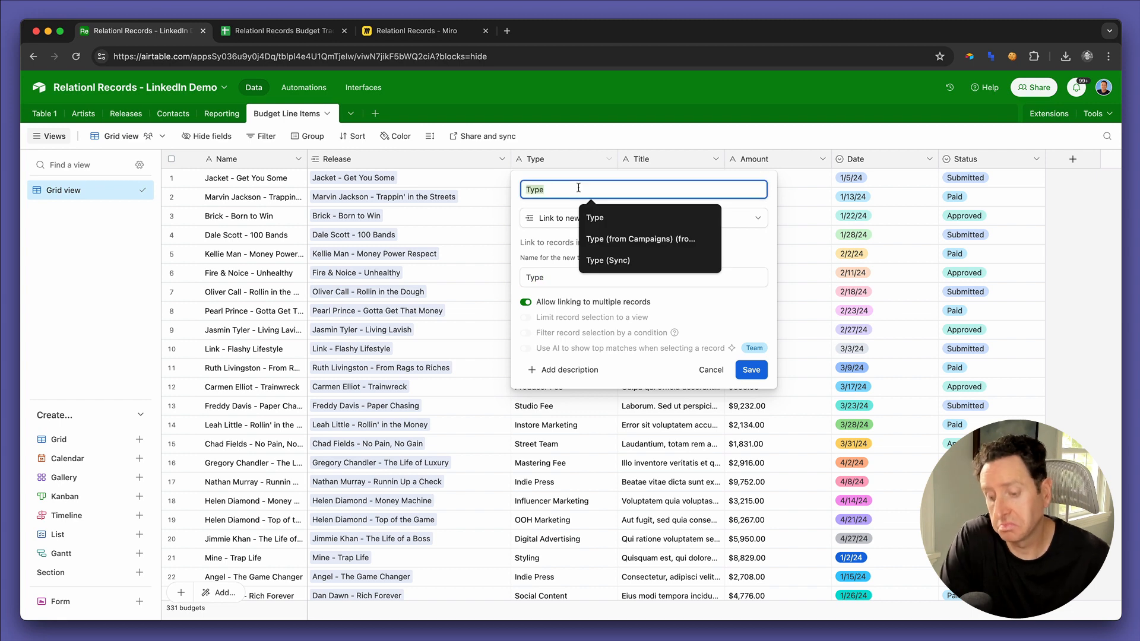
{"action": "type", "text": "Budget Categories"}
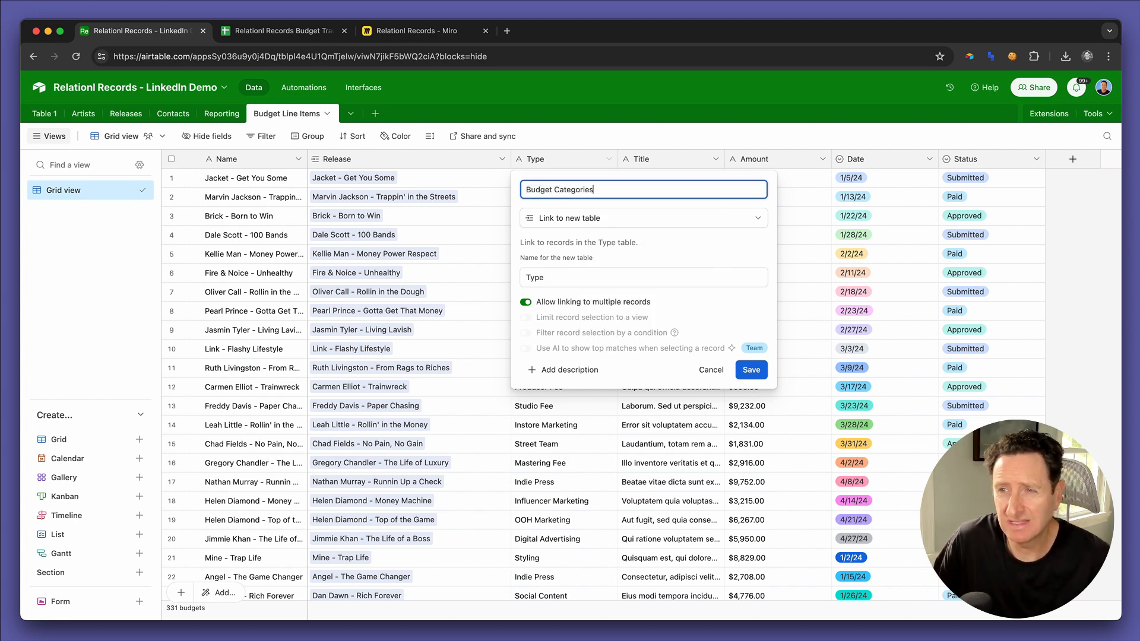
{"action": "left_click", "coordinate": [549, 278]}
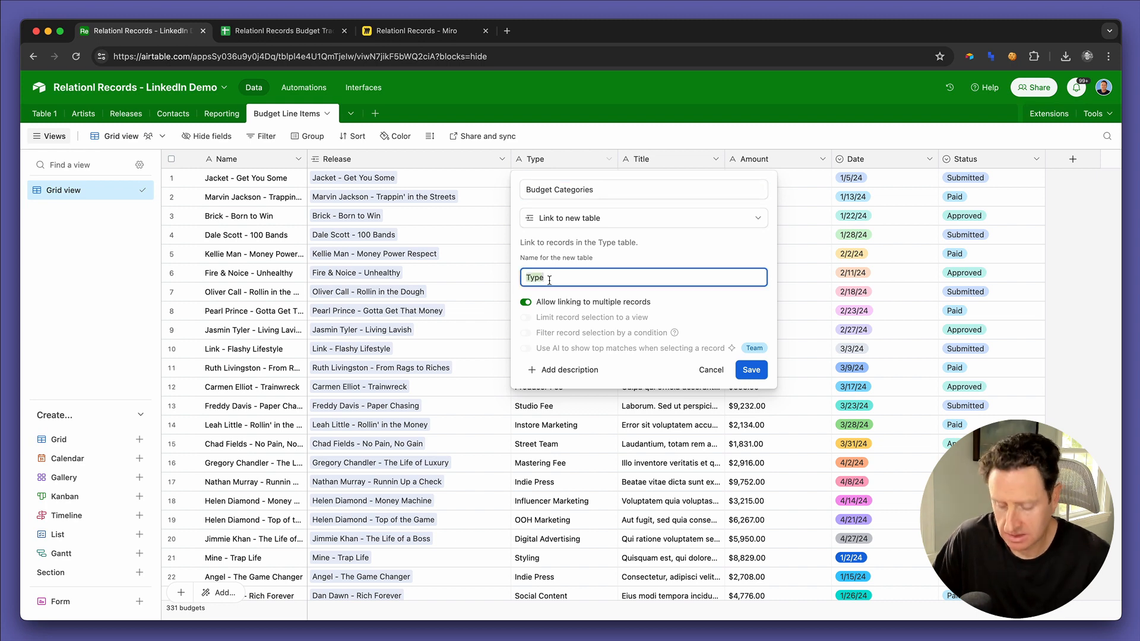
{"action": "type", "text": "Budg"}
{"action": "type", "text": "et"}
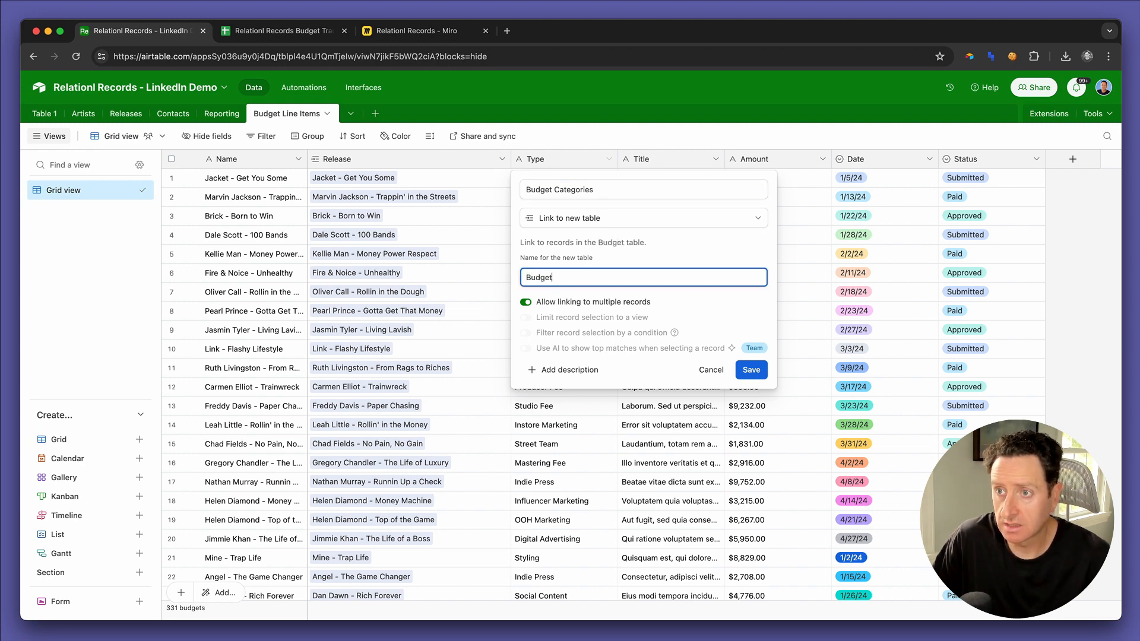
{"action": "type", "text": " Categories"}
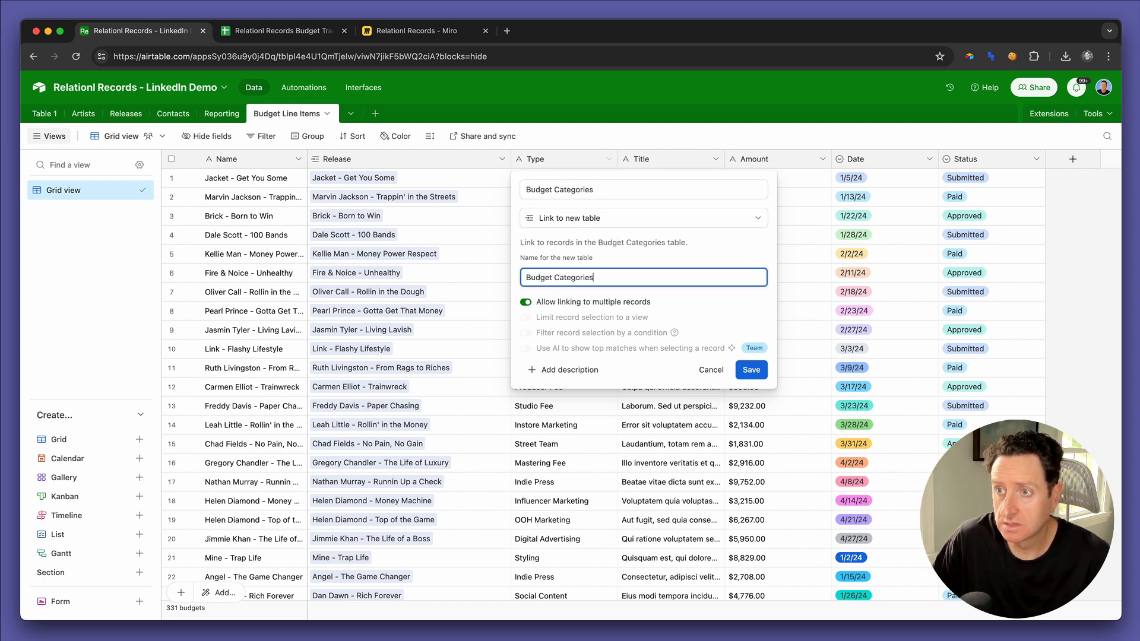
Step: Change the field name to Budget Category, disallow linking to multiple records and save the field
{"action": "left_click", "coordinate": [600, 190]}
{"action": "key", "text": "BackSpace"}
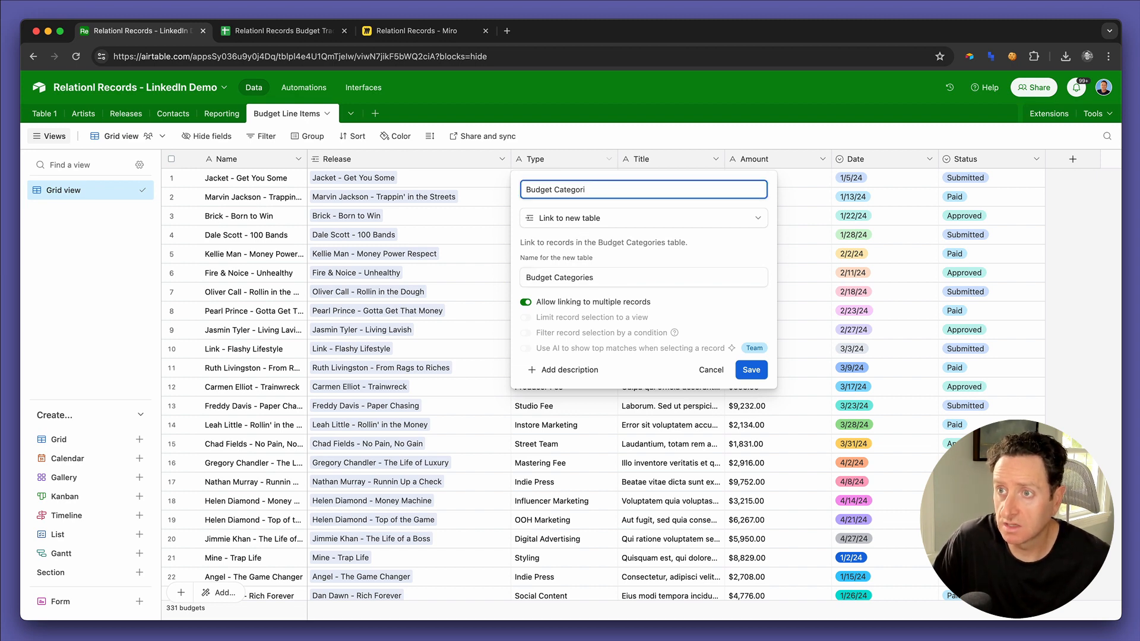
{"action": "left_click", "coordinate": [618, 303]}
{"action": "left_click", "coordinate": [751, 372]}
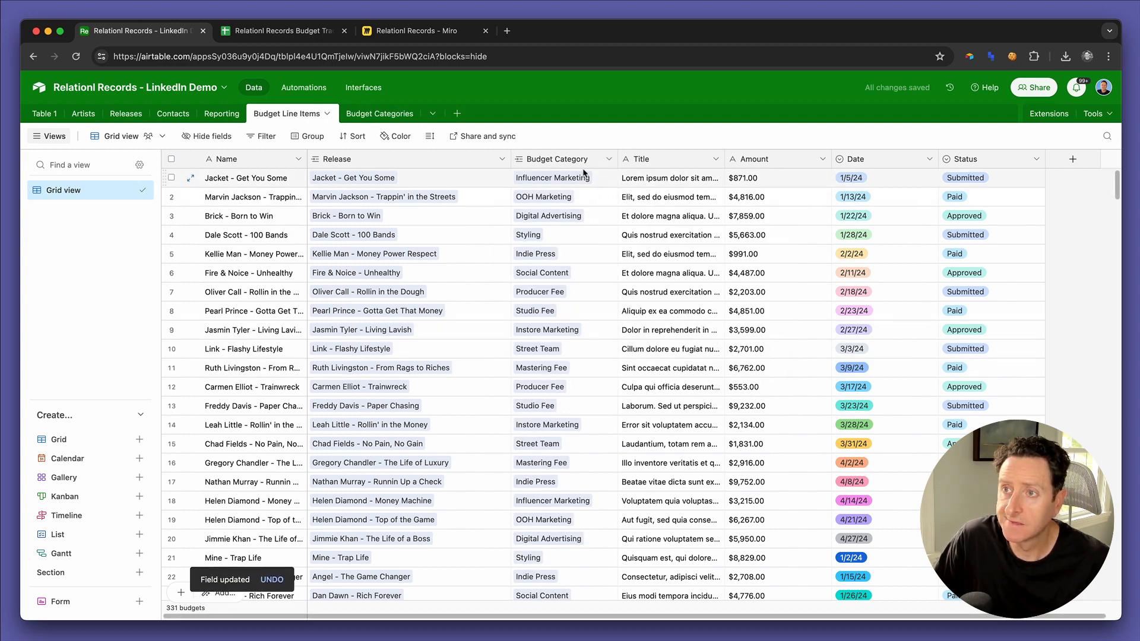
Step: In the Budget Categories table, widen the Budget Line Items column and set up a new single select field named Bucket
{"action": "left_click", "coordinate": [396, 117]}
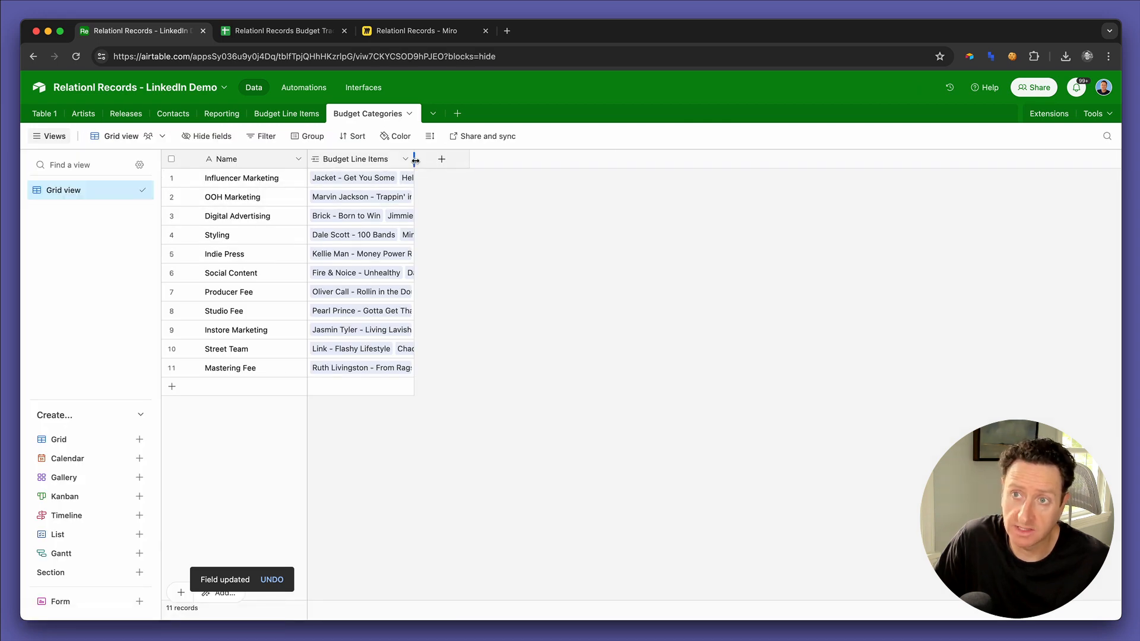
{"action": "left_click_drag", "start_coordinate": [414, 158], "coordinate": [438, 158]}
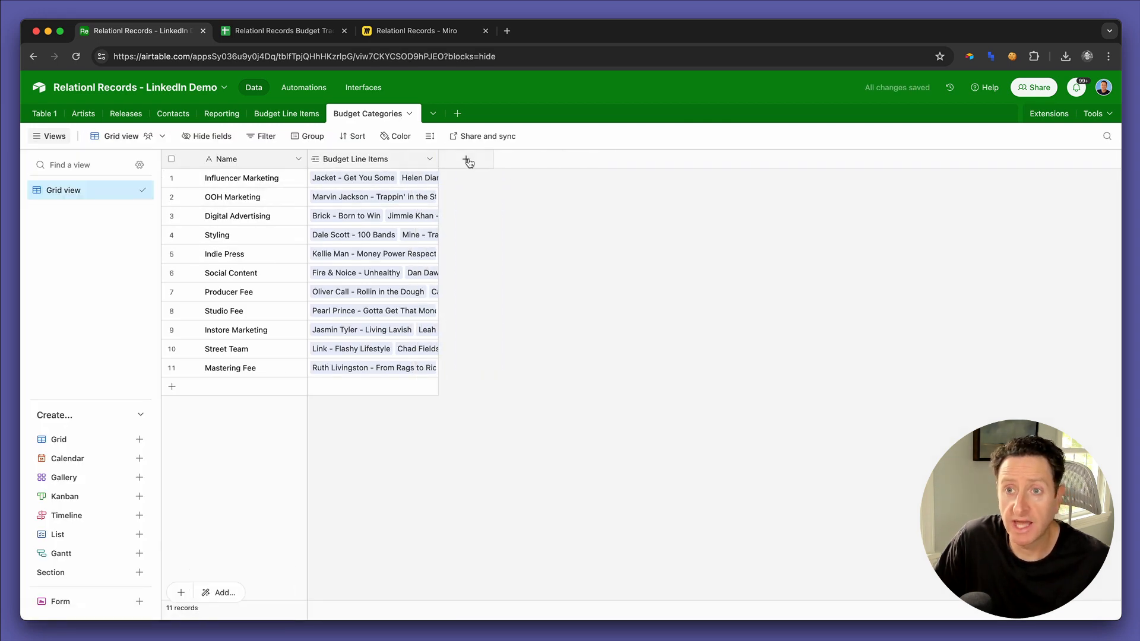
{"action": "left_click", "coordinate": [467, 160]}
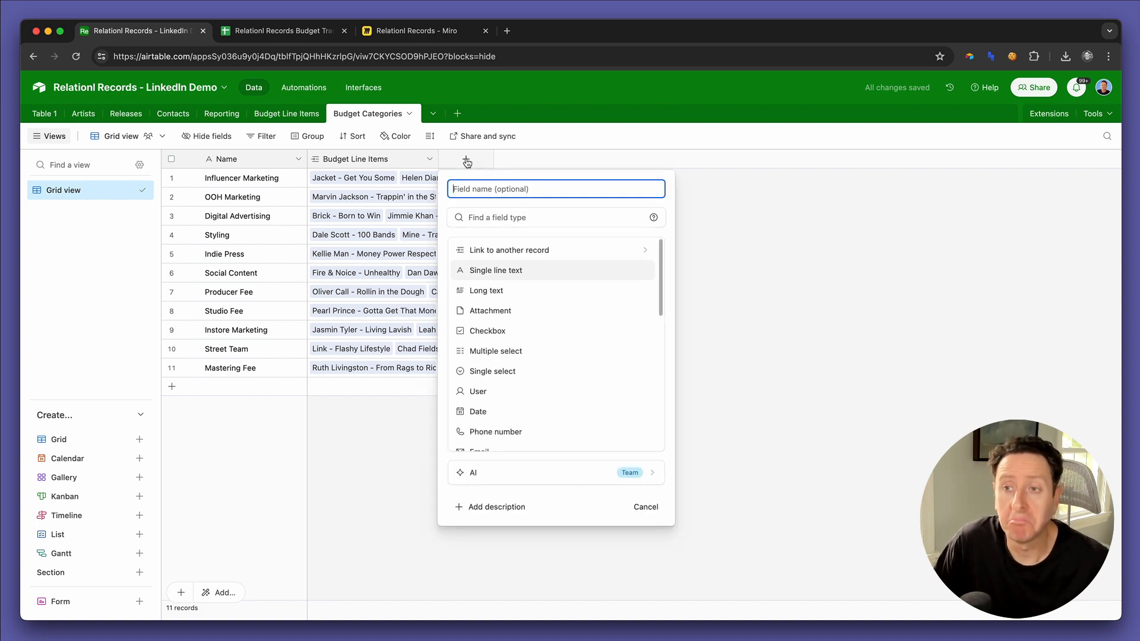
{"action": "type", "text": "Bucket"}
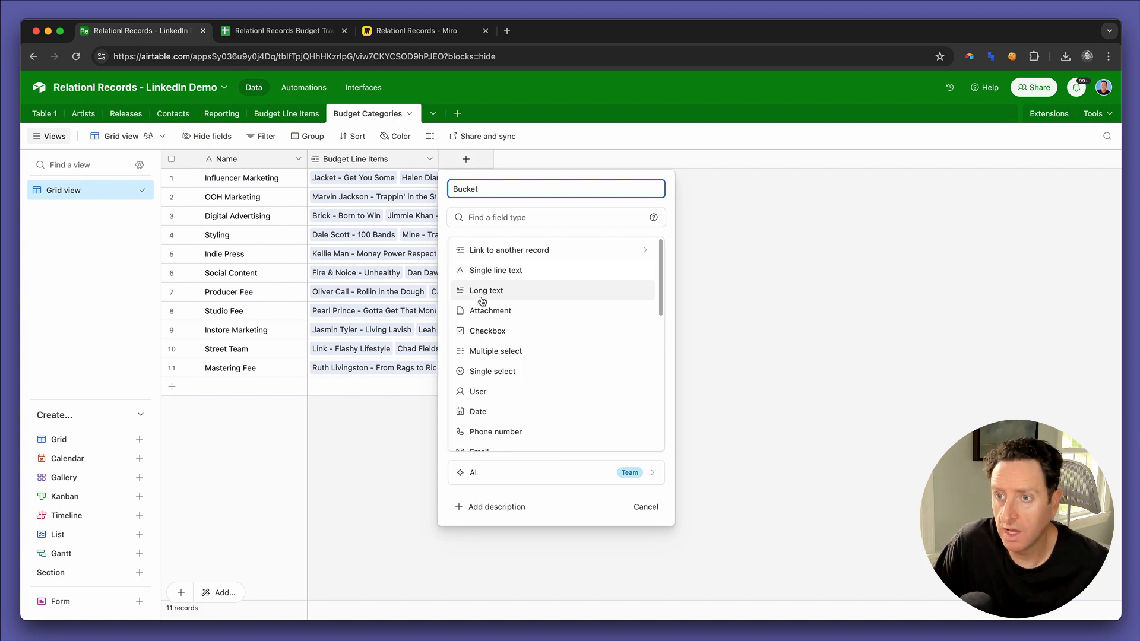
{"action": "left_click", "coordinate": [495, 372]}
Step: Add options including Marketing and Digital to the Bucket field and create it
{"action": "left_click", "coordinate": [508, 326]}
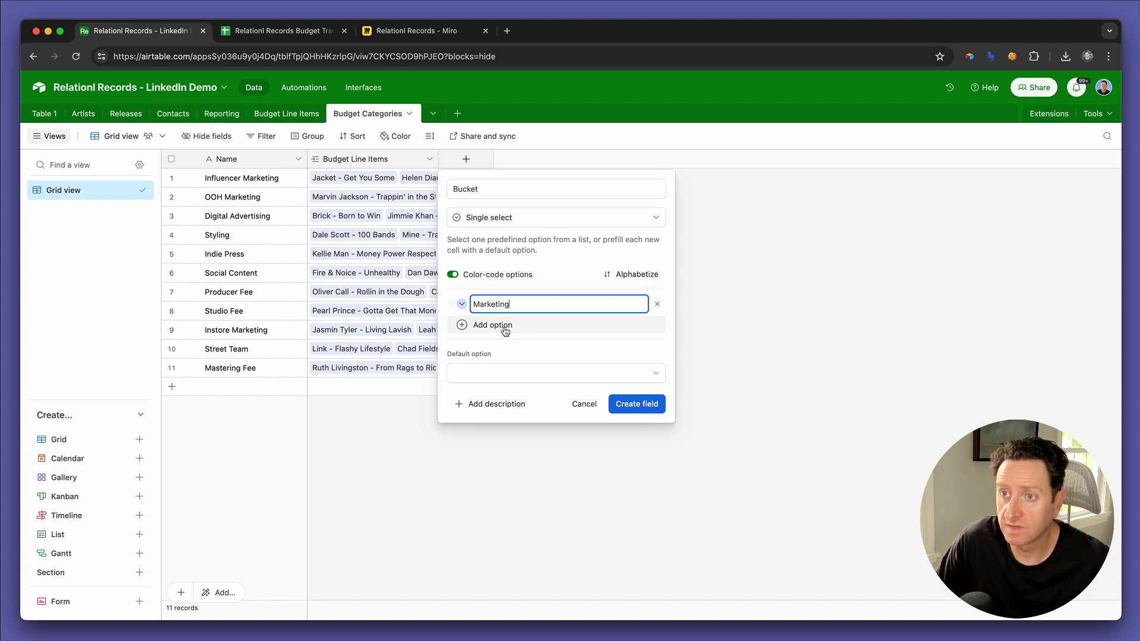
{"action": "left_click", "coordinate": [503, 326]}
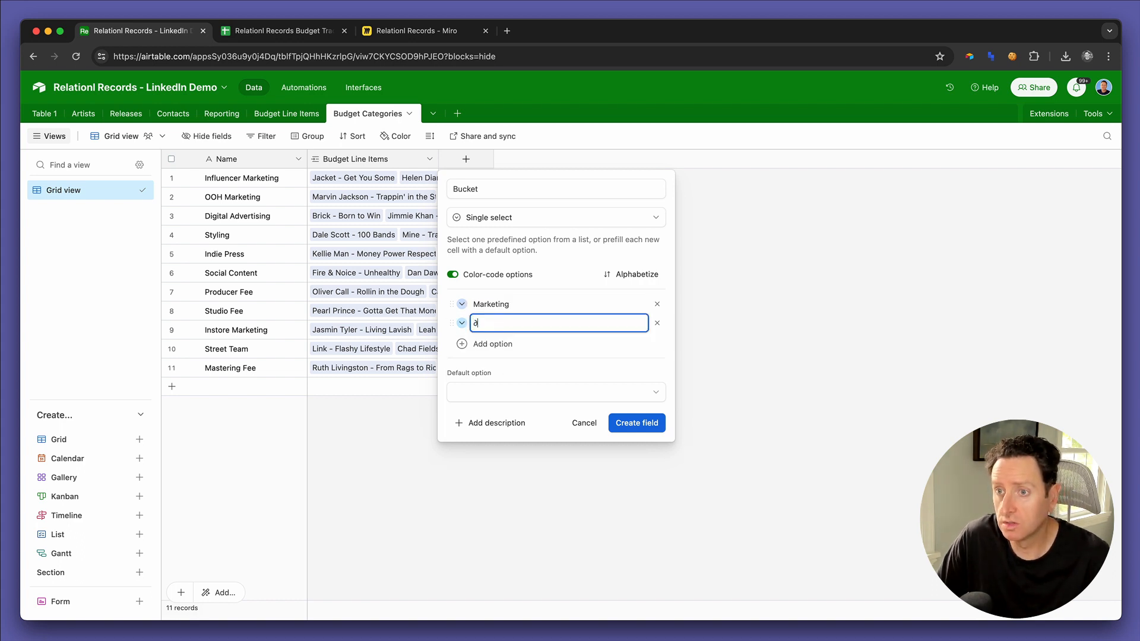
{"action": "key", "text": "BackSpace"}
{"action": "key", "text": "BackSpace"}
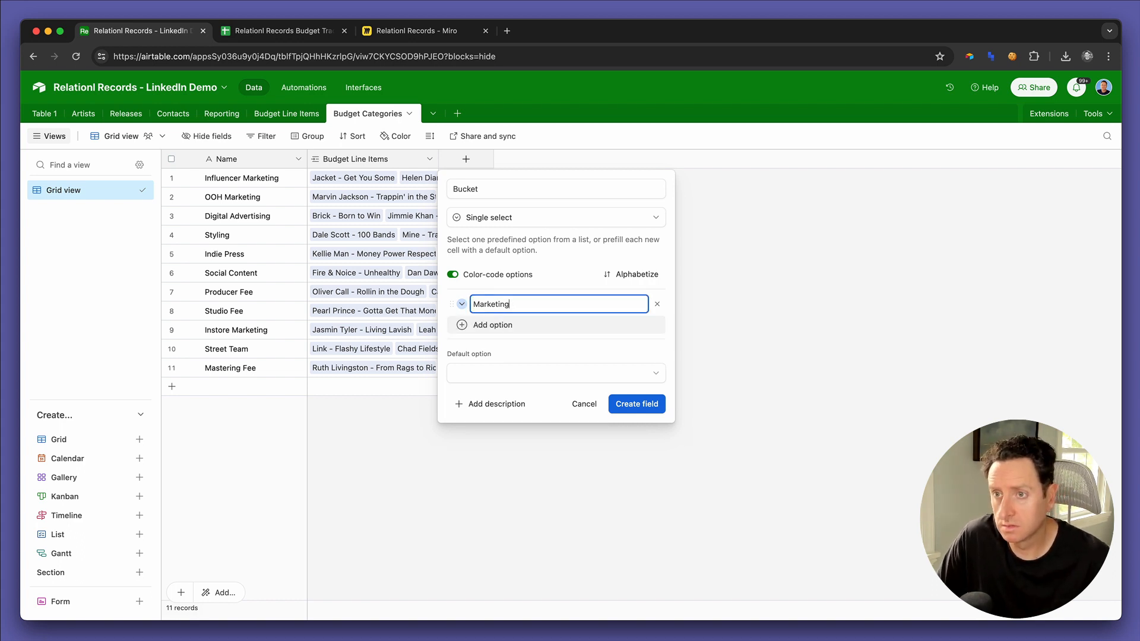
{"action": "key", "text": "Return"}
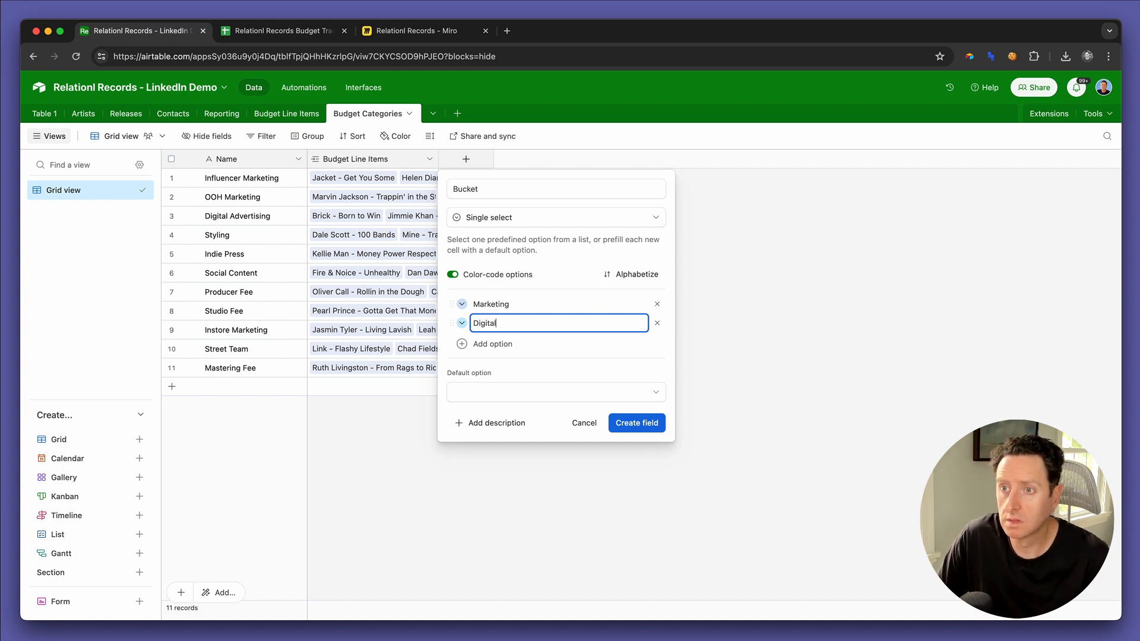
{"action": "type", "text": "Digital"}
{"action": "key", "text": "Return"}
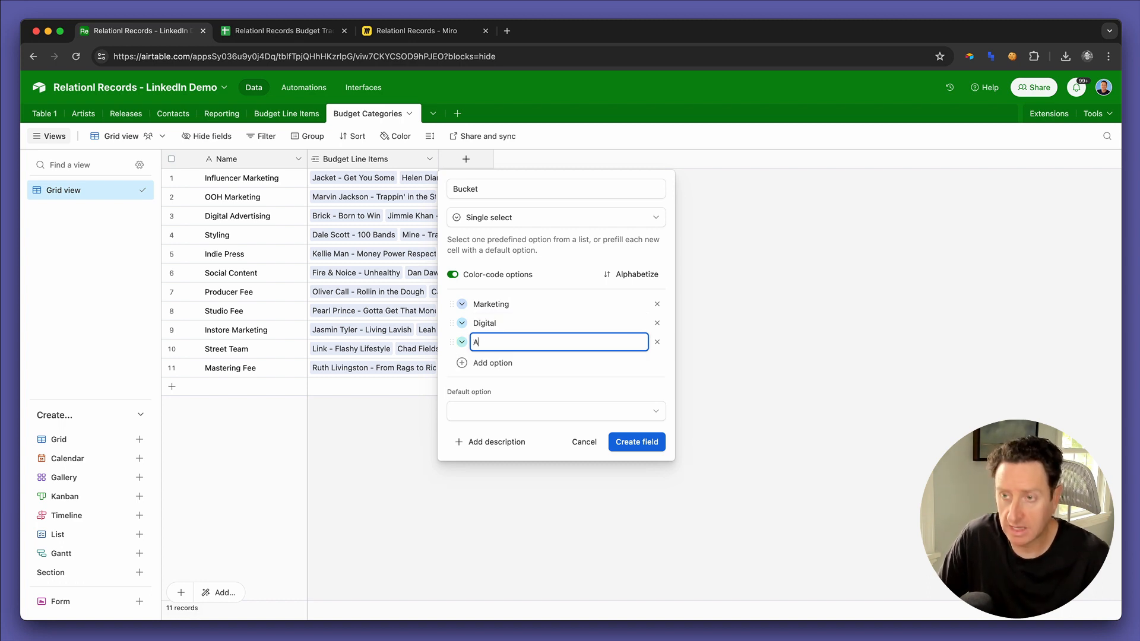
{"action": "left_click", "coordinate": [618, 441]}
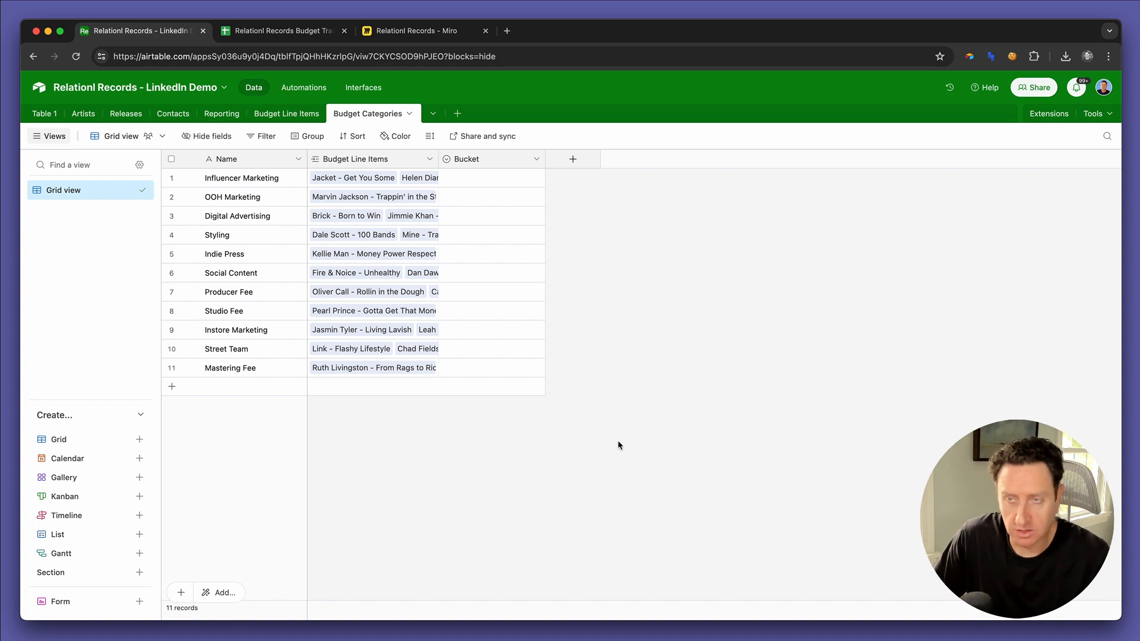
Step: Set the Bucket to Digital for Influencer Marketing and to Marketing for OOH Marketing
{"action": "left_click", "coordinate": [482, 177]}
{"action": "left_click", "coordinate": [480, 178]}
{"action": "left_click", "coordinate": [477, 241]}
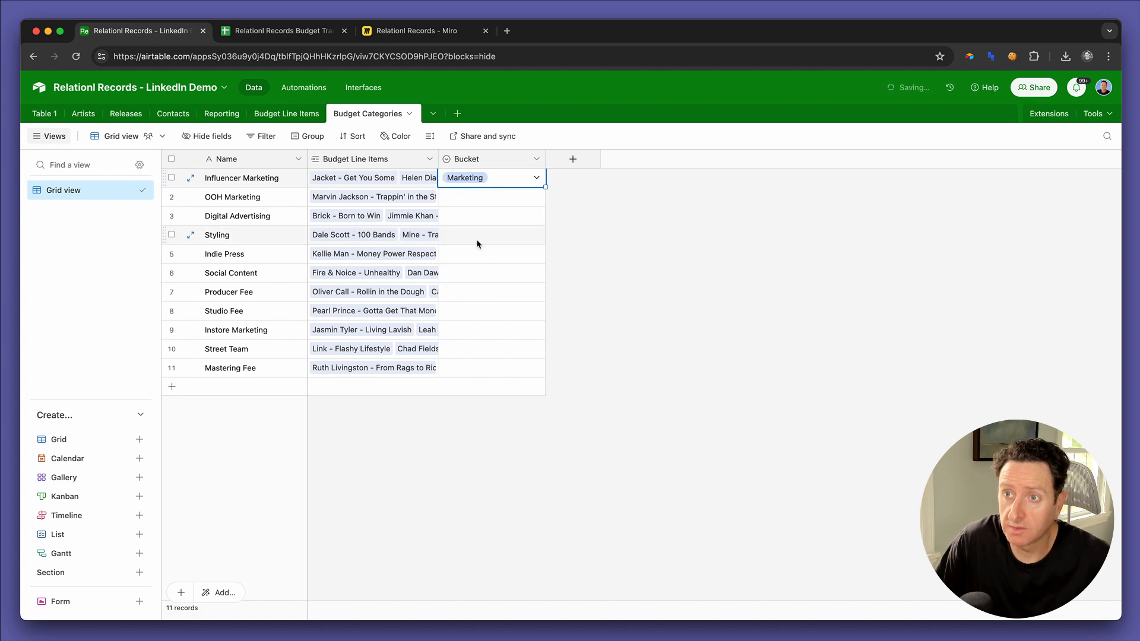
{"action": "key", "text": "super+c"}
{"action": "type", "text": "d"}
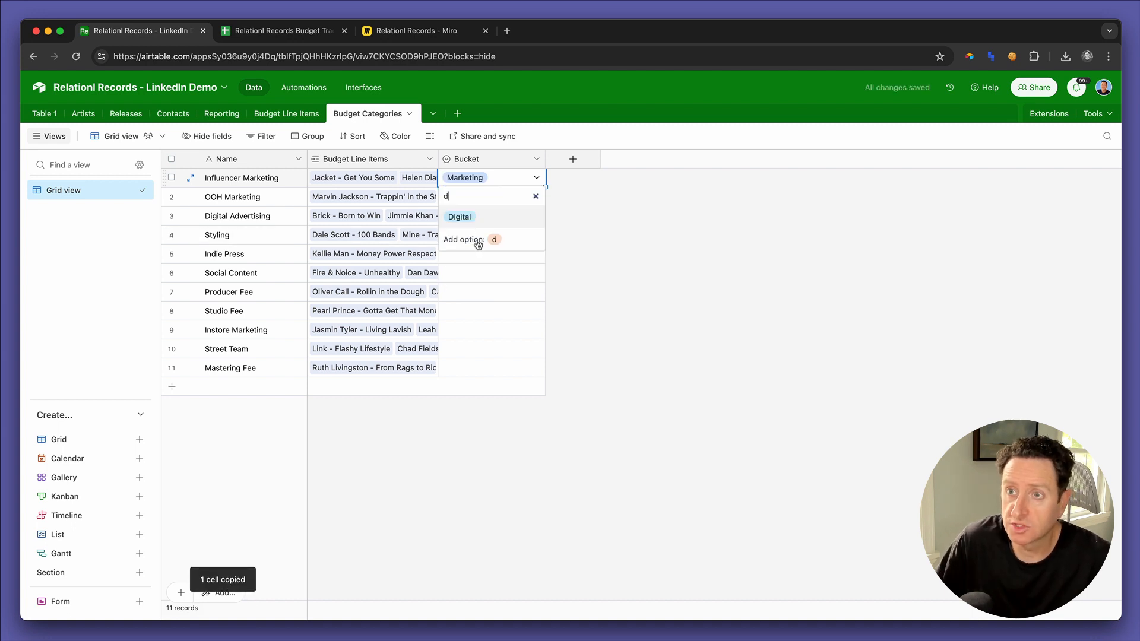
{"action": "key", "text": "Return"}
{"action": "key", "text": "Down"}
{"action": "type", "text": "m"}
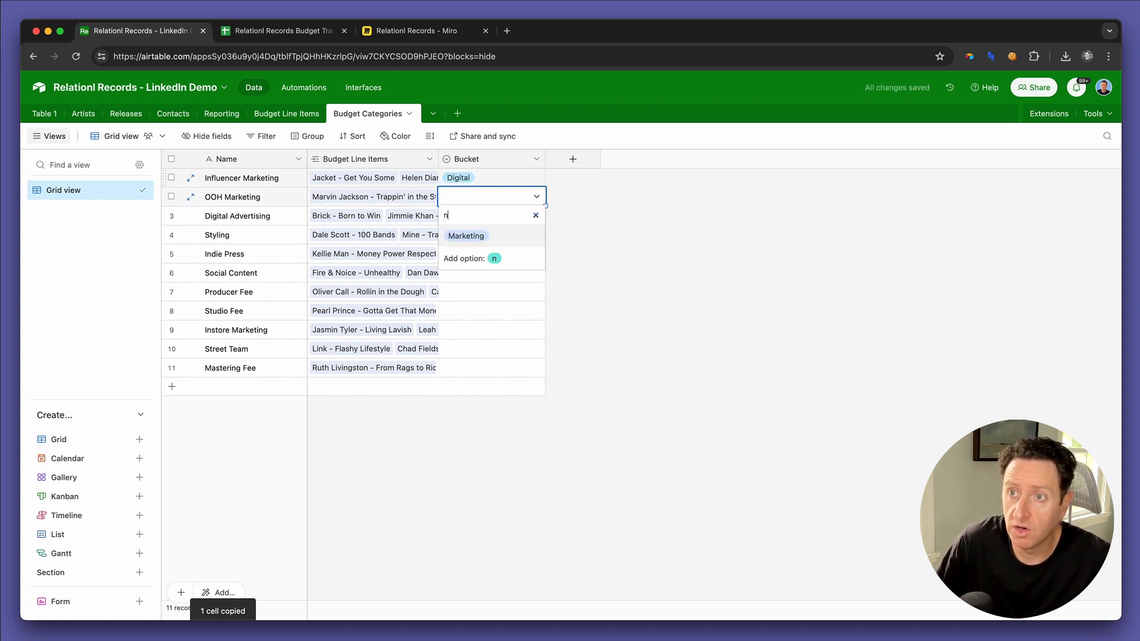
{"action": "key", "text": "Return"}
Step: Copy the Digital bucket from Influencer Marketing to the Digital Advertising category
{"action": "key", "text": "Up"}
{"action": "key", "text": "super+c"}
{"action": "key", "text": "Down"}
{"action": "key", "text": "Down"}
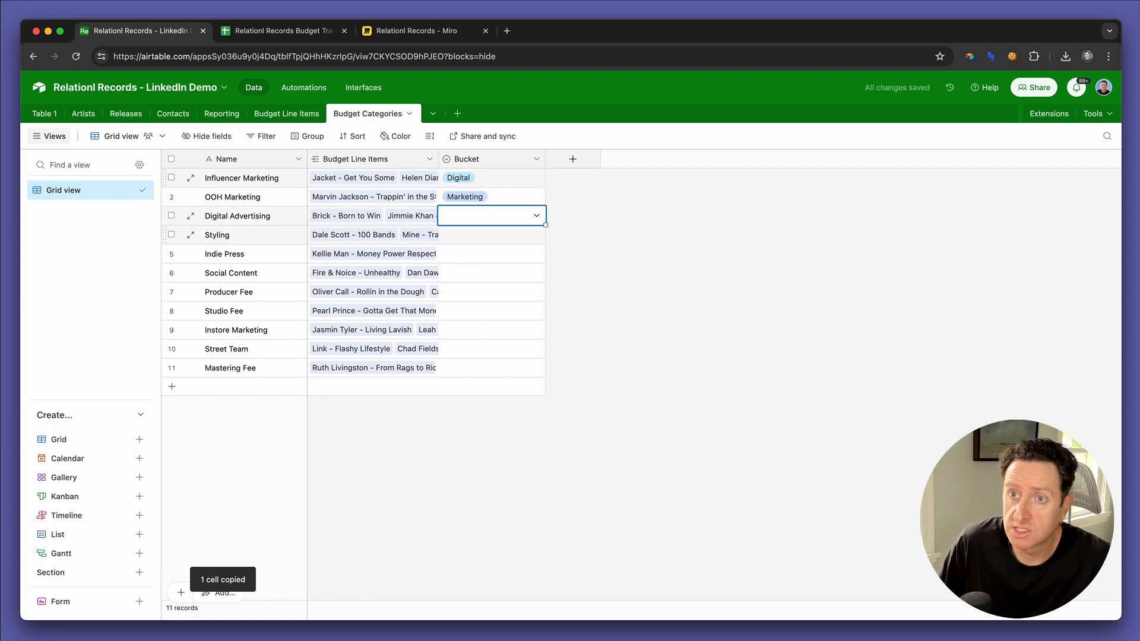
{"action": "key", "text": "super+v"}
{"action": "key", "text": "Down"}
{"action": "key", "text": "Down"}
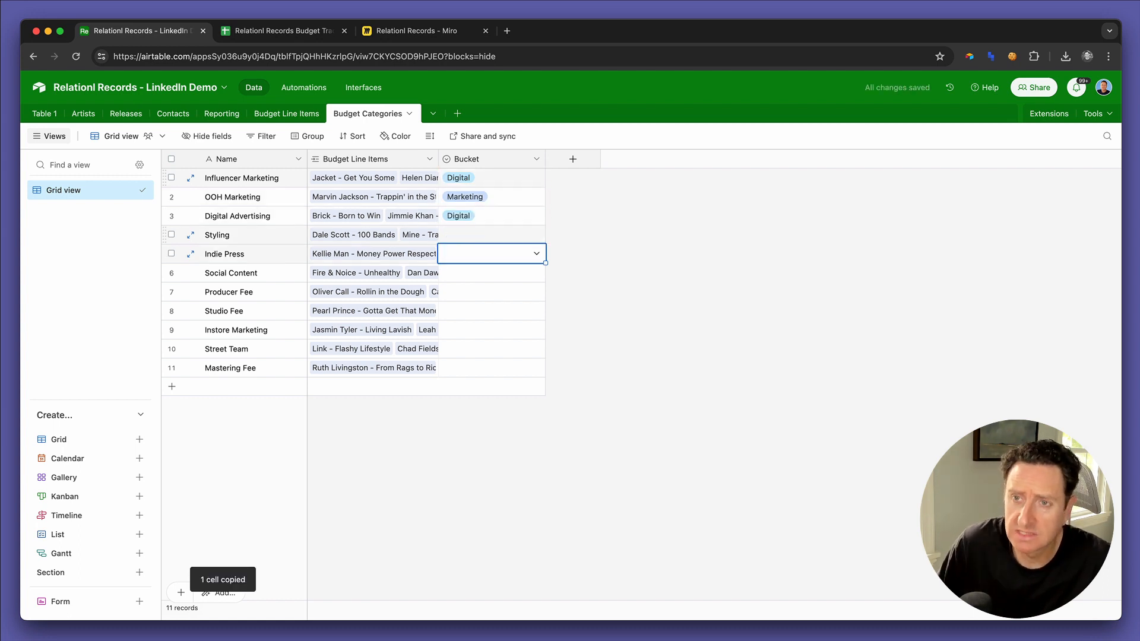
Step: Add a Publicity option to the Bucket single select field and save the field
{"action": "double_click", "coordinate": [465, 159]}
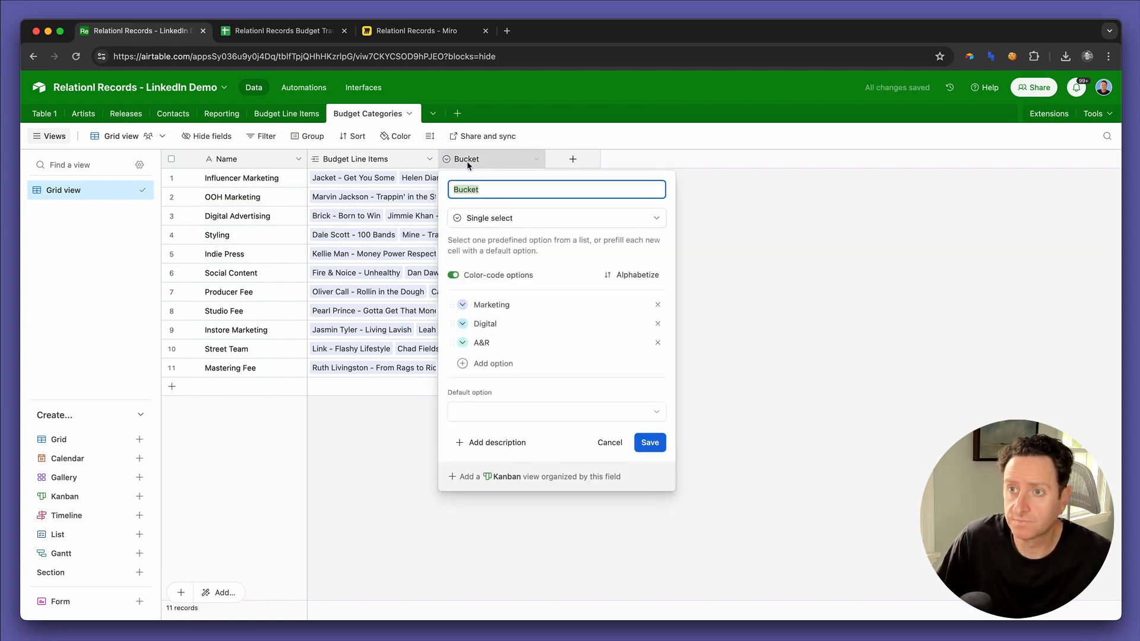
{"action": "left_click", "coordinate": [487, 373]}
{"action": "type", "text": "Pre"}
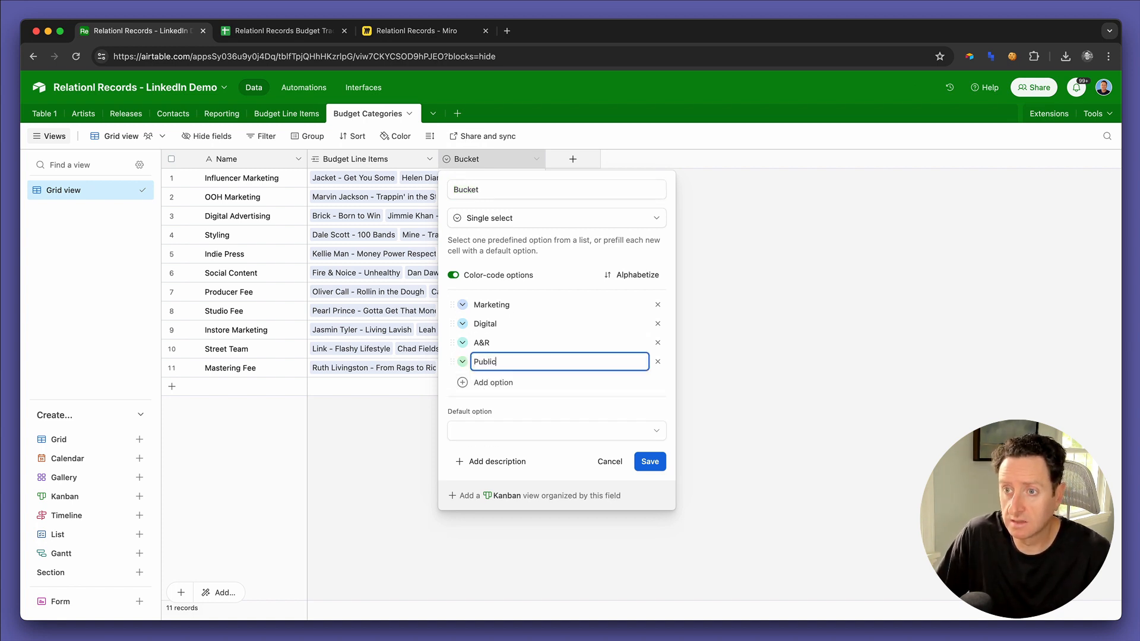
{"action": "left_click", "coordinate": [648, 461]}
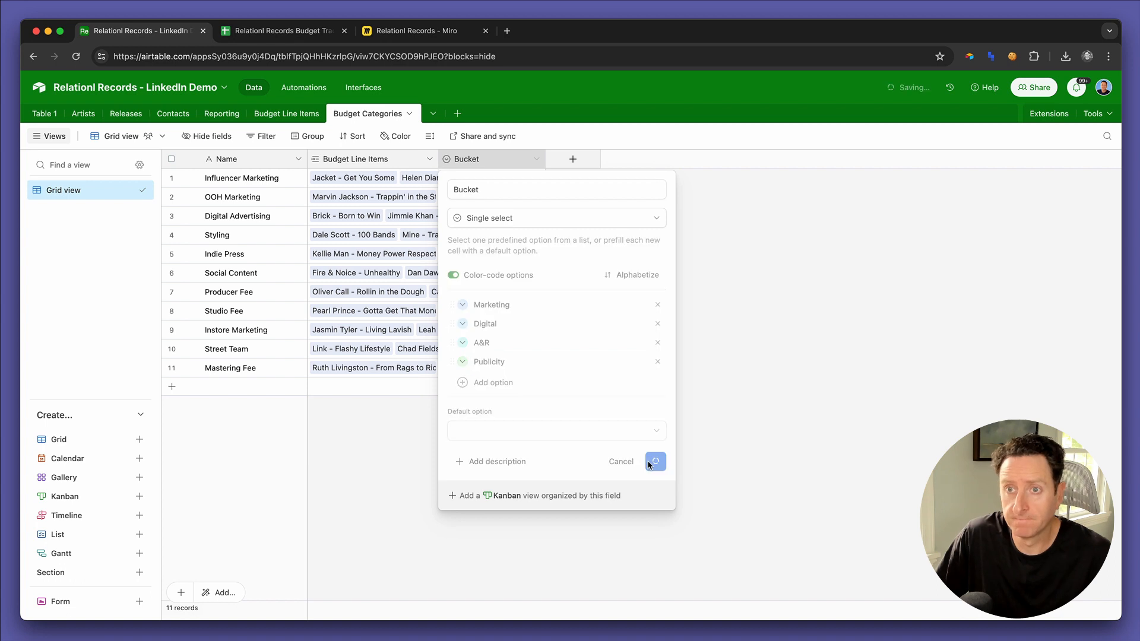
Step: Set the Bucket to Publicity for Styling and Indie Press, and to Digital for Social Content
{"action": "left_click", "coordinate": [493, 253]}
{"action": "left_click", "coordinate": [493, 235]}
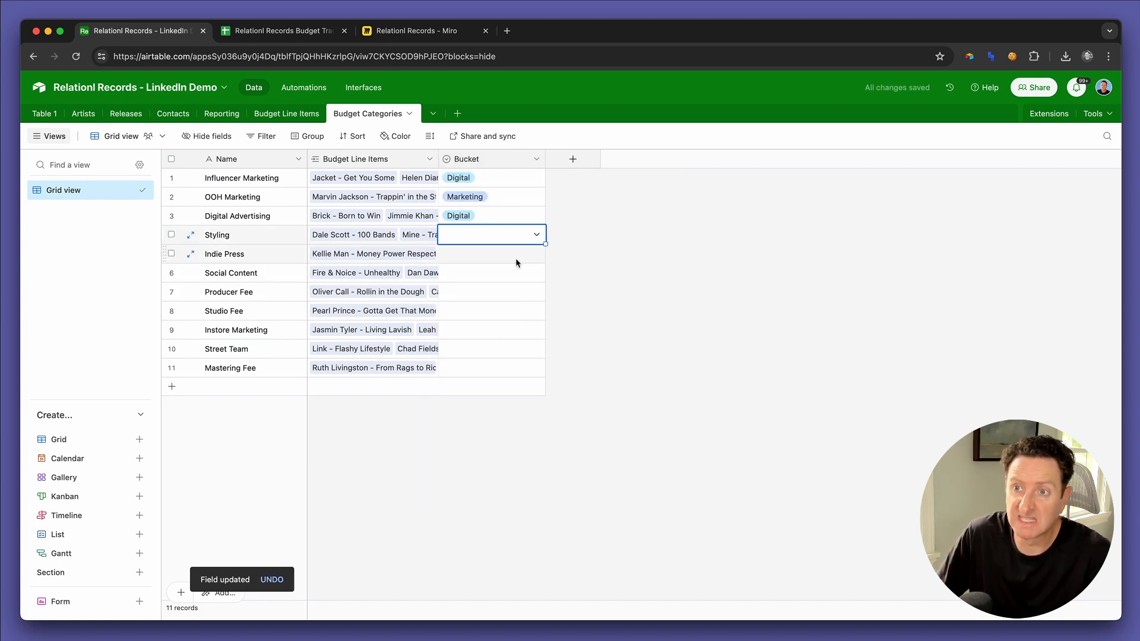
{"action": "type", "text": "pub"}
{"action": "key", "text": "Return"}
{"action": "key", "text": "super+c"}
{"action": "key", "text": "Down"}
{"action": "key", "text": "super+v"}
{"action": "key", "text": "Down"}
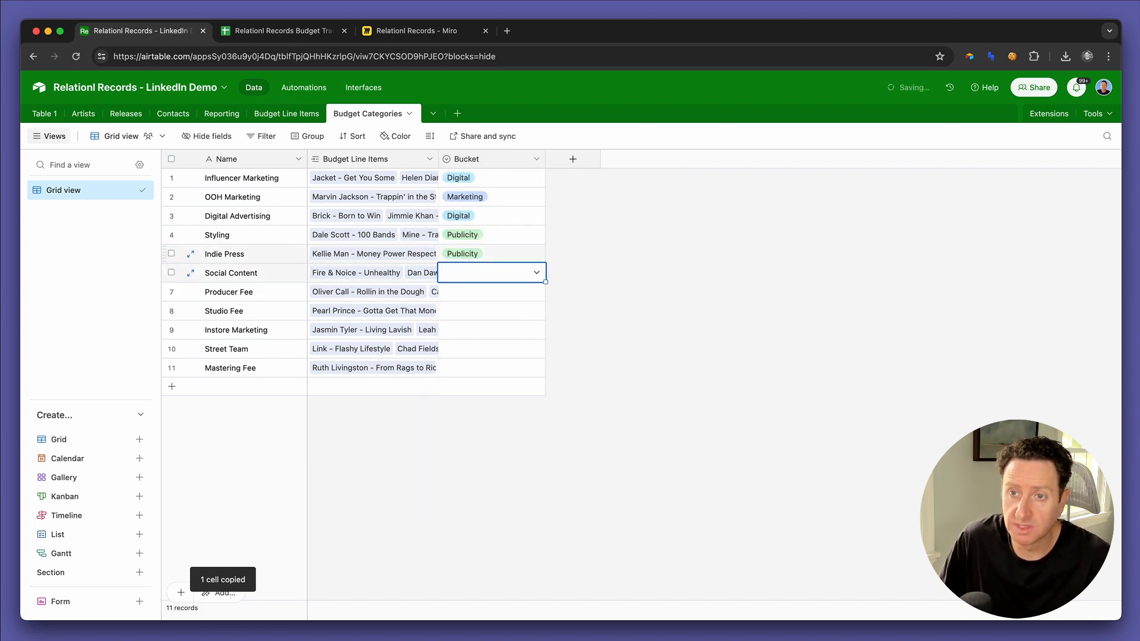
{"action": "type", "text": "d"}
{"action": "key", "text": "Return"}
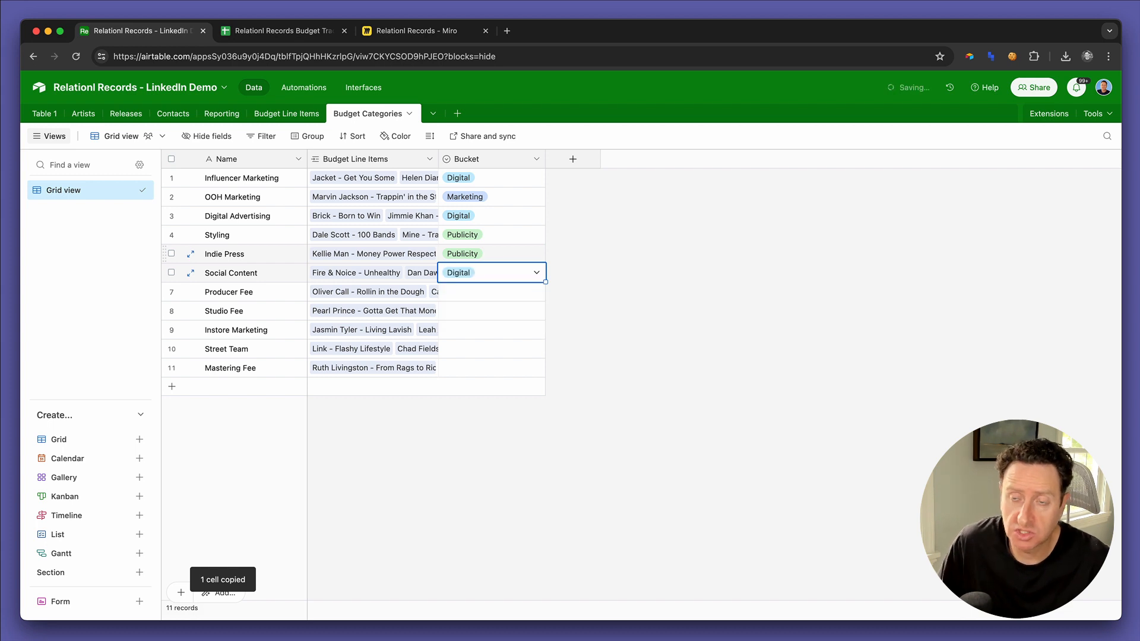
Step: Set the Bucket to A&R for Producer Fee, Studio Fee and Mastering Fee
{"action": "key", "text": "Down"}
{"action": "type", "text": "a"}
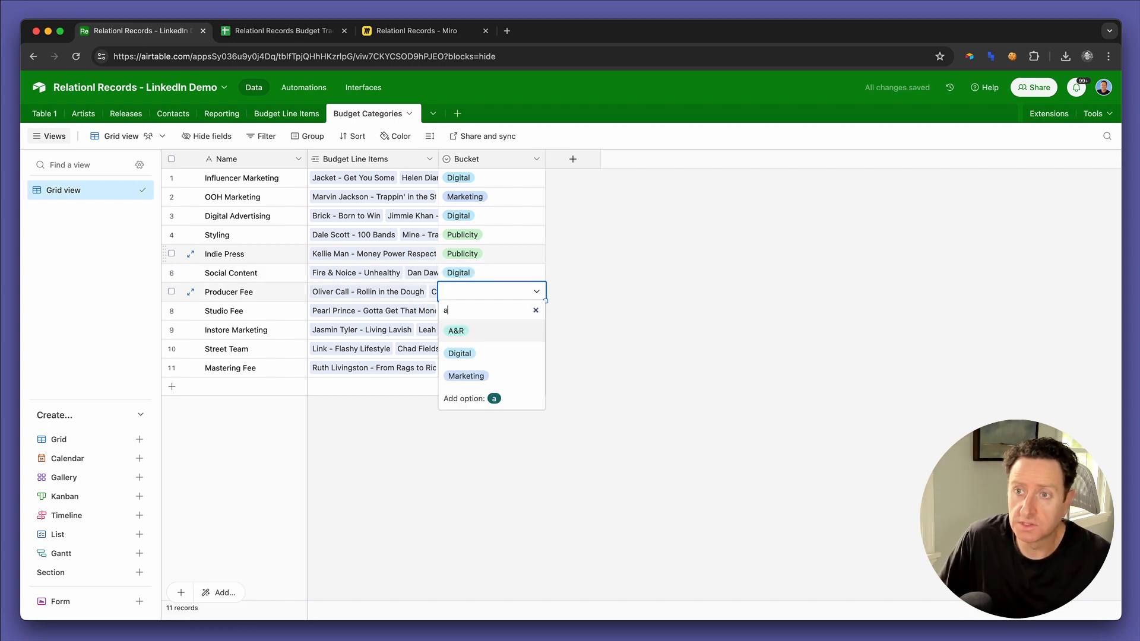
{"action": "key", "text": "Return"}
{"action": "key", "text": "ctrl+c"}
{"action": "key", "text": "Down"}
{"action": "key", "text": "ctrl+v"}
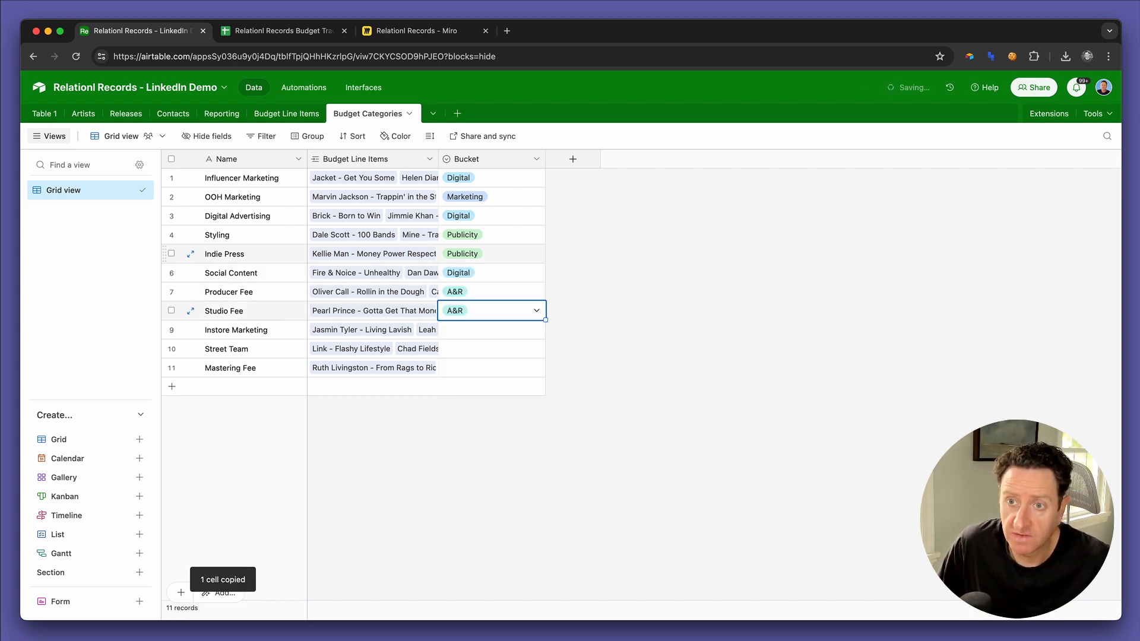
{"action": "key", "text": "Down"}
{"action": "key", "text": "Down"}
{"action": "key", "text": "Down"}
{"action": "key", "text": "super+v"}
Step: Set the Bucket to Marketing for Instore Marketing and Street Team
{"action": "key", "text": "Up"}
{"action": "key", "text": "Up"}
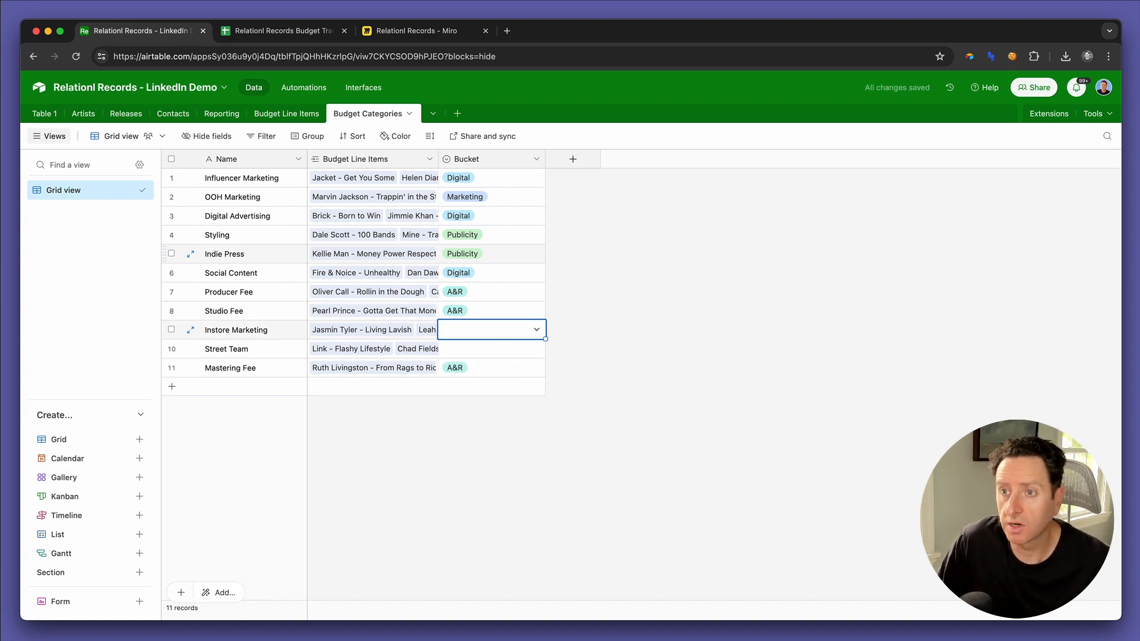
{"action": "type", "text": "mar"}
{"action": "key", "text": "Return"}
{"action": "key", "text": "Down"}
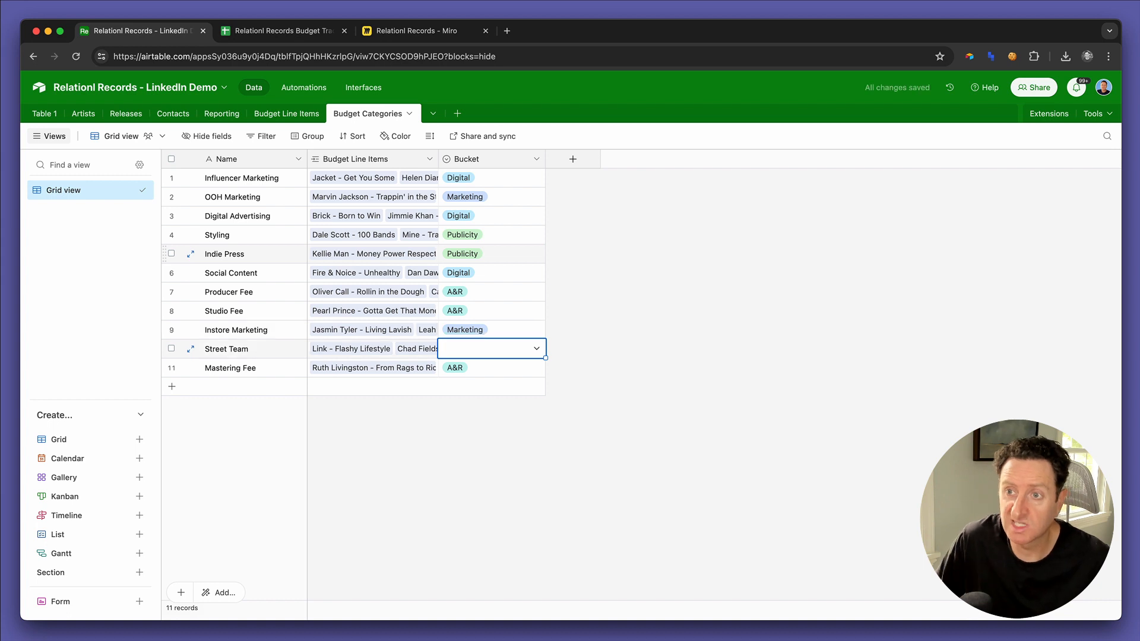
{"action": "type", "text": "mar"}
{"action": "key", "text": "Return"}
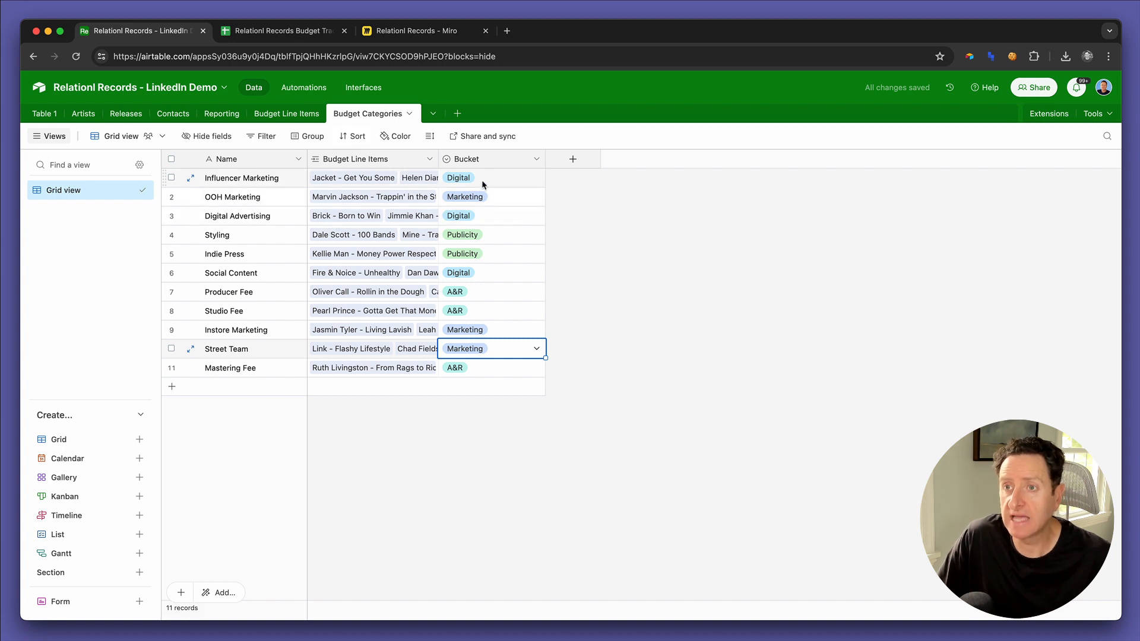
{"action": "left_click", "coordinate": [501, 215]}
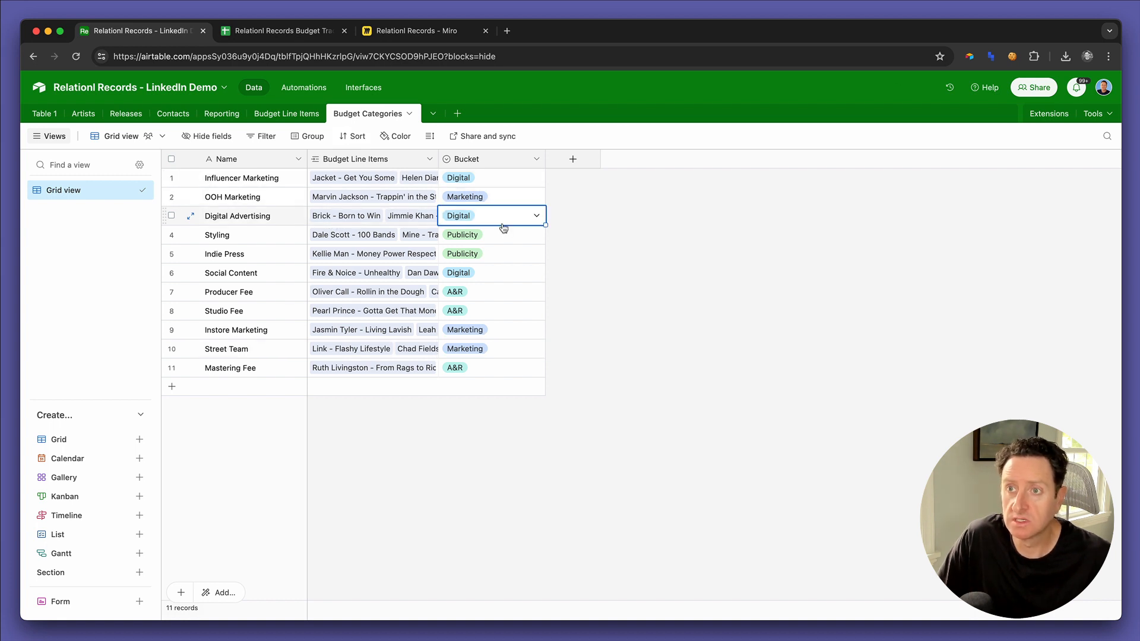
Step: In the Budget Line Items table, convert the Amount field to the Currency type and save it
{"action": "left_click", "coordinate": [305, 115]}
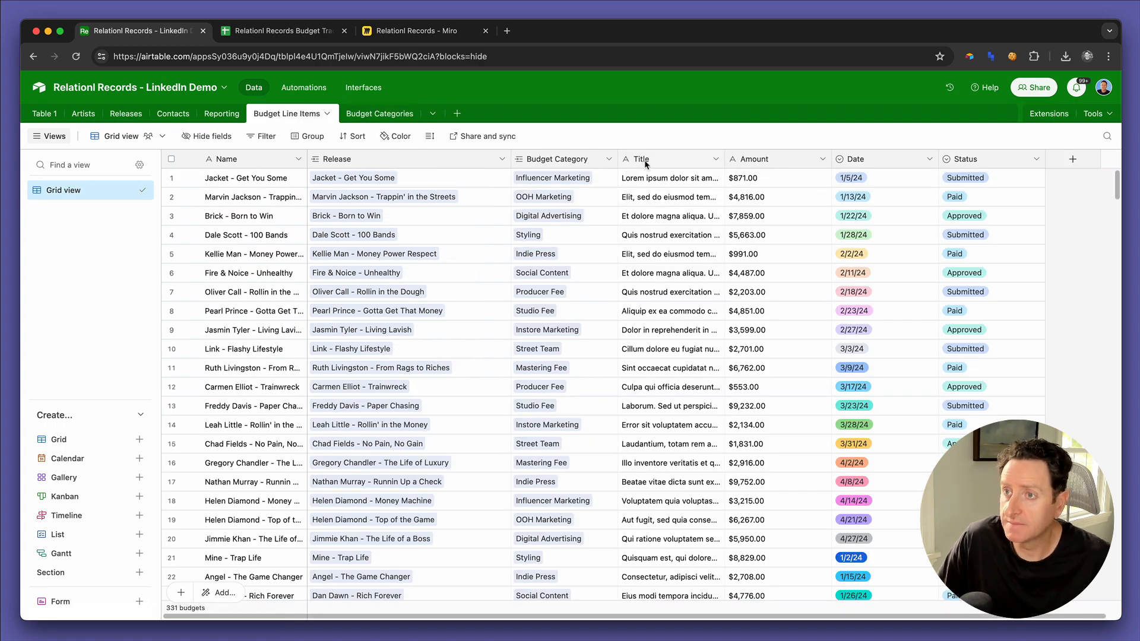
{"action": "double_click", "coordinate": [764, 160]}
{"action": "left_click", "coordinate": [717, 217]}
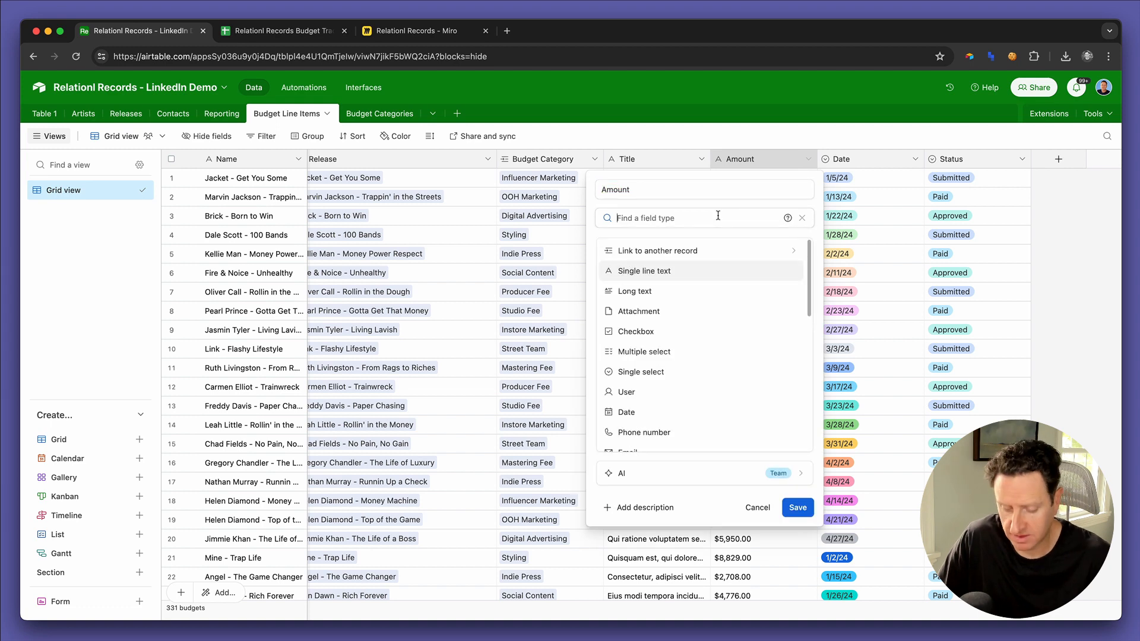
{"action": "type", "text": "cur"}
{"action": "left_click", "coordinate": [712, 252]}
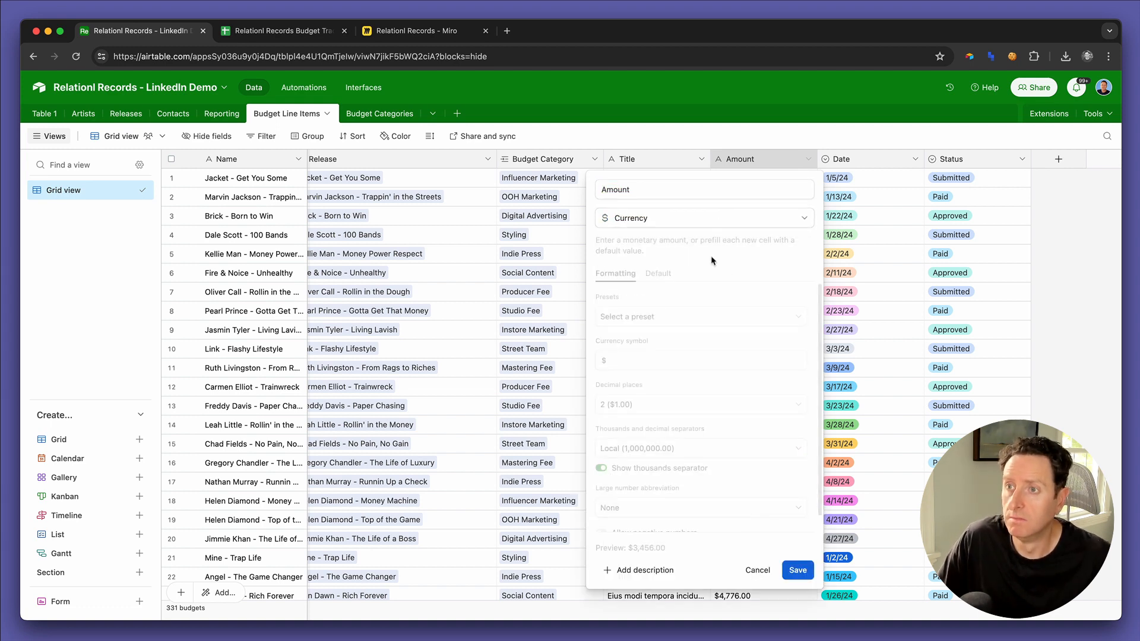
{"action": "left_click", "coordinate": [797, 571]}
Step: Convert the Date field of Budget Line Items from single select to the Date type and save it
{"action": "double_click", "coordinate": [860, 154]}
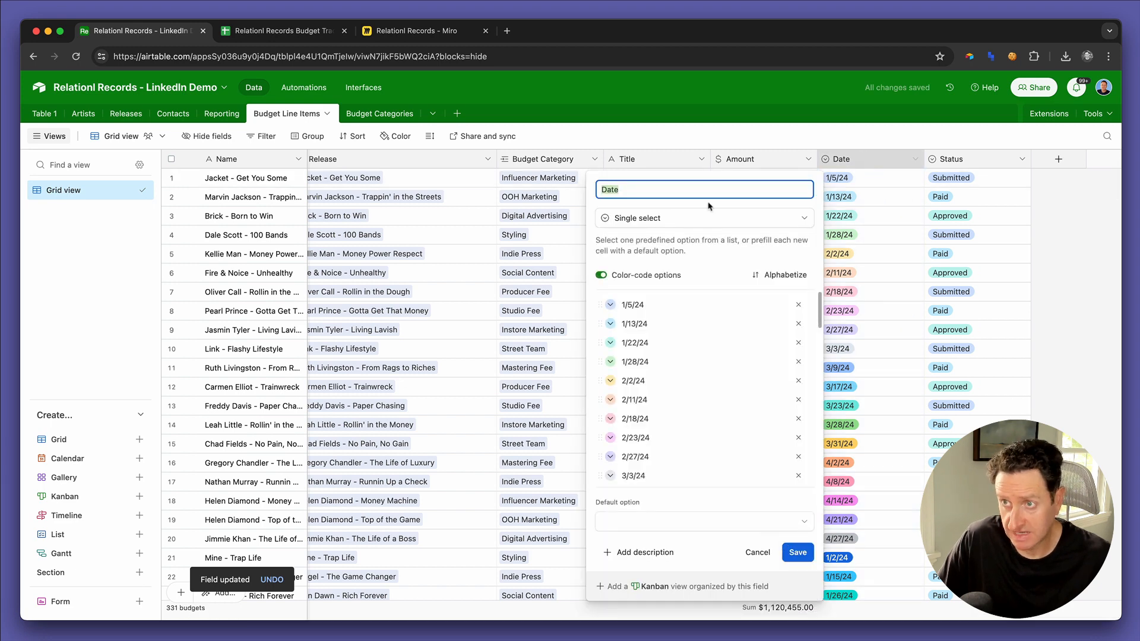
{"action": "left_click", "coordinate": [691, 218]}
{"action": "type", "text": "date"}
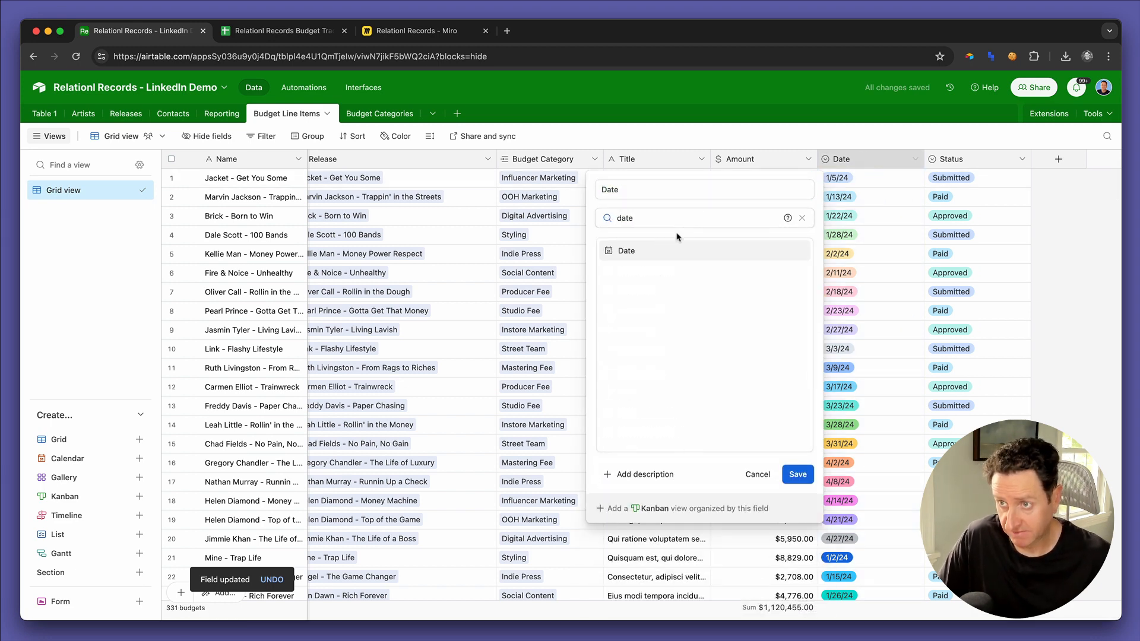
{"action": "left_click", "coordinate": [655, 248]}
{"action": "left_click", "coordinate": [796, 407]}
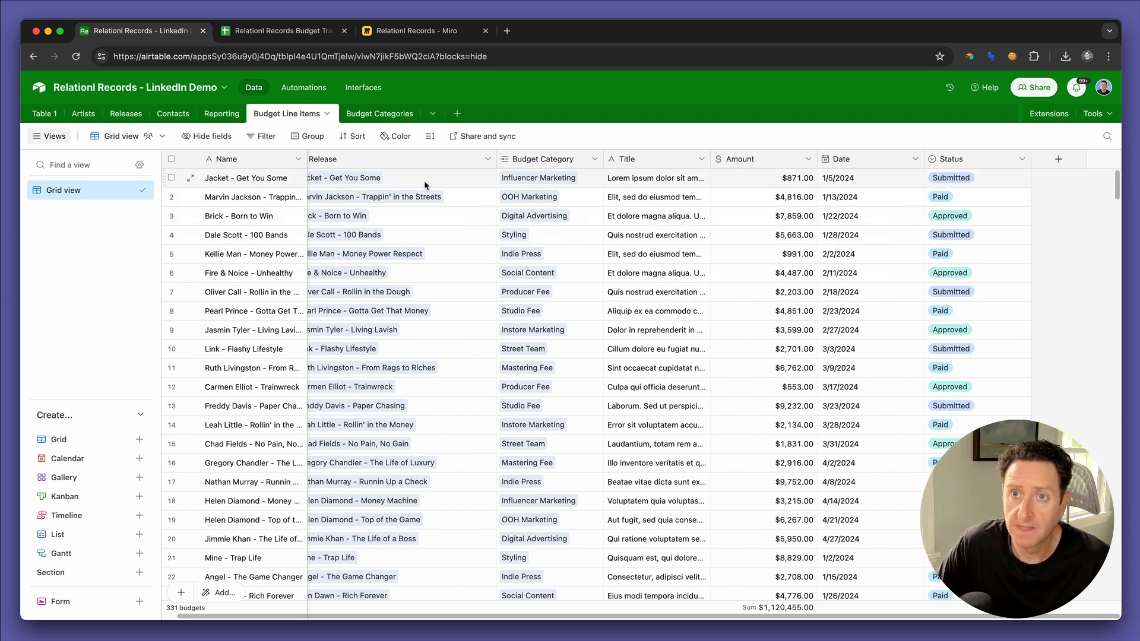
{"action": "scroll", "coordinate": [354, 195], "scroll_direction": "left", "scroll_amount": 2}
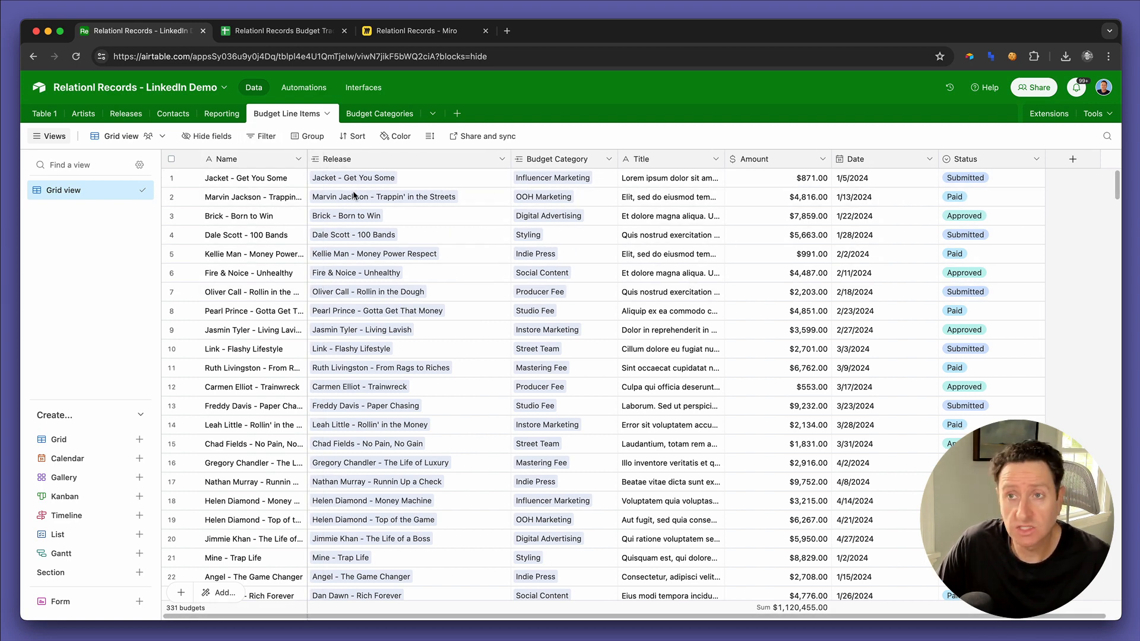
Step: Open the base's interfaces in a new browser tab and put the Release Schedule interface into edit mode
{"action": "left_click", "coordinate": [355, 89]}
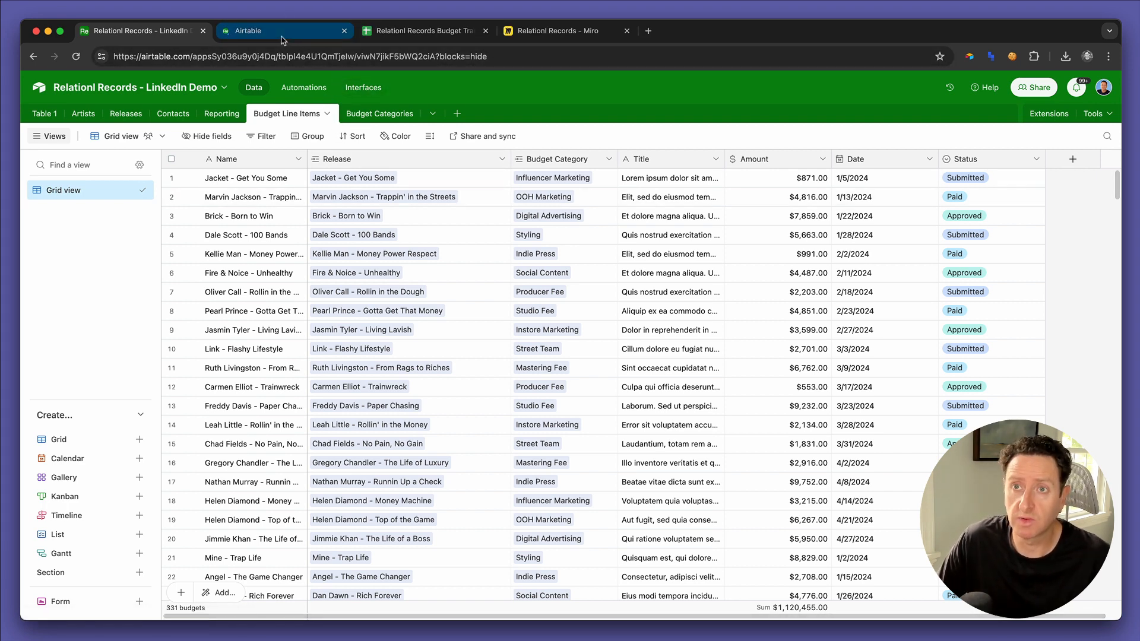
{"action": "left_click", "coordinate": [283, 38]}
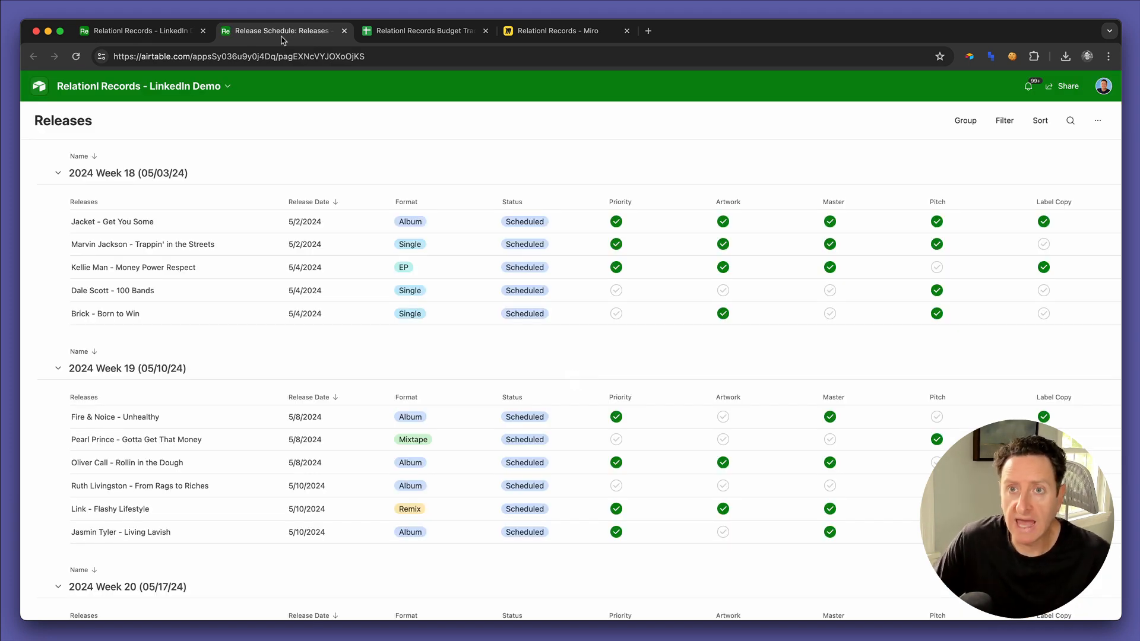
{"action": "left_click", "coordinate": [175, 85]}
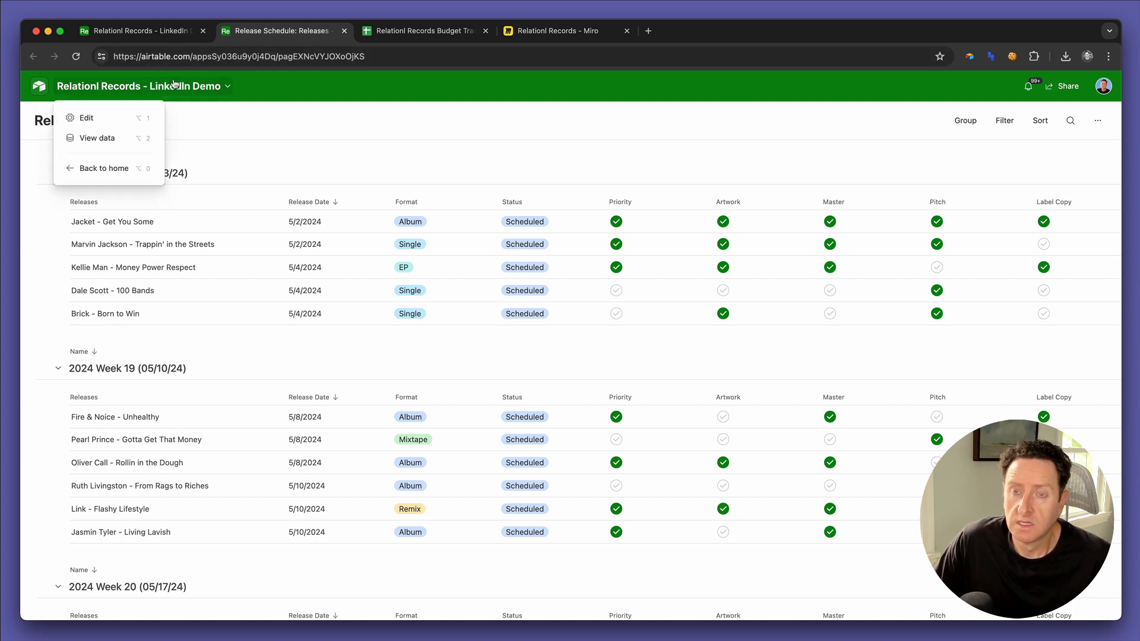
{"action": "left_click", "coordinate": [116, 121]}
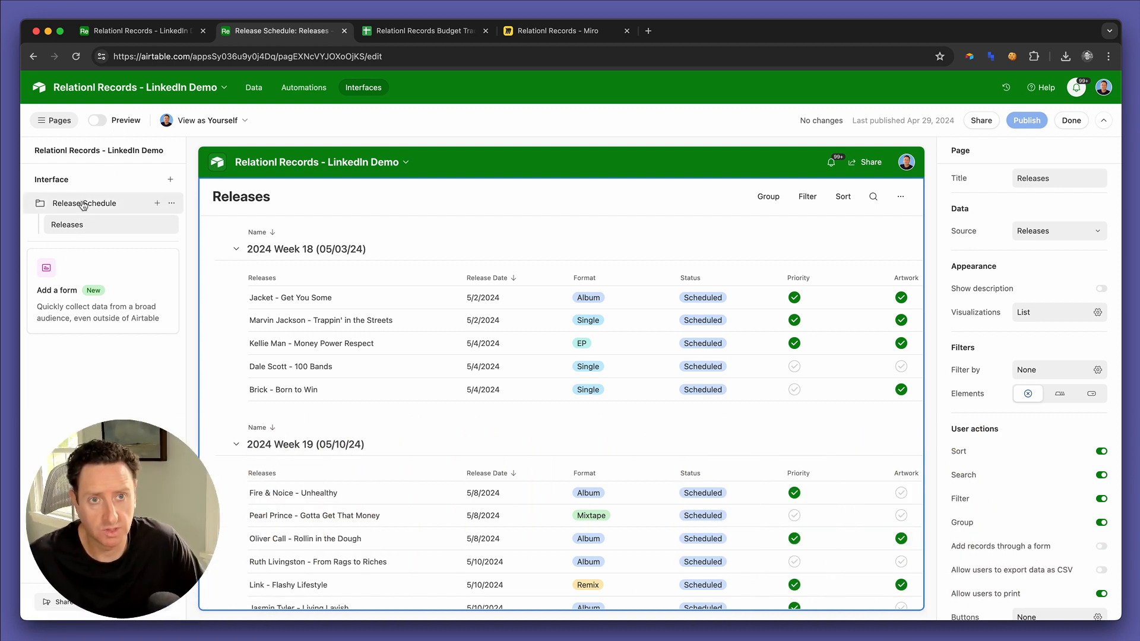
Step: Create a new interface named Finance with the money icon and proceed to its layout choice
{"action": "left_click", "coordinate": [171, 180]}
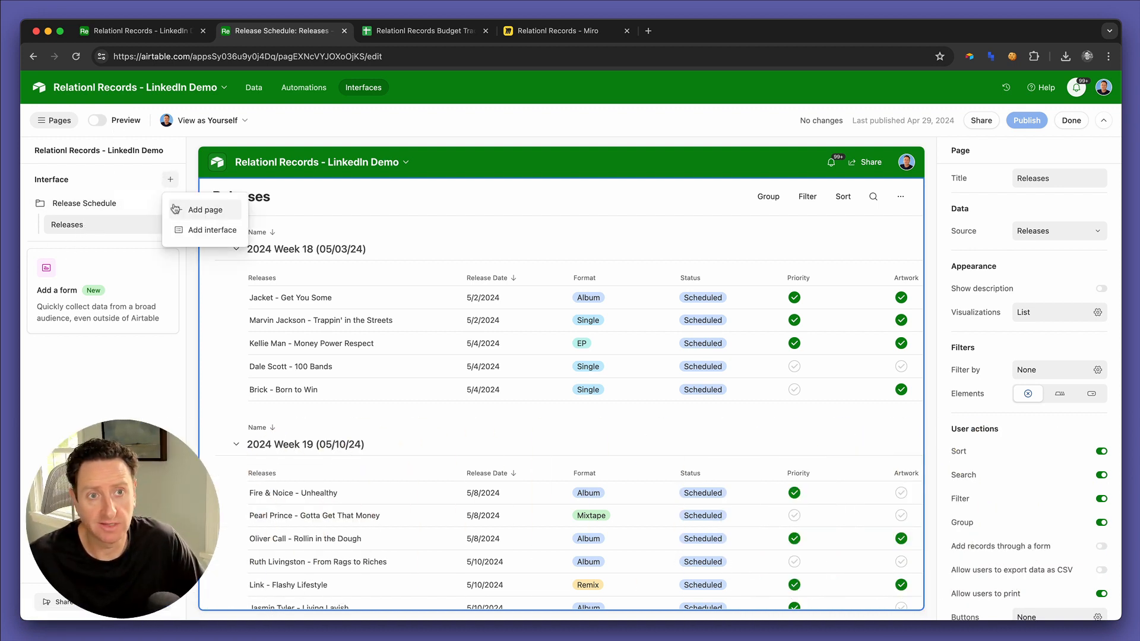
{"action": "left_click", "coordinate": [200, 231]}
{"action": "left_click", "coordinate": [470, 297]}
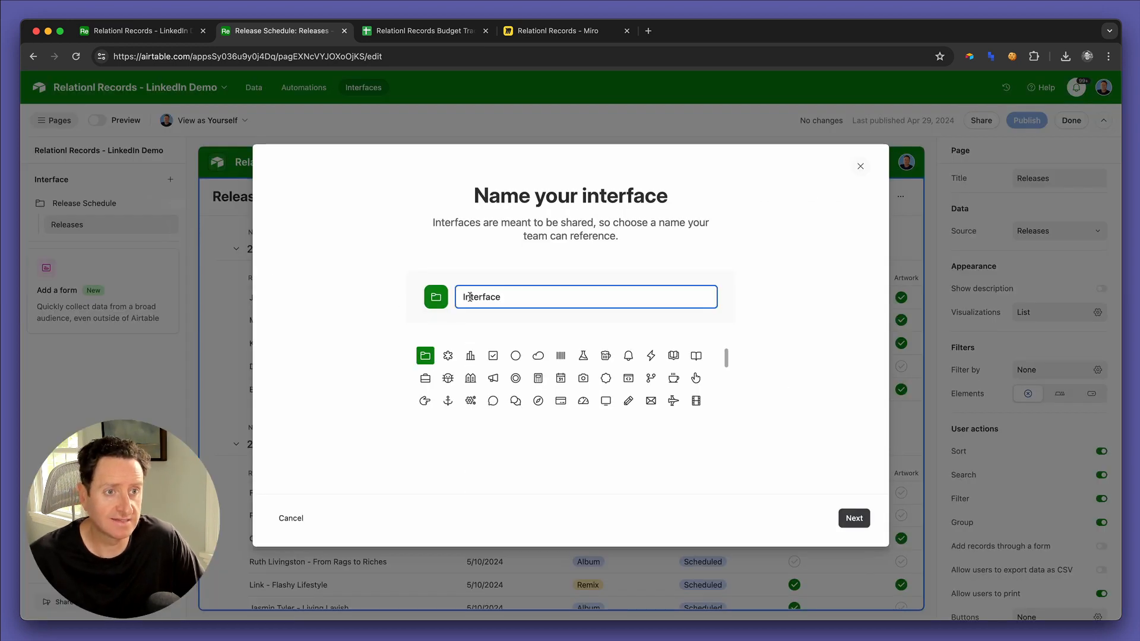
{"action": "double_click", "coordinate": [469, 297]}
{"action": "type", "text": "Finance"}
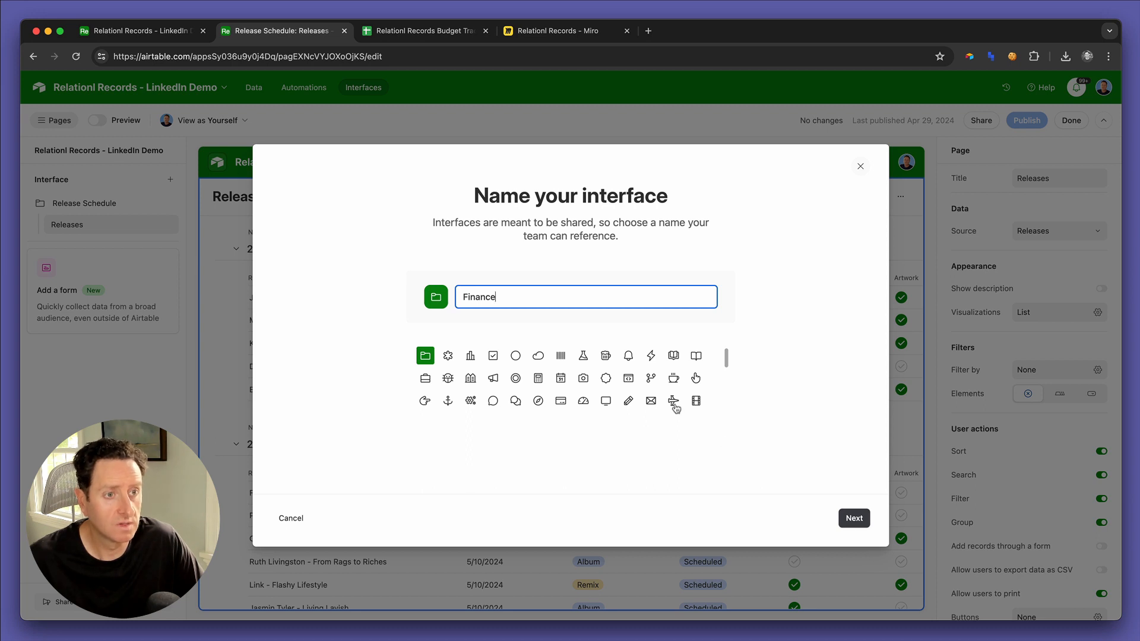
{"action": "scroll", "coordinate": [675, 407], "scroll_direction": "down", "scroll_amount": 5}
{"action": "scroll", "coordinate": [675, 406], "scroll_direction": "down", "scroll_amount": 1}
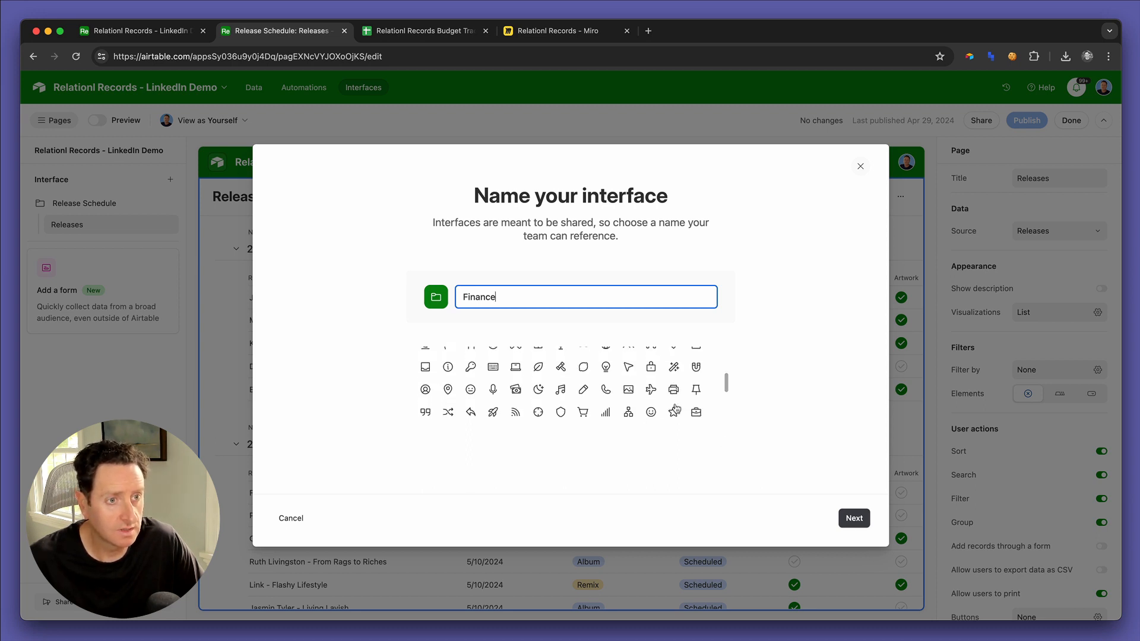
{"action": "left_click", "coordinate": [515, 389]}
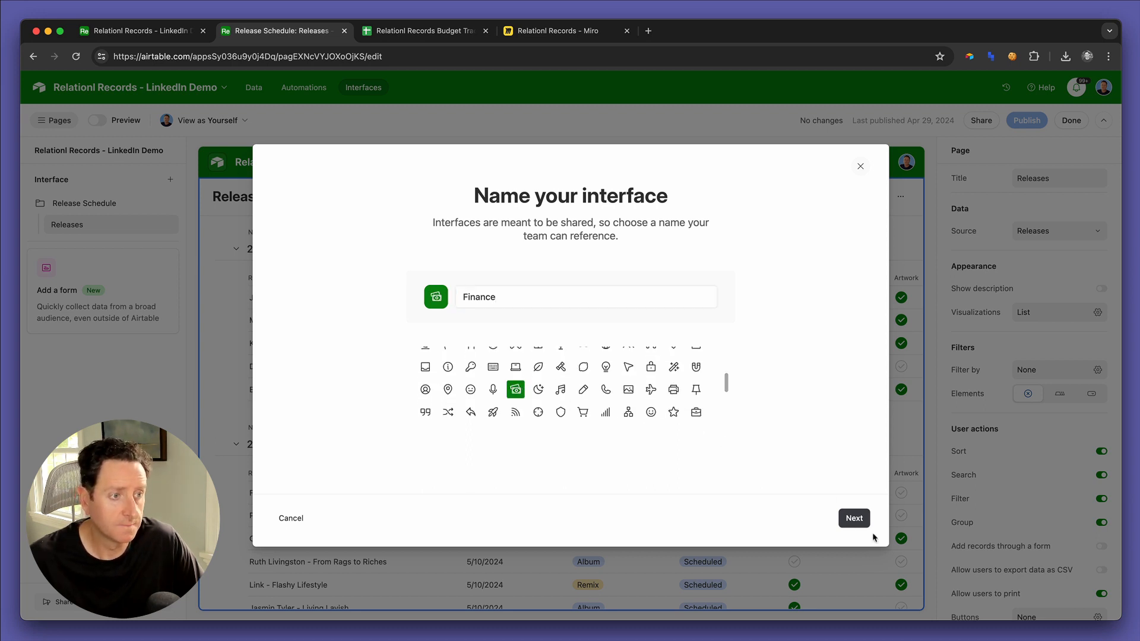
{"action": "left_click", "coordinate": [853, 518]}
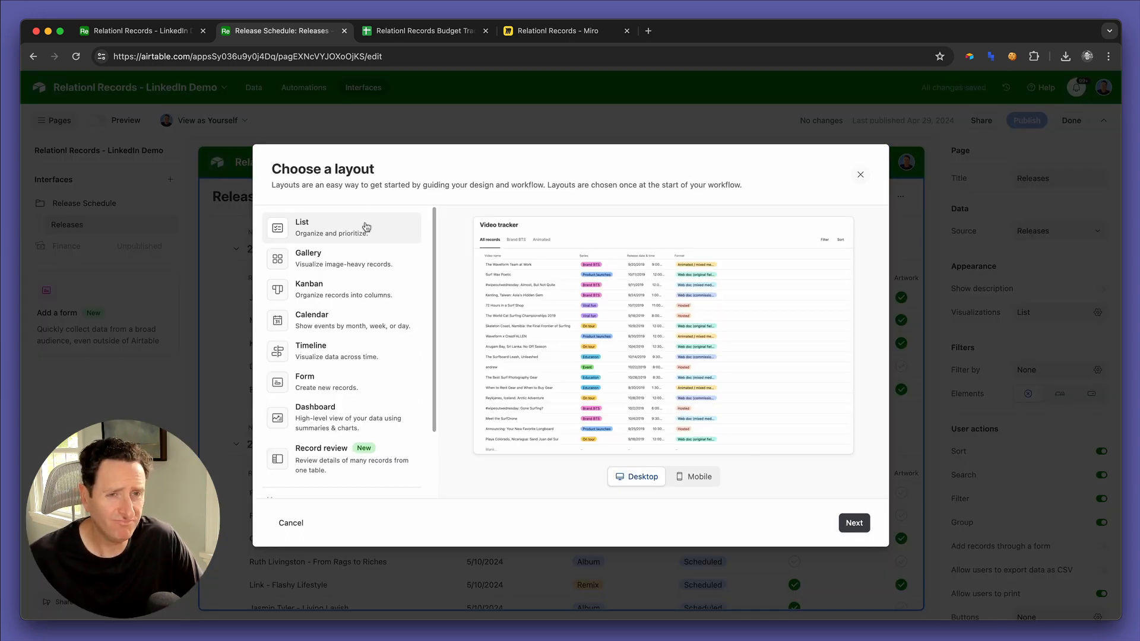
Step: Choose the Record review layout for the Finance interface's page and proceed to the table connection
{"action": "scroll", "coordinate": [352, 387], "scroll_direction": "down", "scroll_amount": 2}
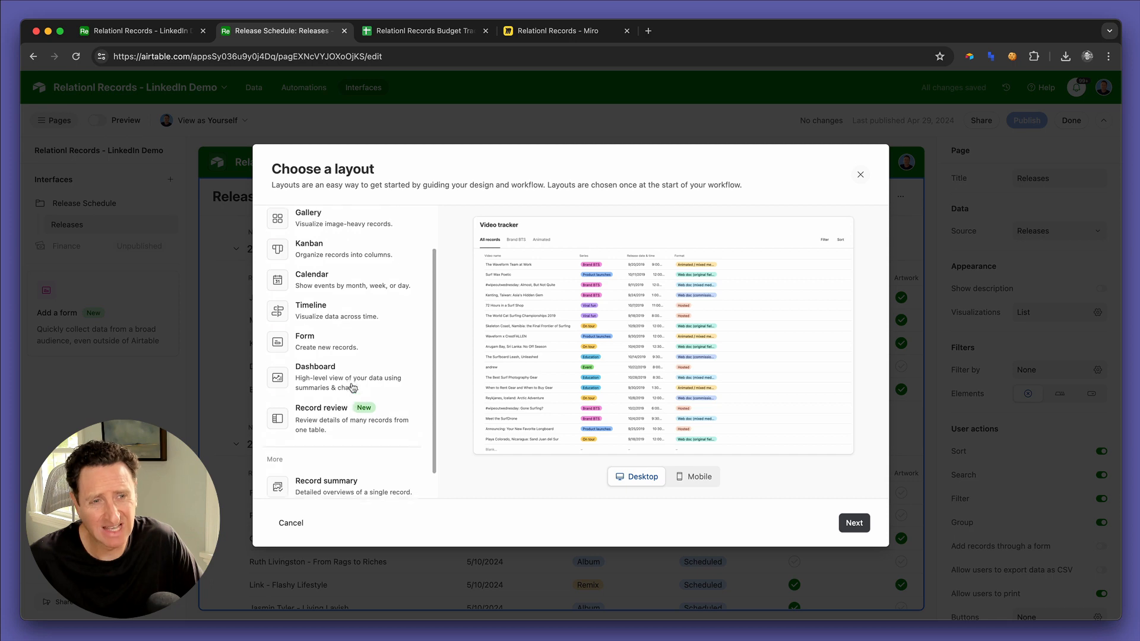
{"action": "scroll", "coordinate": [352, 386], "scroll_direction": "up", "scroll_amount": 1}
{"action": "left_click", "coordinate": [356, 422]}
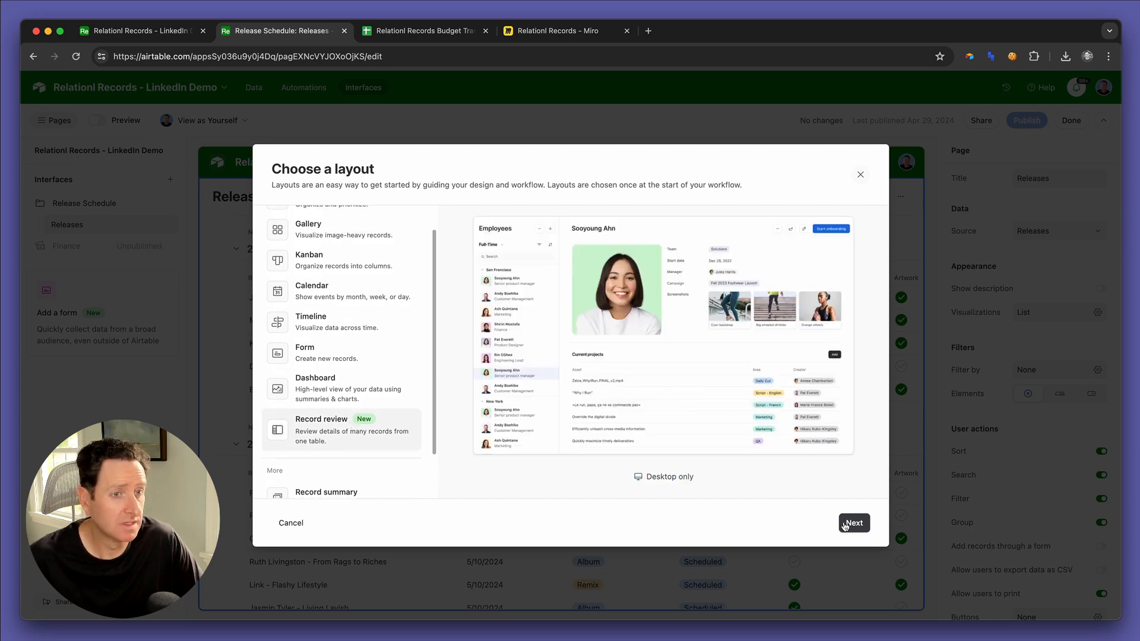
{"action": "scroll", "coordinate": [372, 292], "scroll_direction": "up", "scroll_amount": 2}
{"action": "left_click", "coordinate": [359, 238]}
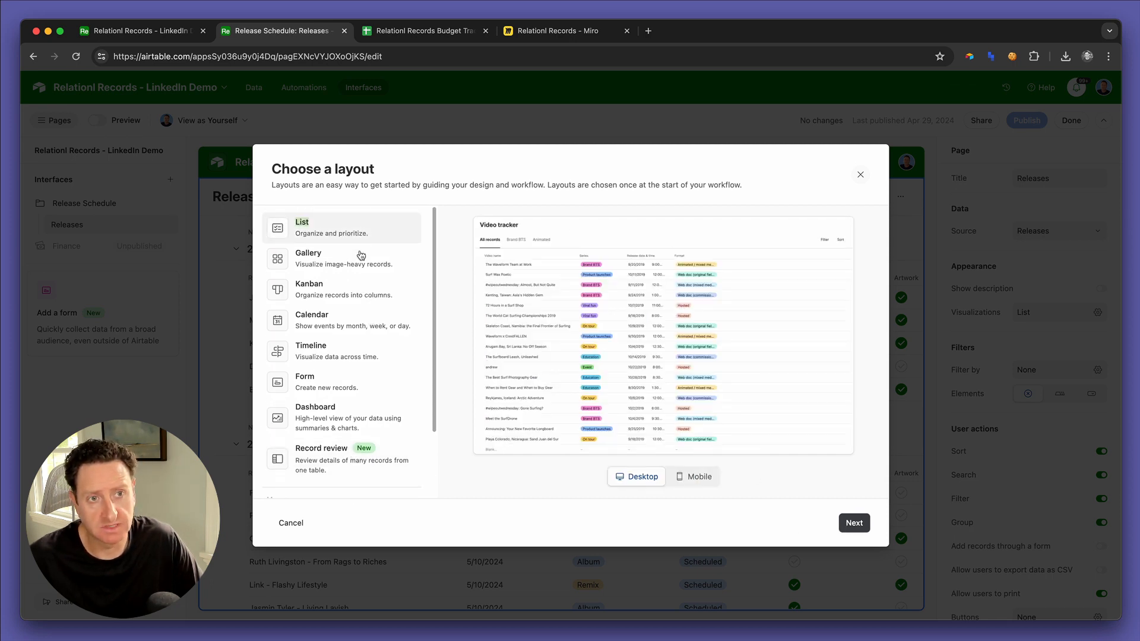
{"action": "scroll", "coordinate": [347, 312], "scroll_direction": "down", "scroll_amount": 3}
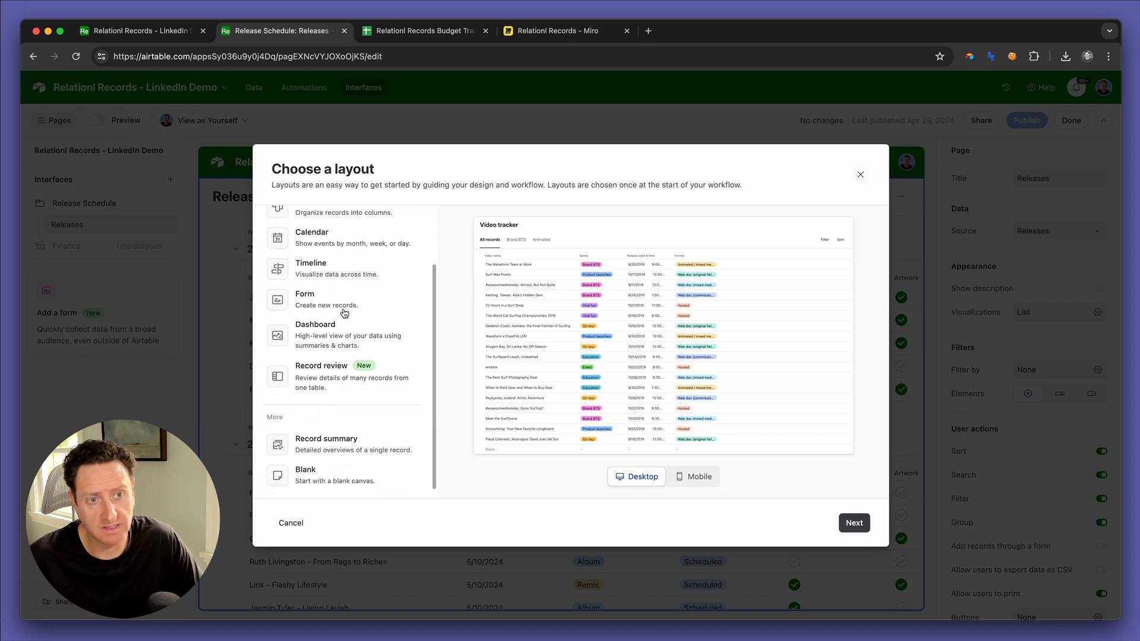
{"action": "scroll", "coordinate": [374, 428], "scroll_direction": "up", "scroll_amount": 3}
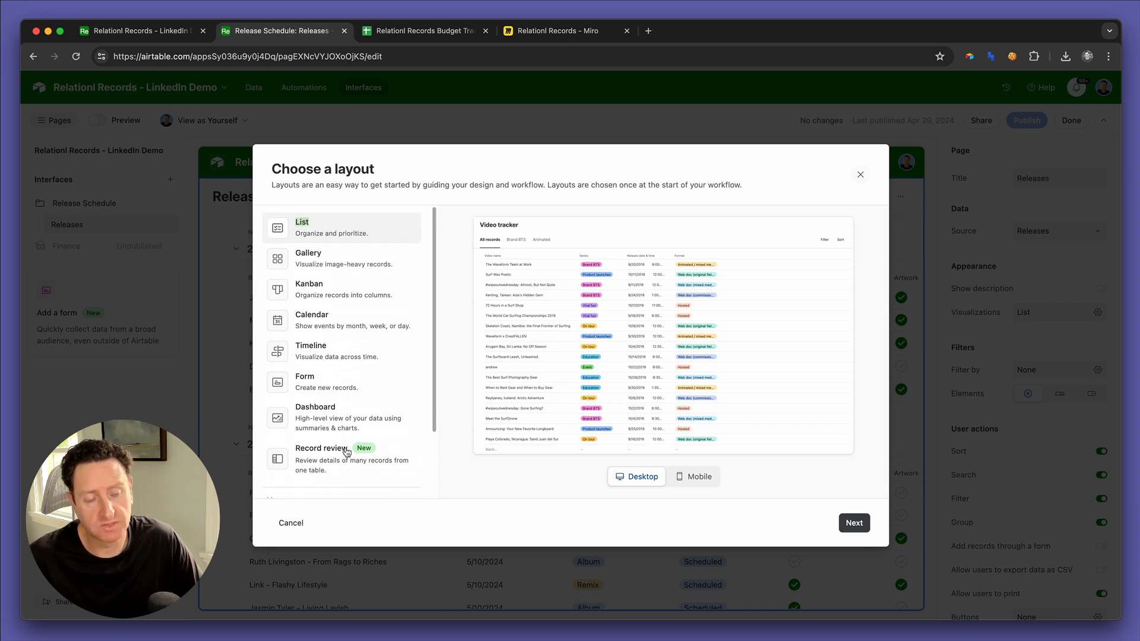
{"action": "left_click", "coordinate": [347, 453]}
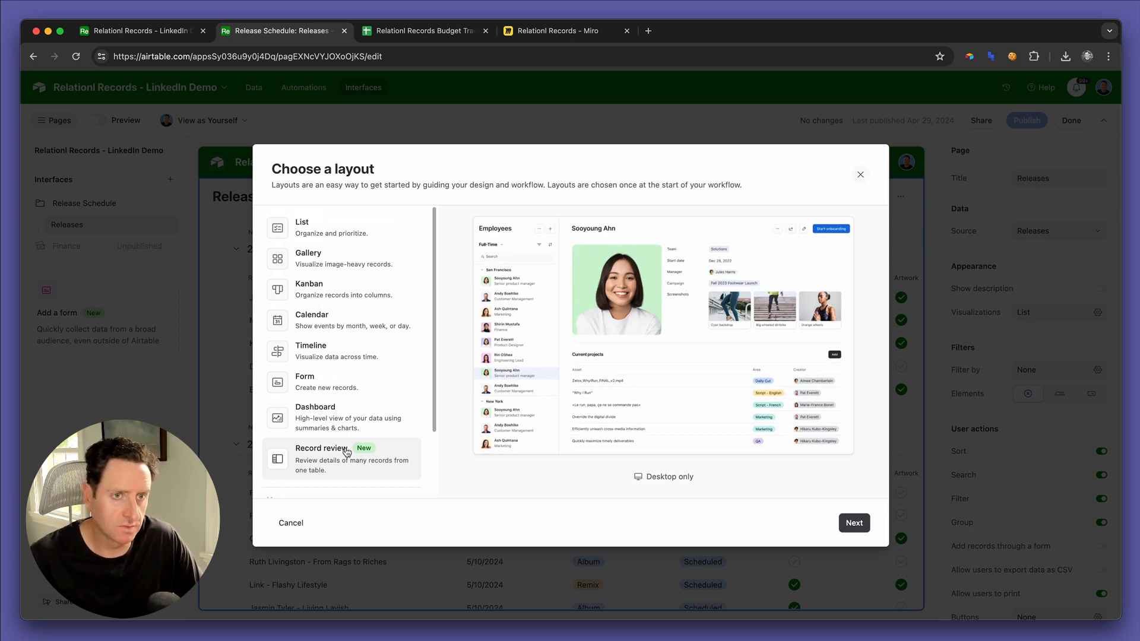
{"action": "left_click", "coordinate": [853, 522]}
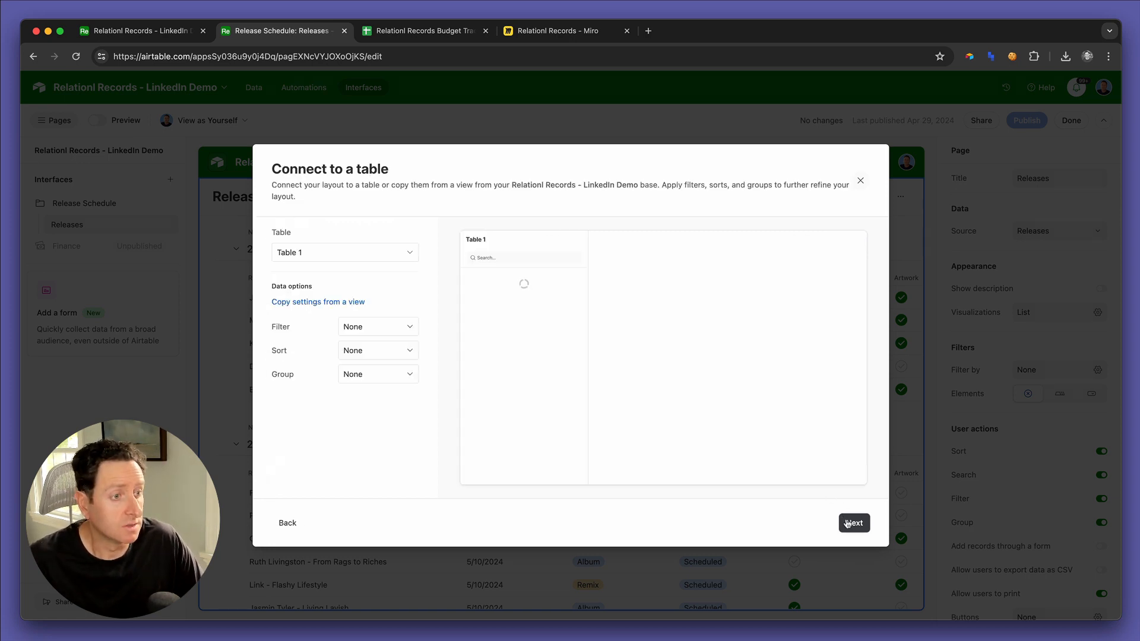
Step: Connect the record review layout to the Releases table
{"action": "left_click", "coordinate": [368, 256]}
{"action": "scroll", "coordinate": [364, 348], "scroll_direction": "down", "scroll_amount": 1}
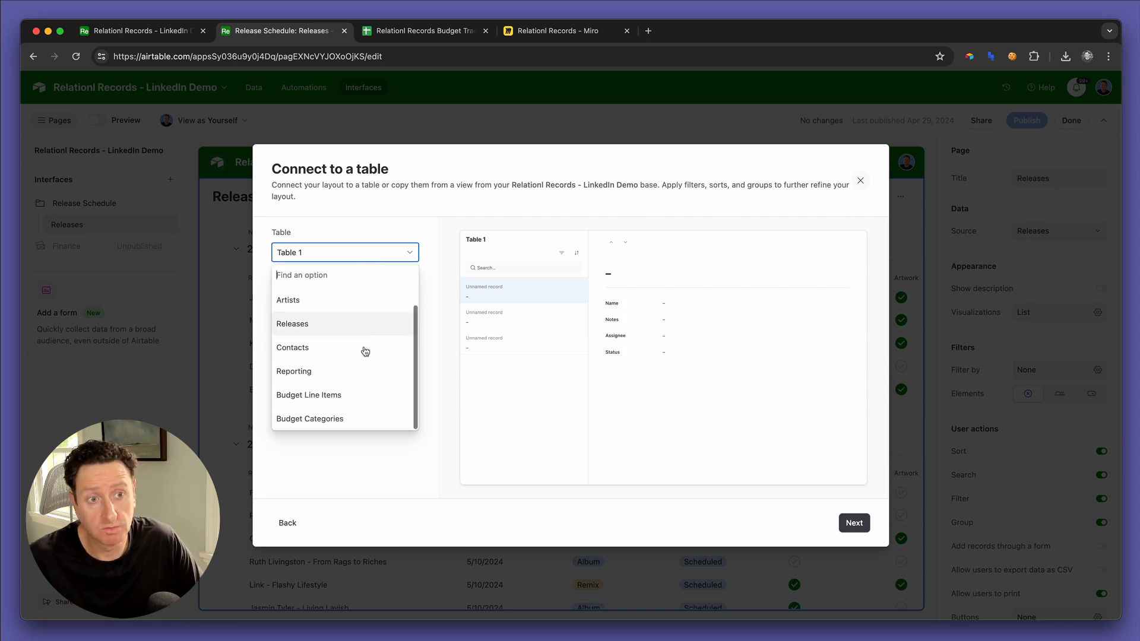
{"action": "left_click", "coordinate": [356, 395]}
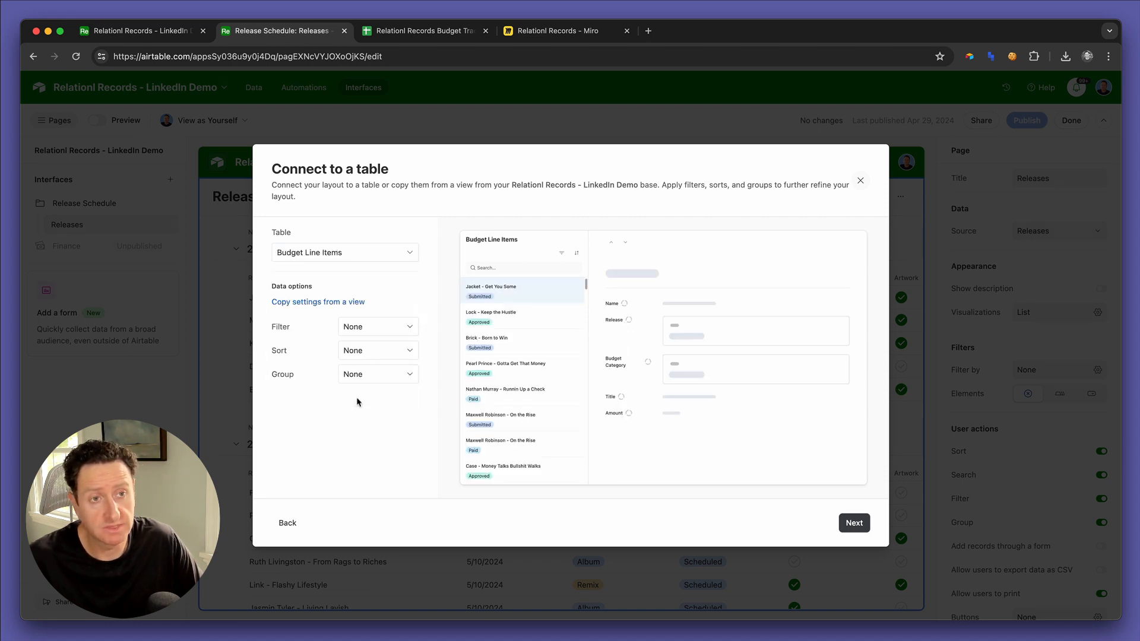
{"action": "left_click", "coordinate": [368, 261]}
{"action": "left_click", "coordinate": [356, 347]}
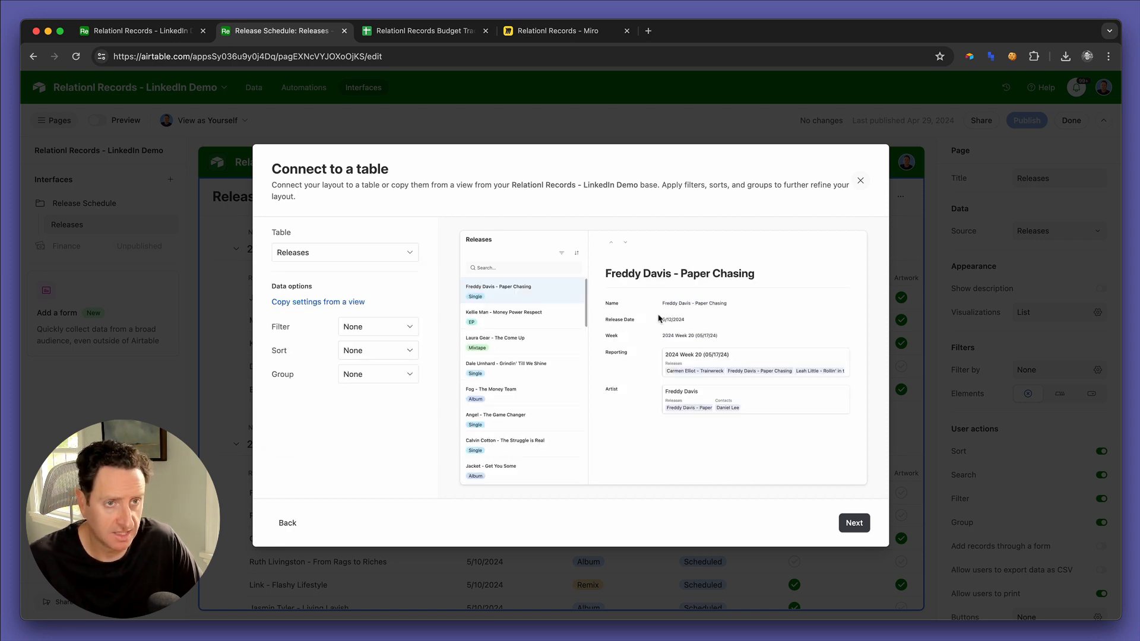
{"action": "left_click", "coordinate": [358, 330]}
{"action": "left_click", "coordinate": [113, 396]}
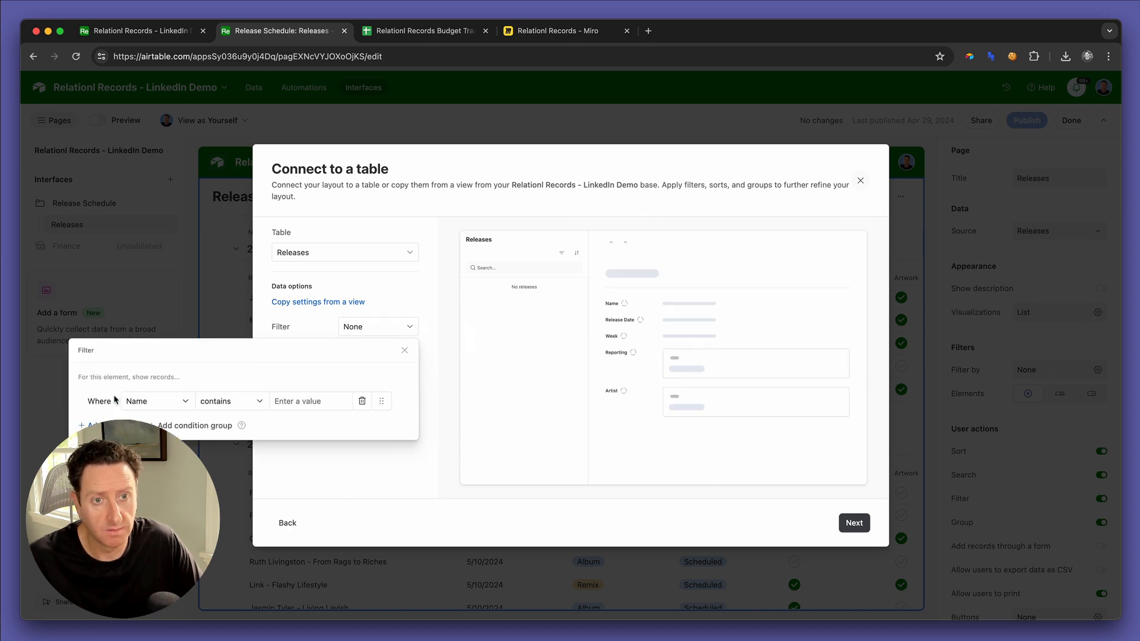
{"action": "left_click", "coordinate": [404, 352]}
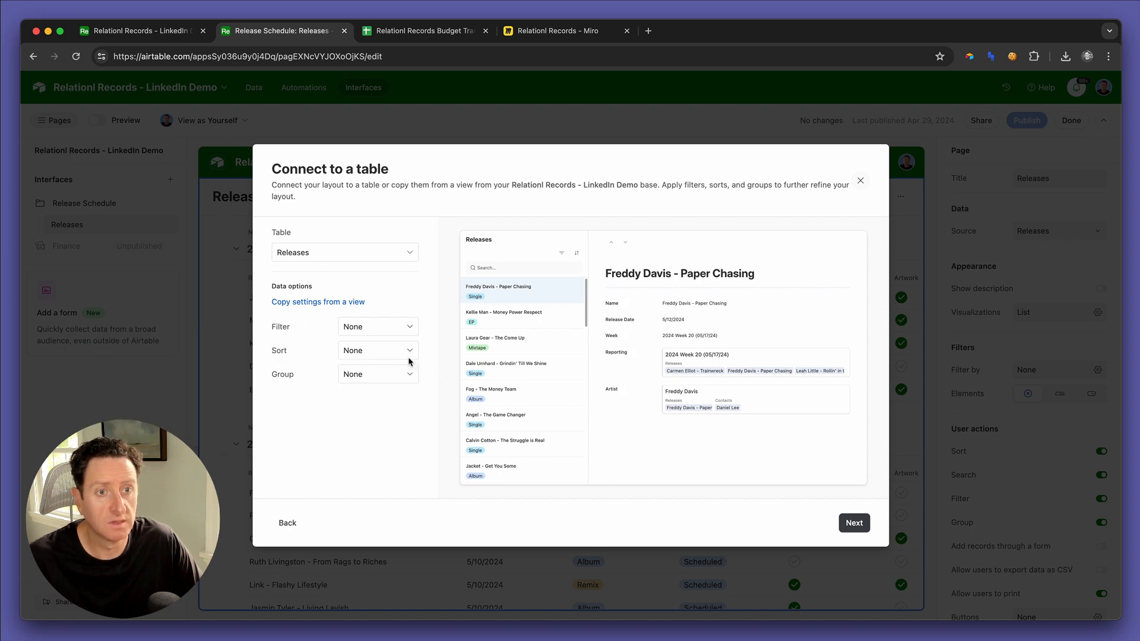
Step: Sort the layout's release records by Release Date
{"action": "left_click", "coordinate": [392, 351]}
{"action": "left_click", "coordinate": [250, 430]}
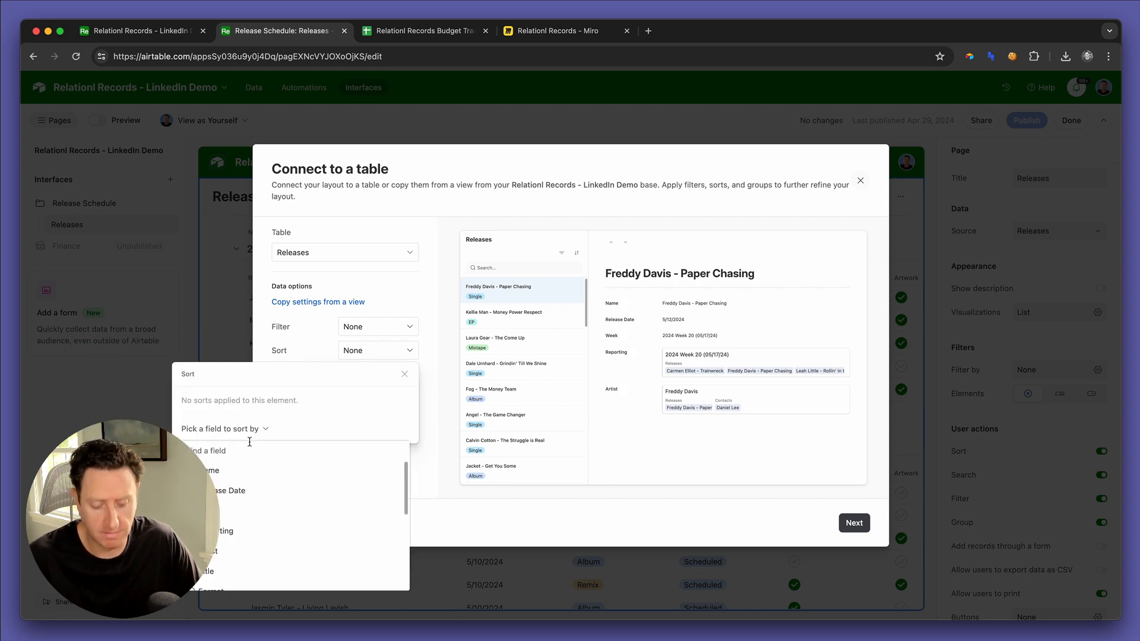
{"action": "type", "text": "dater"}
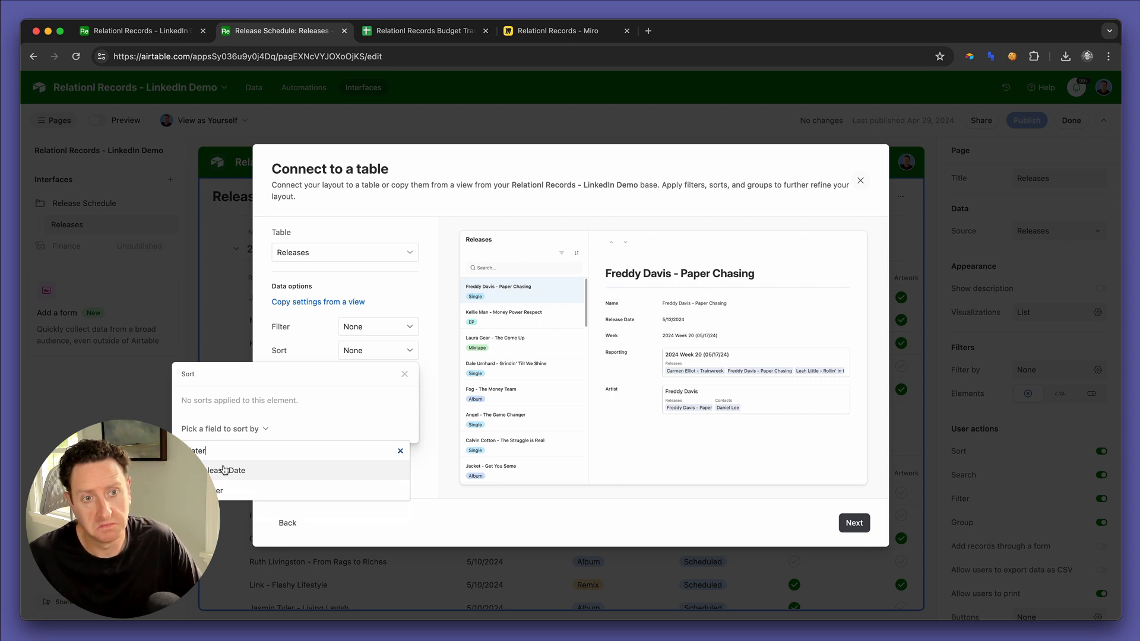
{"action": "left_click", "coordinate": [224, 470]}
{"action": "left_click", "coordinate": [351, 472]}
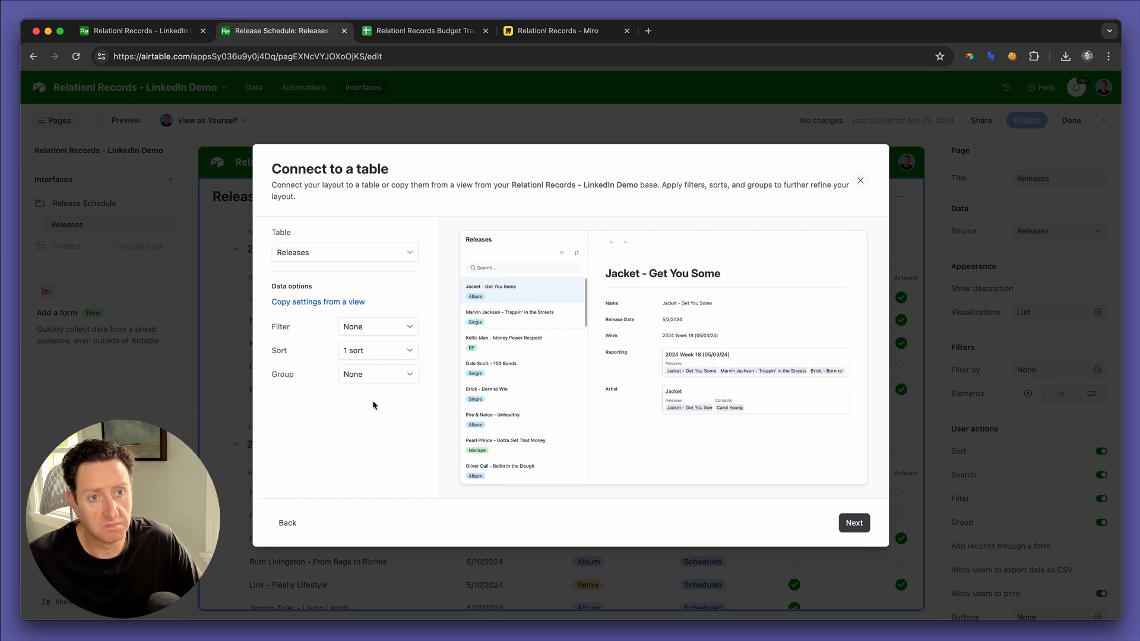
Step: Group the release records by Reporting in A → Z order and proceed to the element selection
{"action": "left_click", "coordinate": [378, 376]}
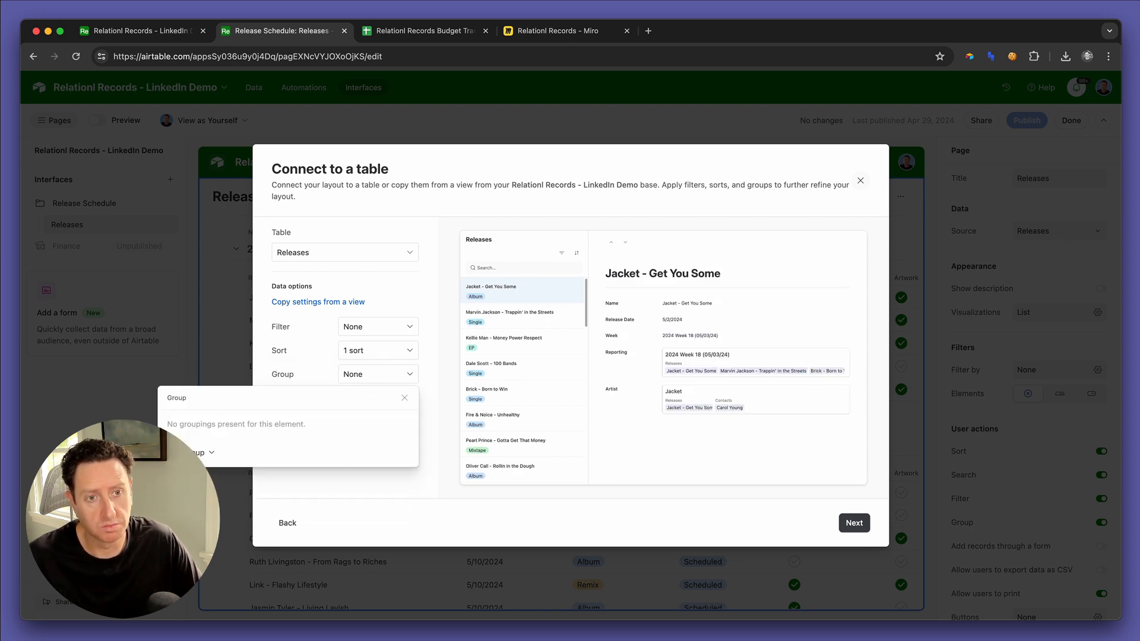
{"action": "left_click", "coordinate": [199, 452]}
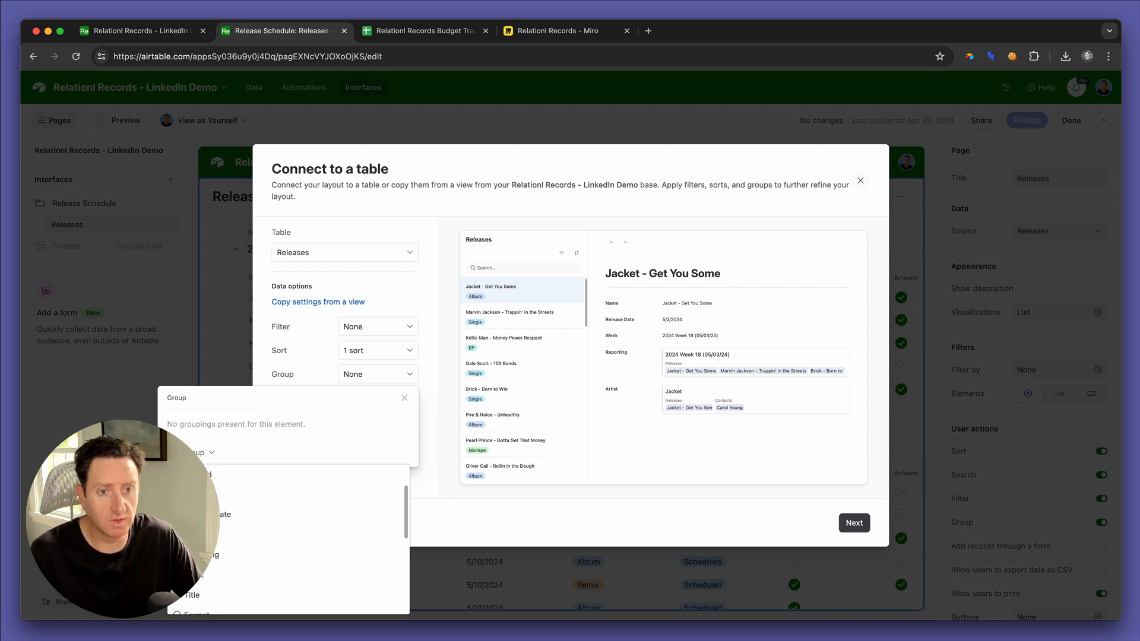
{"action": "left_click", "coordinate": [267, 555]}
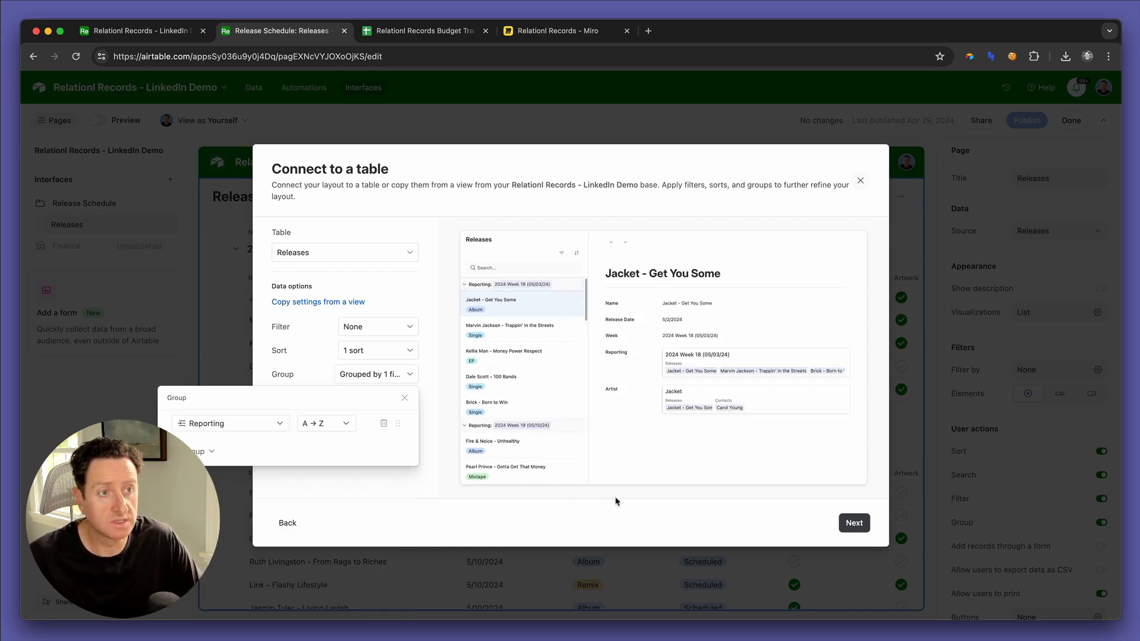
{"action": "left_click", "coordinate": [845, 524]}
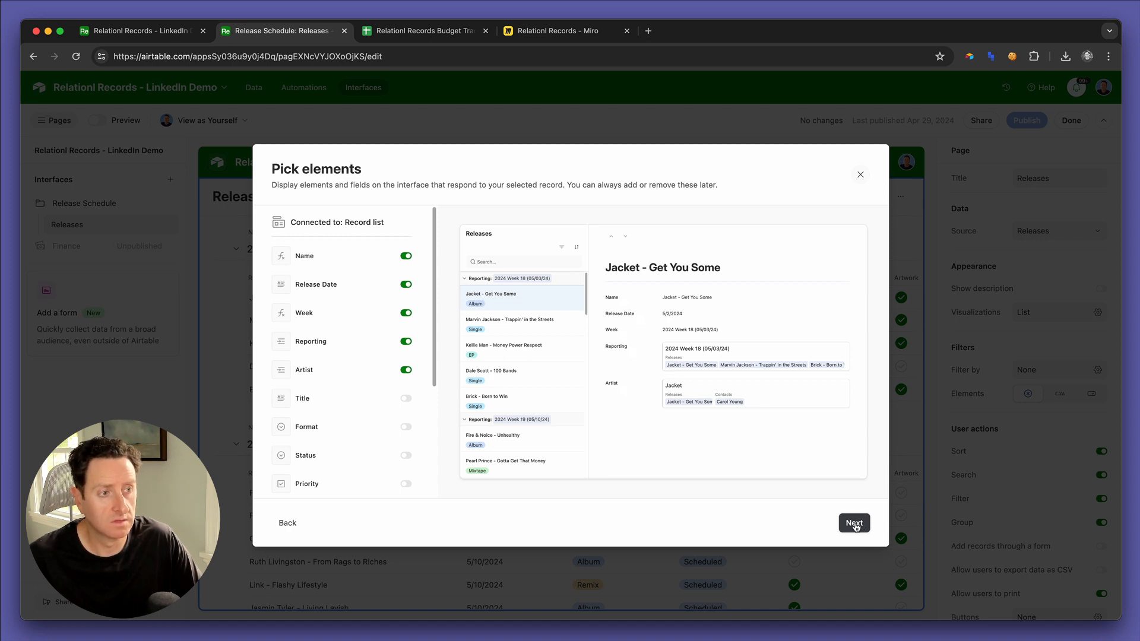
Step: Keep the default elements, name the page Budget Tracker and finish creating it
{"action": "left_click", "coordinate": [854, 524]}
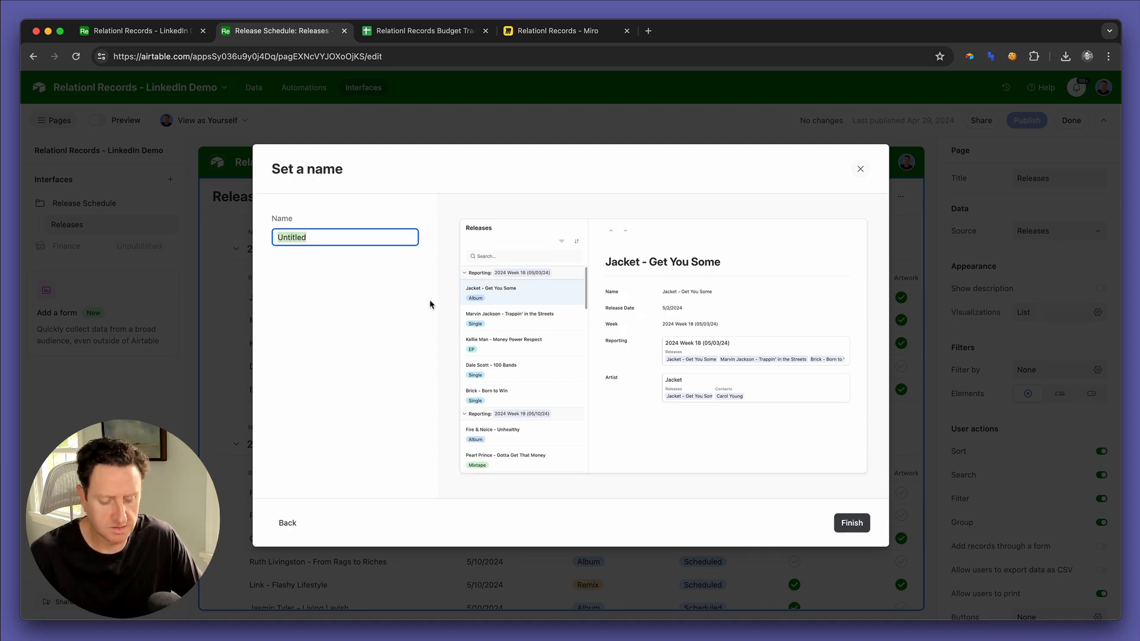
{"action": "type", "text": "Budget Tracker"}
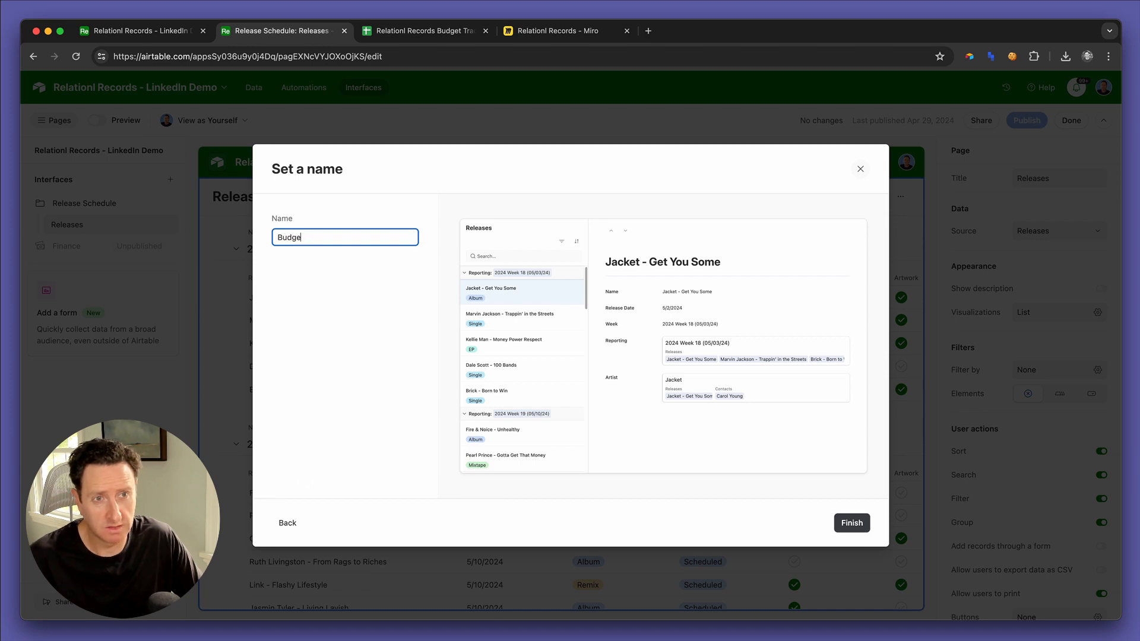
{"action": "left_click", "coordinate": [850, 523]}
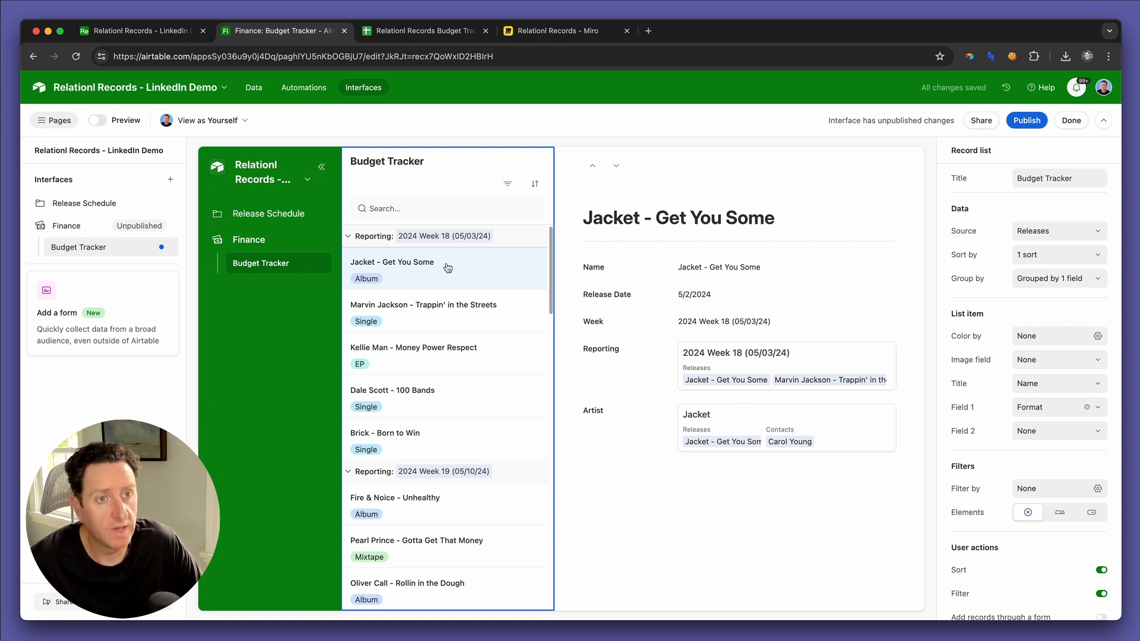
Step: Show Release Date as the second field of each item in the Budget Tracker record list
{"action": "left_click", "coordinate": [440, 309]}
{"action": "left_click", "coordinate": [440, 284]}
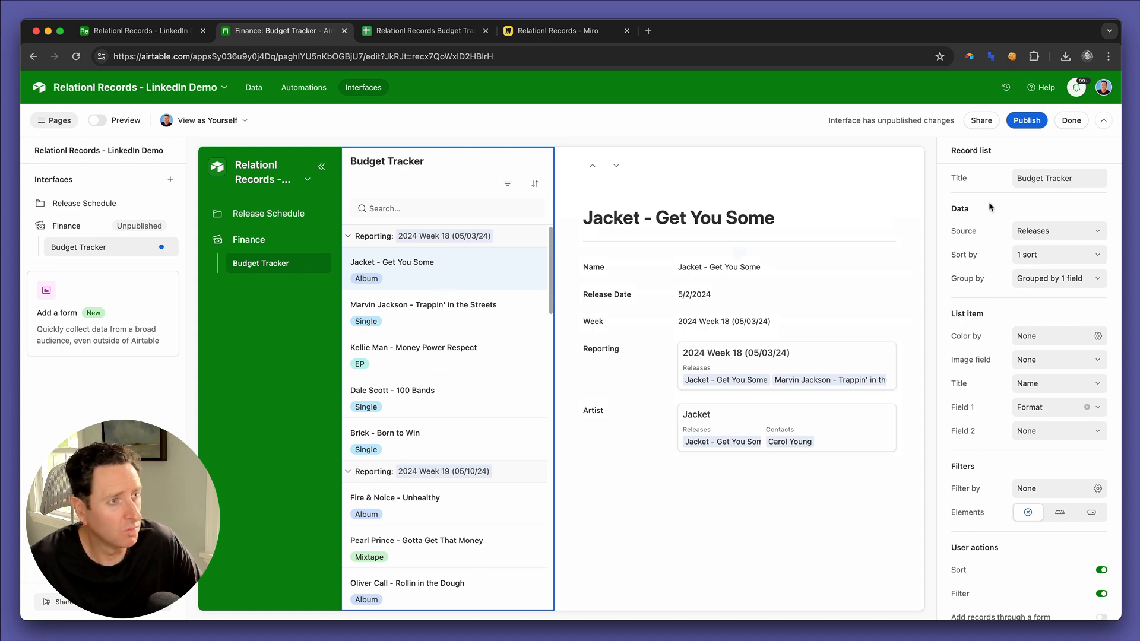
{"action": "left_click", "coordinate": [1031, 431]}
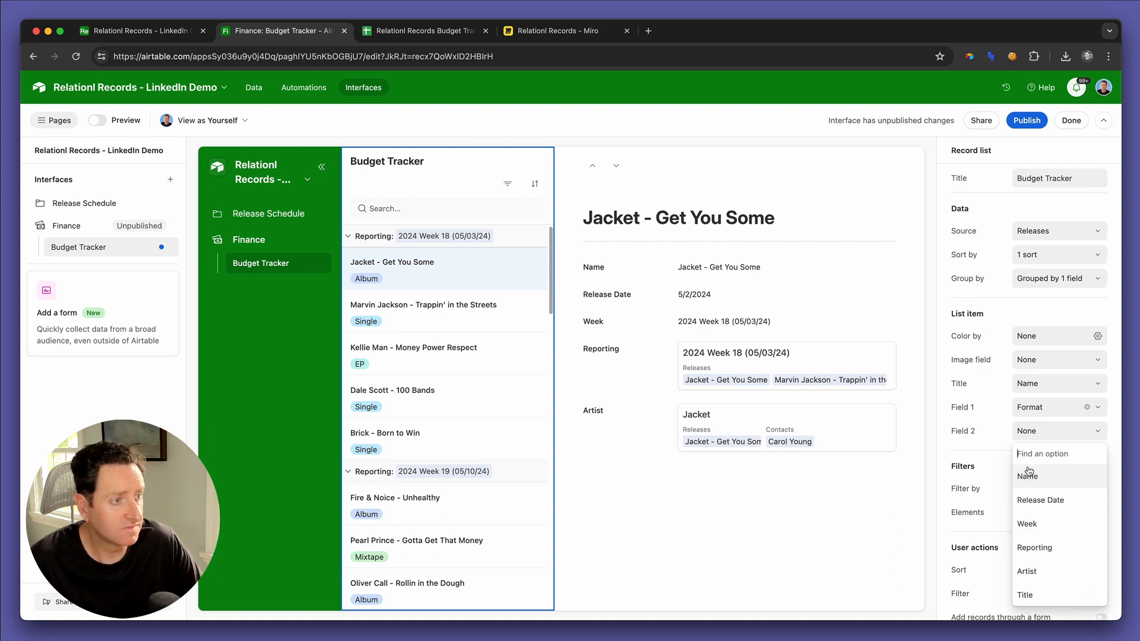
{"action": "left_click", "coordinate": [1036, 501]}
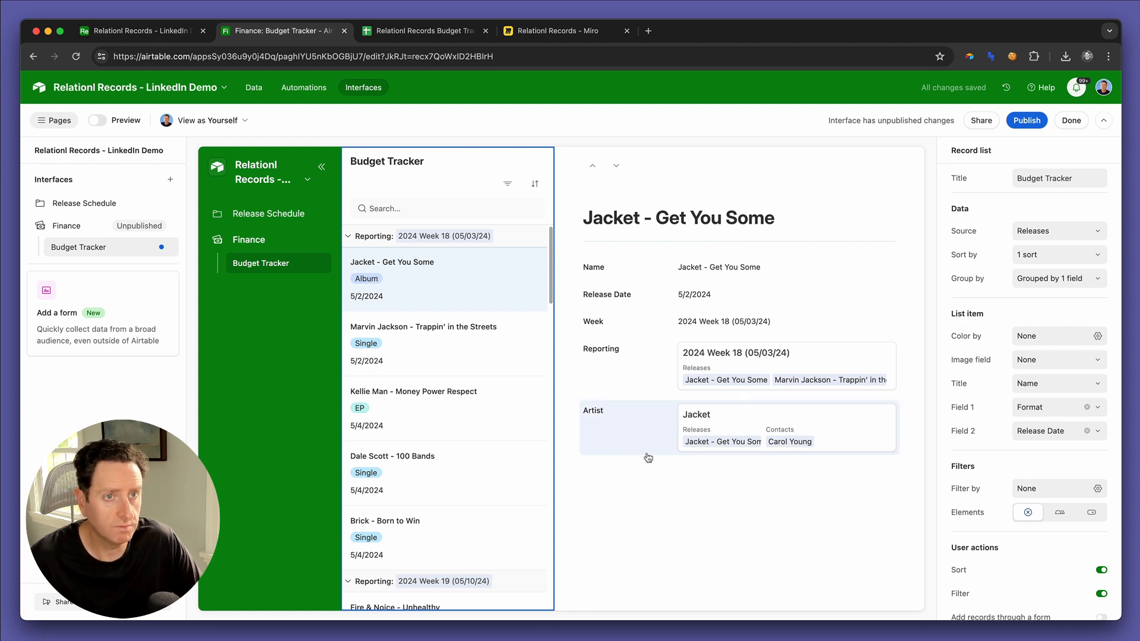
Step: Remove the Name, Week, Reporting and Artist fields from the release's record detail
{"action": "left_click", "coordinate": [670, 488]}
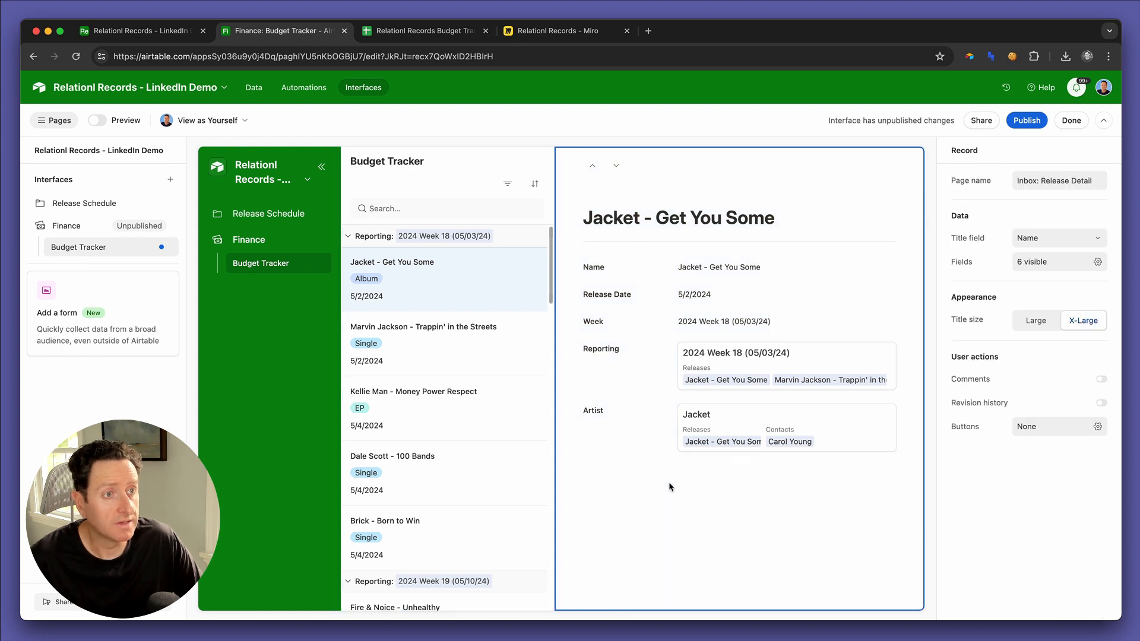
{"action": "left_click", "coordinate": [640, 268]}
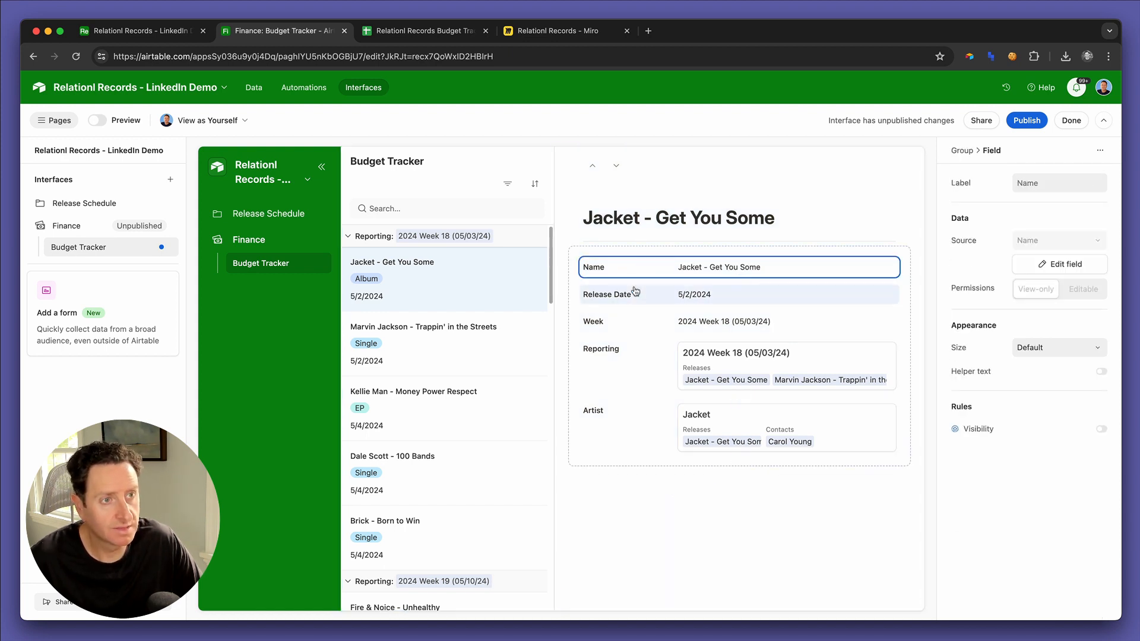
{"action": "key", "text": "BackSpace"}
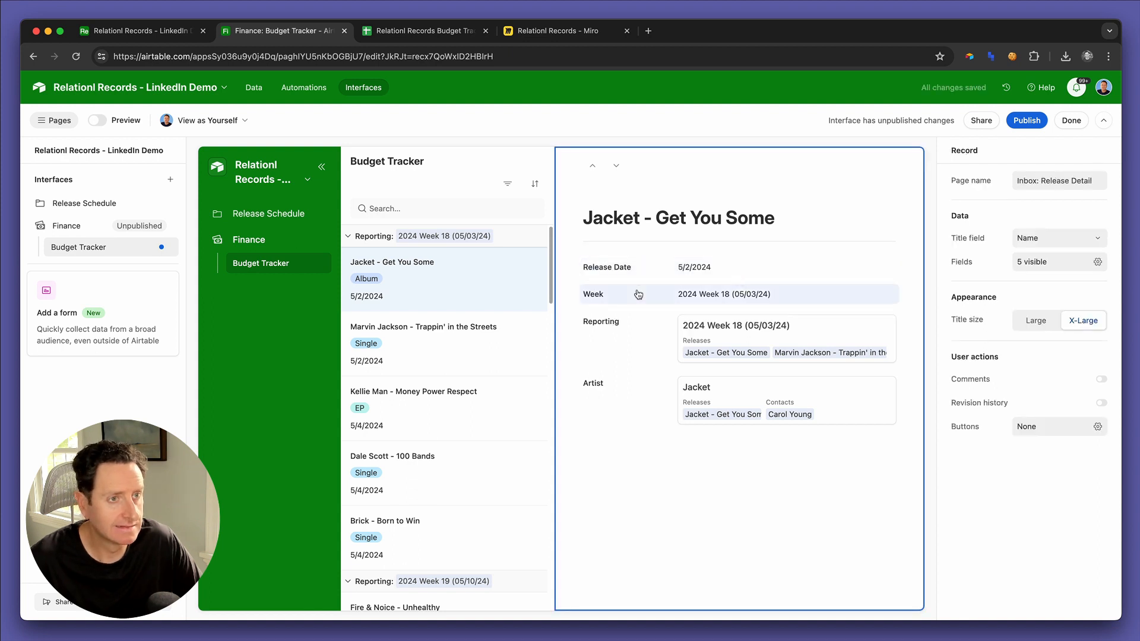
{"action": "left_click", "coordinate": [638, 295]}
{"action": "key", "text": "BackSpace"}
{"action": "left_click", "coordinate": [637, 298]}
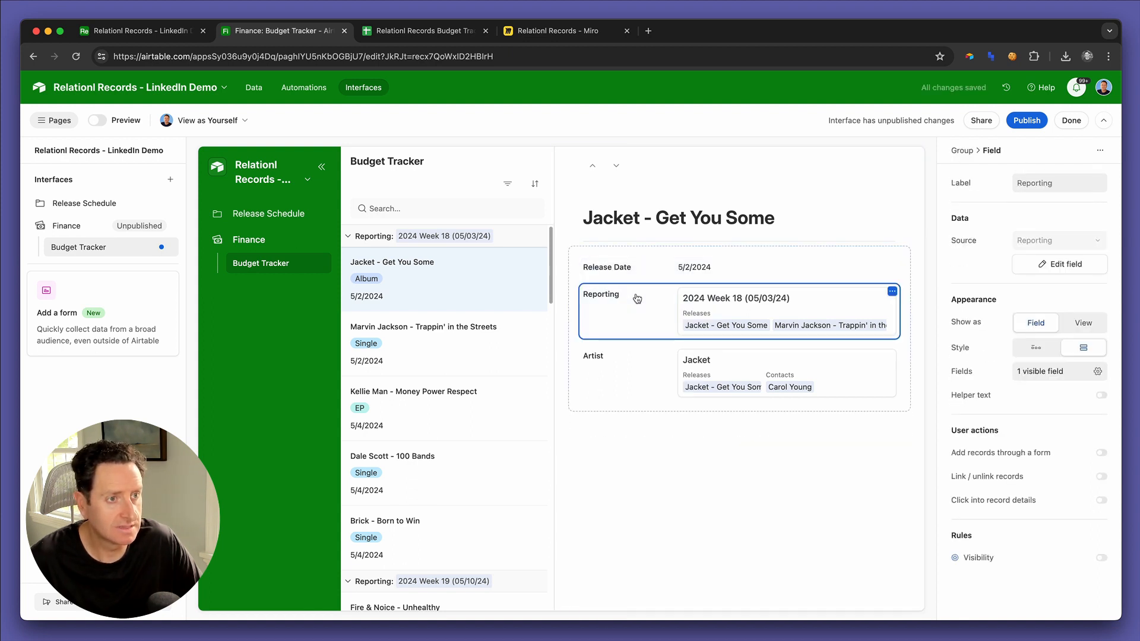
{"action": "key", "text": "BackSpace"}
{"action": "left_click", "coordinate": [636, 309]}
{"action": "key", "text": "BackSpace"}
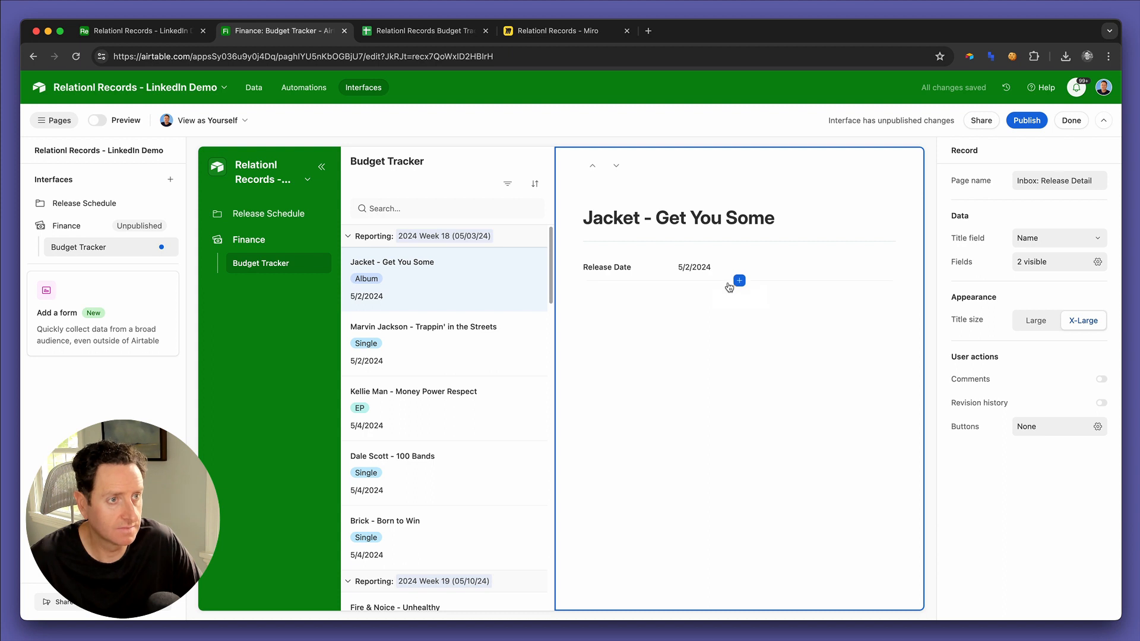
Step: Add the Status field below Release Date in the release's record detail
{"action": "left_click", "coordinate": [738, 281]}
{"action": "type", "text": "stat"}
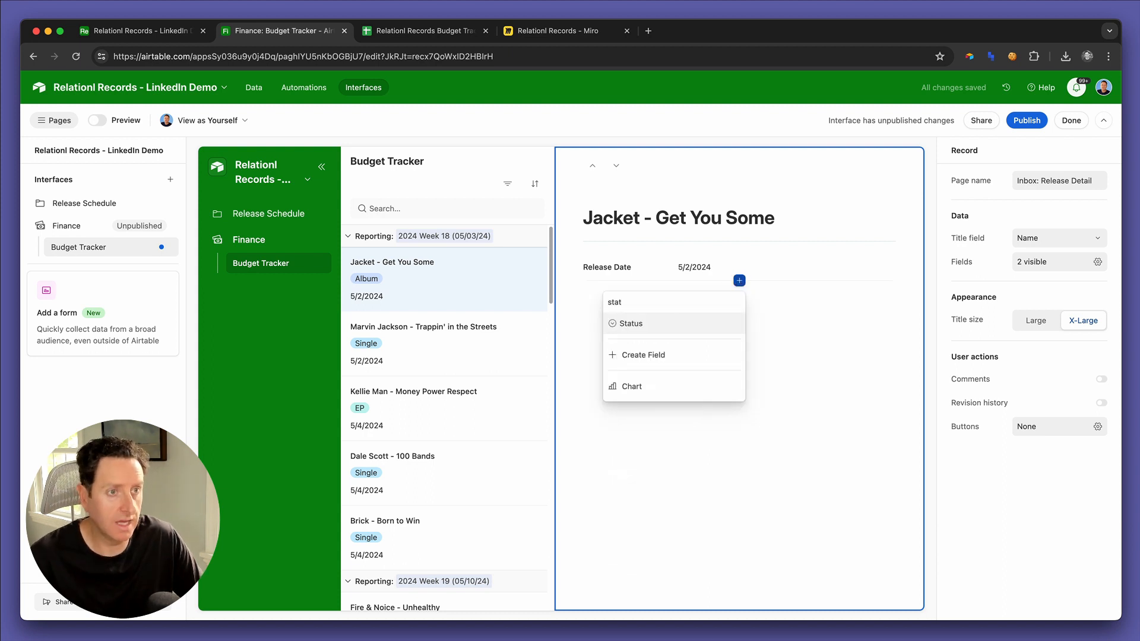
{"action": "left_click", "coordinate": [674, 321]}
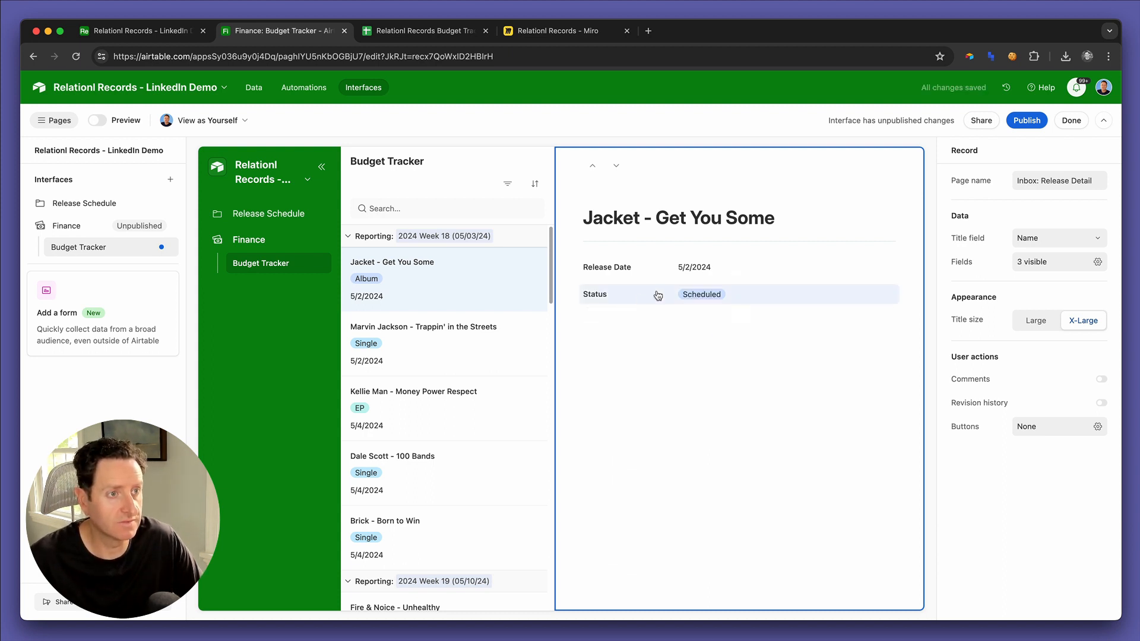
Step: Try to place the Status field beside Release Date, and check the settings of both fields
{"action": "left_click_drag", "start_coordinate": [658, 295], "coordinate": [807, 276]}
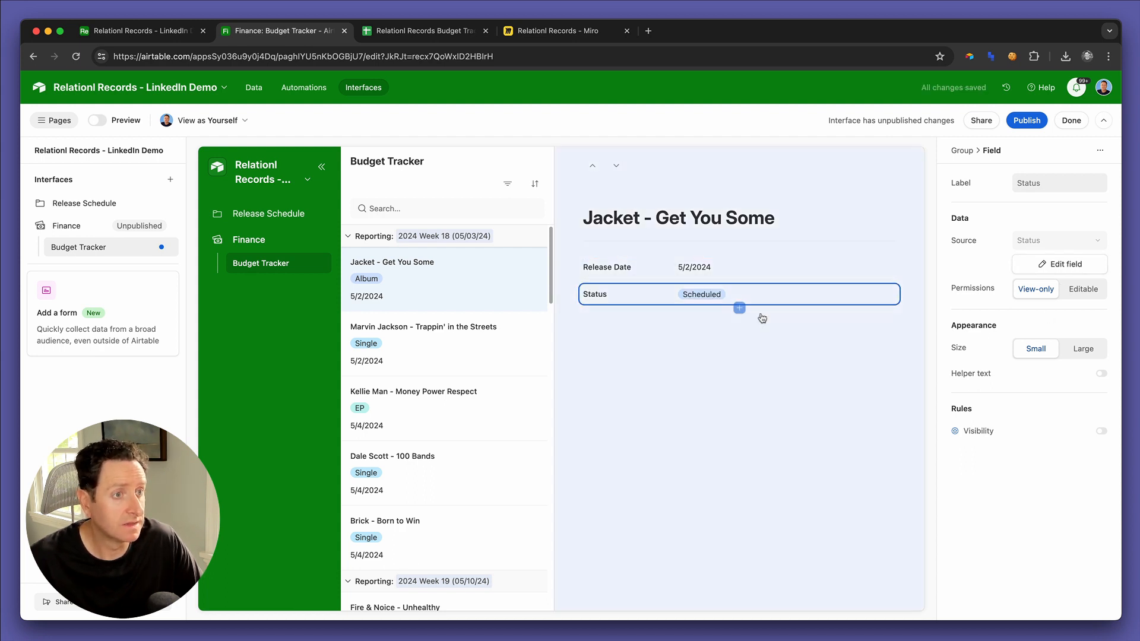
{"action": "left_click", "coordinate": [773, 263]}
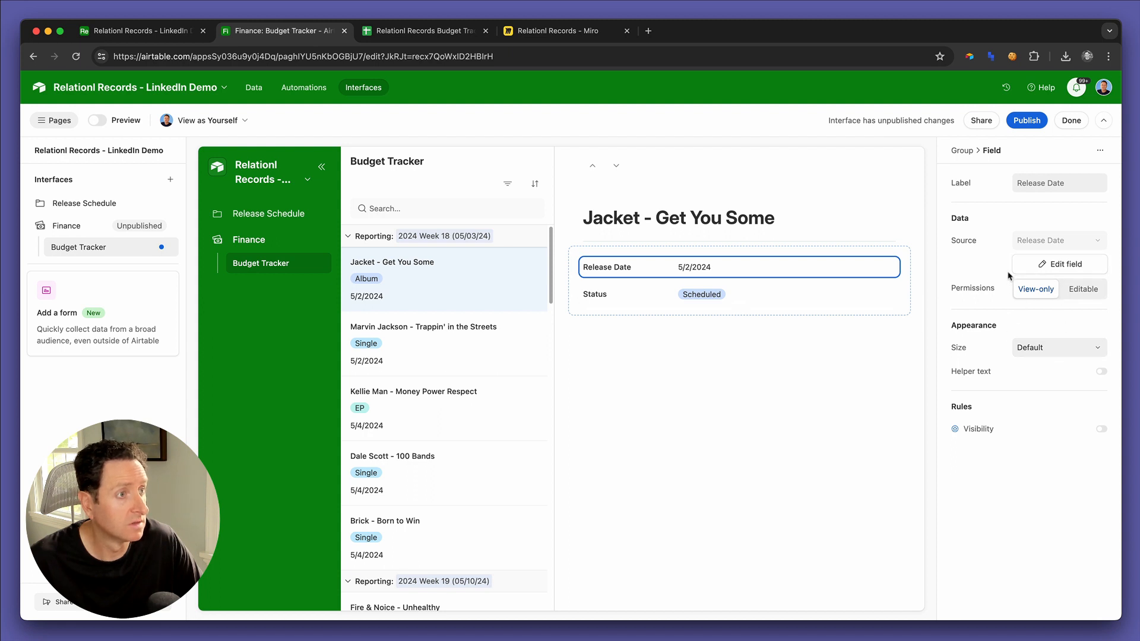
{"action": "left_click", "coordinate": [825, 297]}
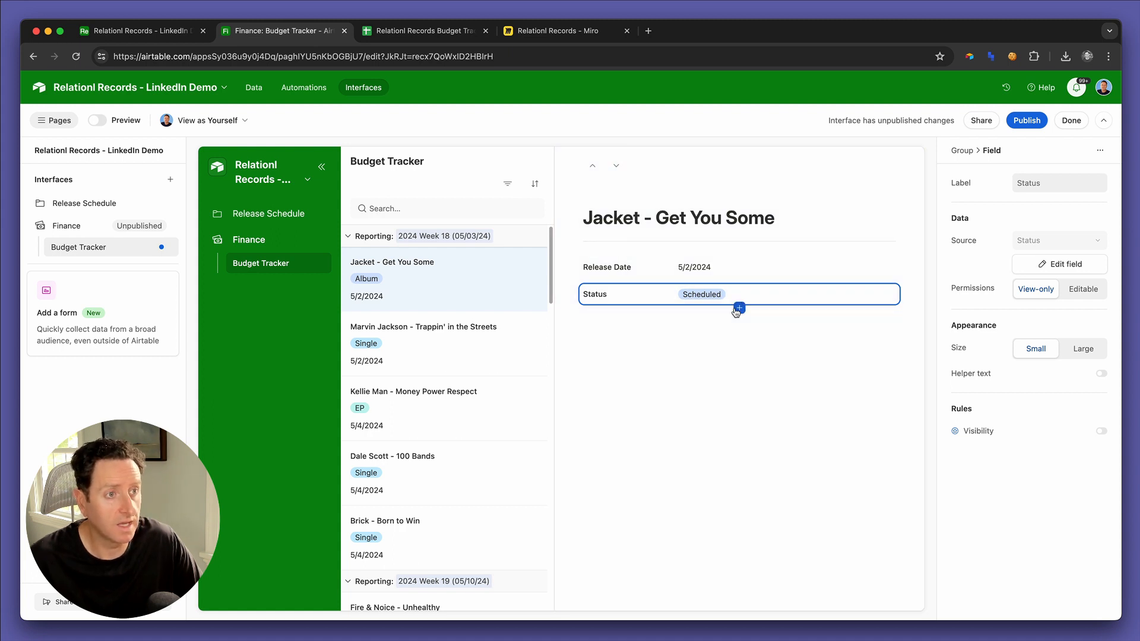
Step: Add a new group below the Status field in the release's record detail and title it Budget Line Items
{"action": "left_click", "coordinate": [736, 326]}
{"action": "left_click", "coordinate": [739, 326]}
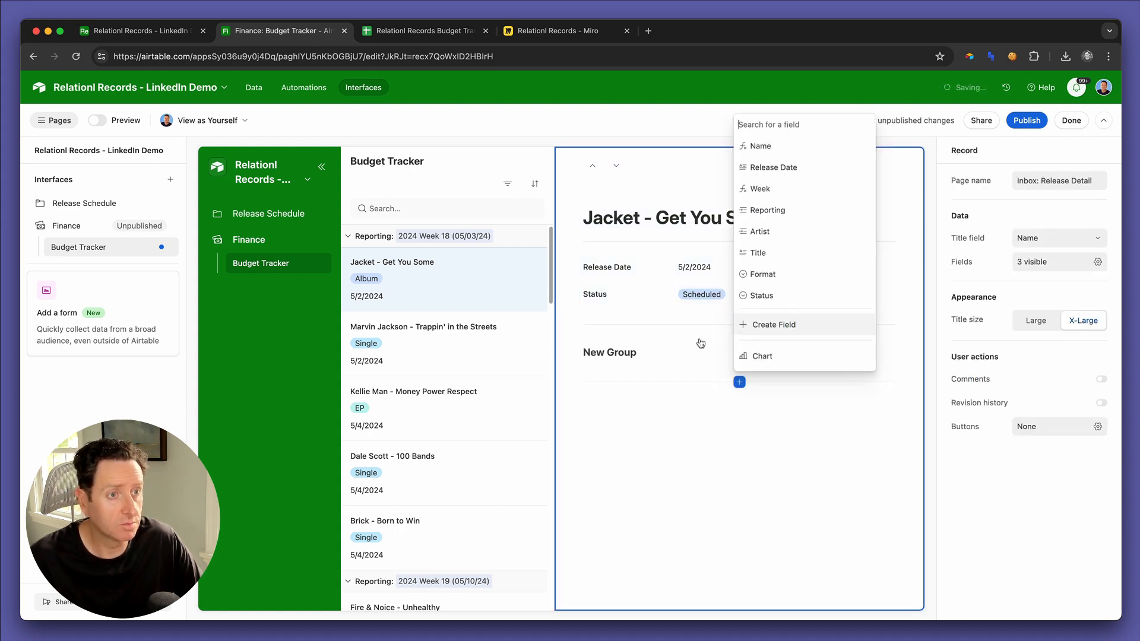
{"action": "left_click", "coordinate": [631, 352]}
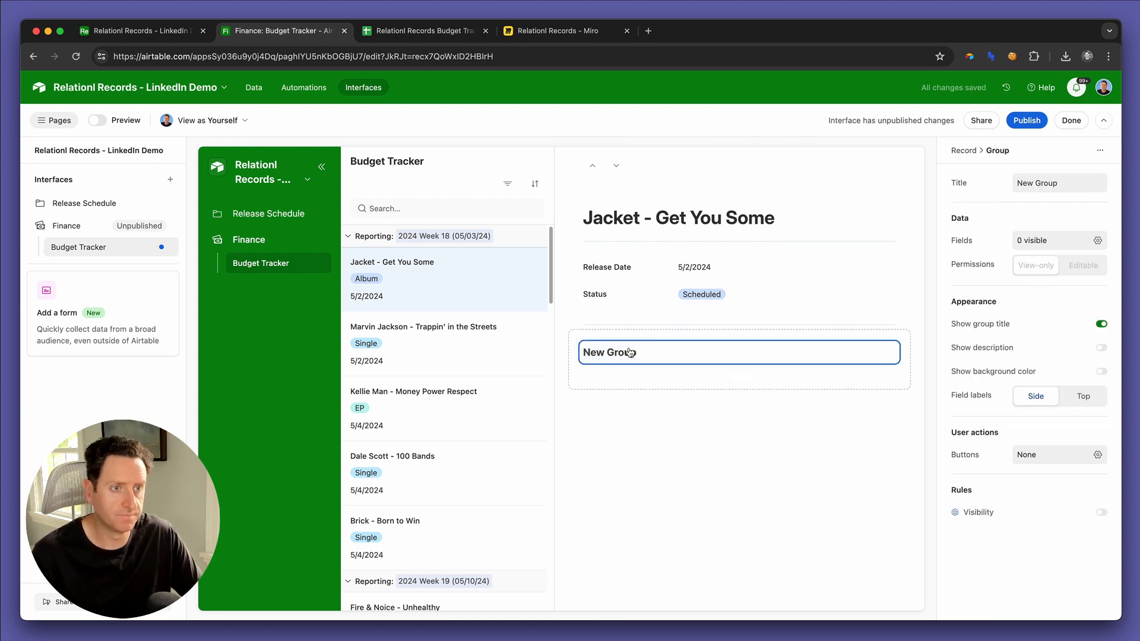
{"action": "key", "text": "super+a"}
{"action": "type", "text": "Budget L"}
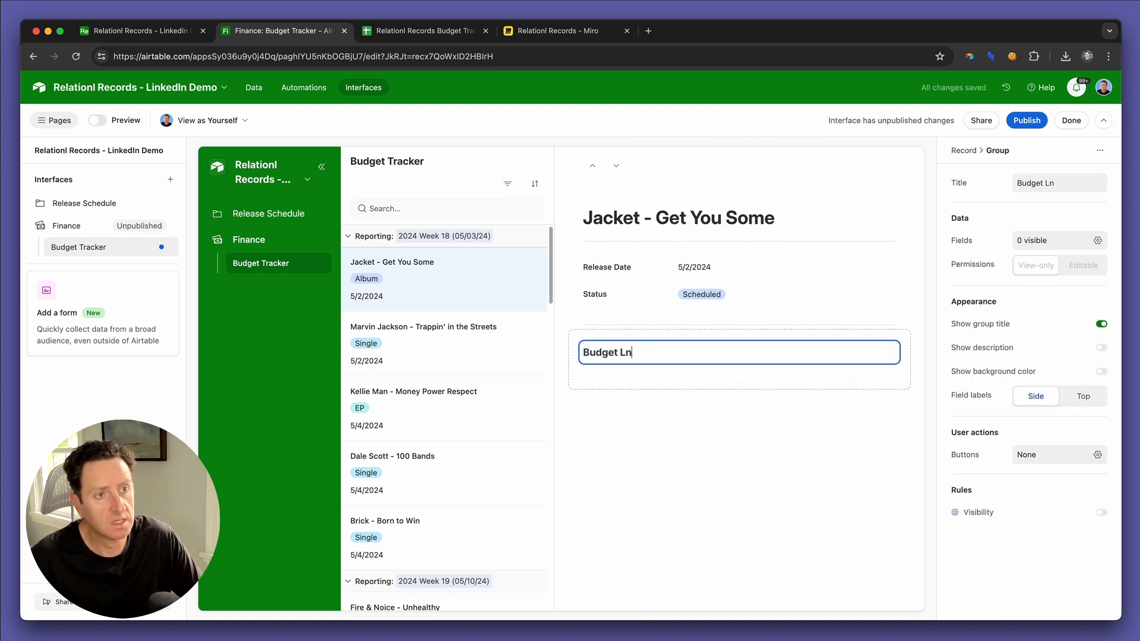
{"action": "type", "text": "ine Items"}
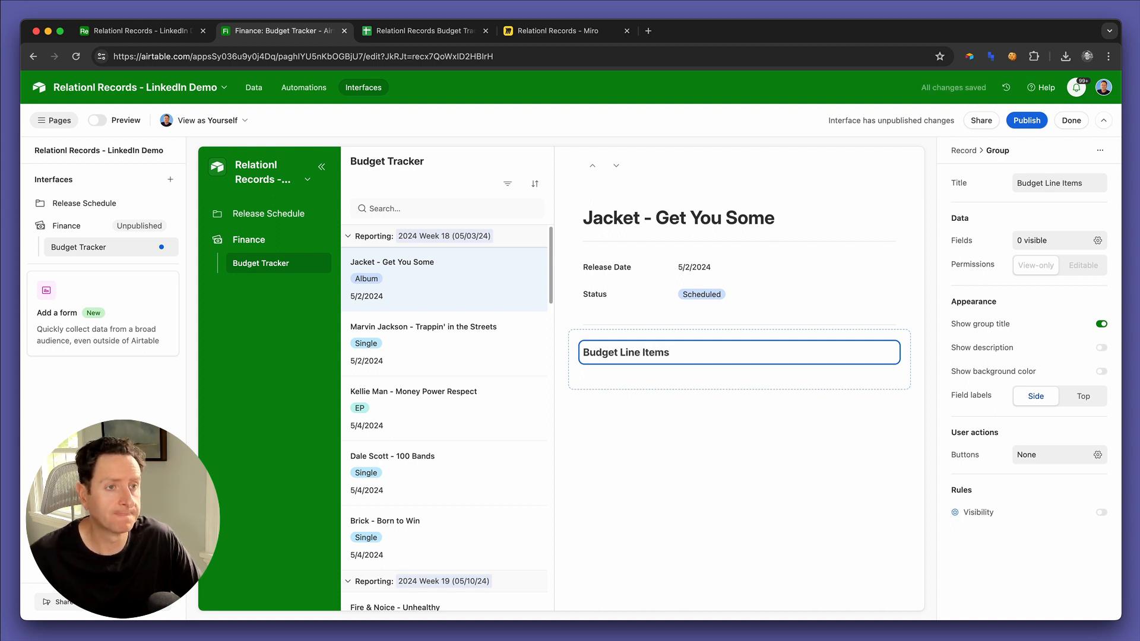
Step: Add the Budget Line Items field to the Budget Line Items group and show it as a view instead of a field
{"action": "left_click", "coordinate": [739, 383]}
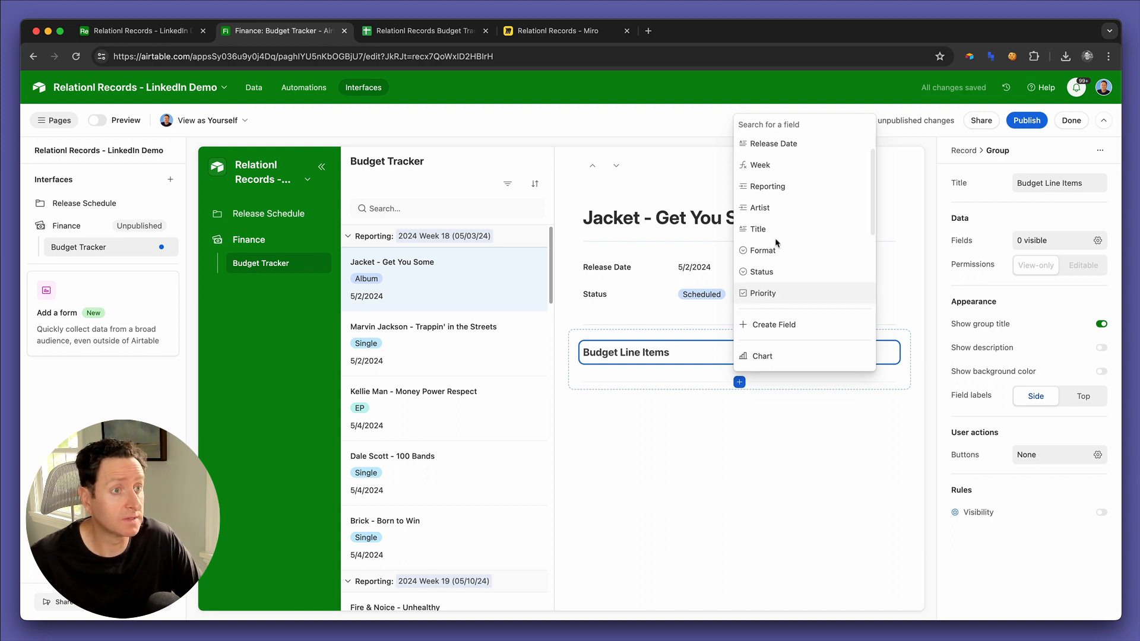
{"action": "scroll", "coordinate": [776, 242], "scroll_direction": "down", "scroll_amount": 3}
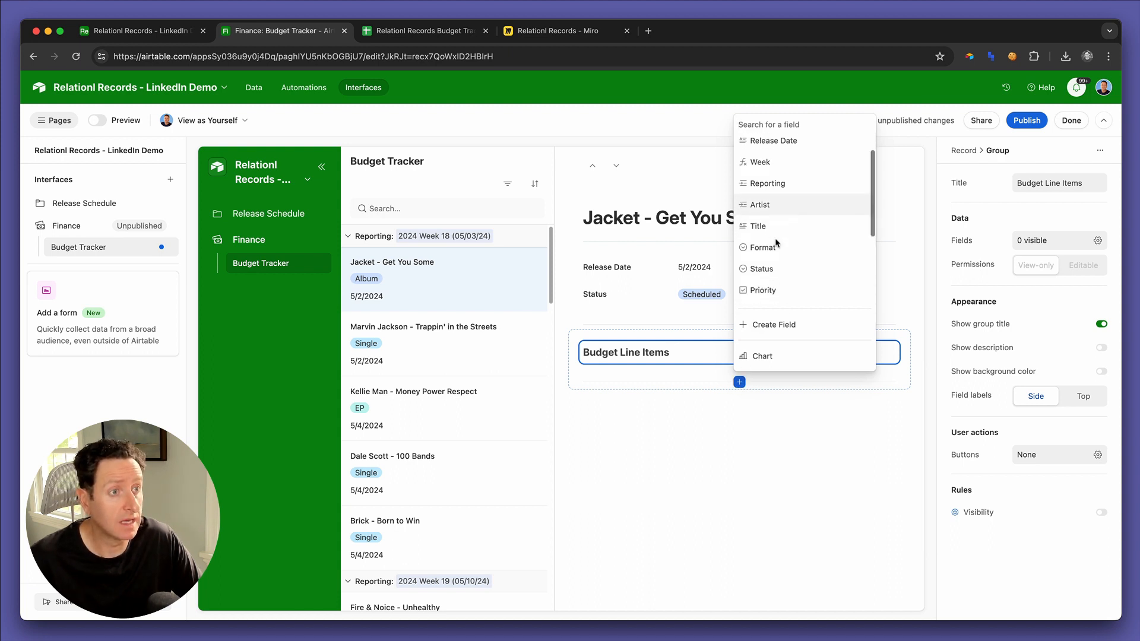
{"action": "scroll", "coordinate": [776, 242], "scroll_direction": "down", "scroll_amount": 2}
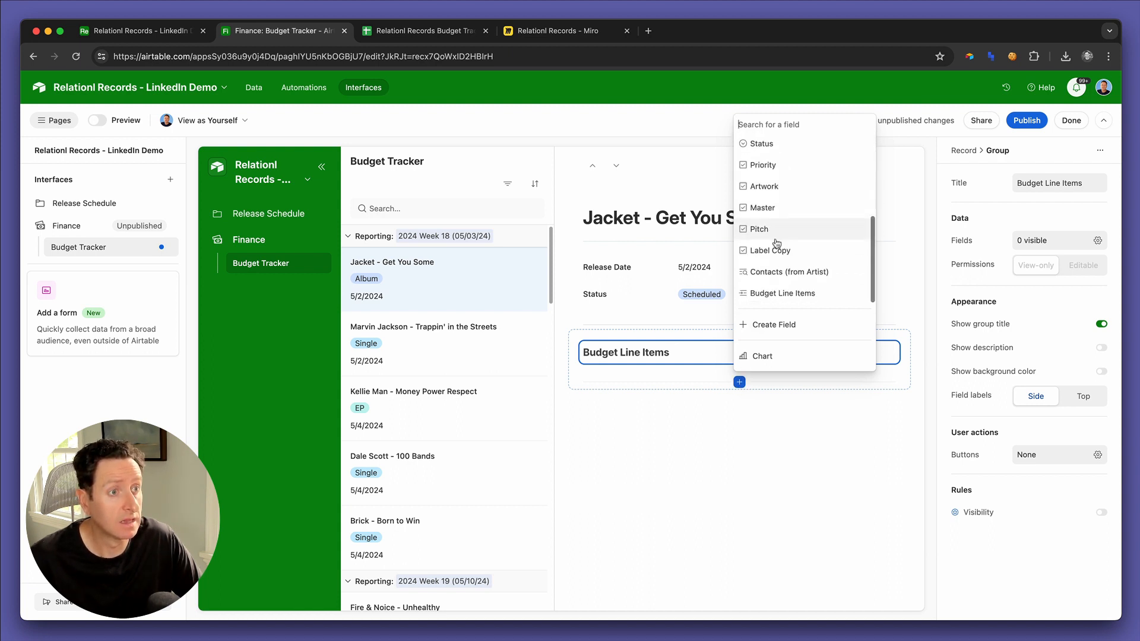
{"action": "left_click", "coordinate": [778, 293]}
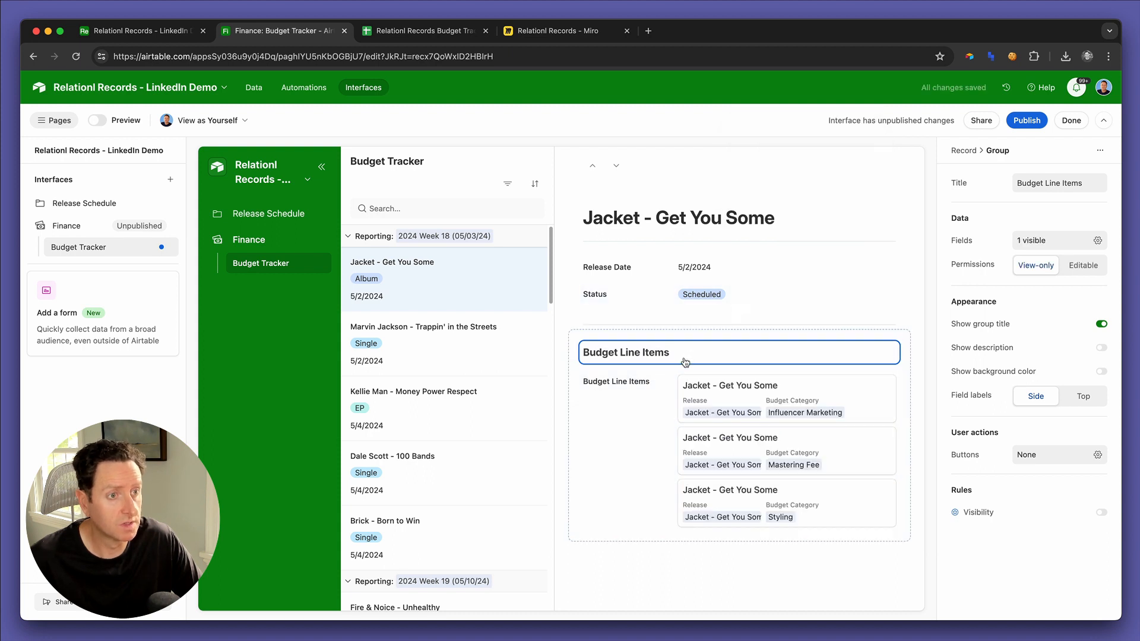
{"action": "left_click", "coordinate": [643, 421]}
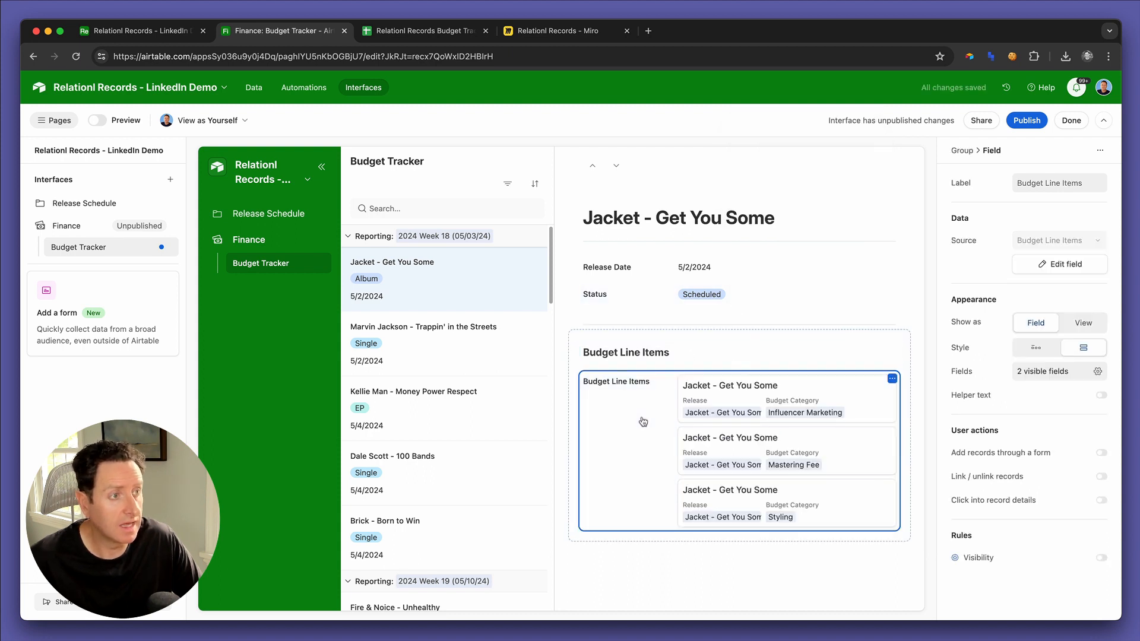
{"action": "left_click", "coordinate": [1084, 323]}
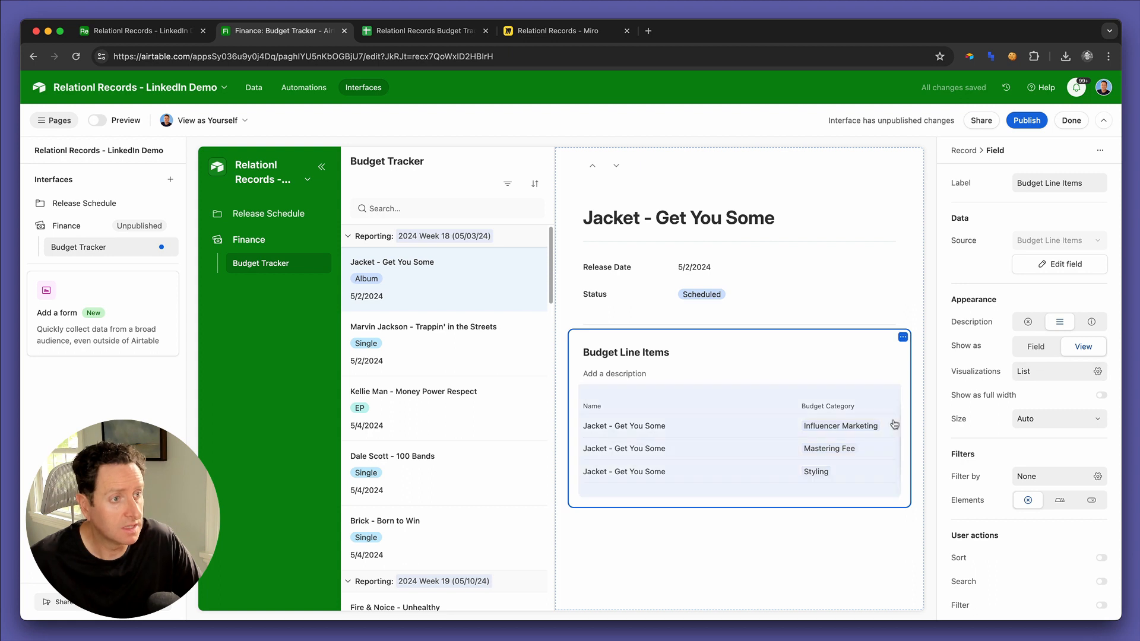
Step: Hide the Name field in the Budget Line Items list and show Title, Status, Date and Amount
{"action": "left_click", "coordinate": [842, 397]}
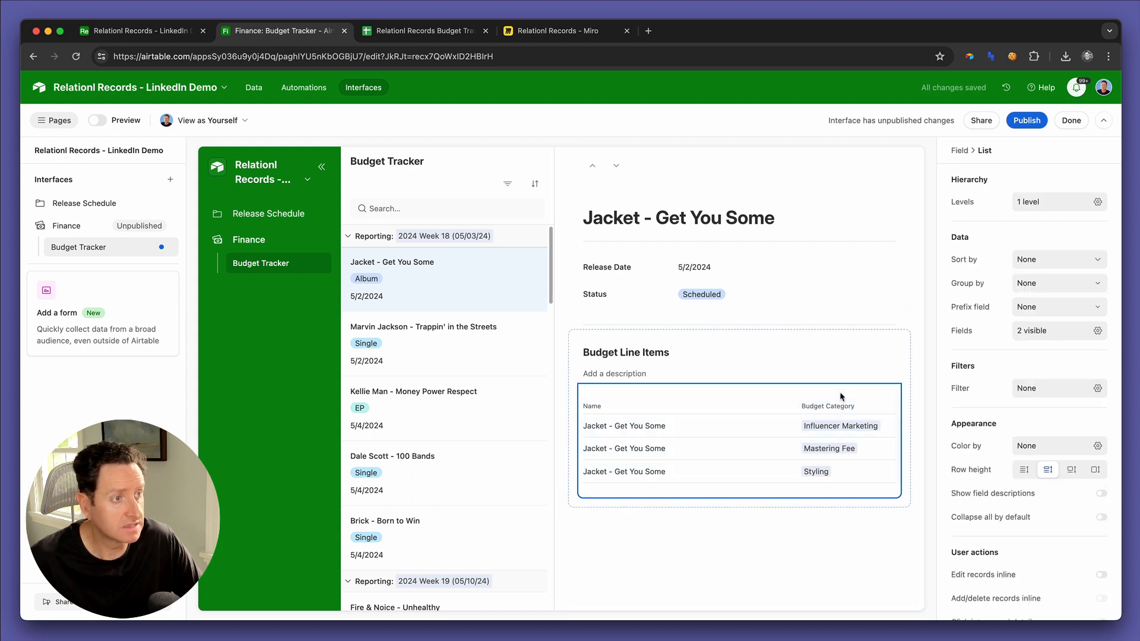
{"action": "left_click", "coordinate": [1030, 334]}
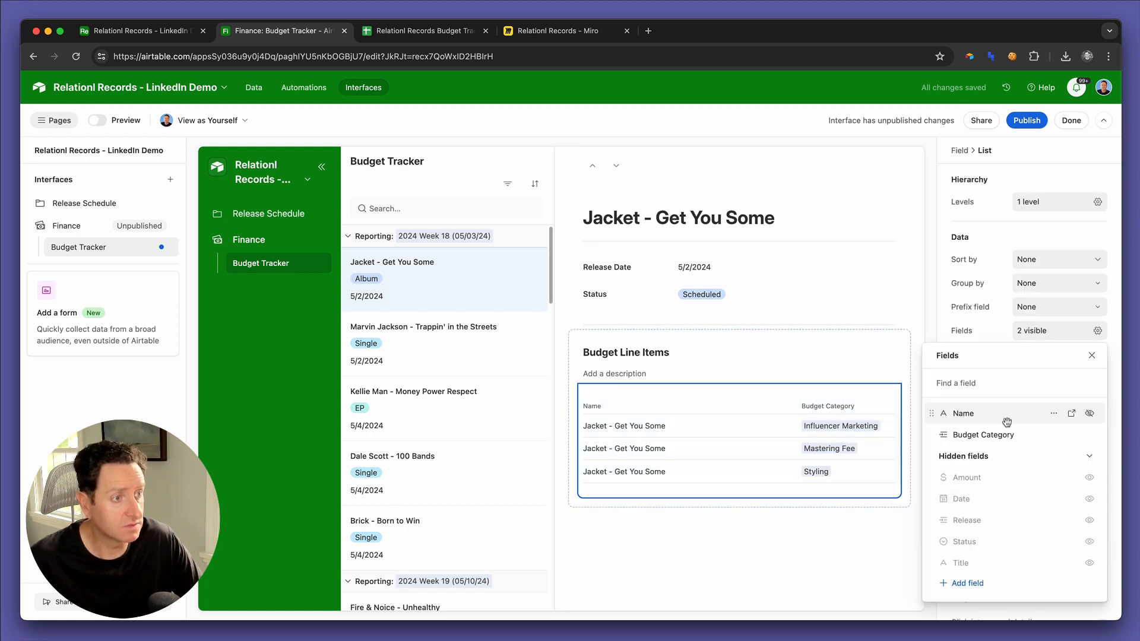
{"action": "left_click", "coordinate": [1088, 413]}
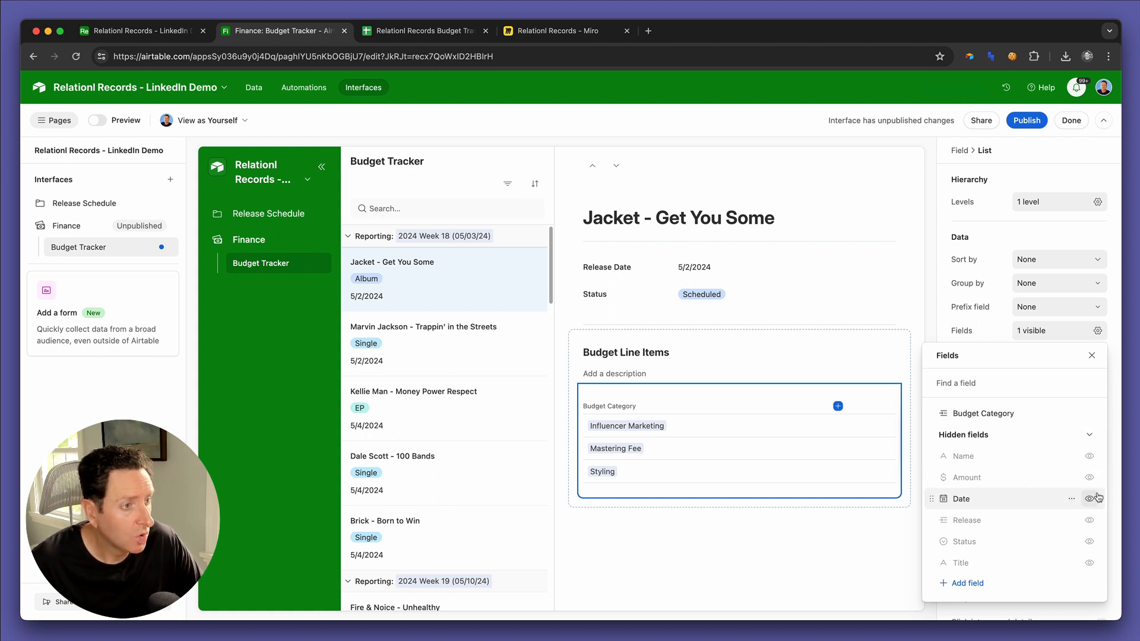
{"action": "left_click", "coordinate": [1089, 563]}
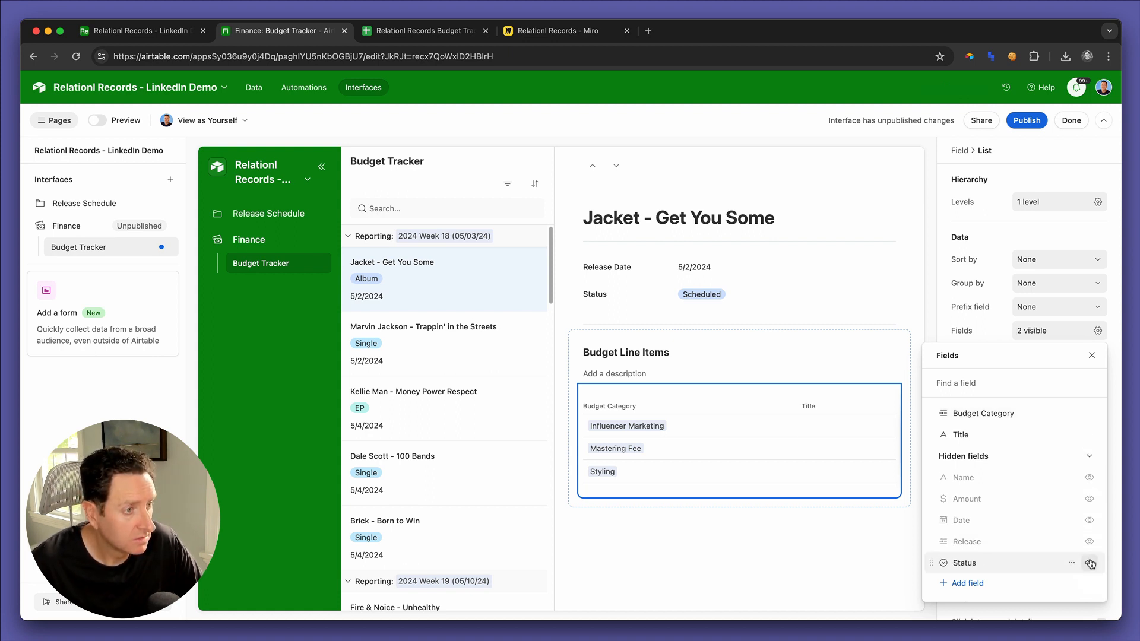
{"action": "left_click", "coordinate": [1090, 563]}
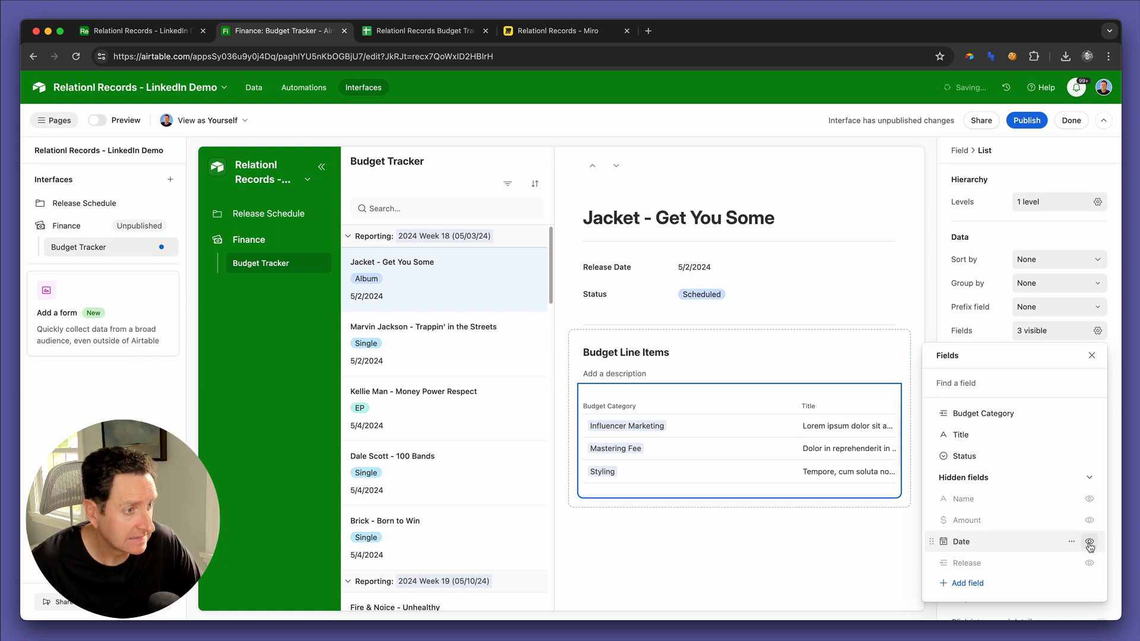
{"action": "left_click", "coordinate": [1090, 541]}
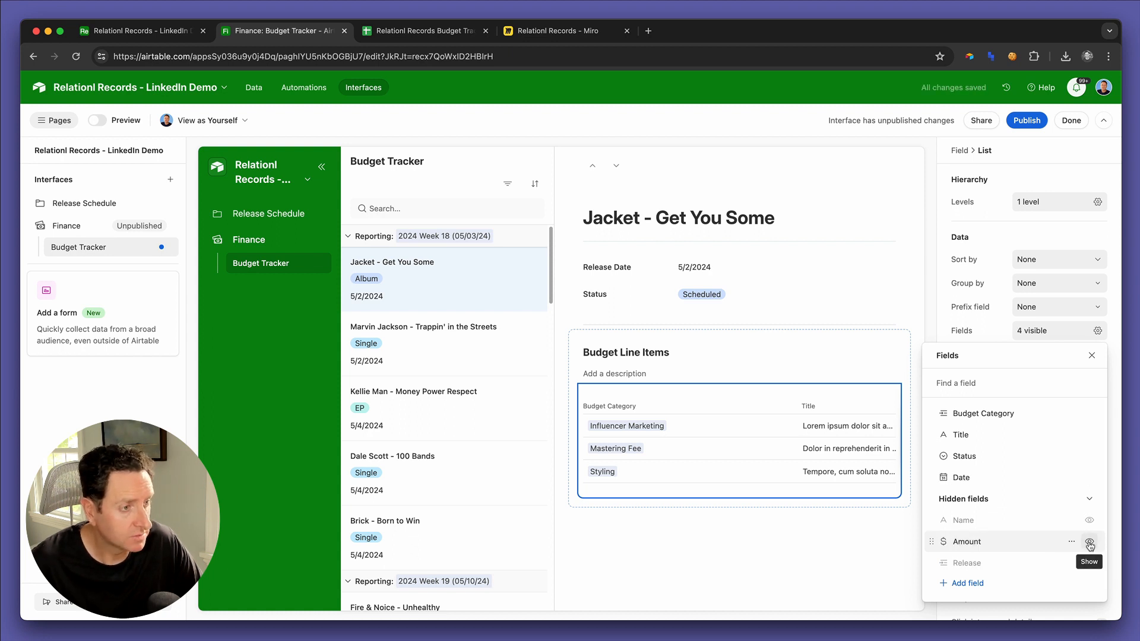
{"action": "left_click", "coordinate": [1089, 543]}
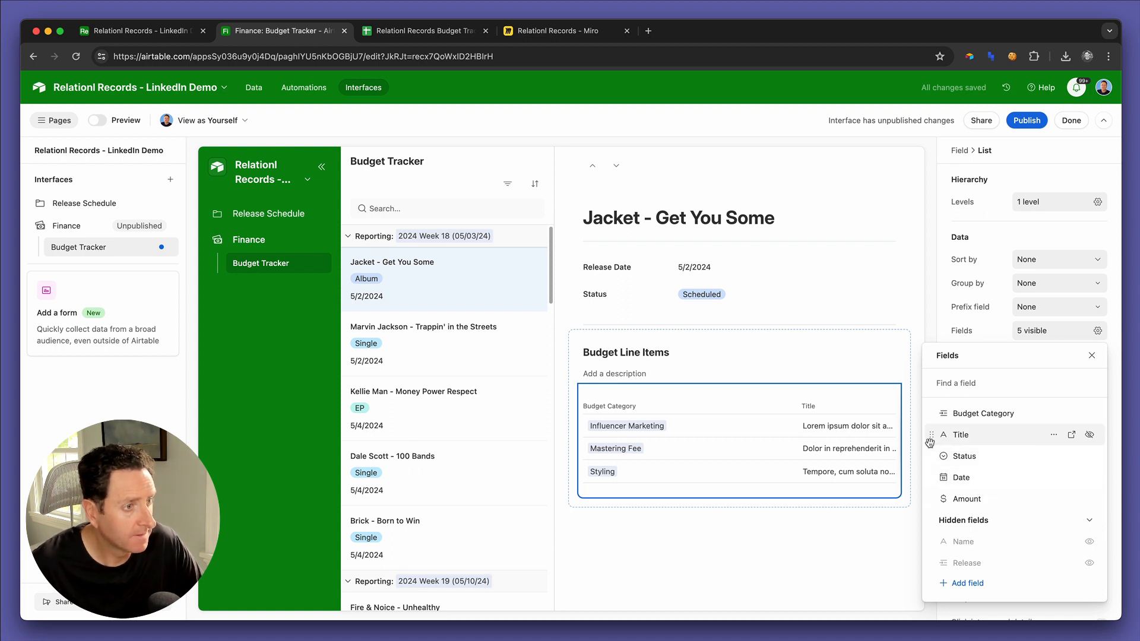
Step: Reorder the Budget Line Items list fields to Date, Title, Amount, Budget Category, Status
{"action": "left_click_drag", "start_coordinate": [931, 477], "coordinate": [933, 416]}
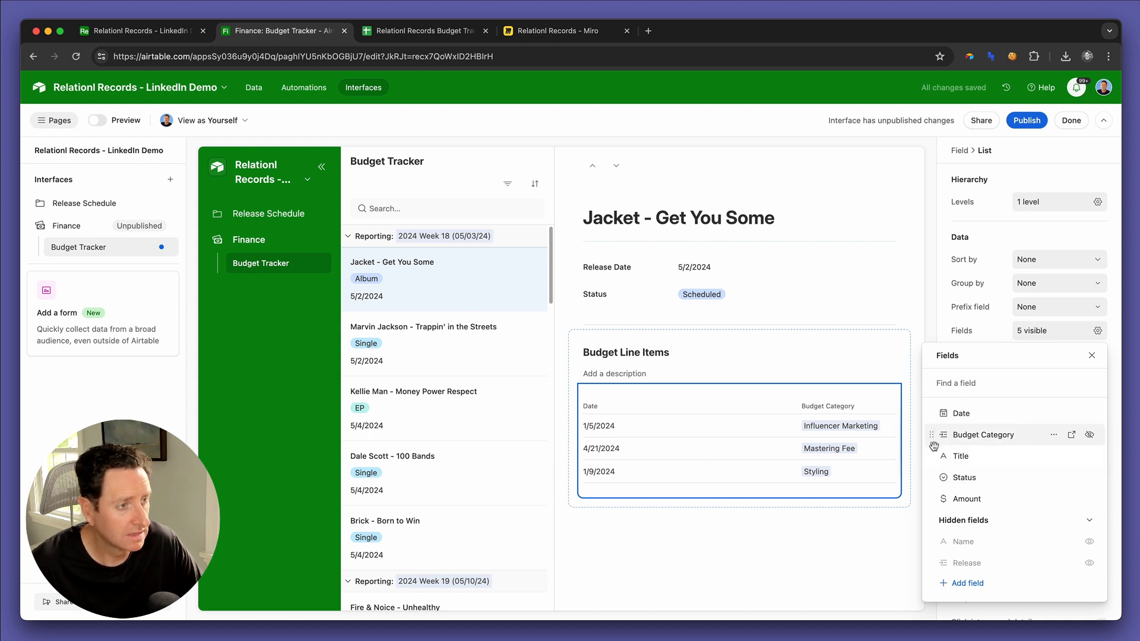
{"action": "mouse_move", "coordinate": [933, 446]}
{"action": "left_mouse_down"}
{"action": "mouse_move", "coordinate": [930, 473]}
{"action": "mouse_move", "coordinate": [930, 456]}
{"action": "left_mouse_up"}
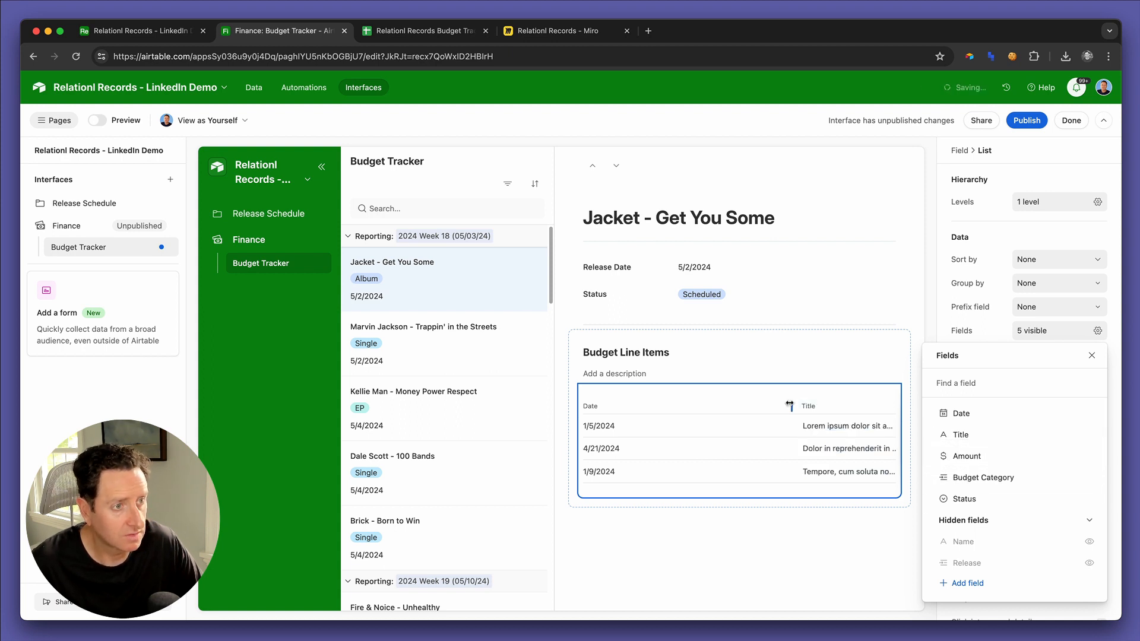
{"action": "left_click", "coordinate": [789, 406]}
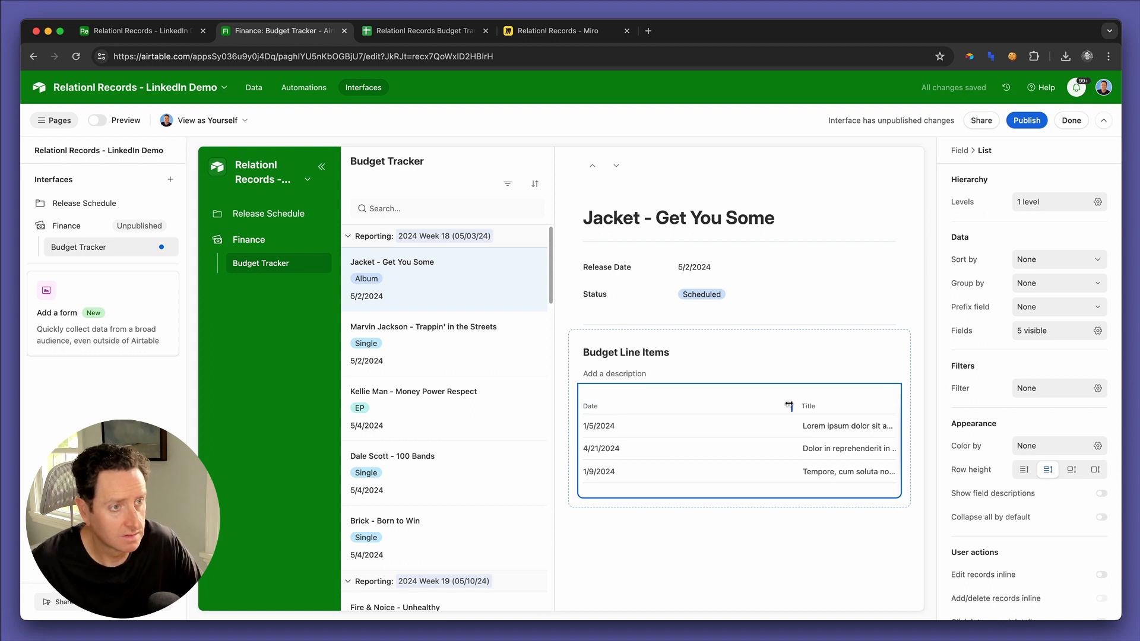
Step: Narrow the Date, Amount and Status columns and widen the Title column in the Budget Line Items list
{"action": "left_click_drag", "start_coordinate": [788, 406], "coordinate": [637, 405]}
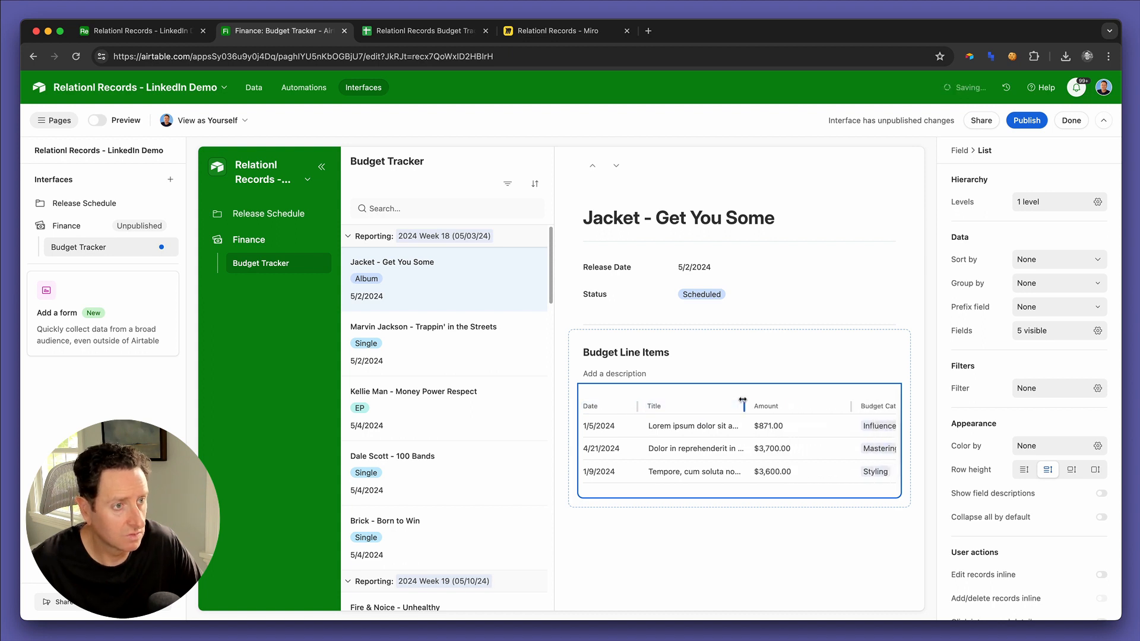
{"action": "left_click_drag", "start_coordinate": [743, 405], "coordinate": [809, 407]}
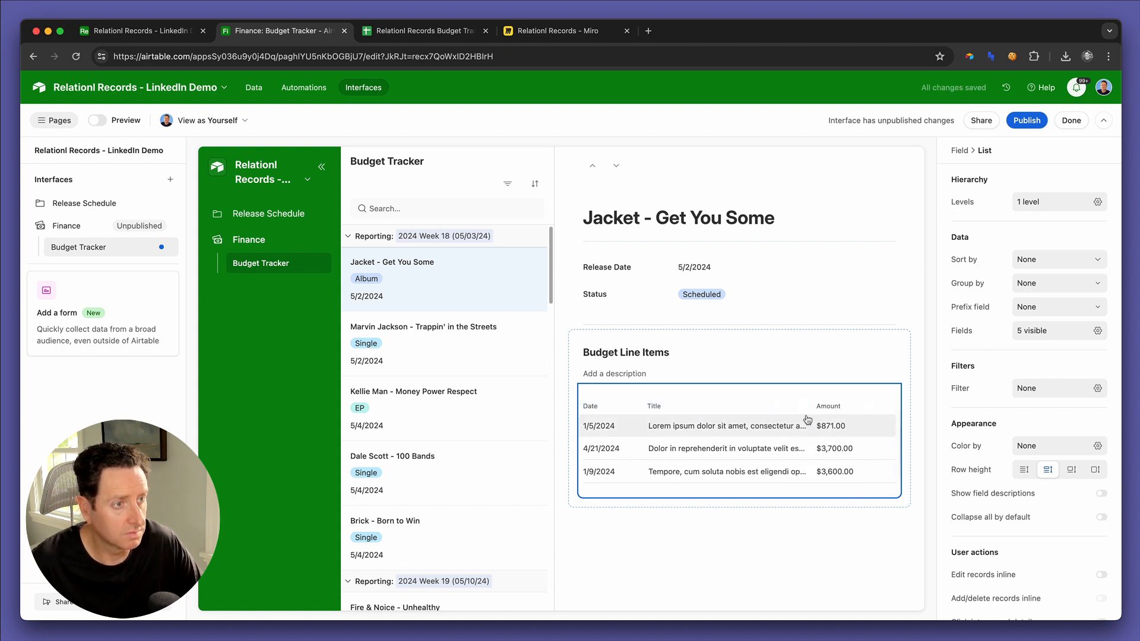
{"action": "scroll", "coordinate": [808, 419], "scroll_direction": "right", "scroll_amount": 2}
{"action": "scroll", "coordinate": [808, 420], "scroll_direction": "right", "scroll_amount": 4}
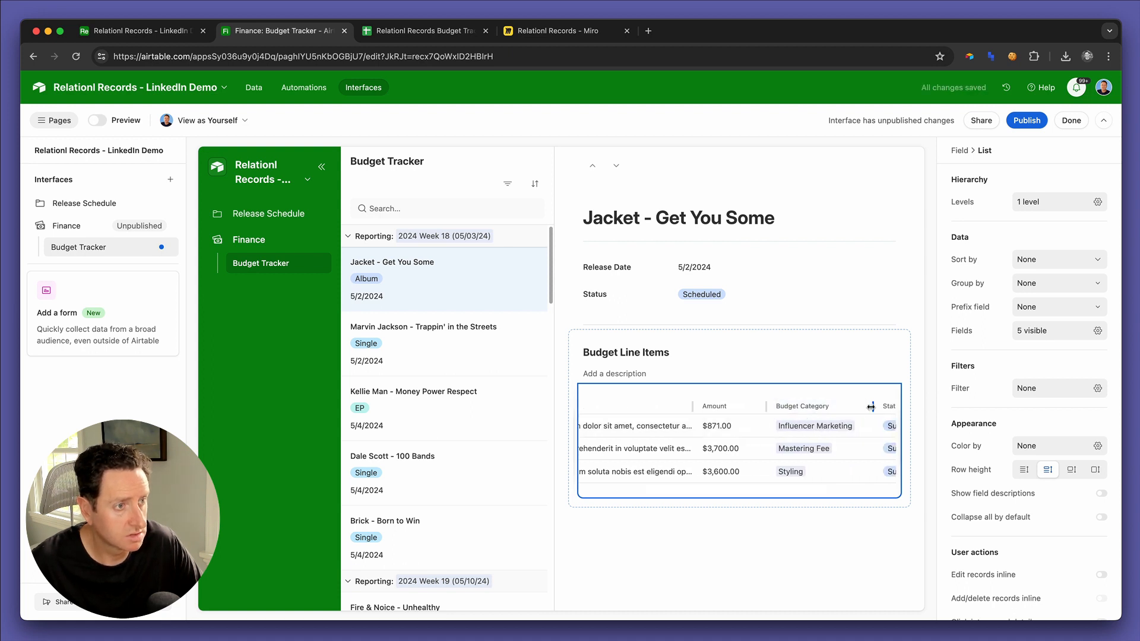
{"action": "scroll", "coordinate": [867, 408], "scroll_direction": "right", "scroll_amount": 3}
{"action": "left_click_drag", "start_coordinate": [868, 406], "coordinate": [838, 407]}
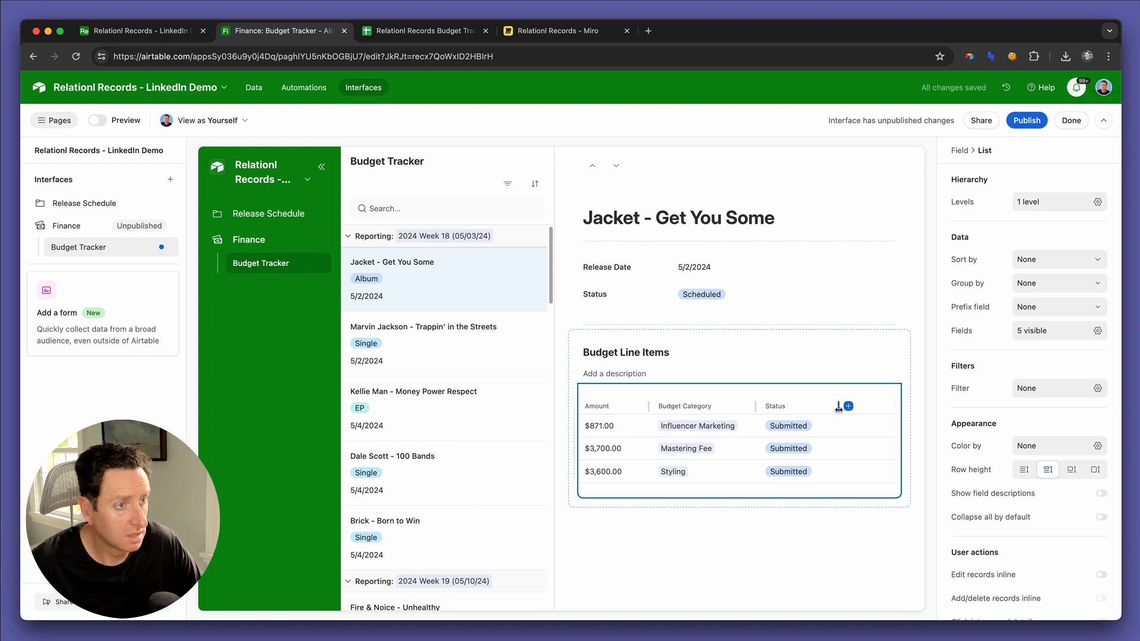
{"action": "scroll", "coordinate": [842, 416], "scroll_direction": "left", "scroll_amount": 5}
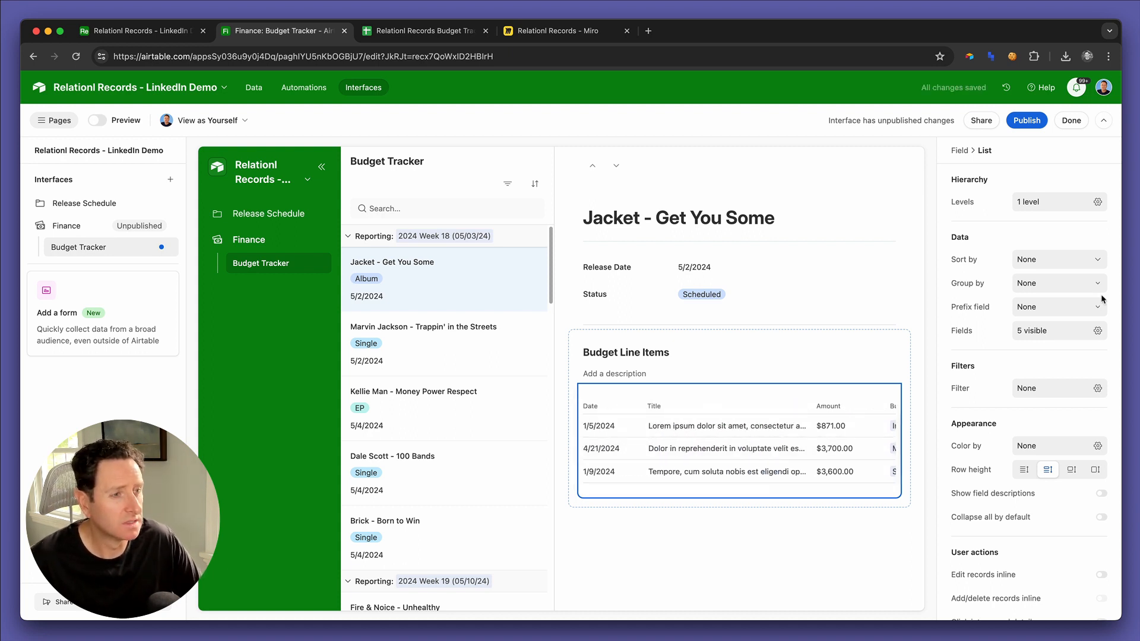
{"action": "left_click", "coordinate": [1036, 203]}
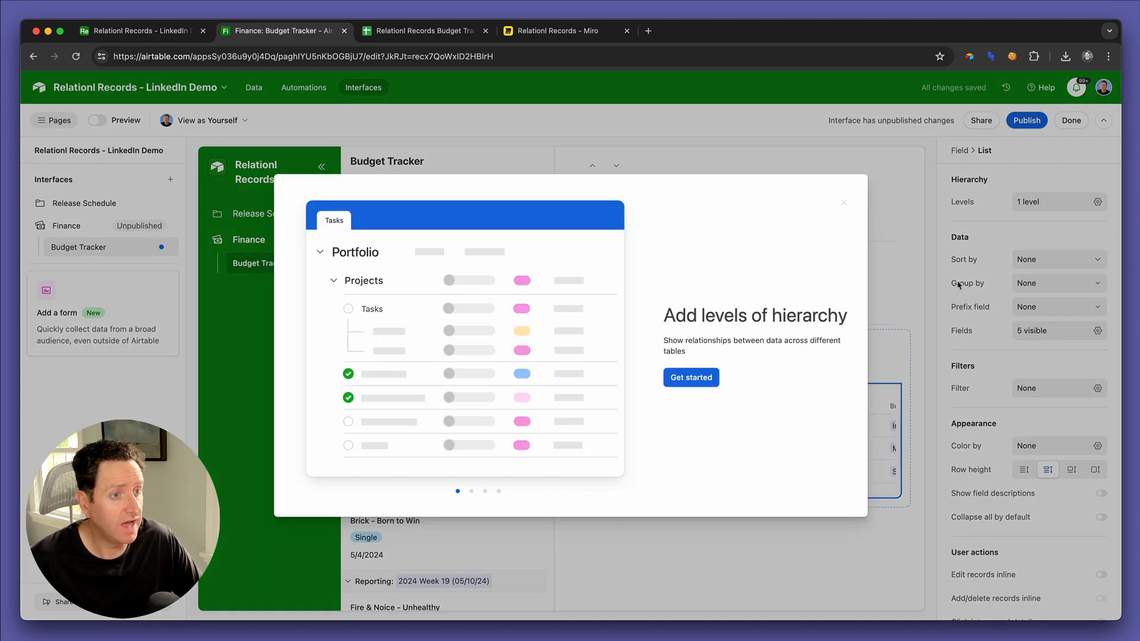
{"action": "left_click", "coordinate": [692, 378]}
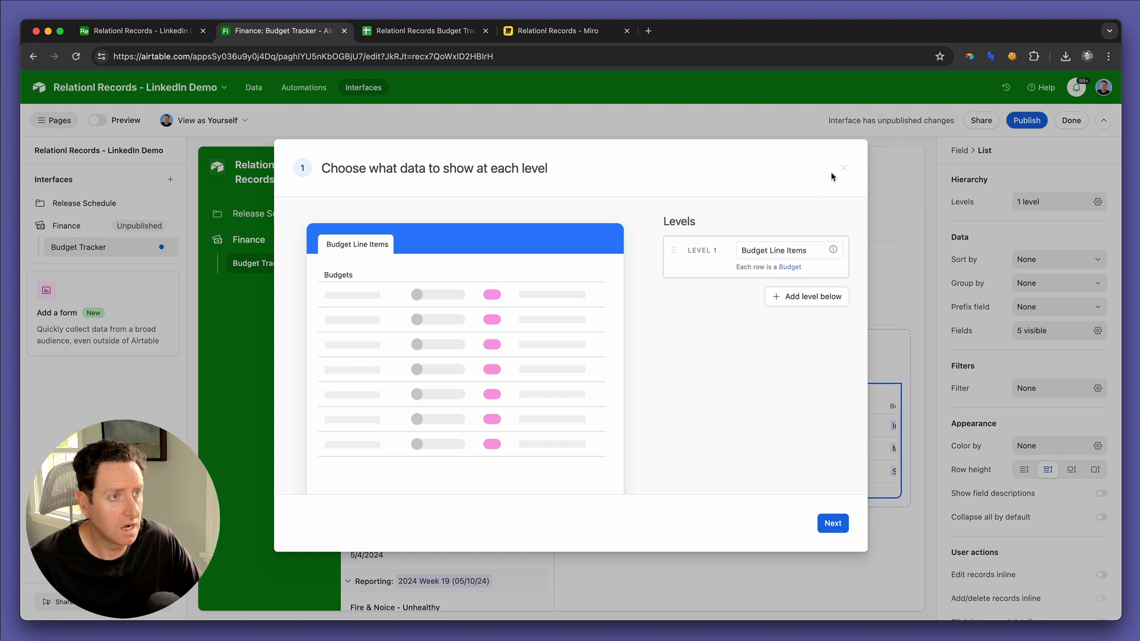
{"action": "left_click", "coordinate": [794, 301]}
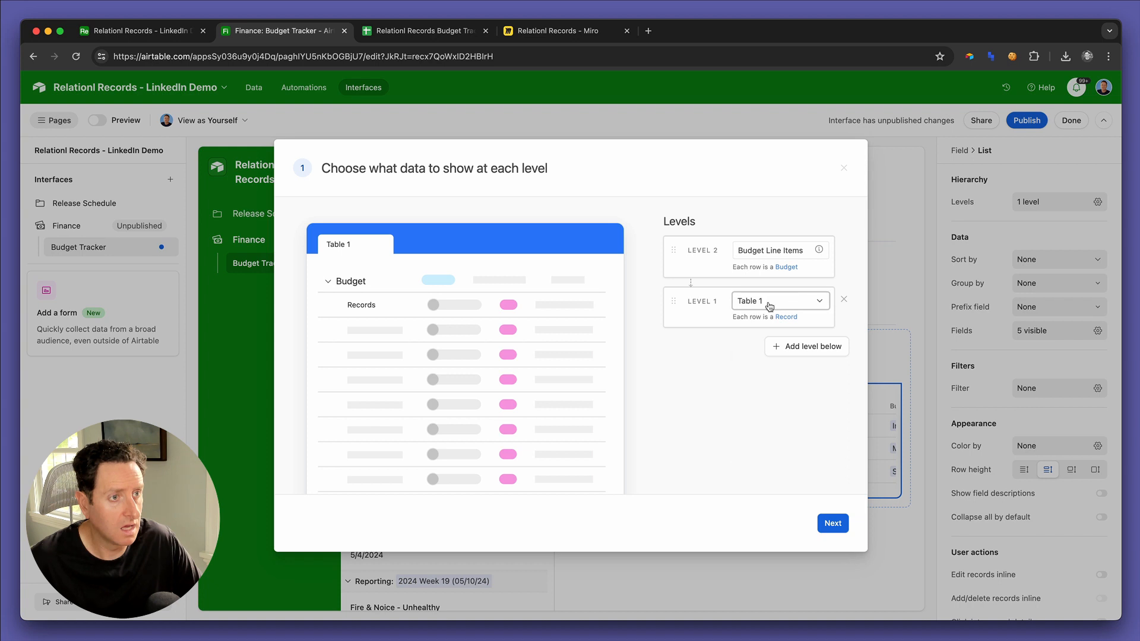
{"action": "left_click", "coordinate": [766, 304]}
{"action": "type", "text": "bud"}
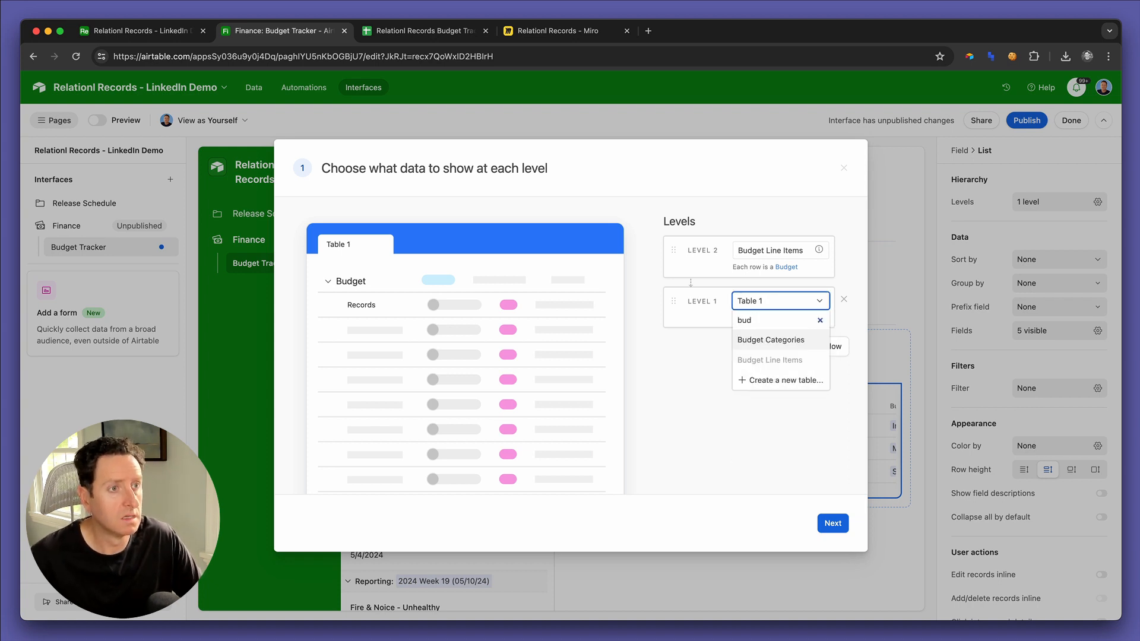
{"action": "key", "text": "BackSpace"}
{"action": "key", "text": "BackSpace"}
{"action": "key", "text": "BackSpace"}
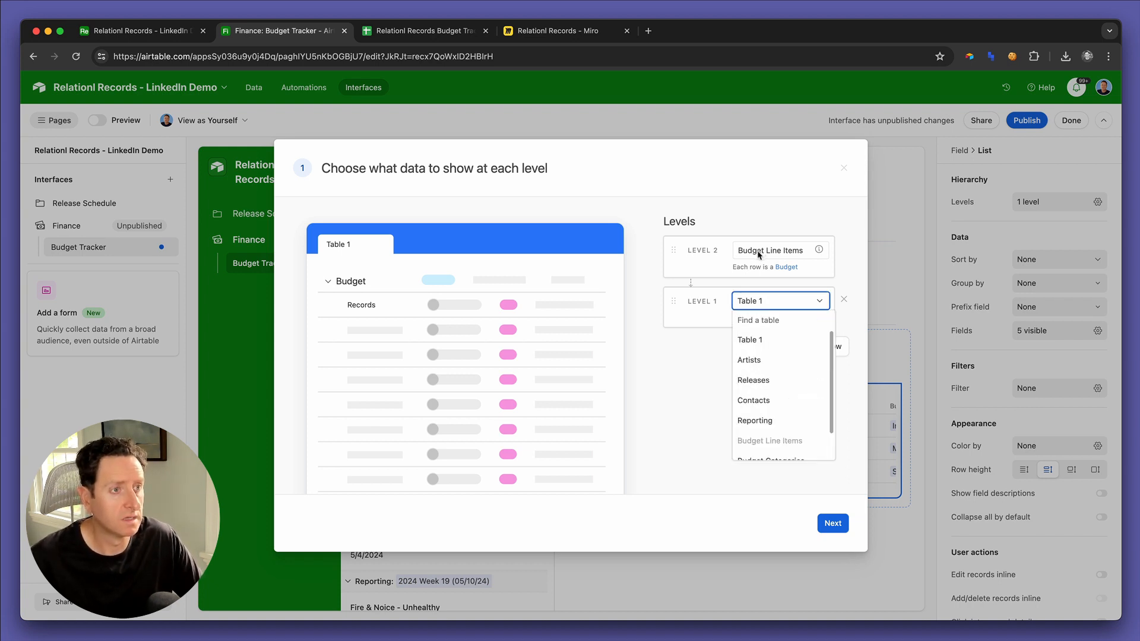
{"action": "key", "text": "Escape"}
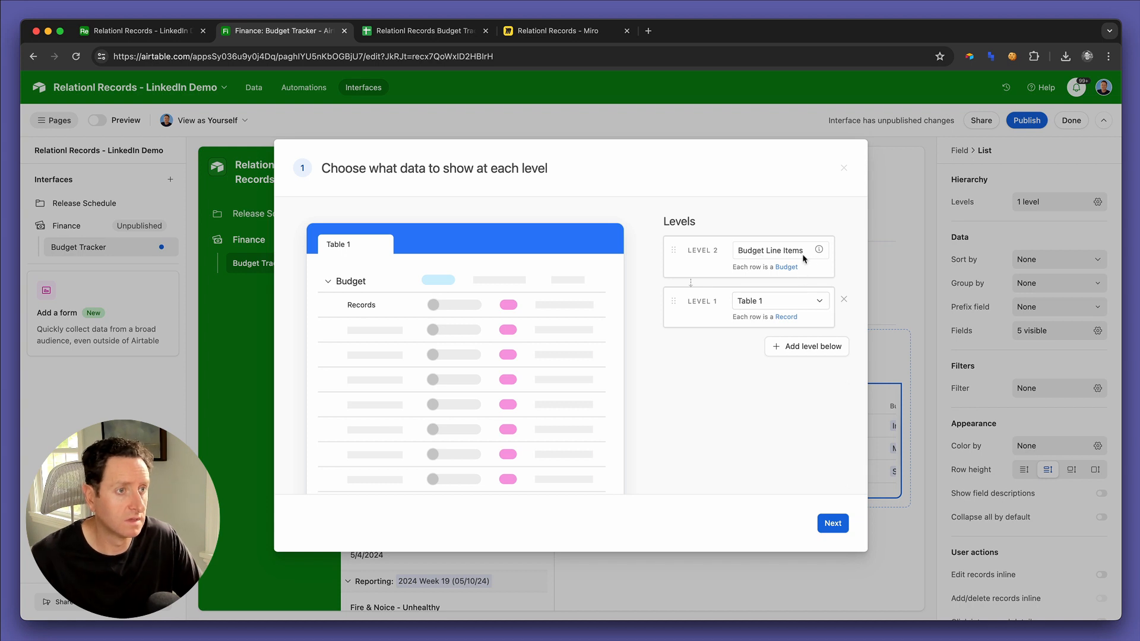
{"action": "mouse_move", "coordinate": [823, 254]}
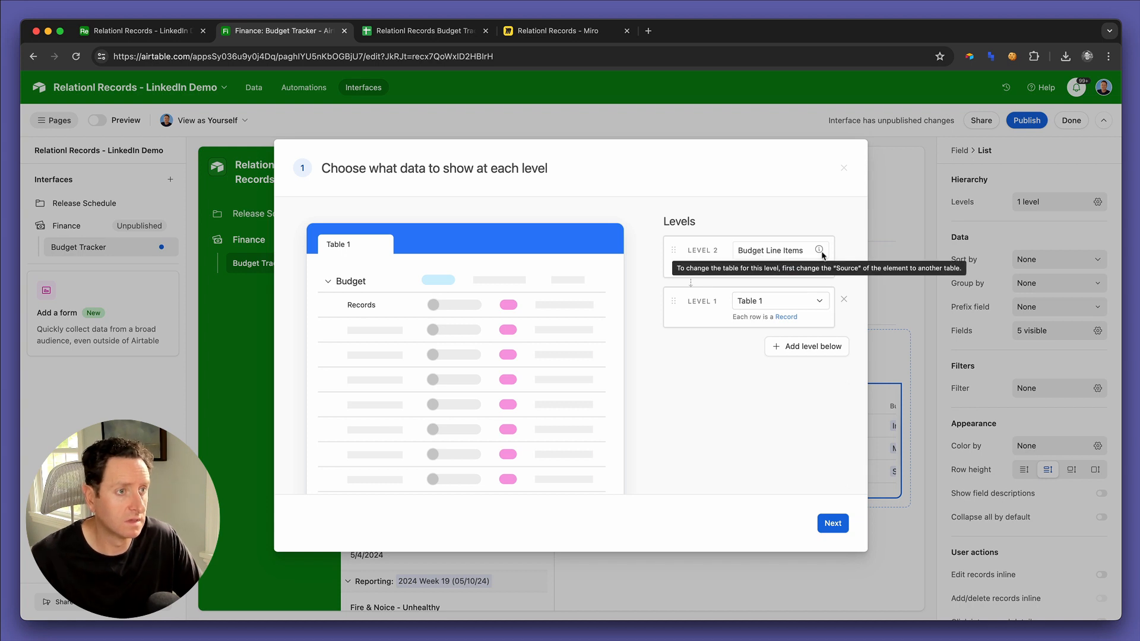
{"action": "left_click", "coordinate": [847, 170]}
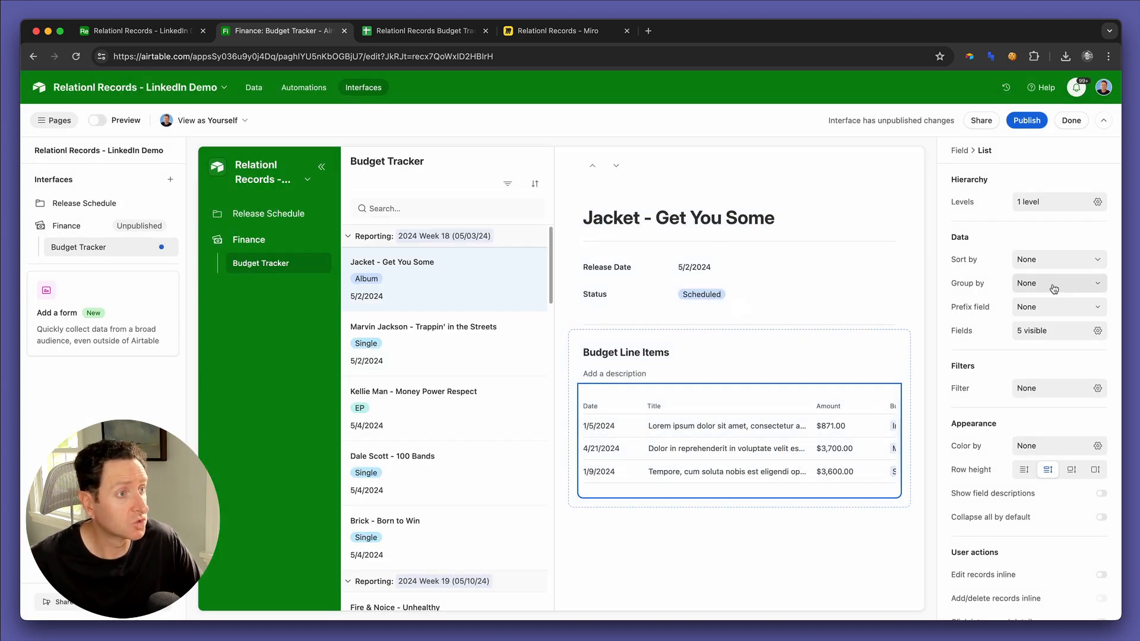
Step: Group the Budget Line Items list by Budget Category
{"action": "left_click", "coordinate": [1053, 289]}
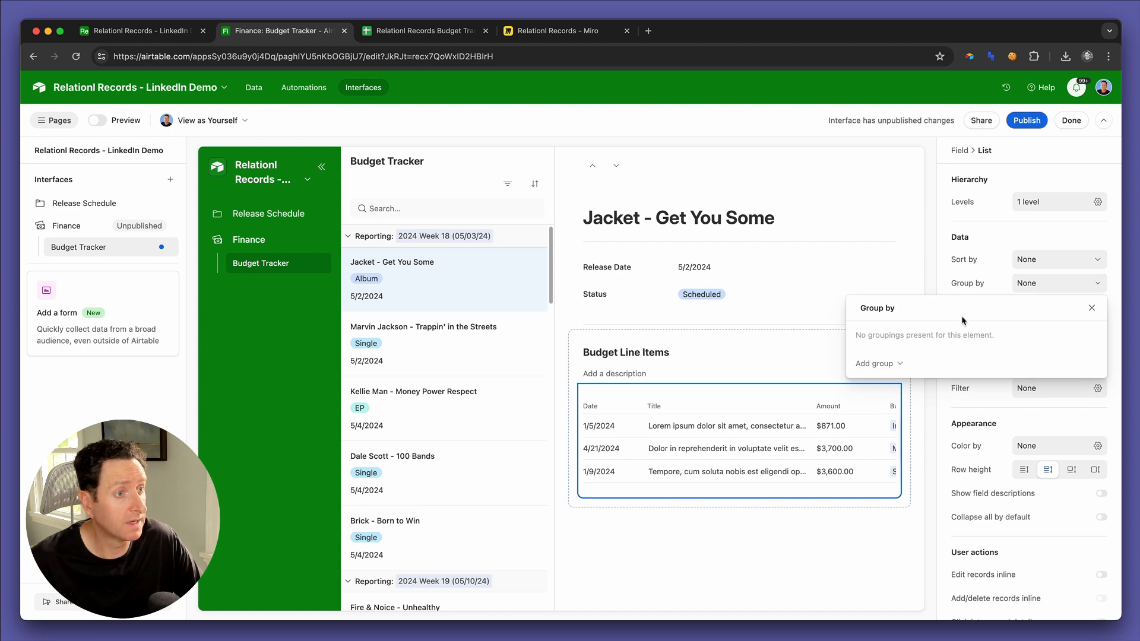
{"action": "left_click", "coordinate": [874, 363]}
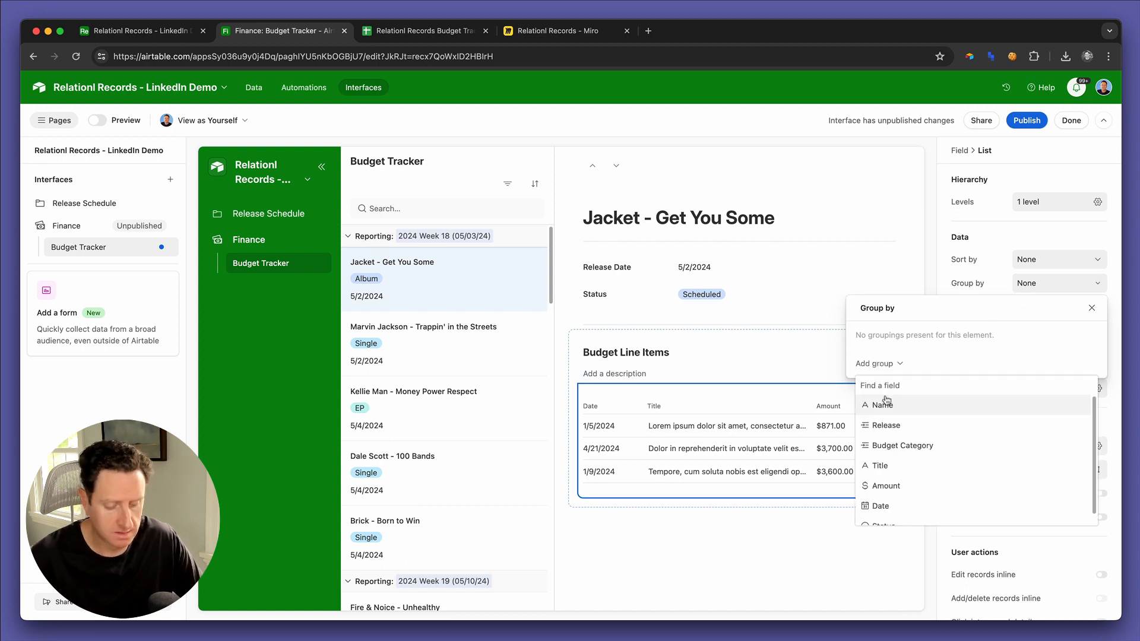
{"action": "type", "text": "budg"}
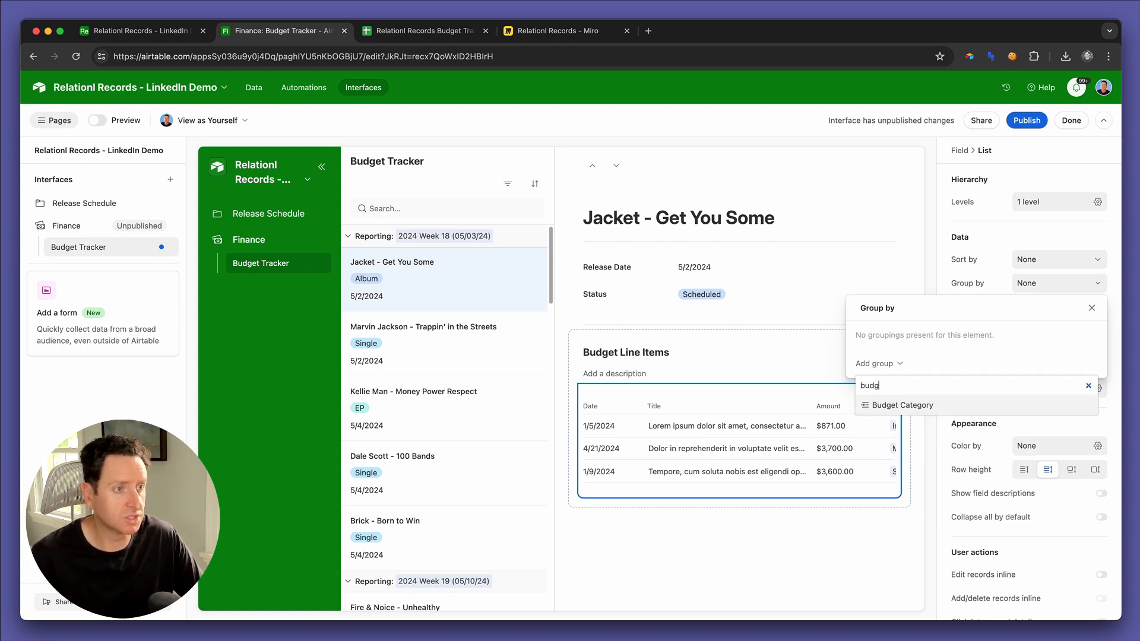
{"action": "left_click", "coordinate": [895, 406]}
{"action": "scroll", "coordinate": [811, 461], "scroll_direction": "down", "scroll_amount": 3}
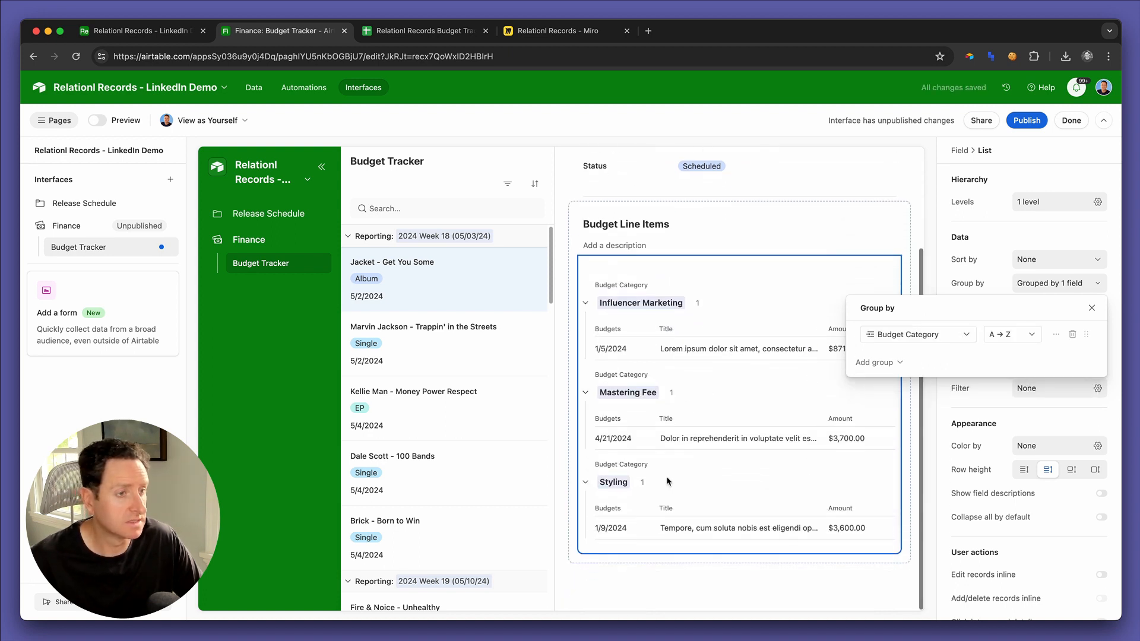
{"action": "scroll", "coordinate": [666, 476], "scroll_direction": "up", "scroll_amount": 3}
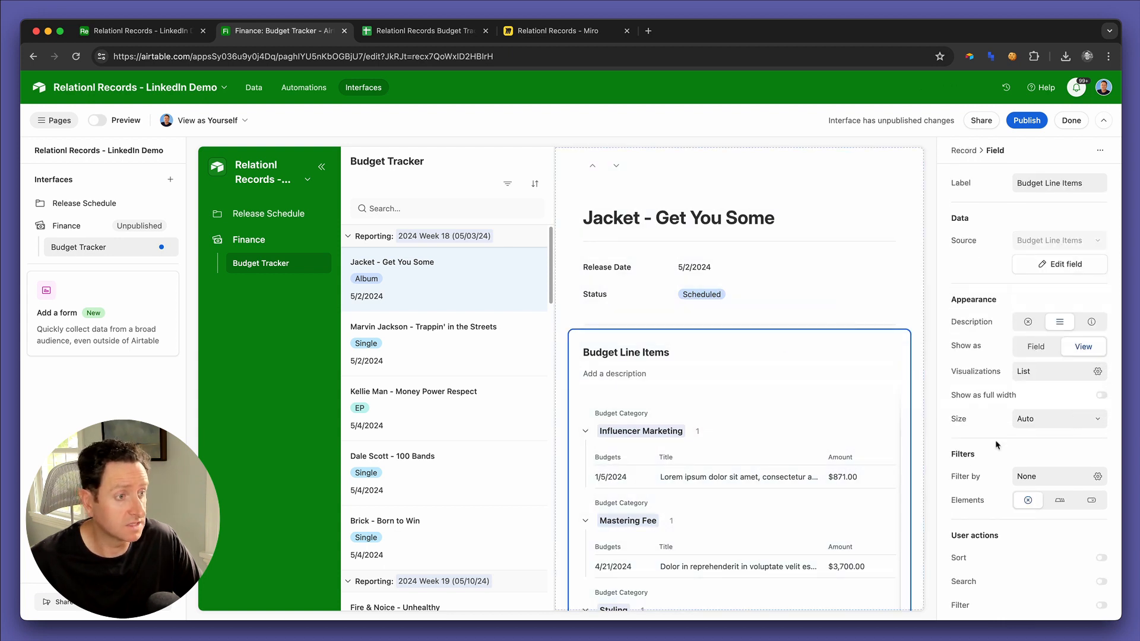
Step: Allow adding records through a form in the Budget Line Items element and stop users from printing
{"action": "scroll", "coordinate": [1041, 445], "scroll_direction": "down", "scroll_amount": 5}
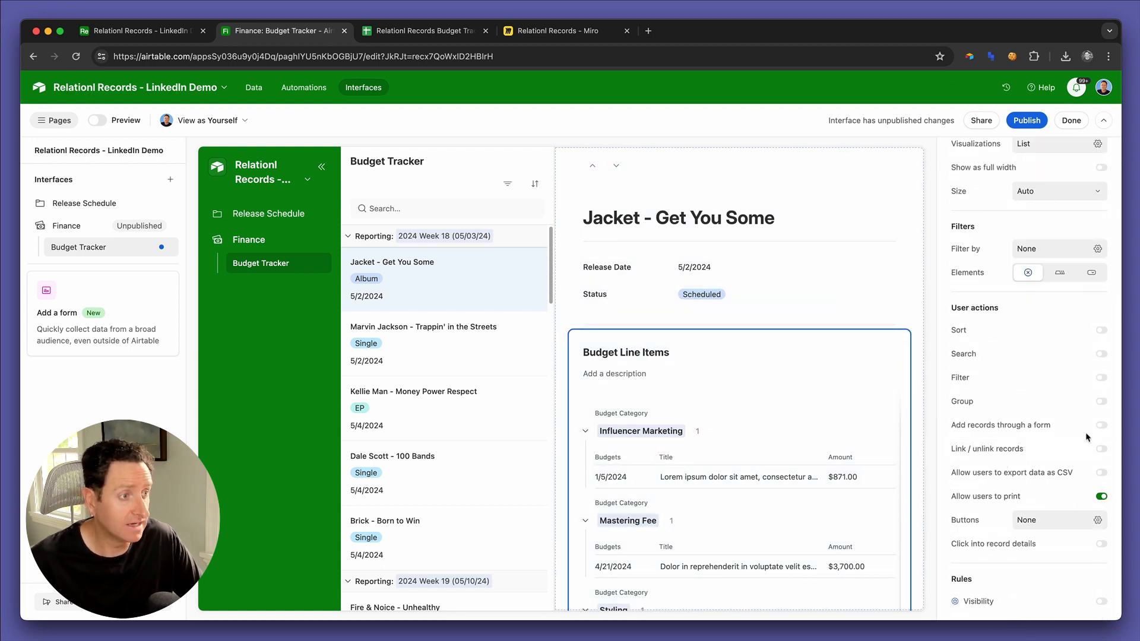
{"action": "left_click", "coordinate": [1101, 428]}
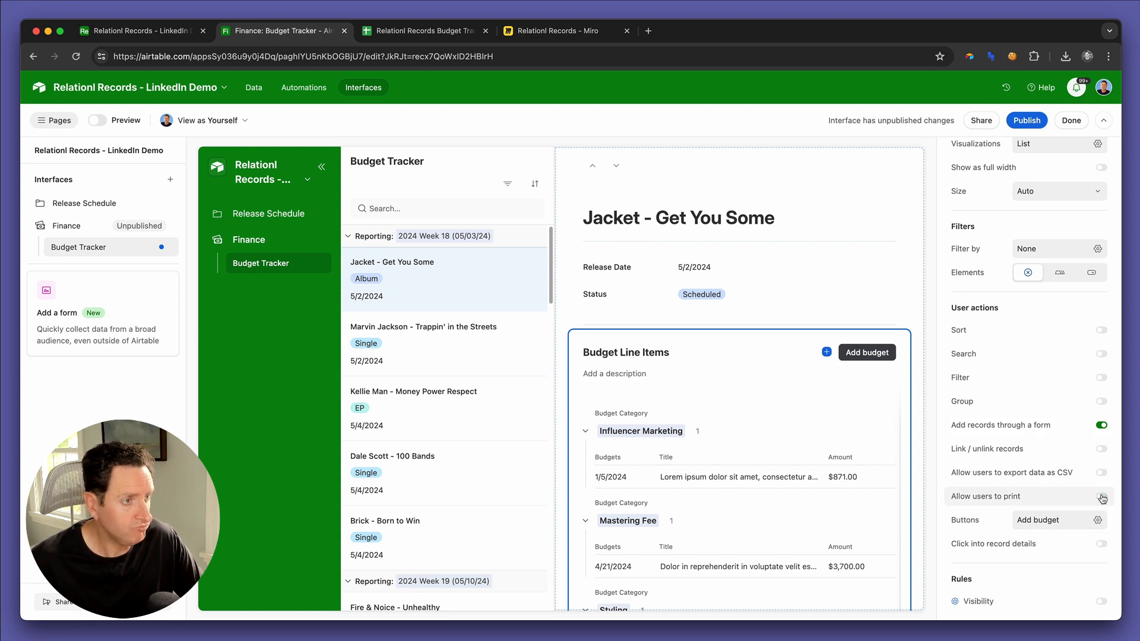
{"action": "left_click", "coordinate": [1102, 497]}
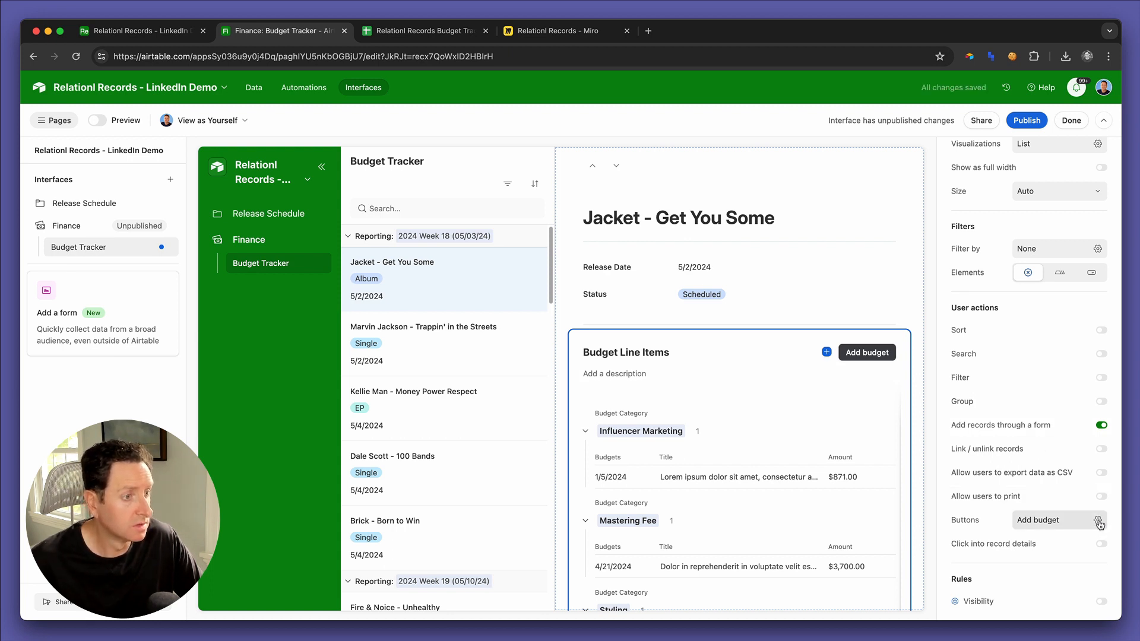
Step: Relabel the Budget Line Items element's Add budget button as Add Line Item
{"action": "left_click", "coordinate": [1099, 522]}
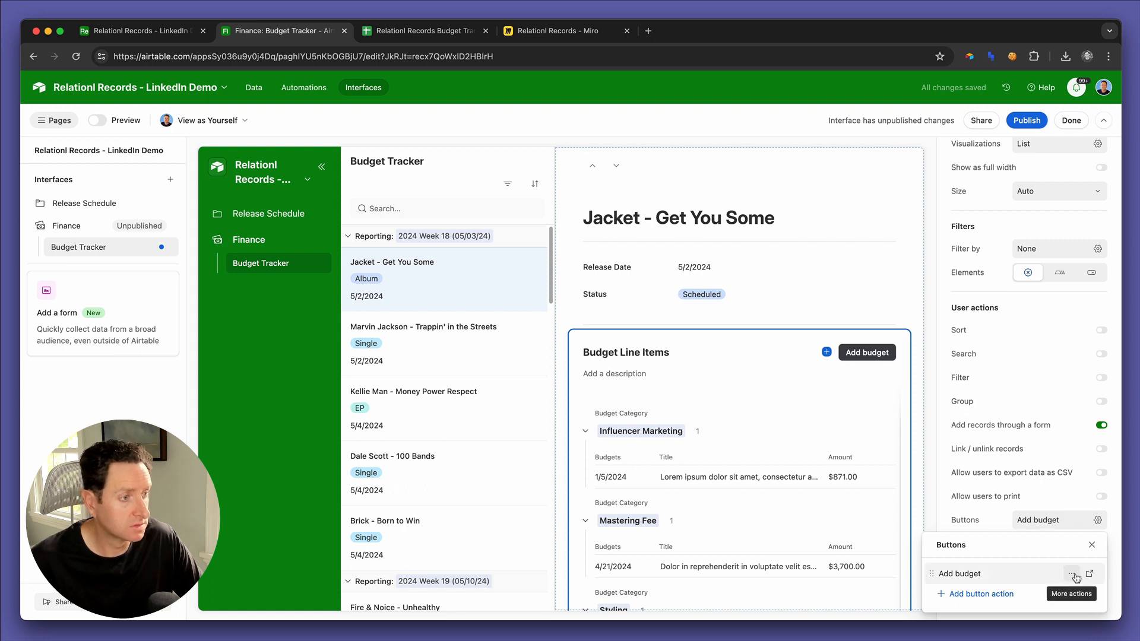
{"action": "left_click", "coordinate": [1081, 577]}
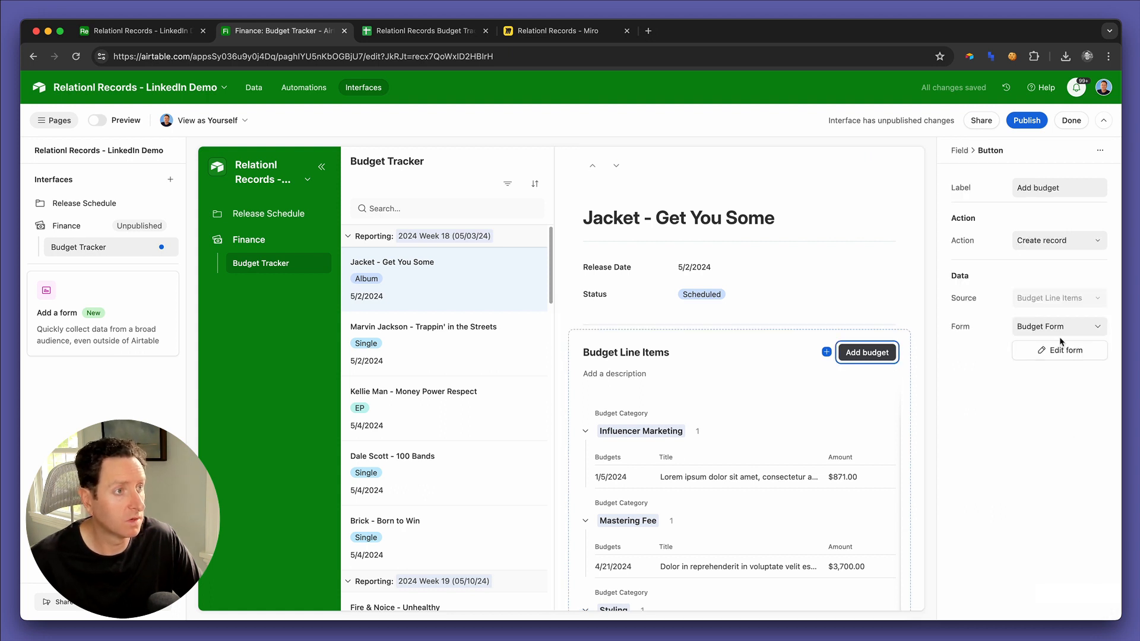
{"action": "left_click", "coordinate": [1019, 187]}
{"action": "left_click", "coordinate": [1019, 187]}
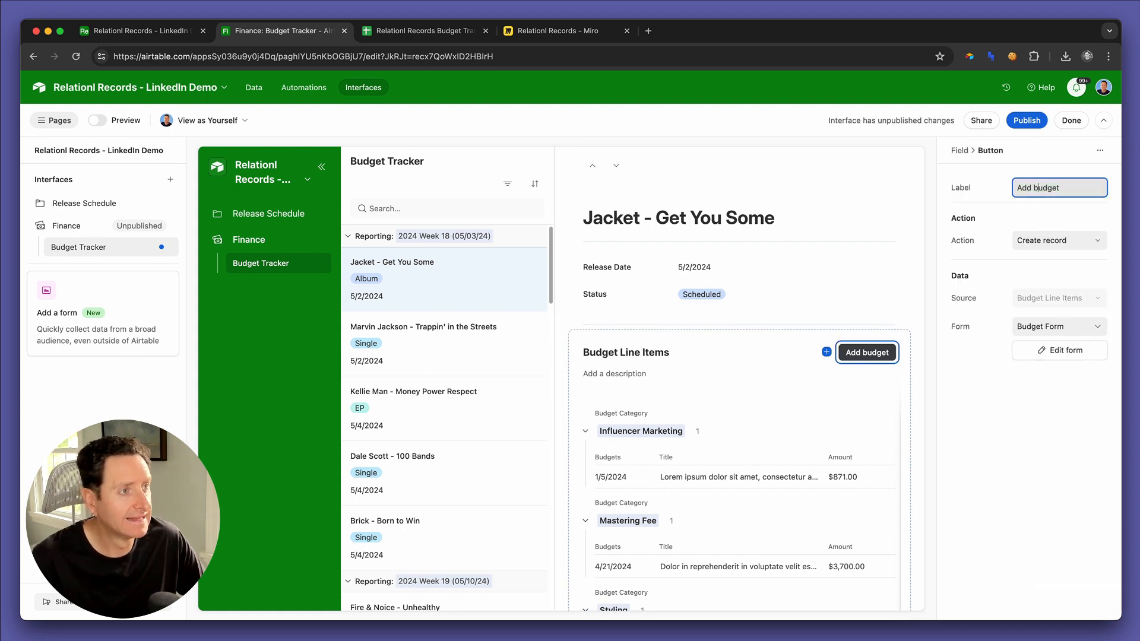
{"action": "double_click", "coordinate": [1034, 187]}
{"action": "type", "text": "Line Item"}
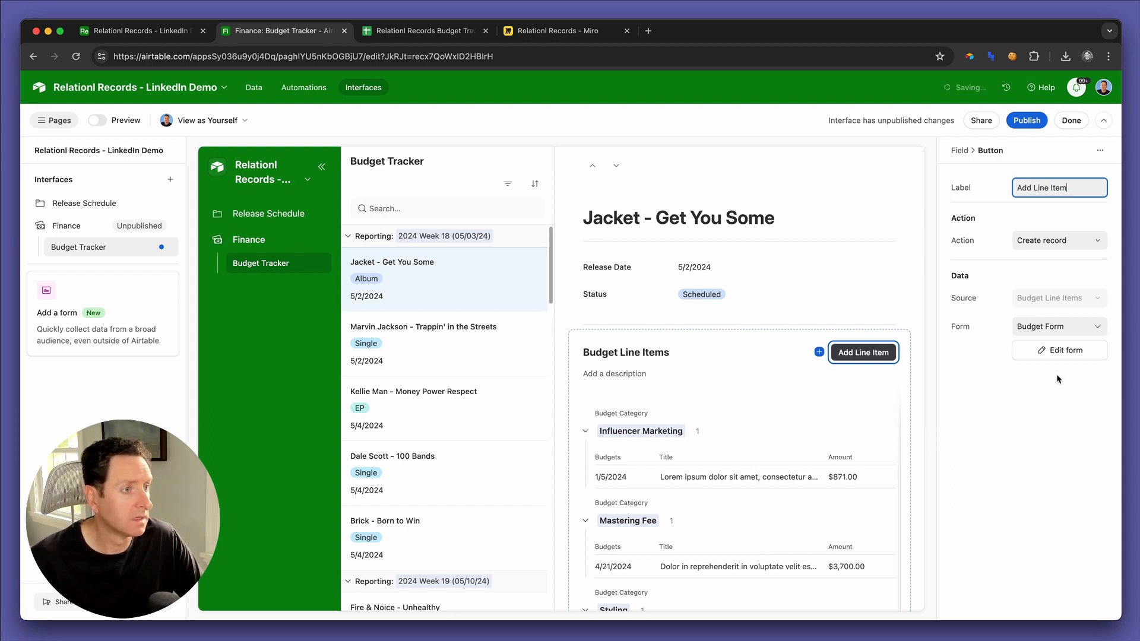
Step: Open the Add Line Item button's Budget Form for editing and remove its Name field
{"action": "left_click", "coordinate": [1057, 351]}
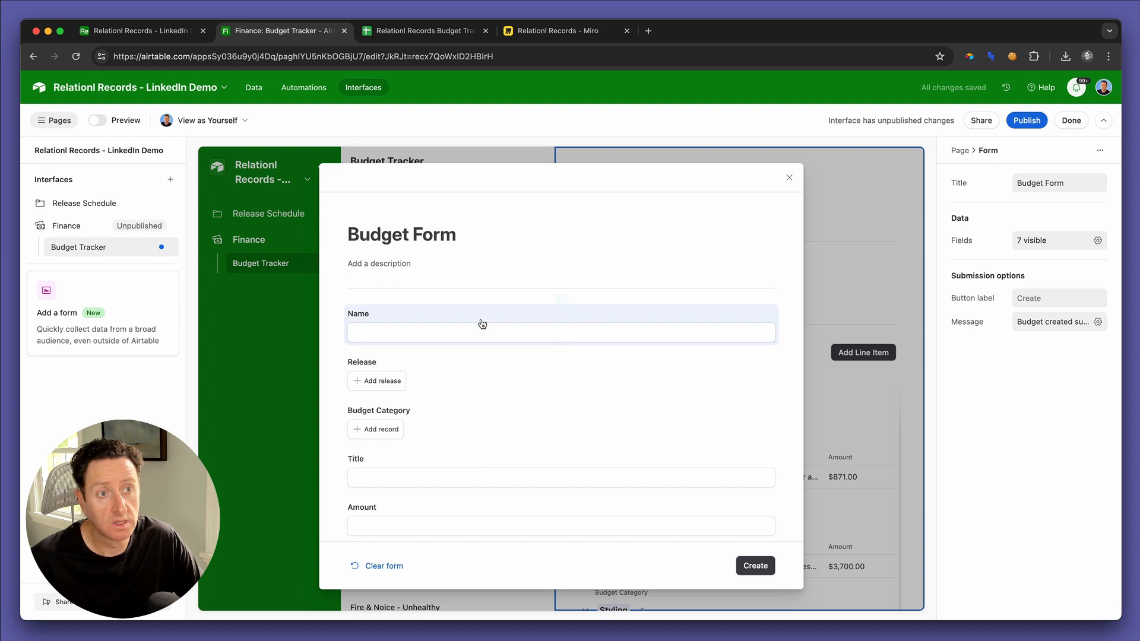
{"action": "left_click", "coordinate": [480, 317]}
{"action": "key", "text": "Delete"}
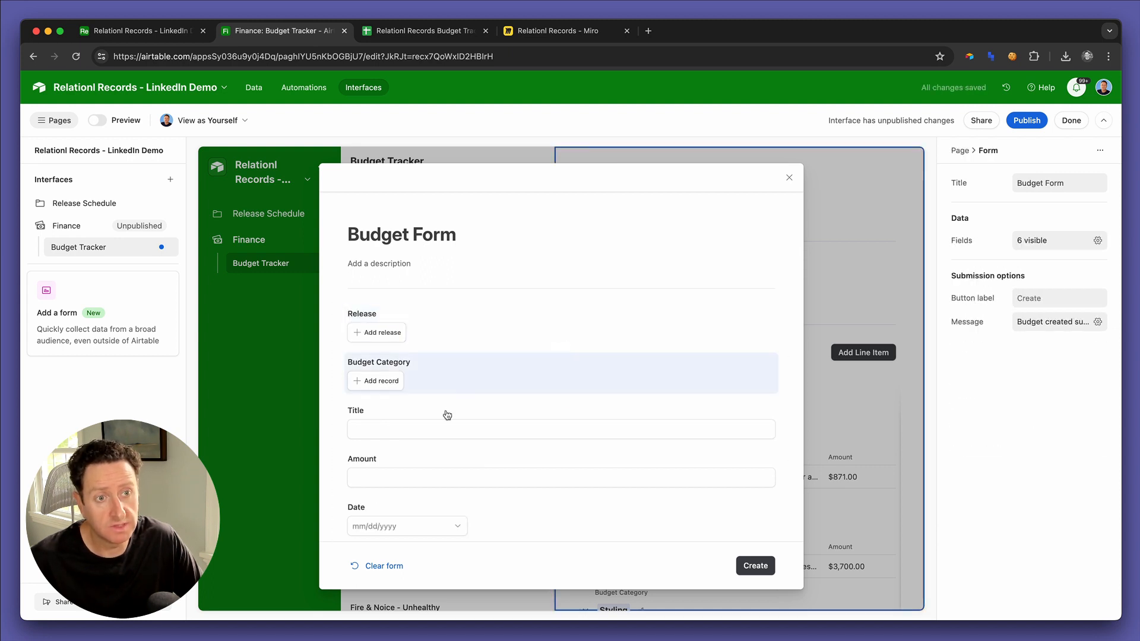
Step: Move Title and Budget Category to the start of the Budget Form and remove the Release field
{"action": "left_click_drag", "start_coordinate": [445, 414], "coordinate": [443, 305]}
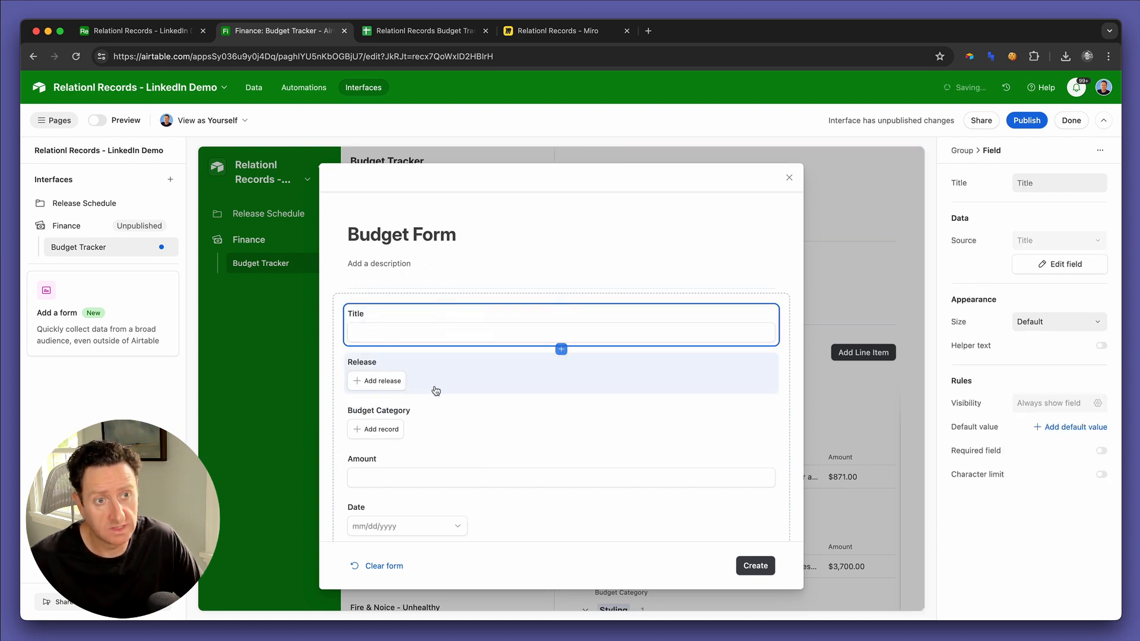
{"action": "left_click_drag", "start_coordinate": [429, 413], "coordinate": [427, 375]}
{"action": "left_click", "coordinate": [417, 415]}
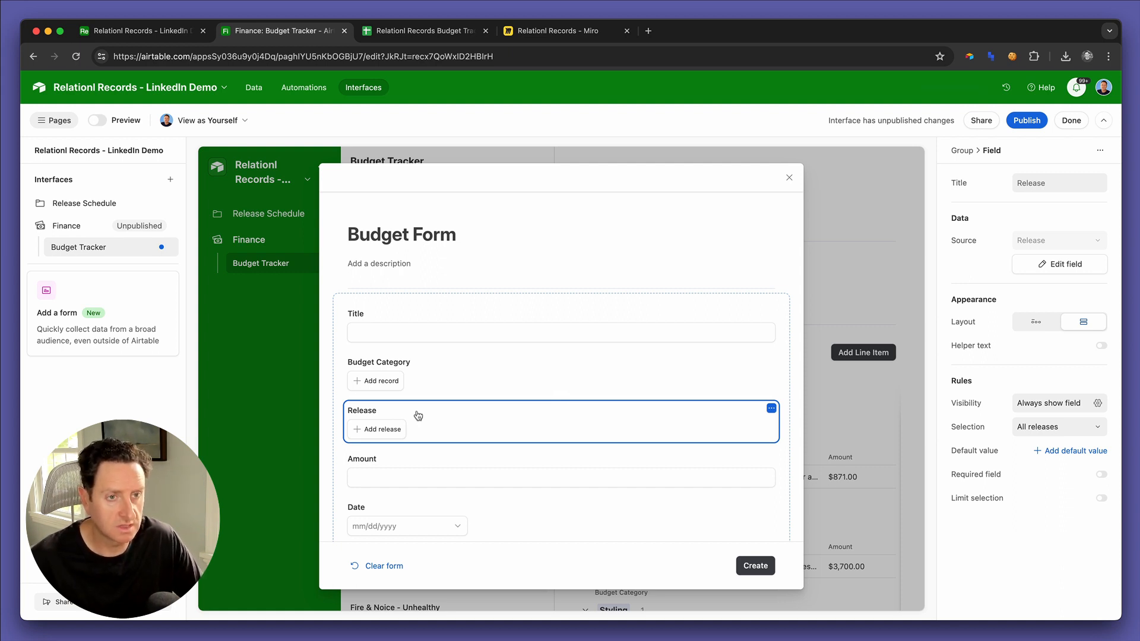
{"action": "key", "text": "BackSpace"}
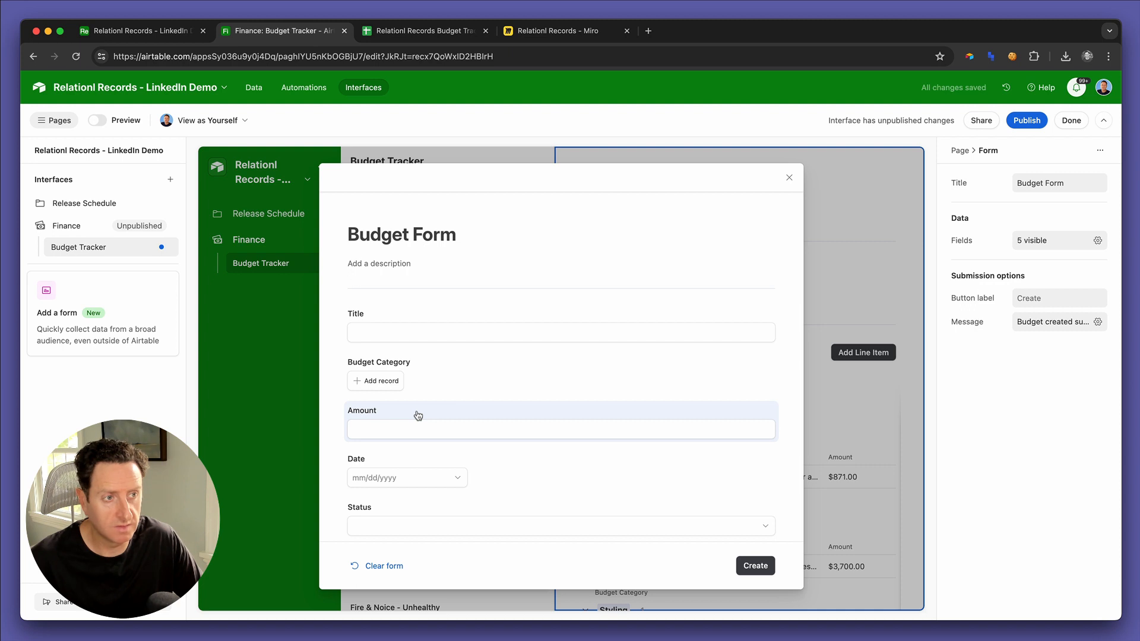
Step: Give the form's Status field a default value of Submitted
{"action": "left_click", "coordinate": [419, 415]}
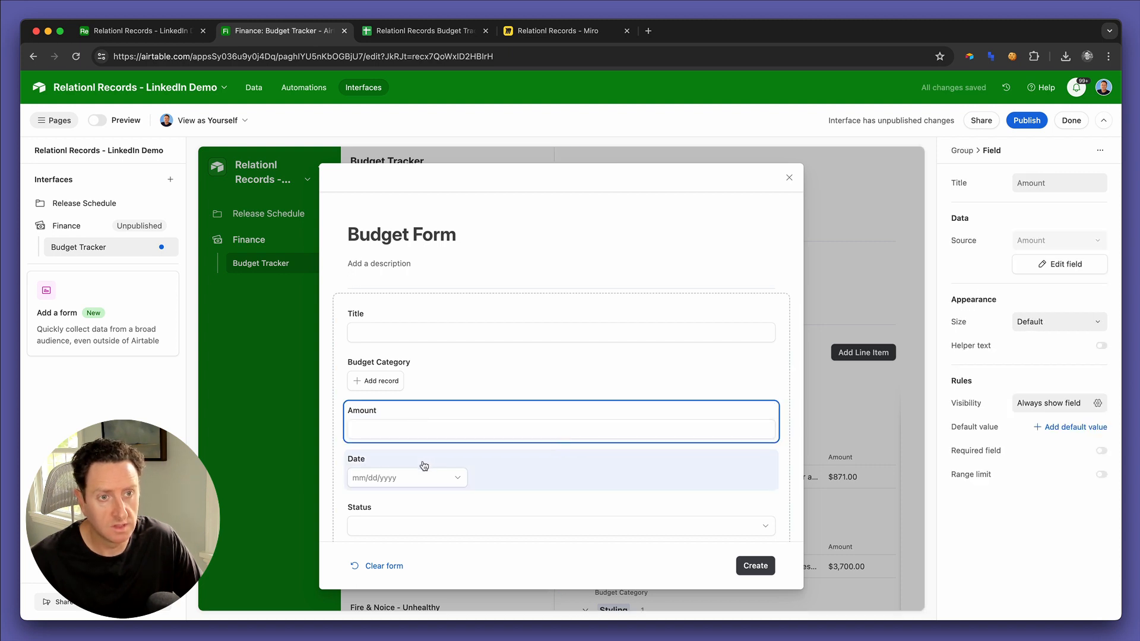
{"action": "scroll", "coordinate": [422, 498], "scroll_direction": "down", "scroll_amount": 1}
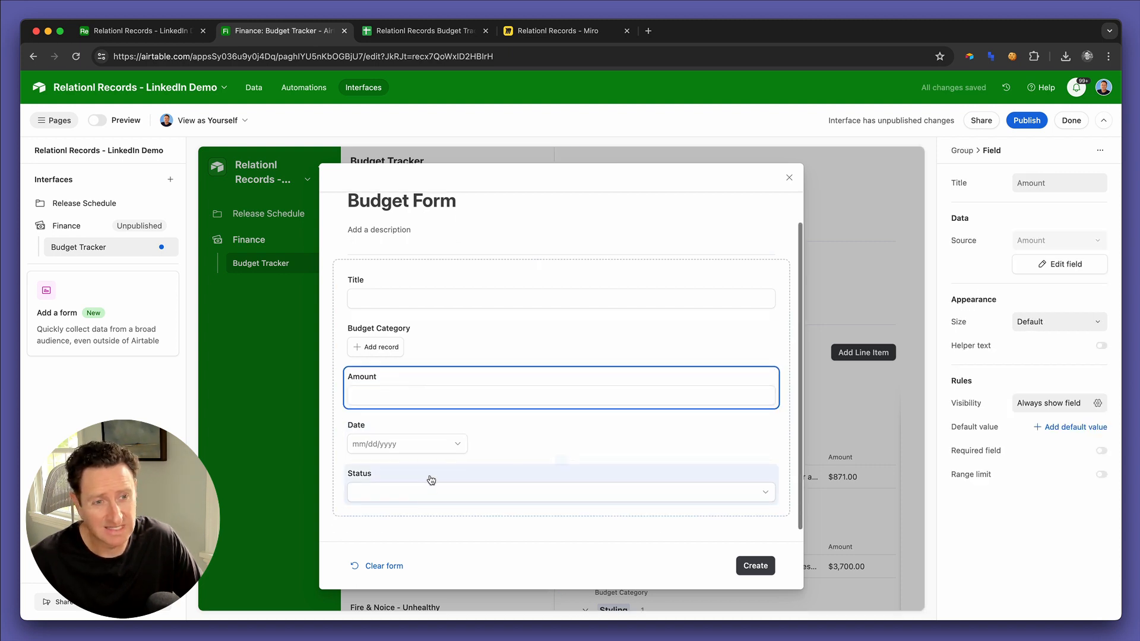
{"action": "left_click", "coordinate": [438, 481]}
{"action": "left_click", "coordinate": [1047, 475]}
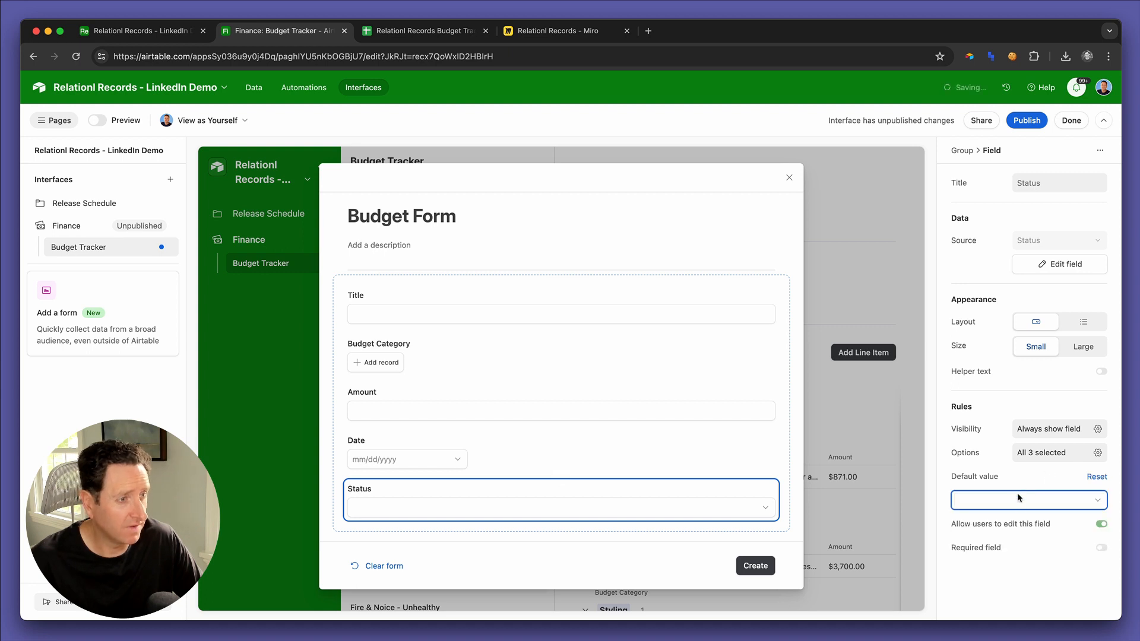
{"action": "left_click", "coordinate": [1019, 498]}
{"action": "left_click", "coordinate": [983, 552]}
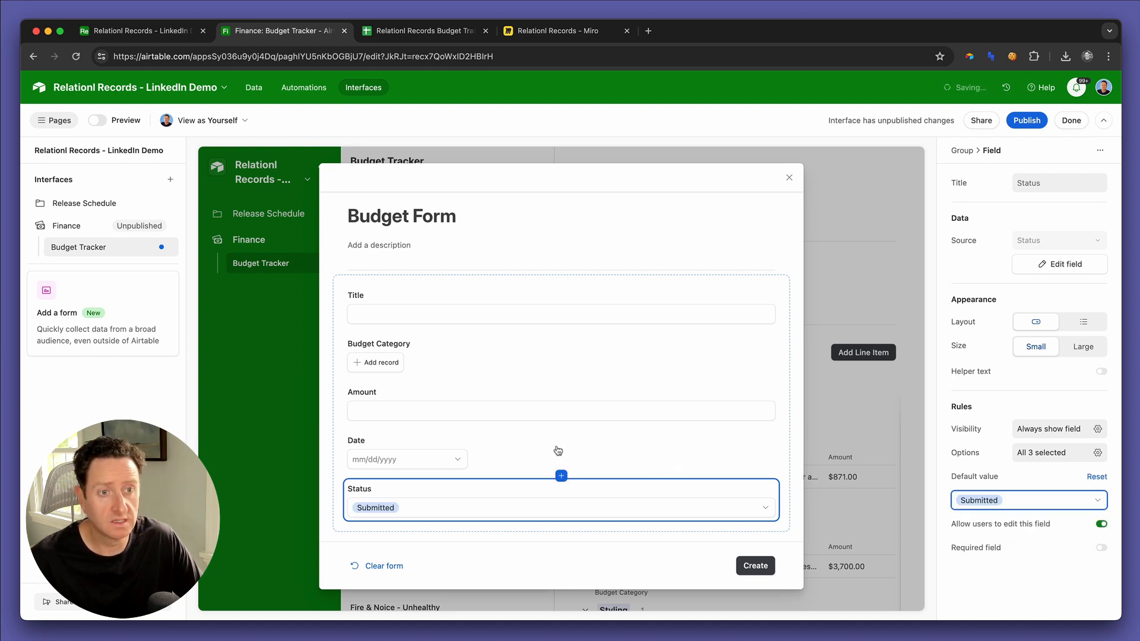
Step: Set the form's Date field to default to the current date
{"action": "left_click", "coordinate": [455, 453]}
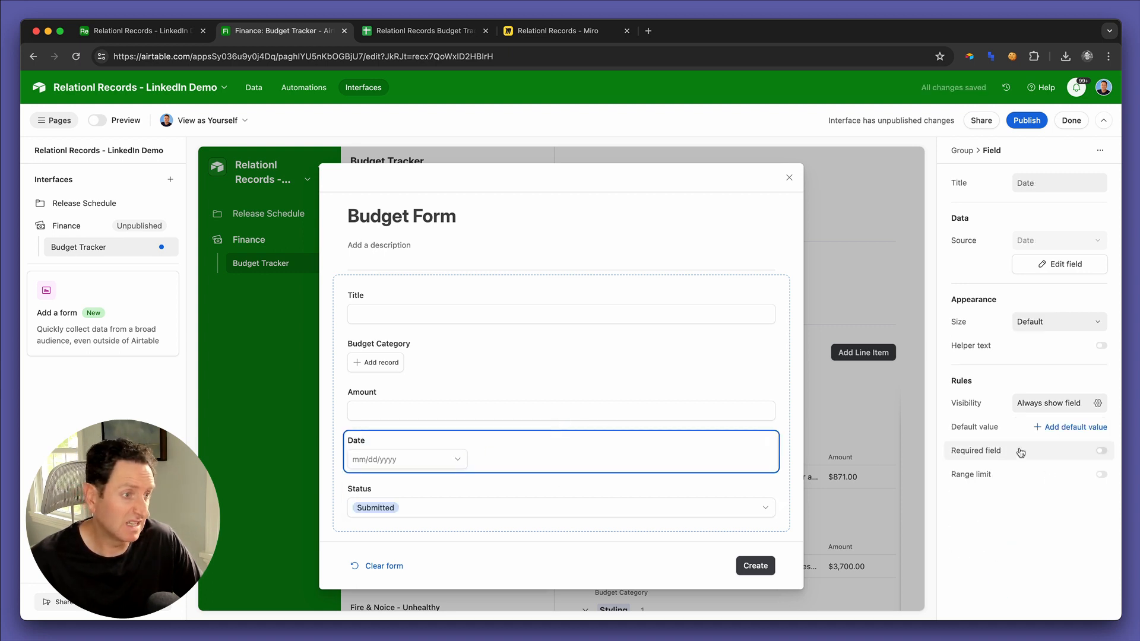
{"action": "left_click", "coordinate": [1048, 427]}
{"action": "left_click", "coordinate": [1009, 452]}
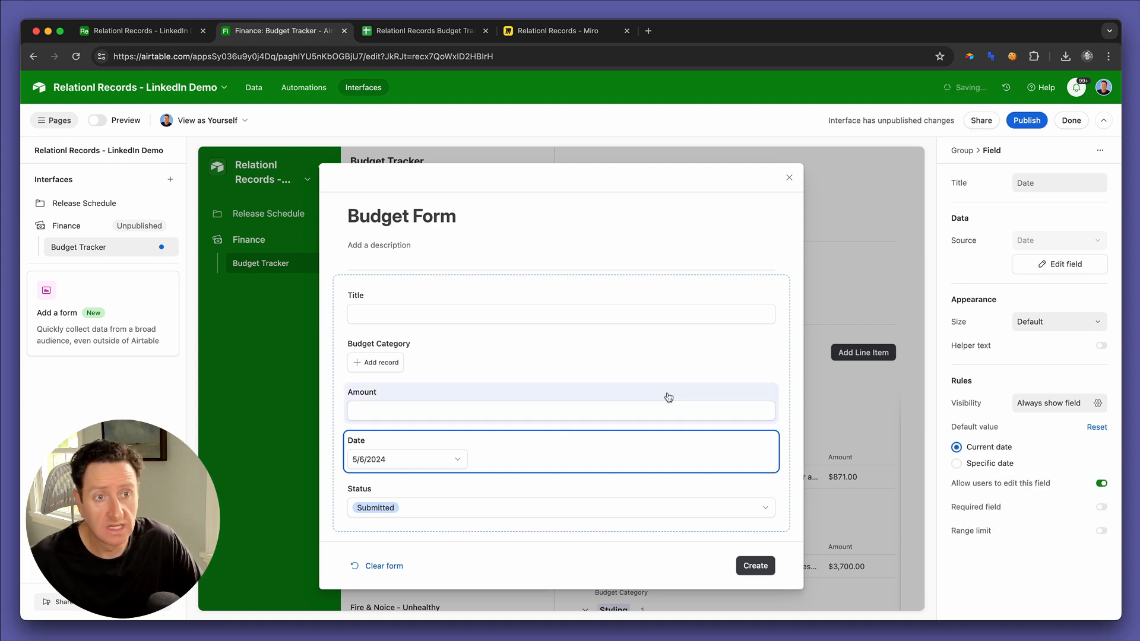
Step: Move the Budget Category field above Title in the Budget Form
{"action": "left_click", "coordinate": [544, 342]}
{"action": "left_click_drag", "start_coordinate": [544, 343], "coordinate": [539, 294]}
{"action": "left_click", "coordinate": [520, 349]}
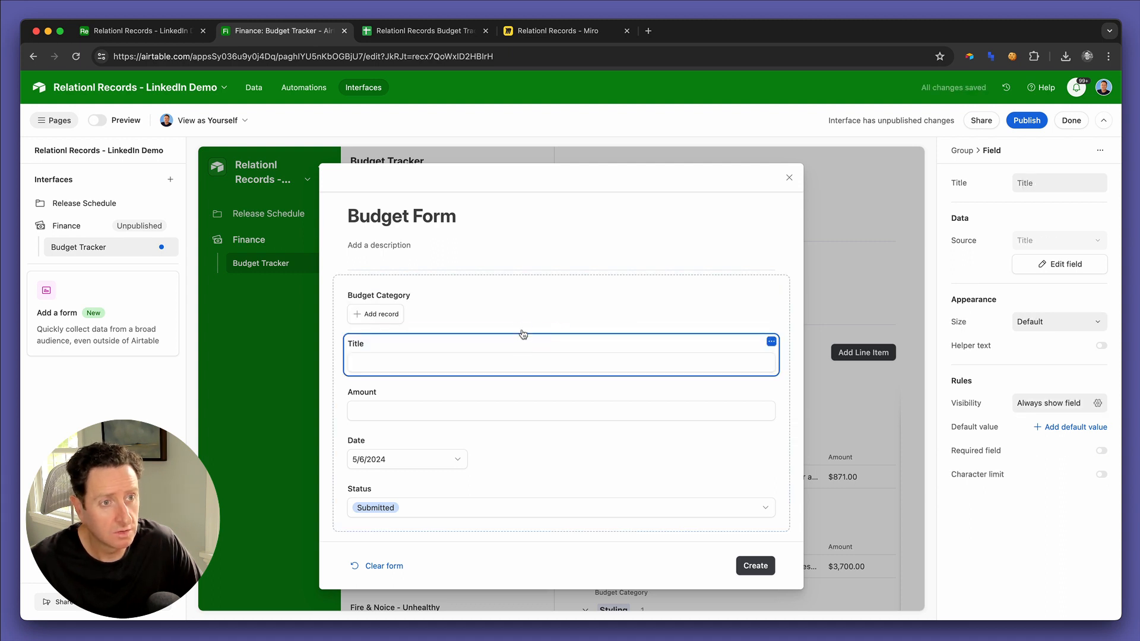
Step: Make the Budget Category, Title, Amount, Date and Status fields required in the Budget Form
{"action": "left_click", "coordinate": [527, 318]}
{"action": "left_click", "coordinate": [1101, 475]}
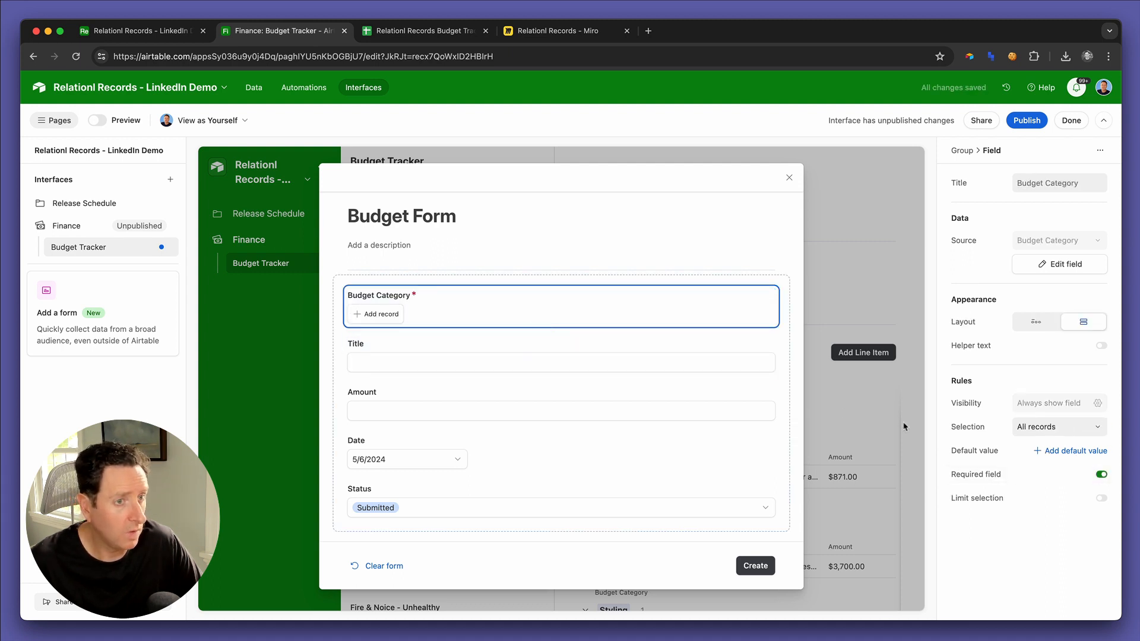
{"action": "left_click", "coordinate": [667, 347]}
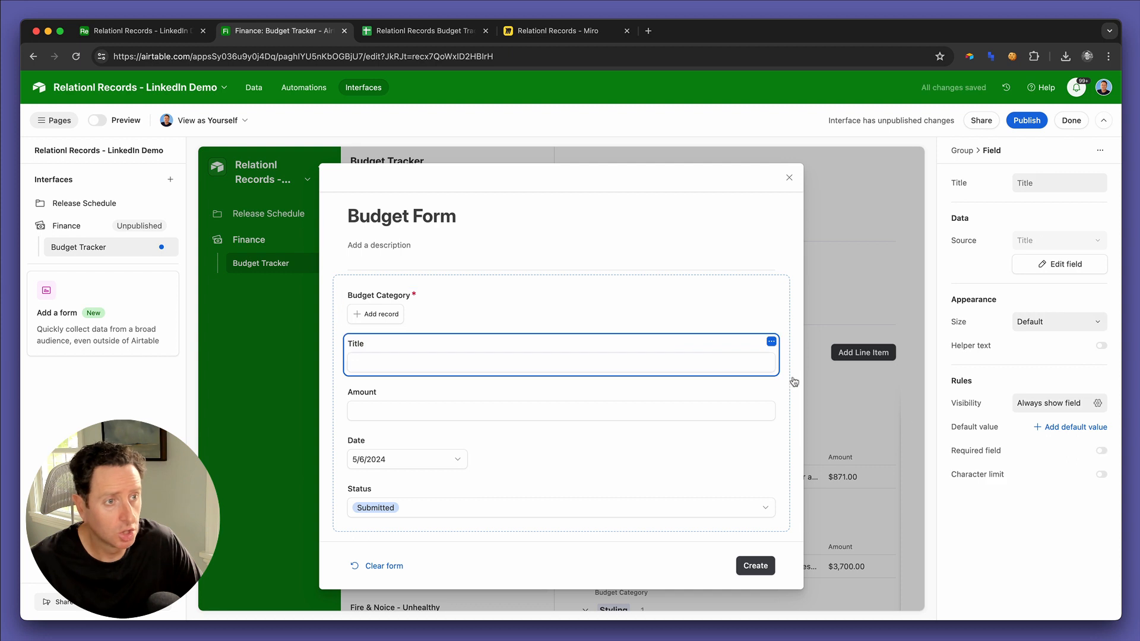
{"action": "left_click", "coordinate": [1101, 451]}
{"action": "left_click", "coordinate": [604, 393]}
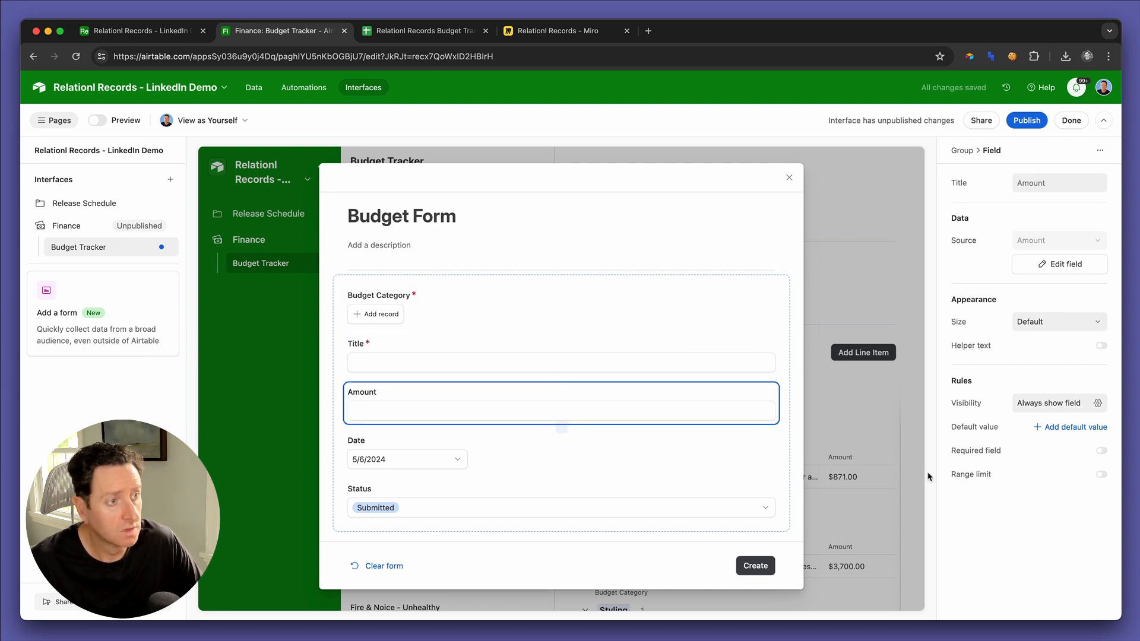
{"action": "left_click", "coordinate": [1101, 451]}
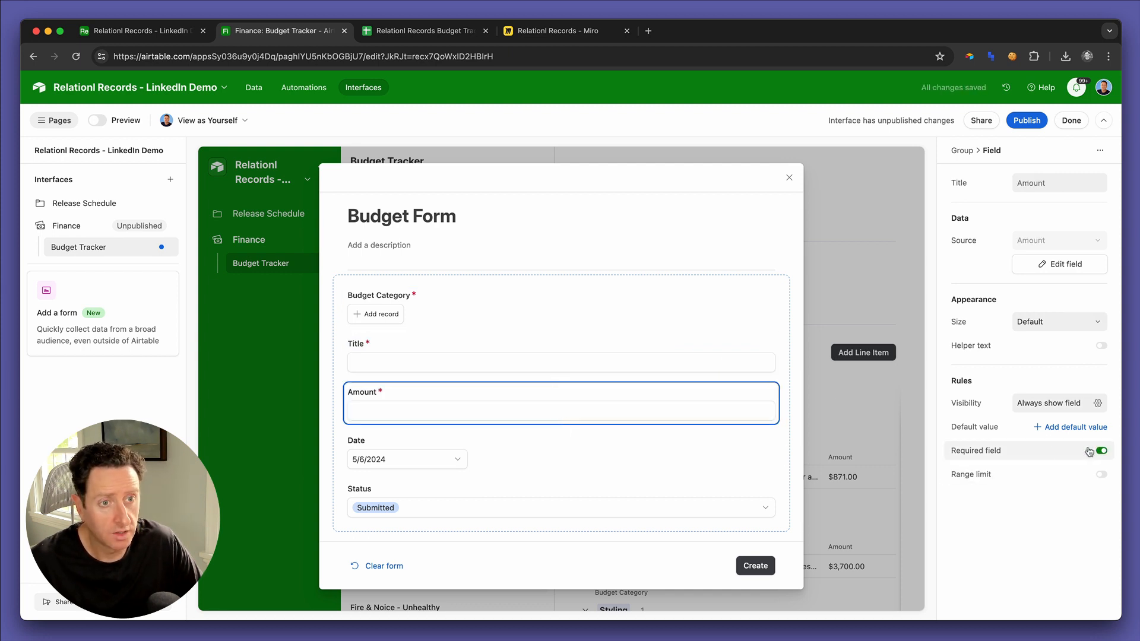
{"action": "left_click", "coordinate": [646, 453]}
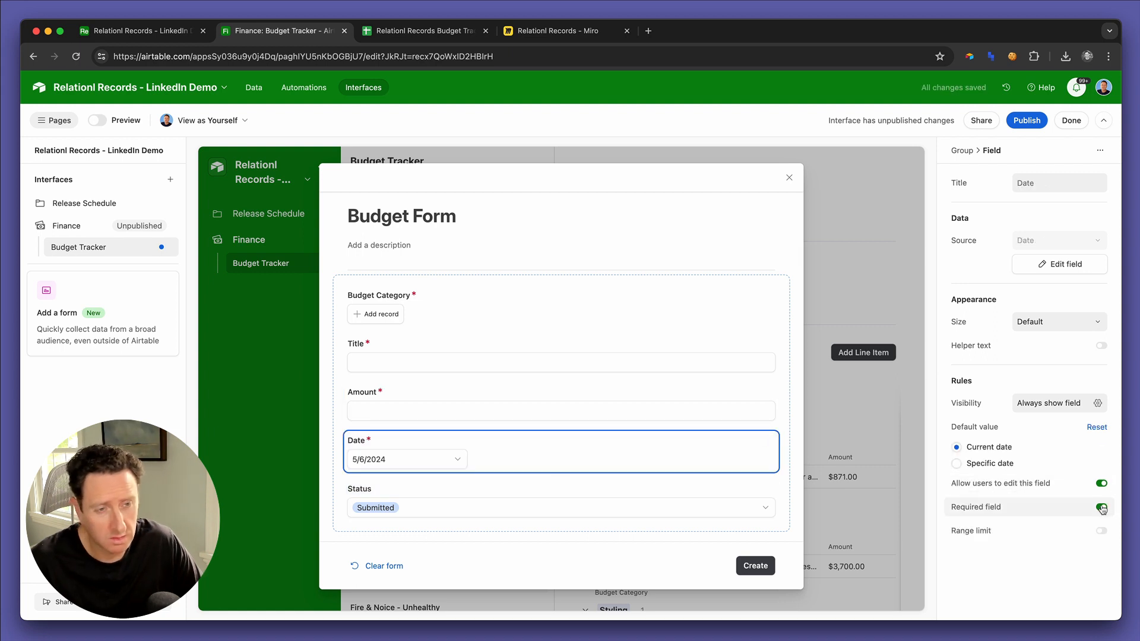
{"action": "left_click", "coordinate": [635, 496]}
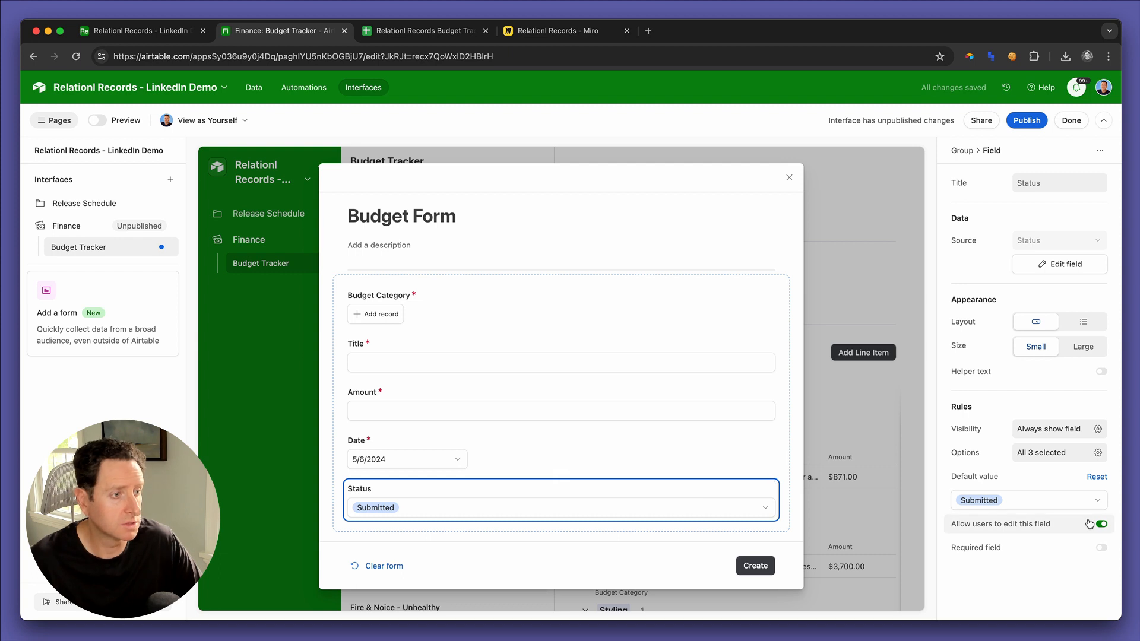
{"action": "left_click", "coordinate": [1102, 548]}
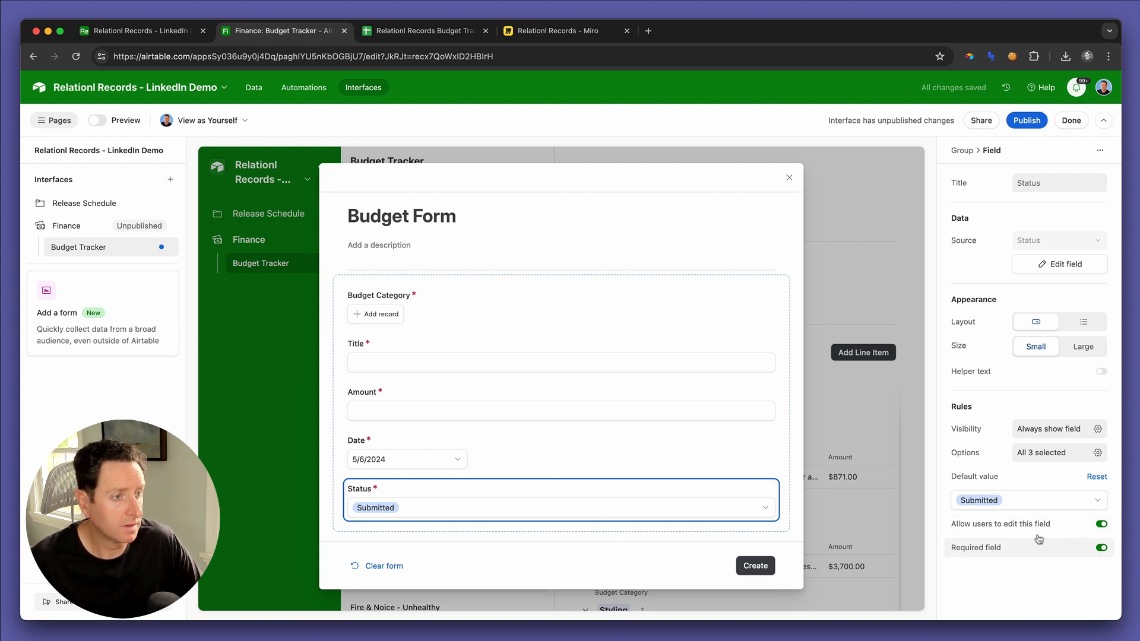
Step: Place the Status field beside Date on the same row of the Budget Form and close the form
{"action": "mouse_move", "coordinate": [732, 483]}
{"action": "left_mouse_down"}
{"action": "mouse_move", "coordinate": [735, 458]}
{"action": "mouse_move", "coordinate": [730, 466]}
{"action": "left_mouse_up"}
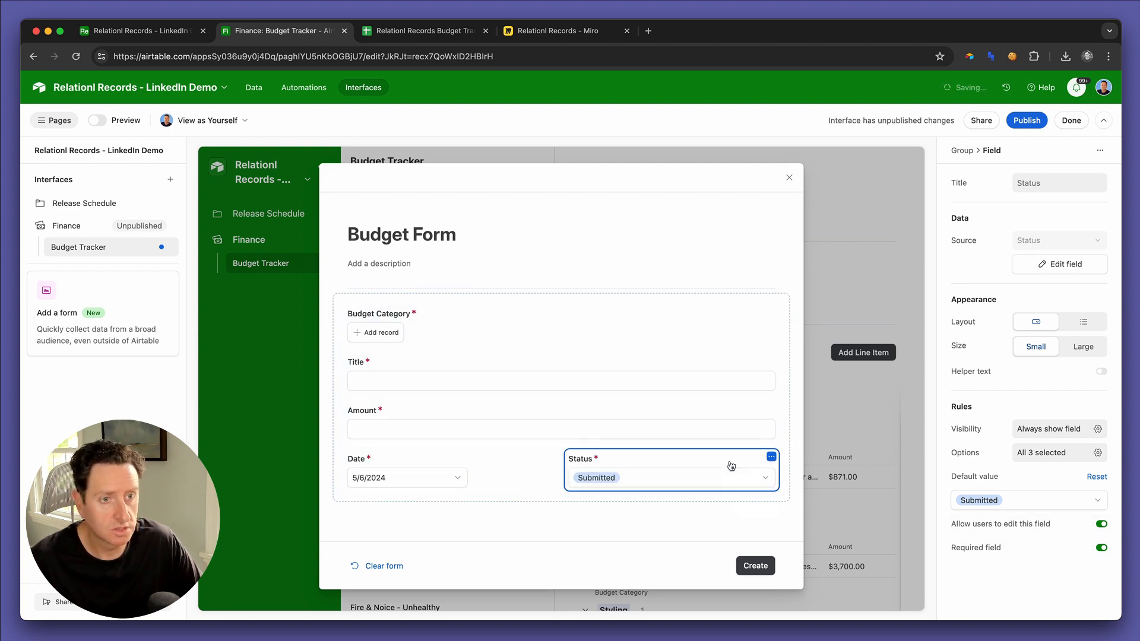
{"action": "left_click", "coordinate": [788, 177]}
Step: Publish the Finance interface without sharing it with existing users
{"action": "scroll", "coordinate": [787, 392], "scroll_direction": "down", "scroll_amount": 3}
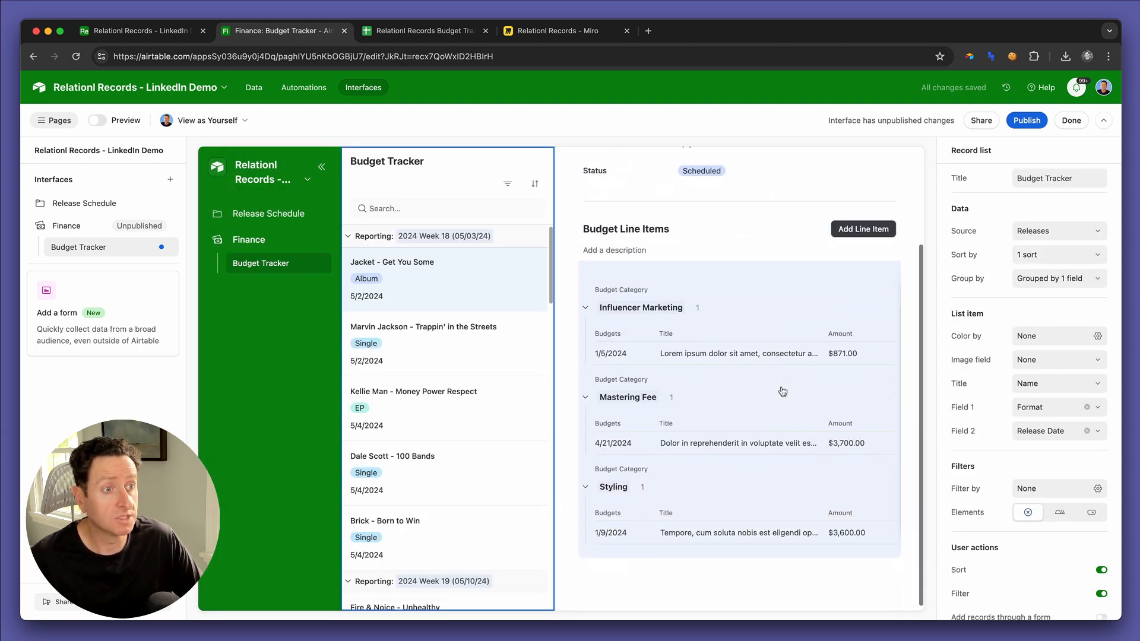
{"action": "scroll", "coordinate": [783, 391], "scroll_direction": "up", "scroll_amount": 3}
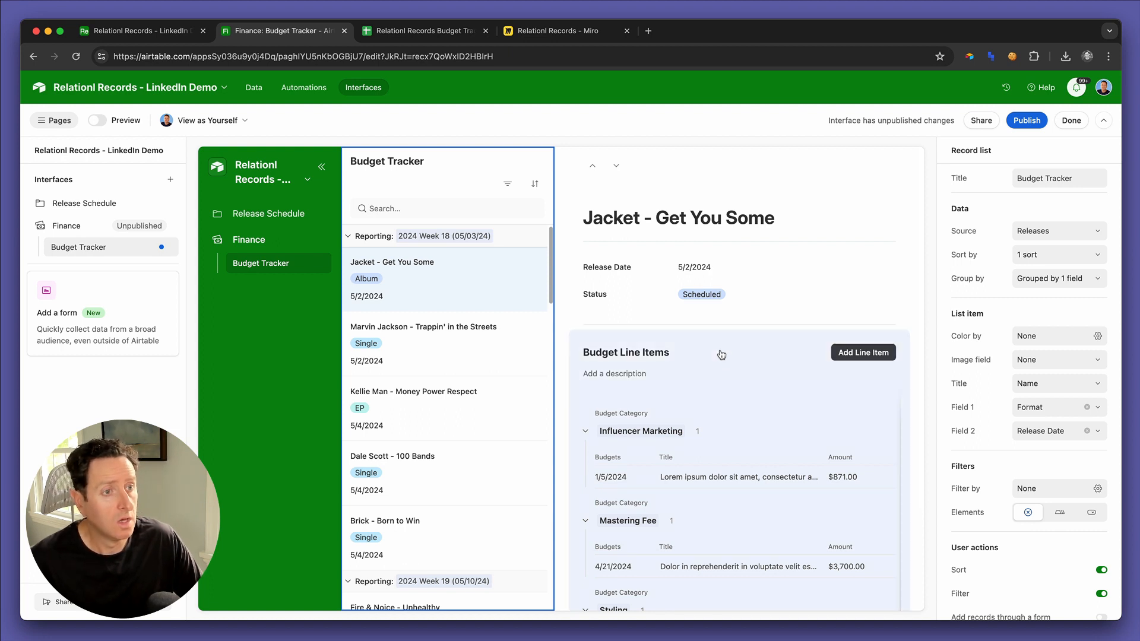
{"action": "left_click", "coordinate": [1023, 124]}
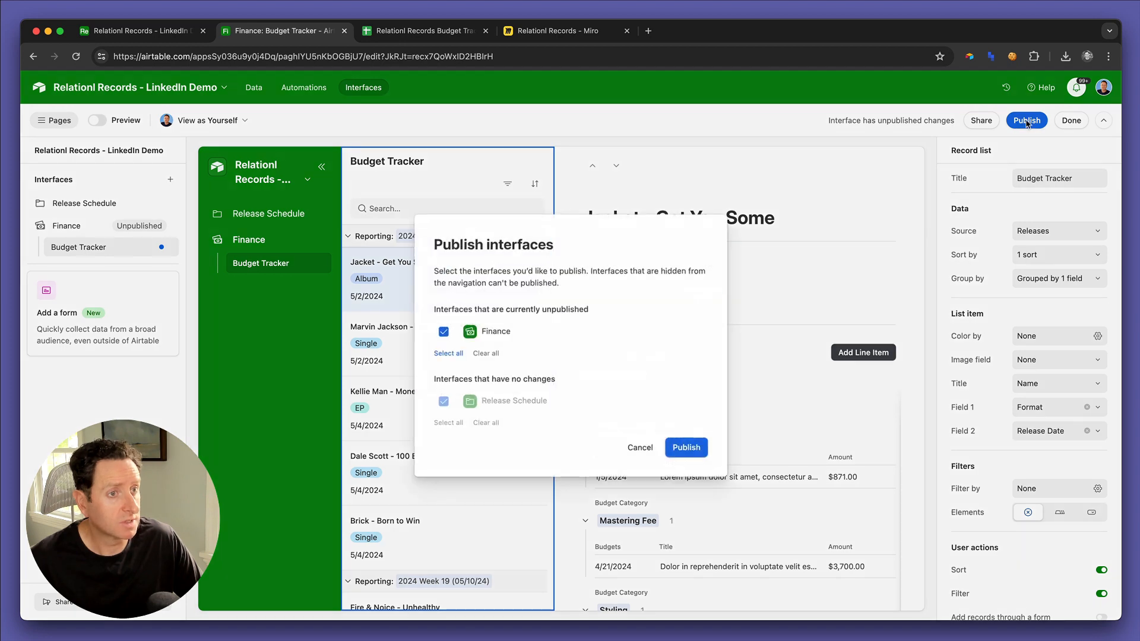
{"action": "left_click", "coordinate": [678, 446]}
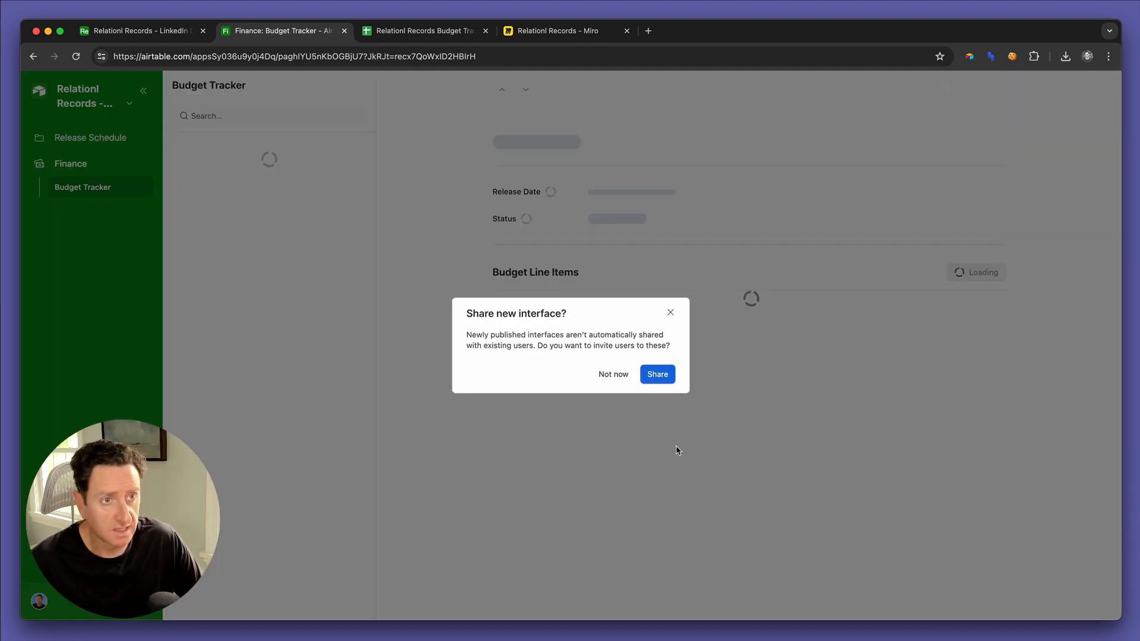
{"action": "left_click", "coordinate": [669, 314]}
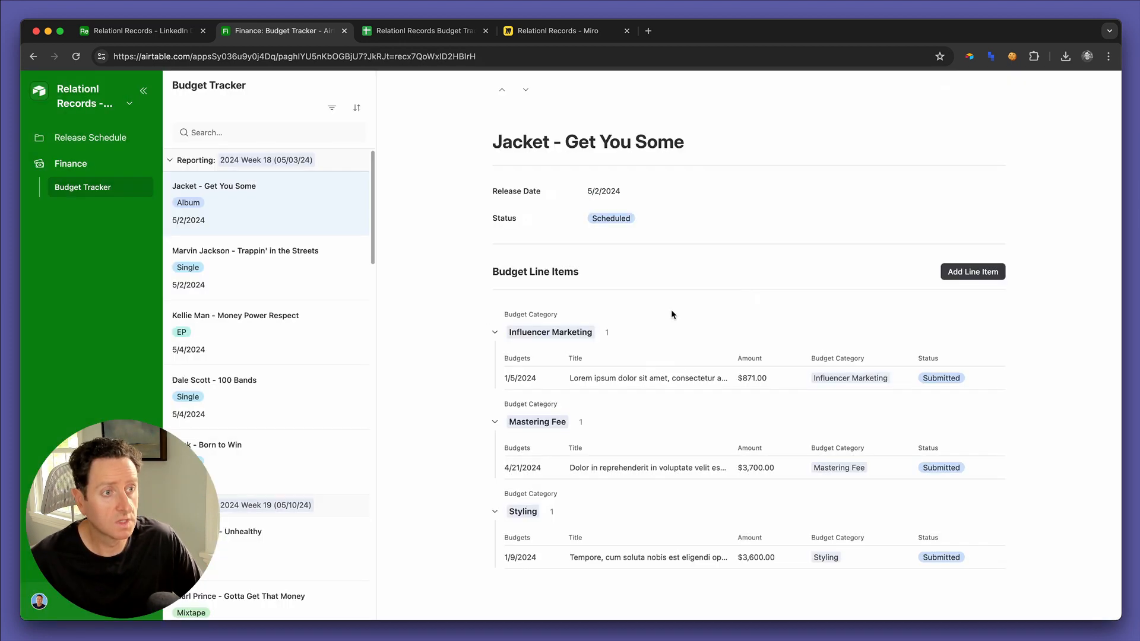
Step: Review the line items of the Trappin' in the Streets and Money Power Respect releases, widening the Title column to read full titles
{"action": "left_click", "coordinate": [279, 279]}
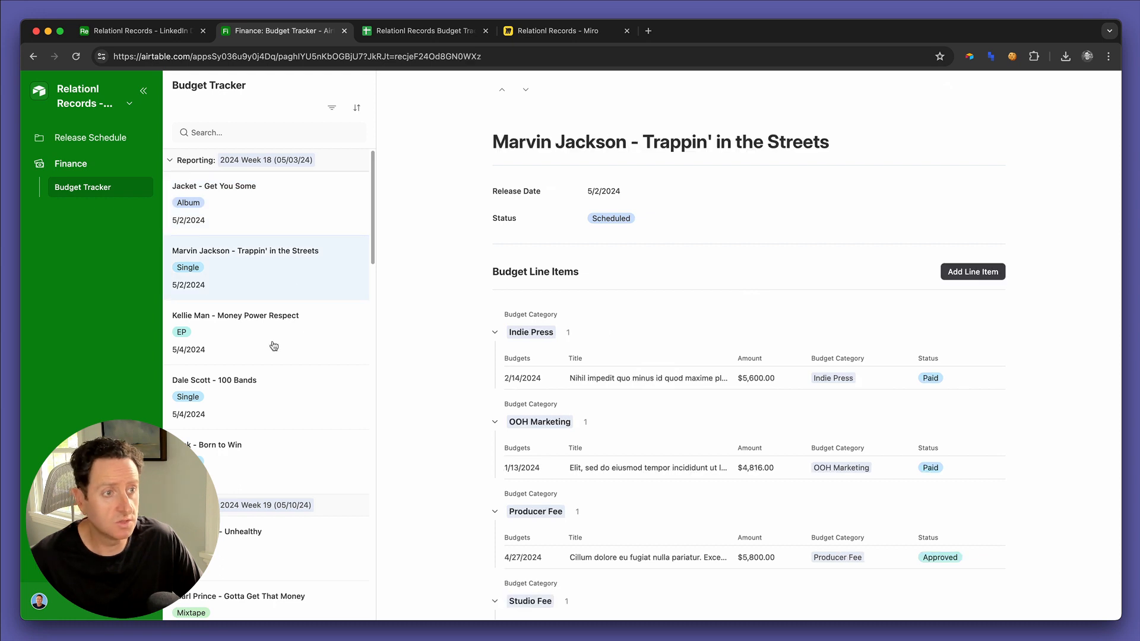
{"action": "left_click", "coordinate": [275, 350]}
{"action": "scroll", "coordinate": [590, 414], "scroll_direction": "down", "scroll_amount": 3}
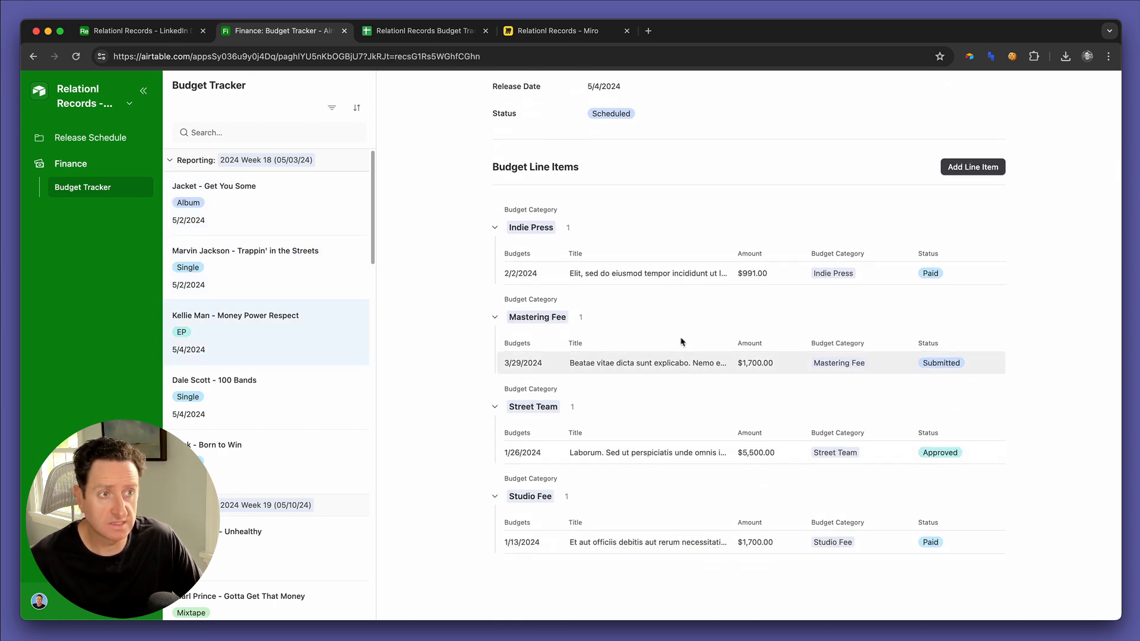
{"action": "left_click_drag", "start_coordinate": [725, 251], "coordinate": [783, 251]}
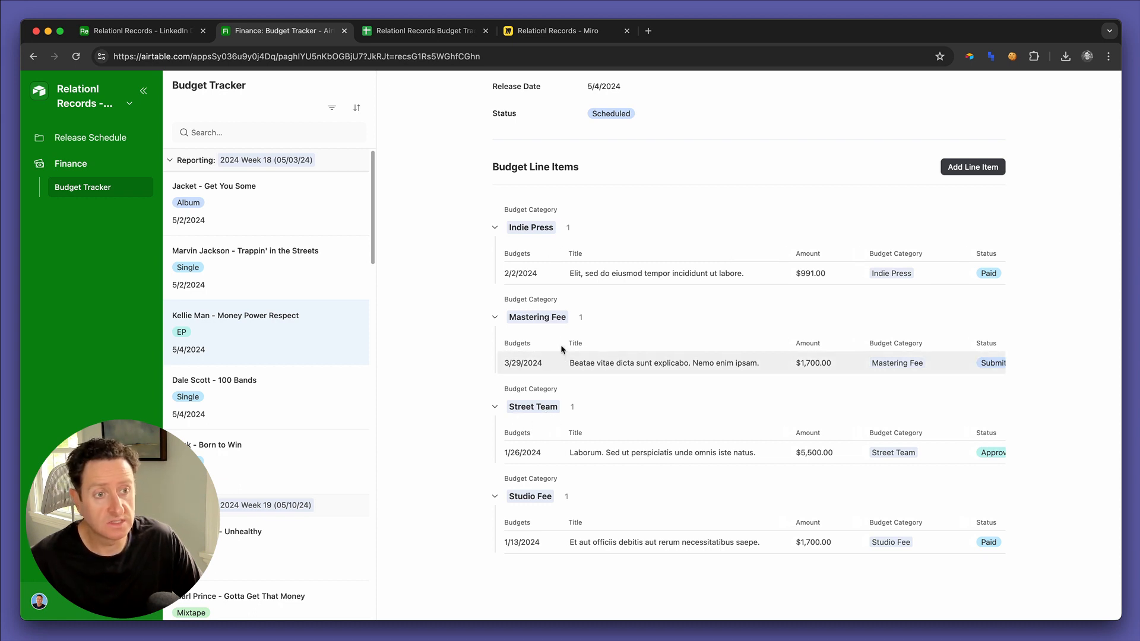
{"action": "scroll", "coordinate": [608, 470], "scroll_direction": "up", "scroll_amount": 3}
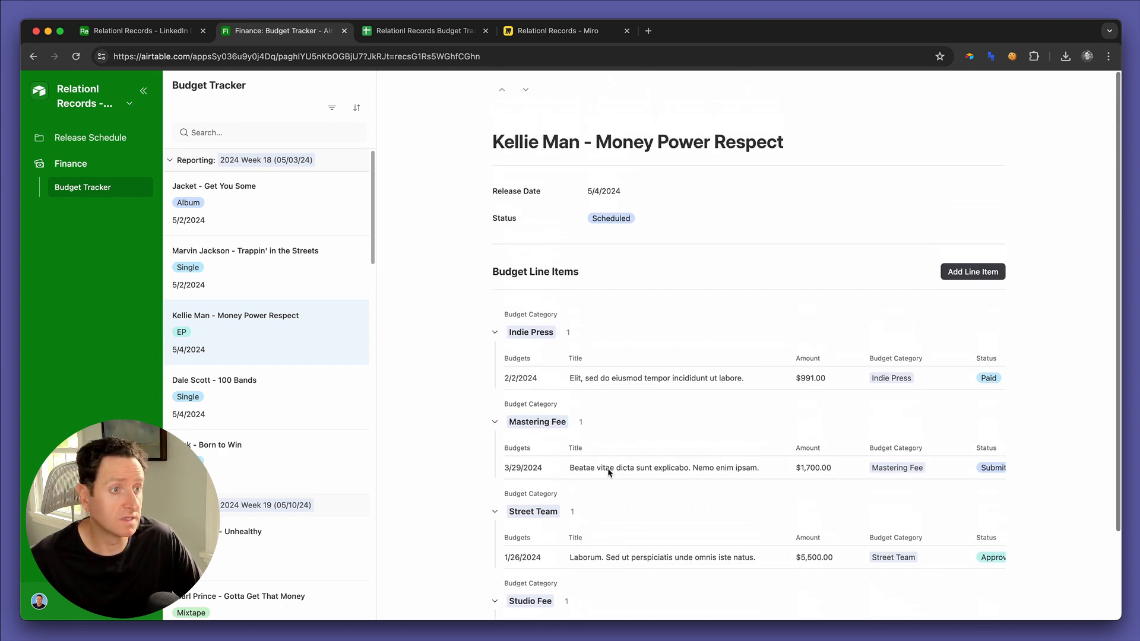
Step: Add a line item to the 100 Bands release with category OOH Marketing, title "DEMO billboard in times square" and amount $14,500.00
{"action": "left_click", "coordinate": [265, 394]}
{"action": "left_click", "coordinate": [969, 276]}
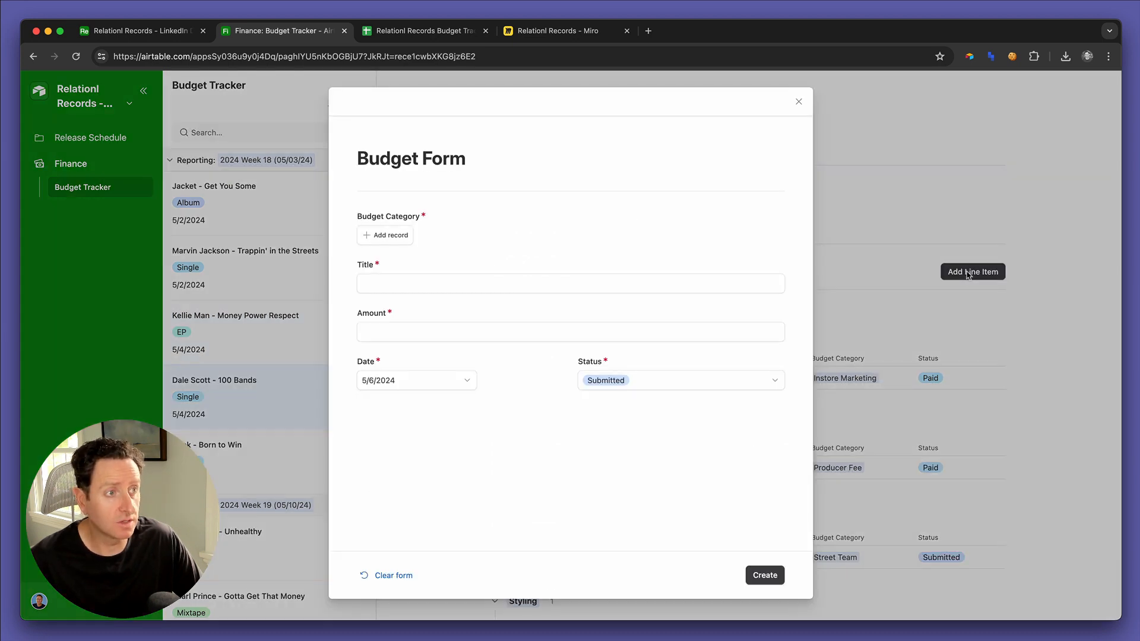
{"action": "left_click", "coordinate": [406, 237]}
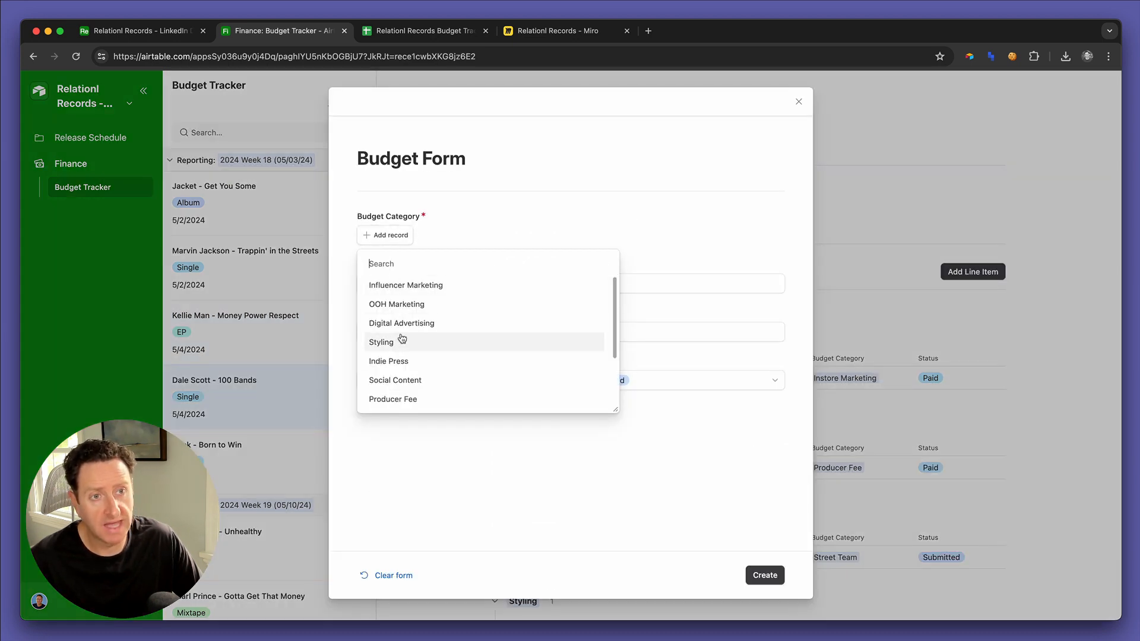
{"action": "left_click", "coordinate": [400, 309]}
{"action": "left_click", "coordinate": [399, 285]}
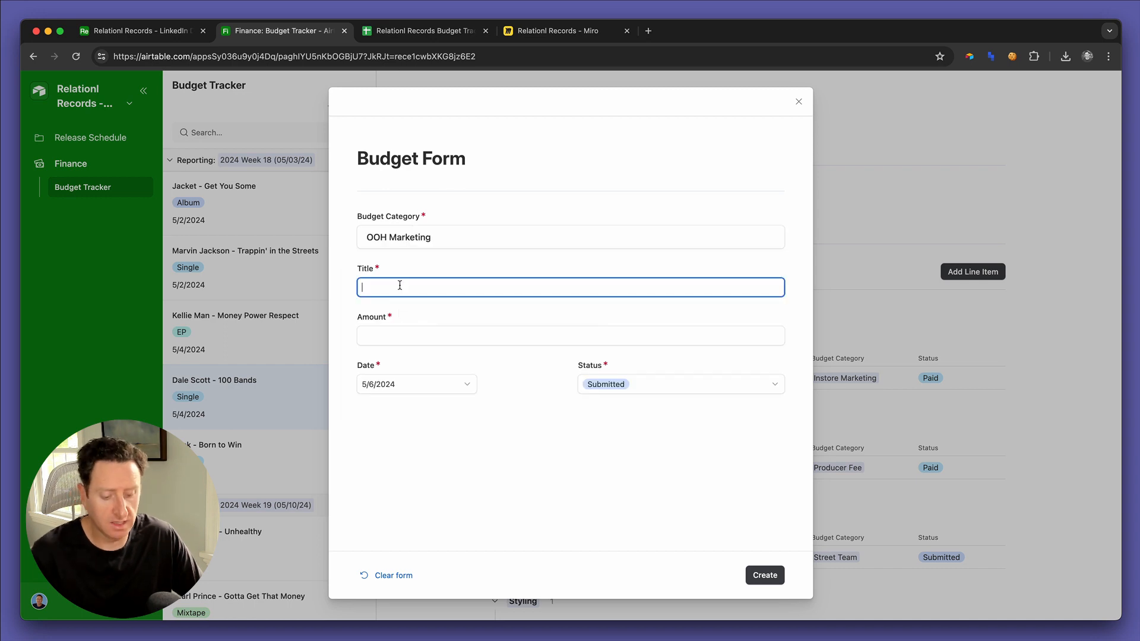
{"action": "type", "text": "DEMO billboard in times square"}
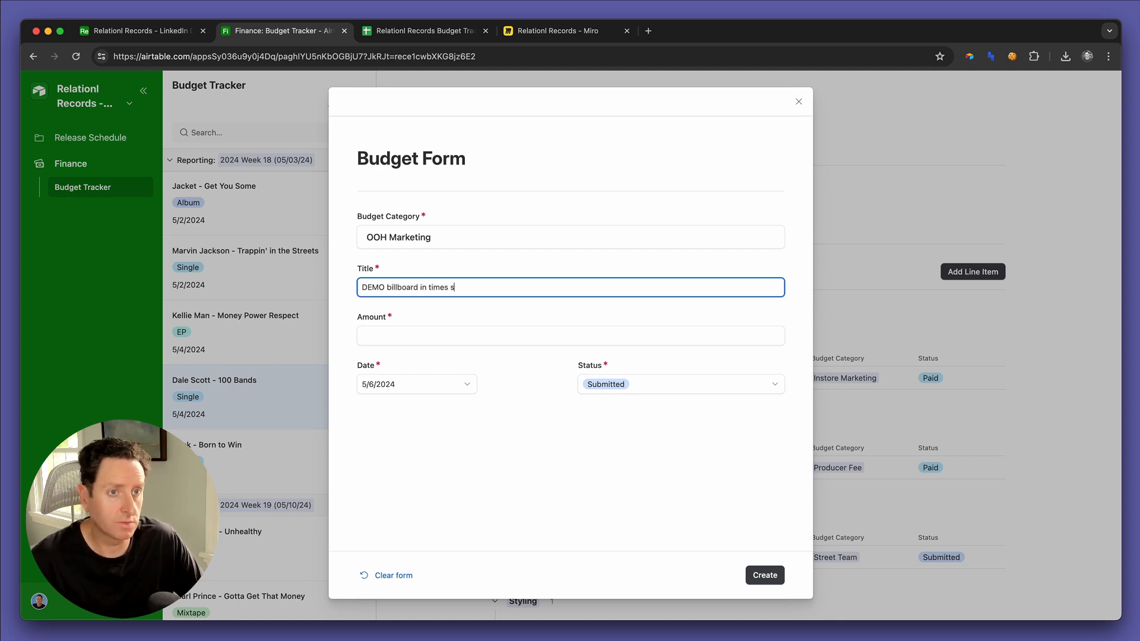
{"action": "left_click", "coordinate": [372, 340]}
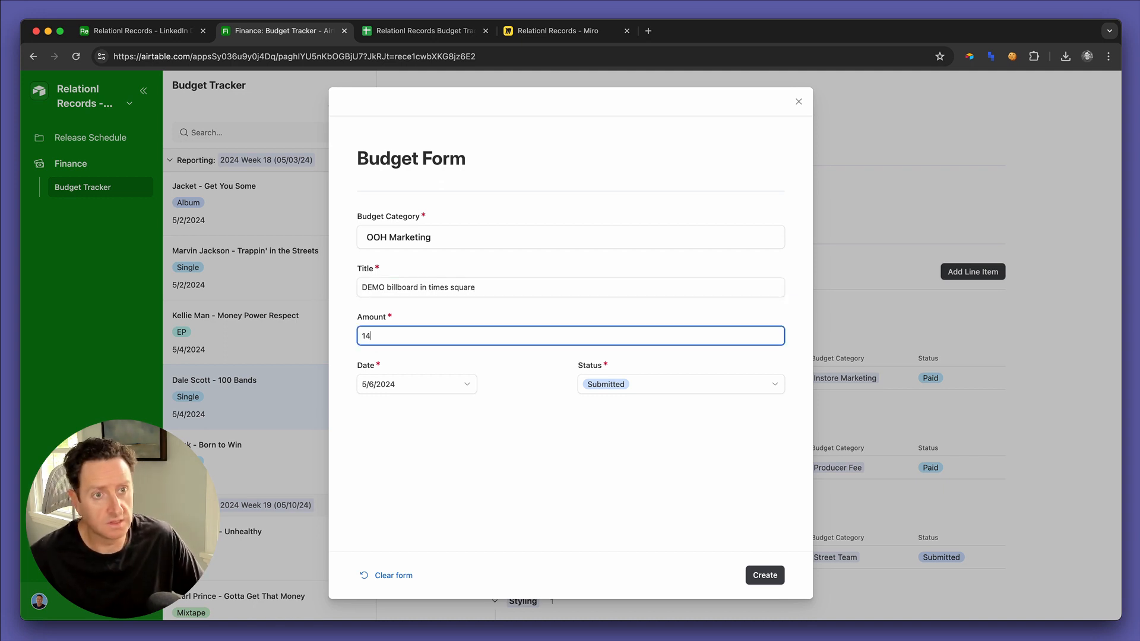
{"action": "left_click", "coordinate": [755, 575]}
Step: Examine the 100 Bands release's budget line items and how they are grouped by budget category
{"action": "scroll", "coordinate": [752, 475], "scroll_direction": "down", "scroll_amount": 1}
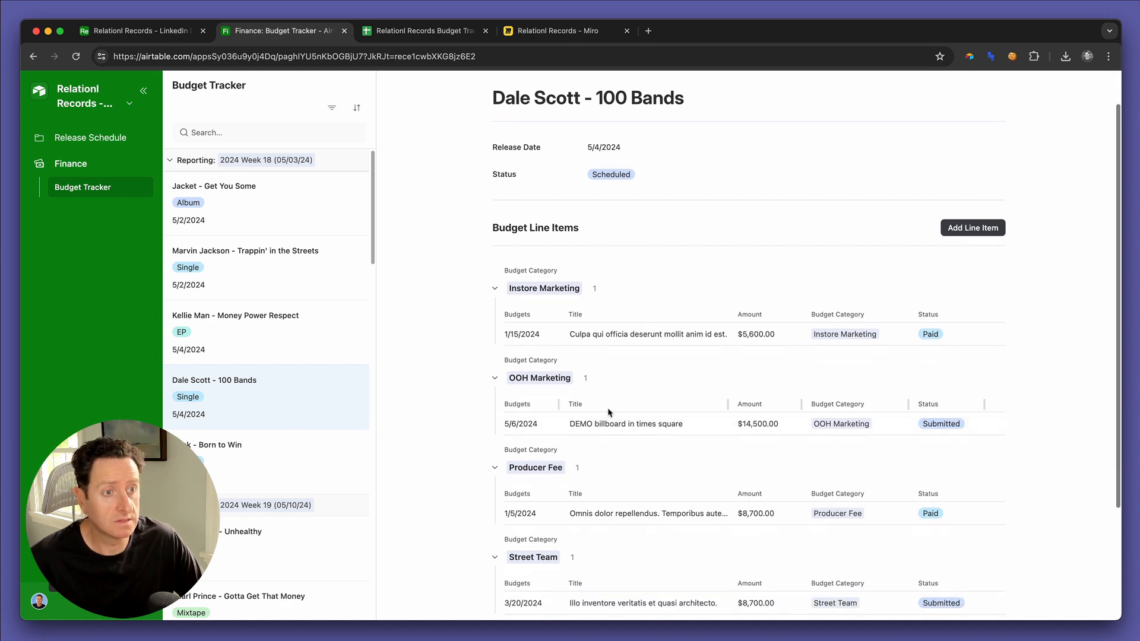
{"action": "scroll", "coordinate": [768, 417], "scroll_direction": "down", "scroll_amount": 3}
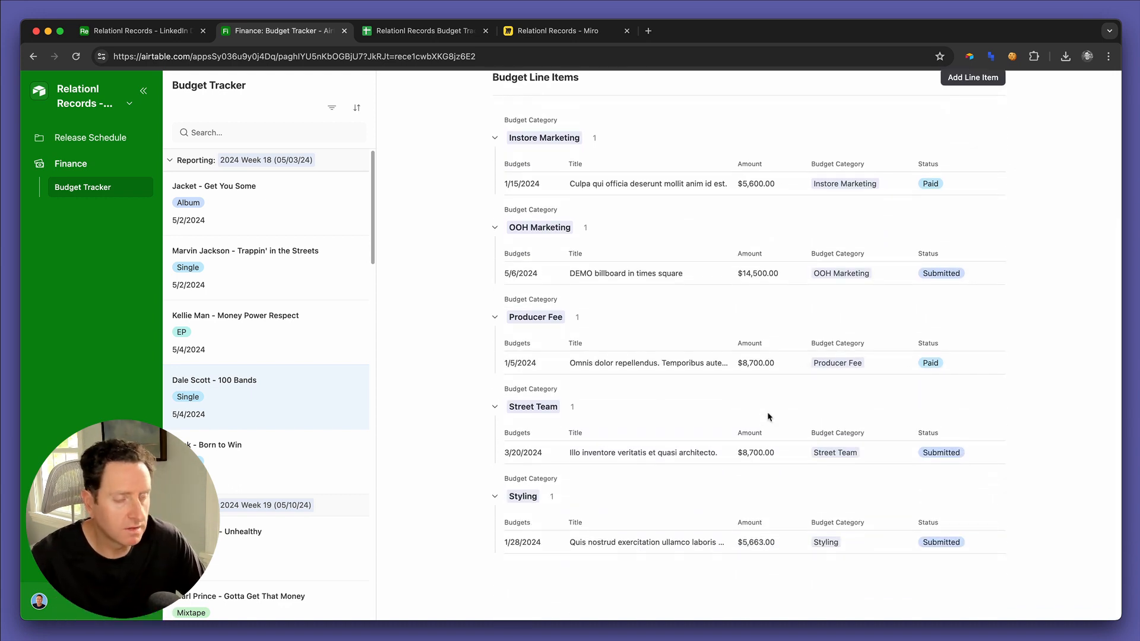
{"action": "scroll", "coordinate": [768, 416], "scroll_direction": "up", "scroll_amount": 4}
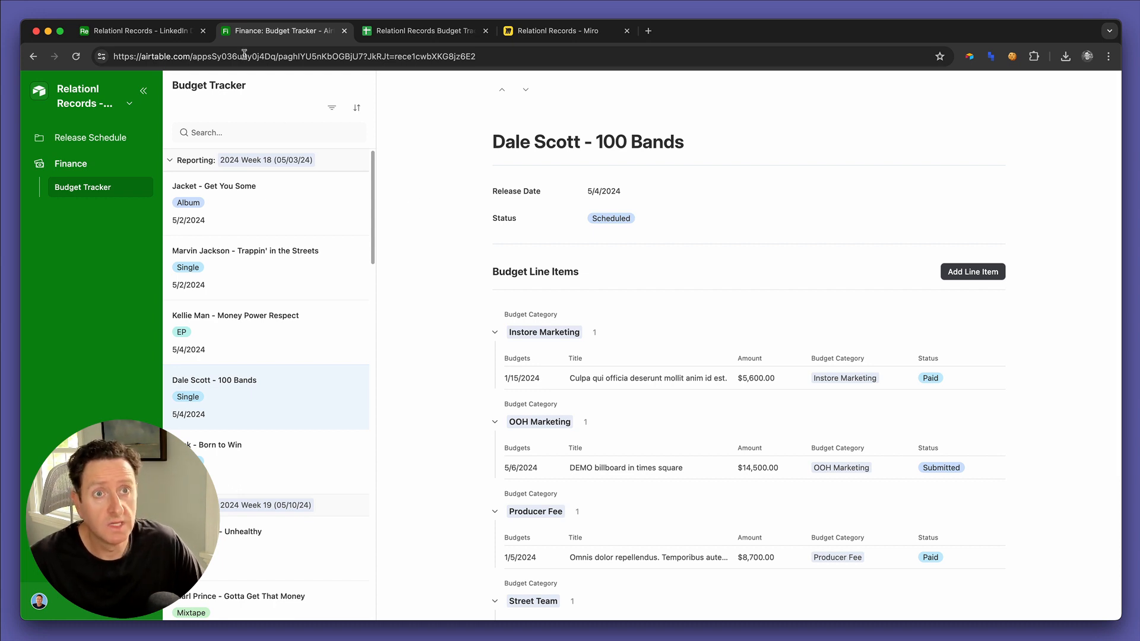
{"action": "scroll", "coordinate": [664, 450], "scroll_direction": "down", "scroll_amount": 3}
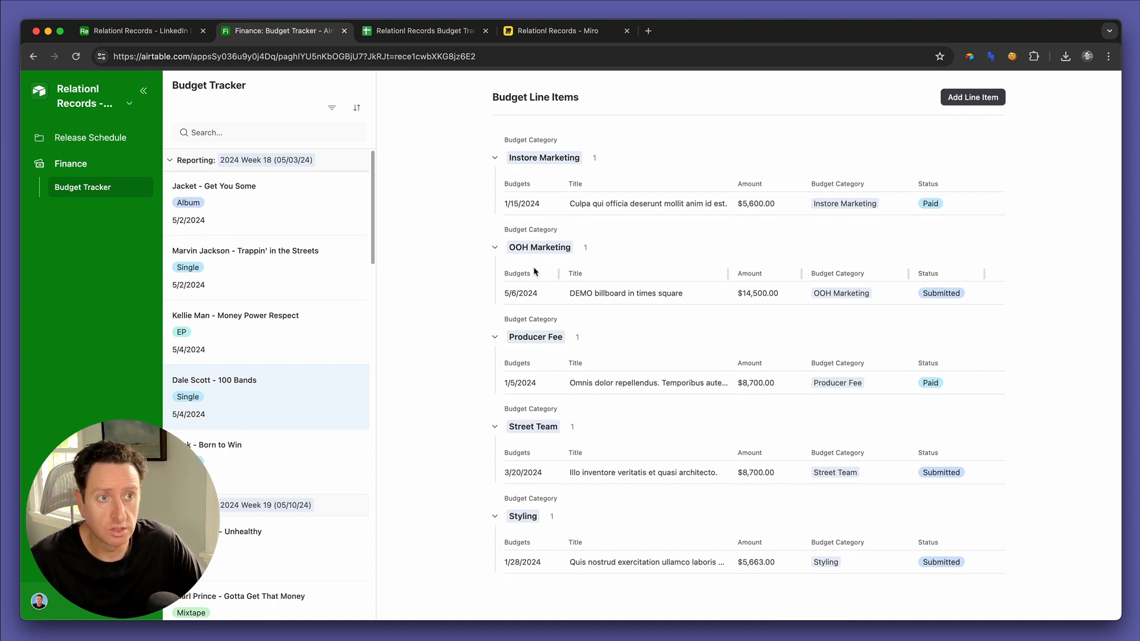
{"action": "scroll", "coordinate": [527, 449], "scroll_direction": "down", "scroll_amount": 1}
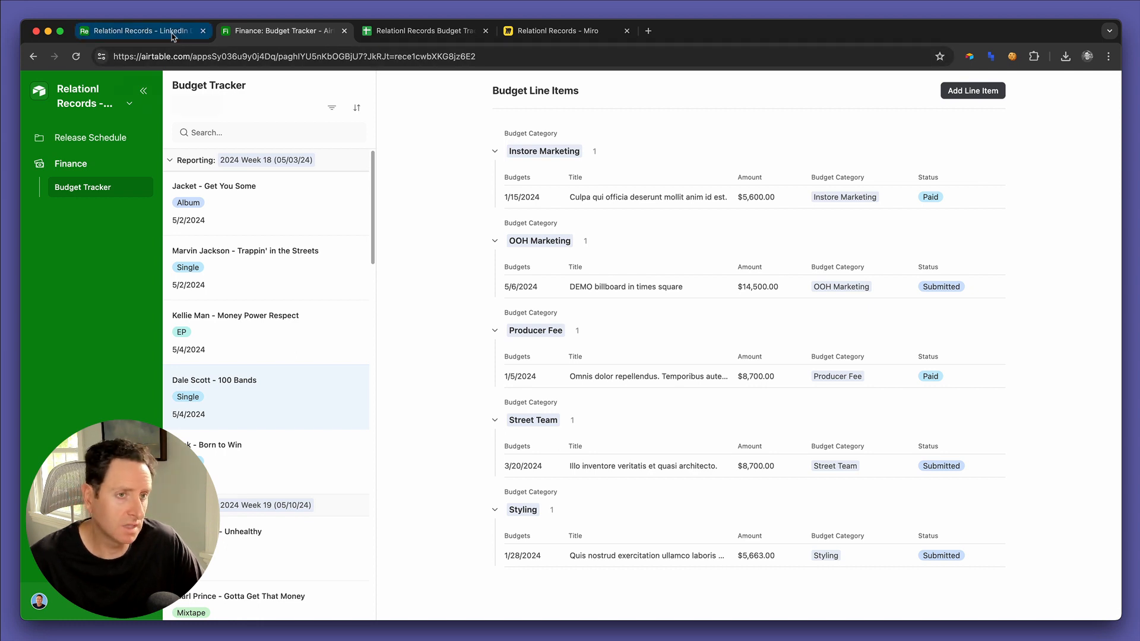
{"action": "scroll", "coordinate": [710, 401], "scroll_direction": "up", "scroll_amount": 3}
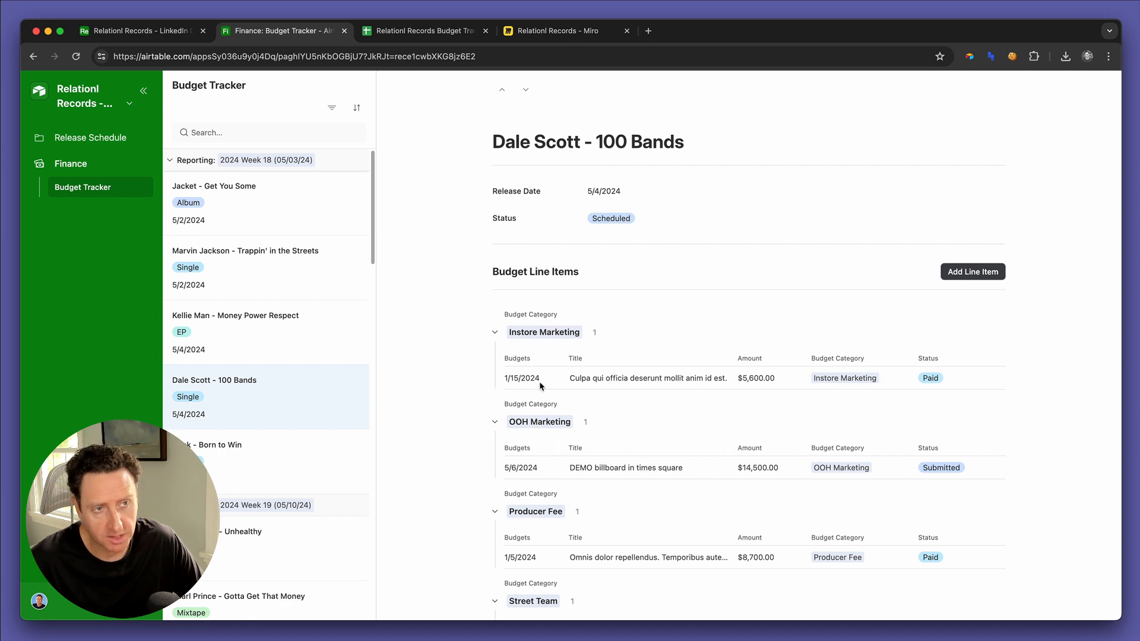
{"action": "scroll", "coordinate": [543, 383], "scroll_direction": "down", "scroll_amount": 2}
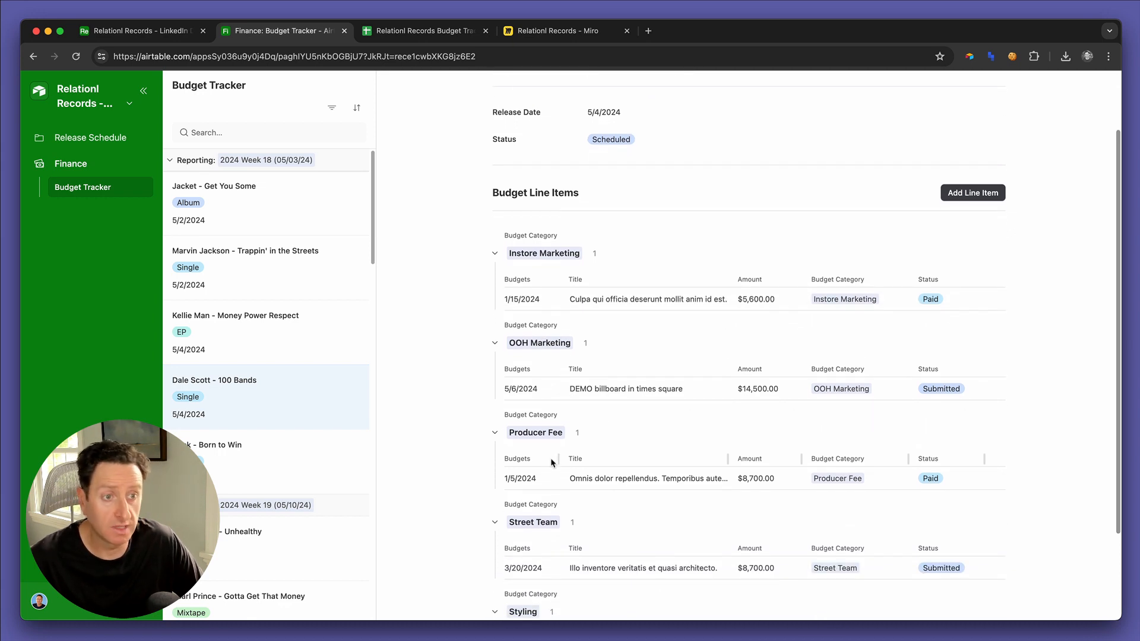
{"action": "scroll", "coordinate": [550, 458], "scroll_direction": "down", "scroll_amount": 1}
{"action": "scroll", "coordinate": [555, 450], "scroll_direction": "up", "scroll_amount": 3}
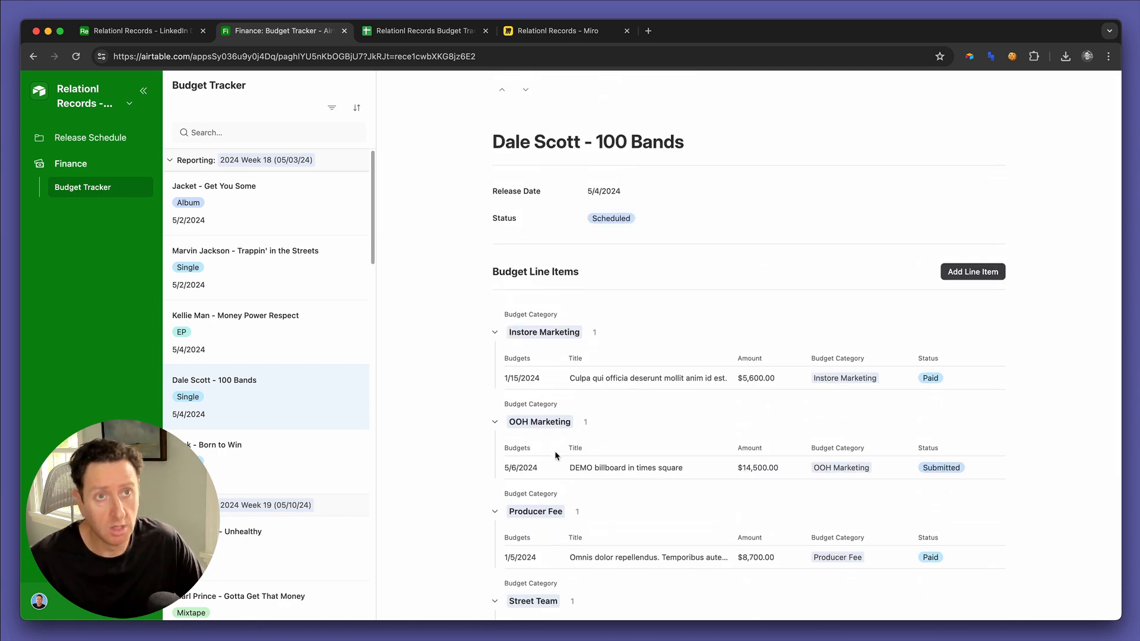
Step: Switch to the base's Budget Categories table and widen its Budget Line Items column
{"action": "left_click", "coordinate": [144, 31]}
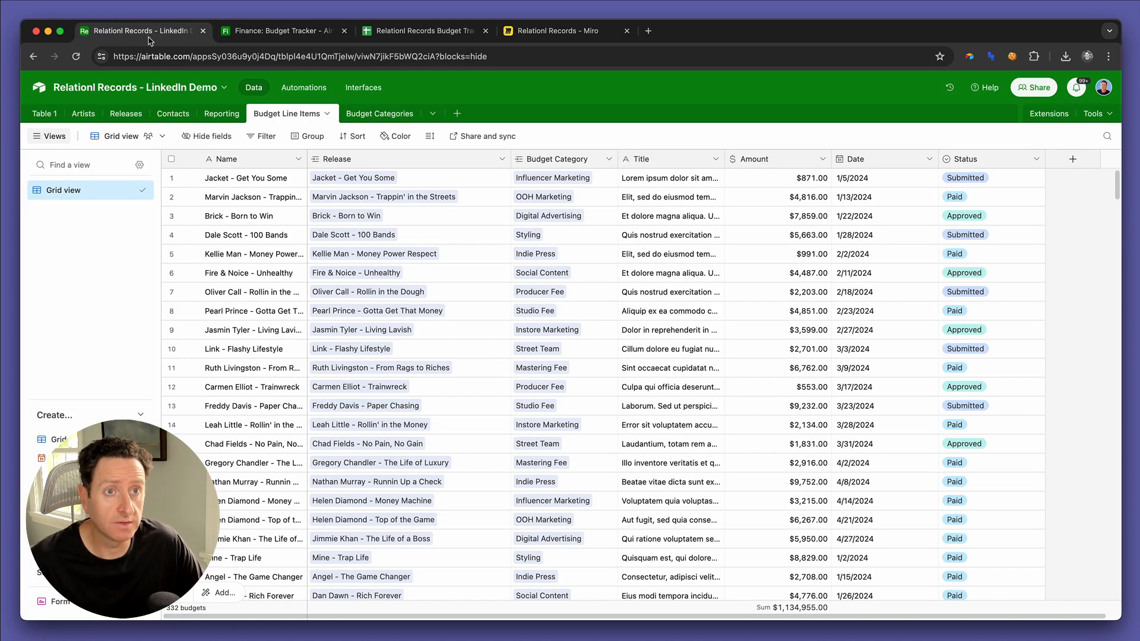
{"action": "left_click", "coordinate": [380, 114]}
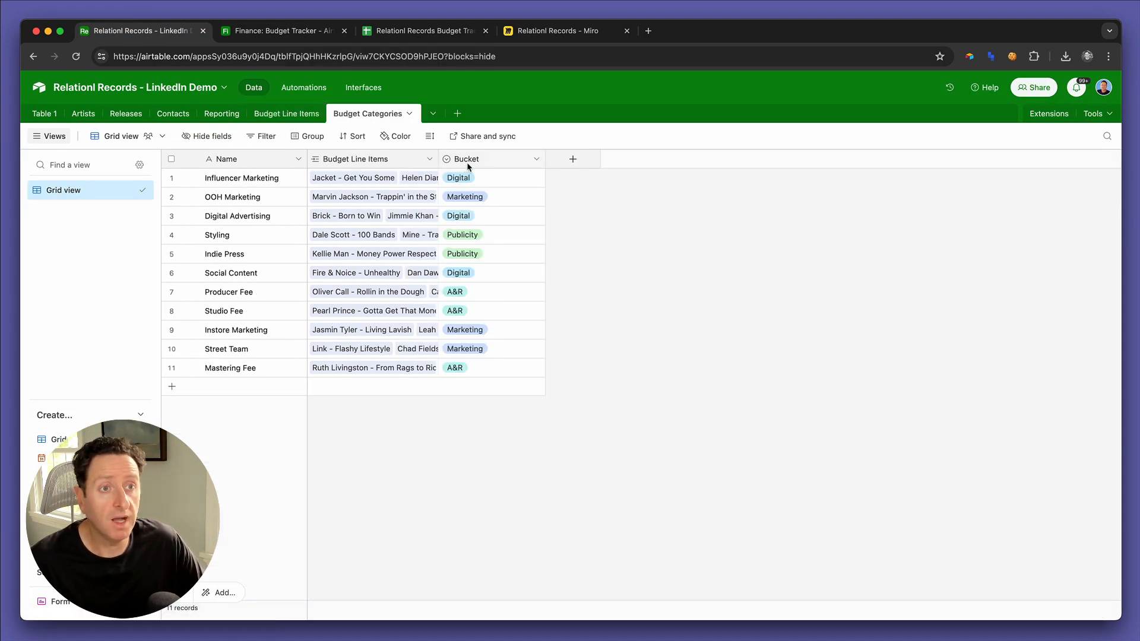
{"action": "left_click_drag", "start_coordinate": [438, 159], "coordinate": [473, 159]}
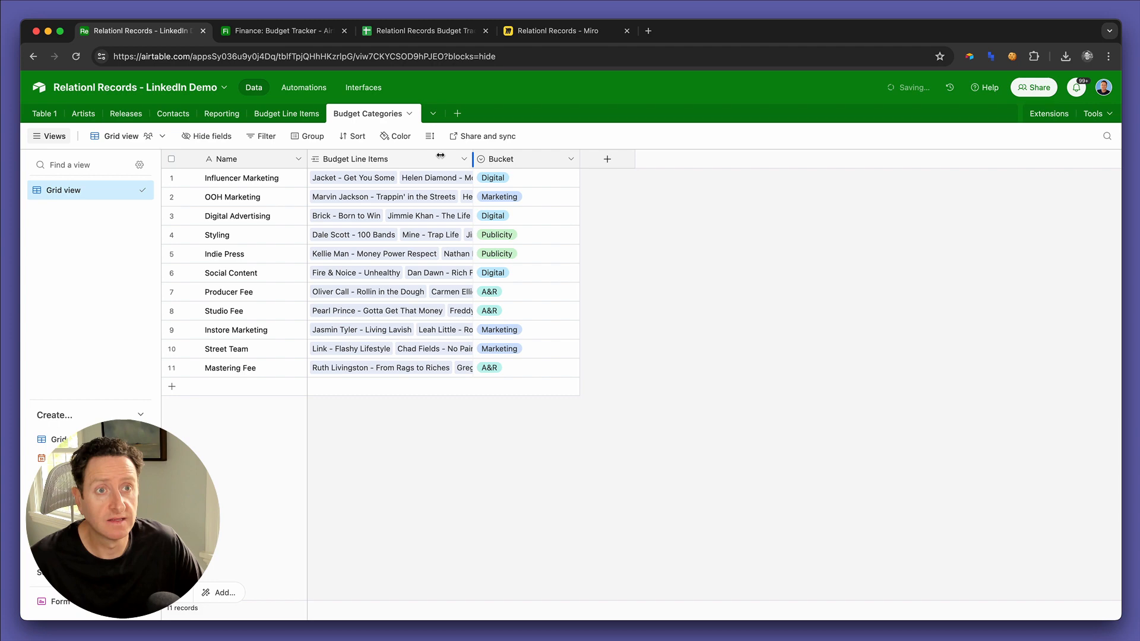
Step: Add a lookup of the Bucket field from Budget Categories to the Budget Line Items table
{"action": "left_click", "coordinate": [287, 113]}
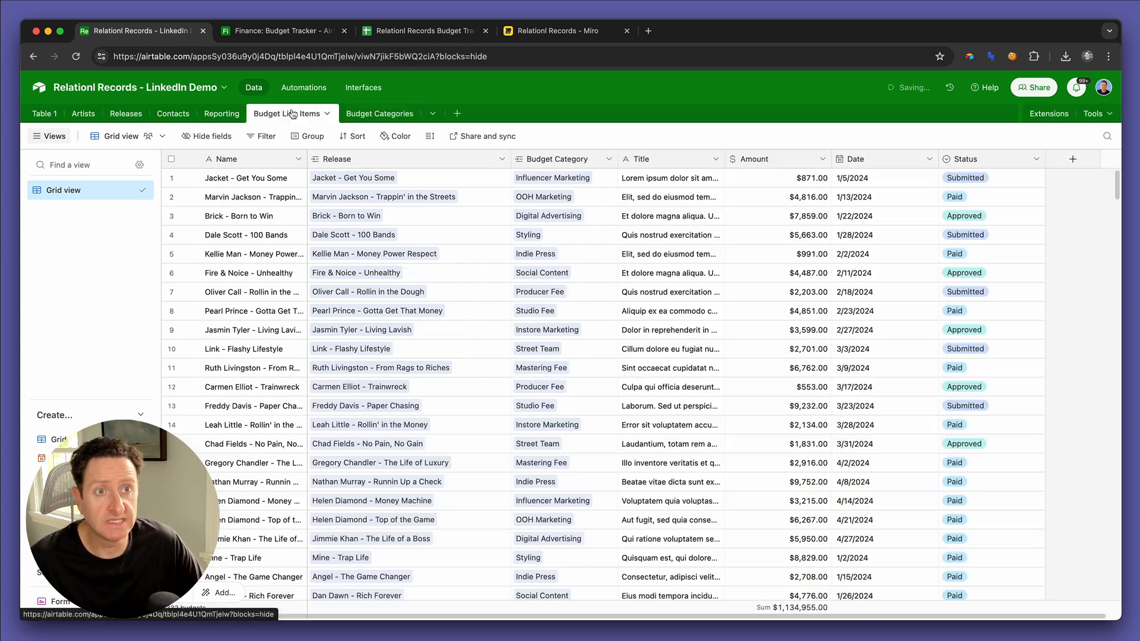
{"action": "left_click", "coordinate": [608, 160]}
{"action": "left_click", "coordinate": [591, 206]}
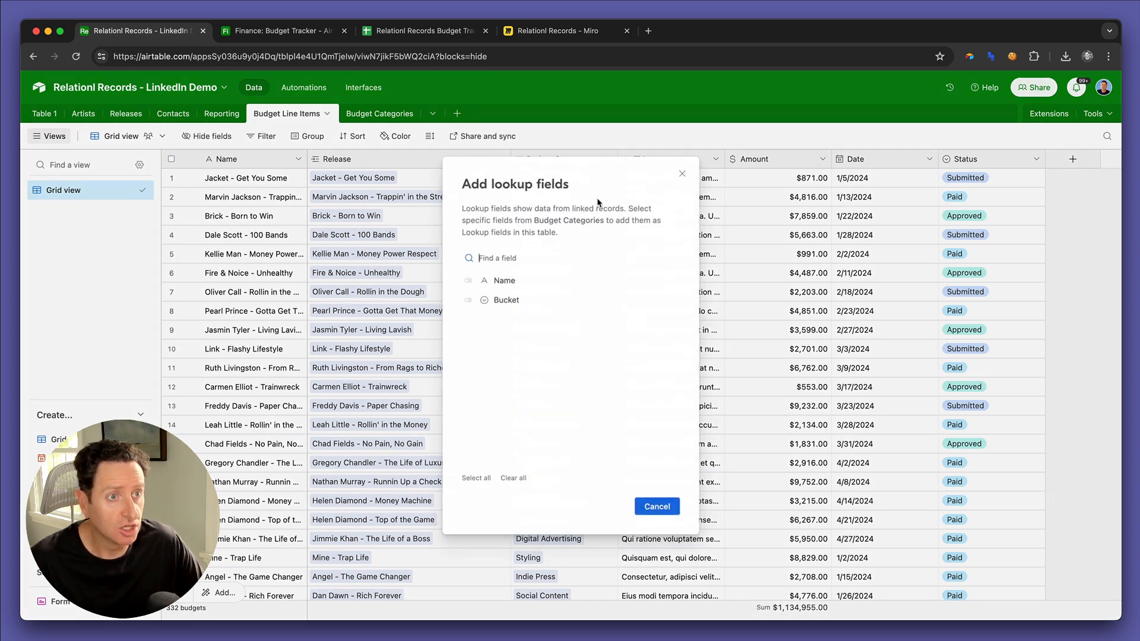
{"action": "left_click", "coordinate": [522, 301]}
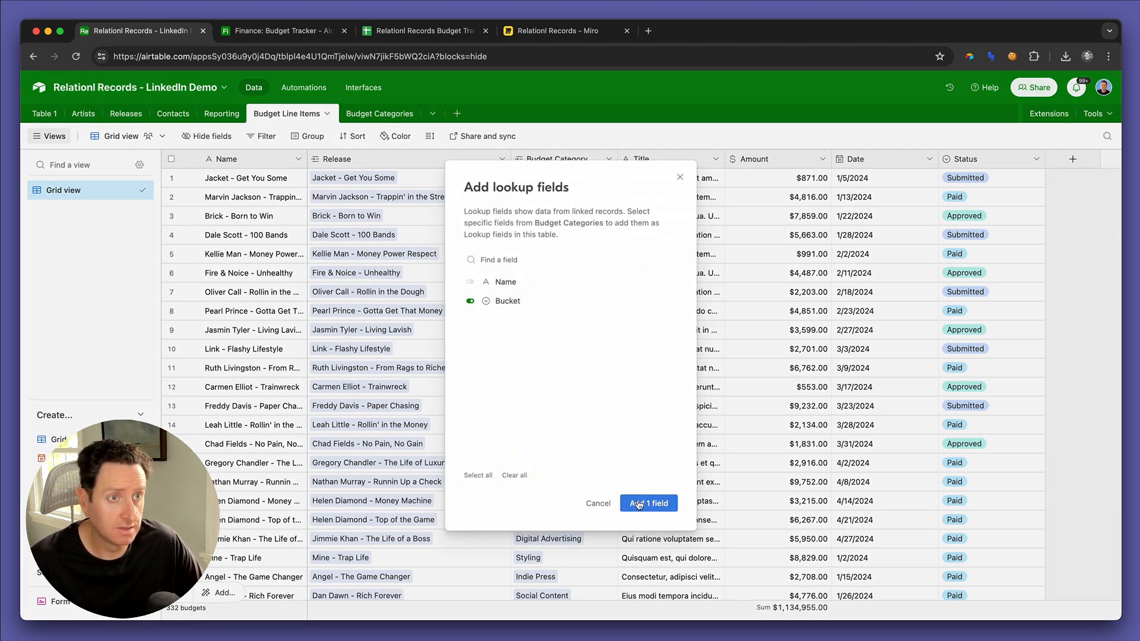
{"action": "left_click", "coordinate": [644, 502]}
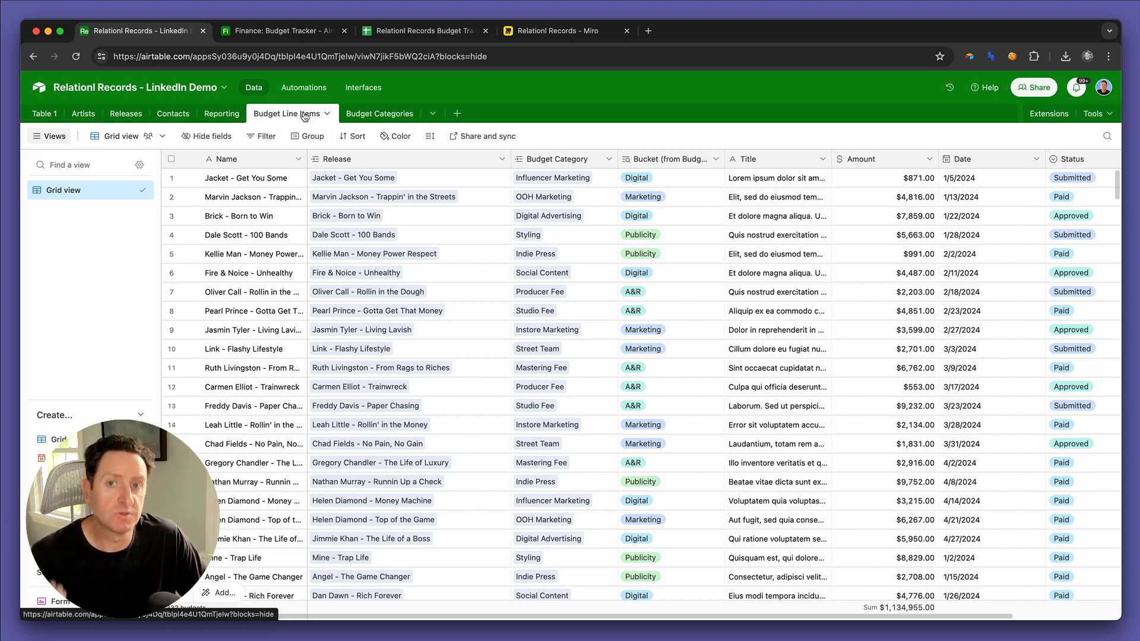
Step: Return to the published Finance interface and reopen its Budget Tracker page for editing
{"action": "left_click", "coordinate": [278, 33]}
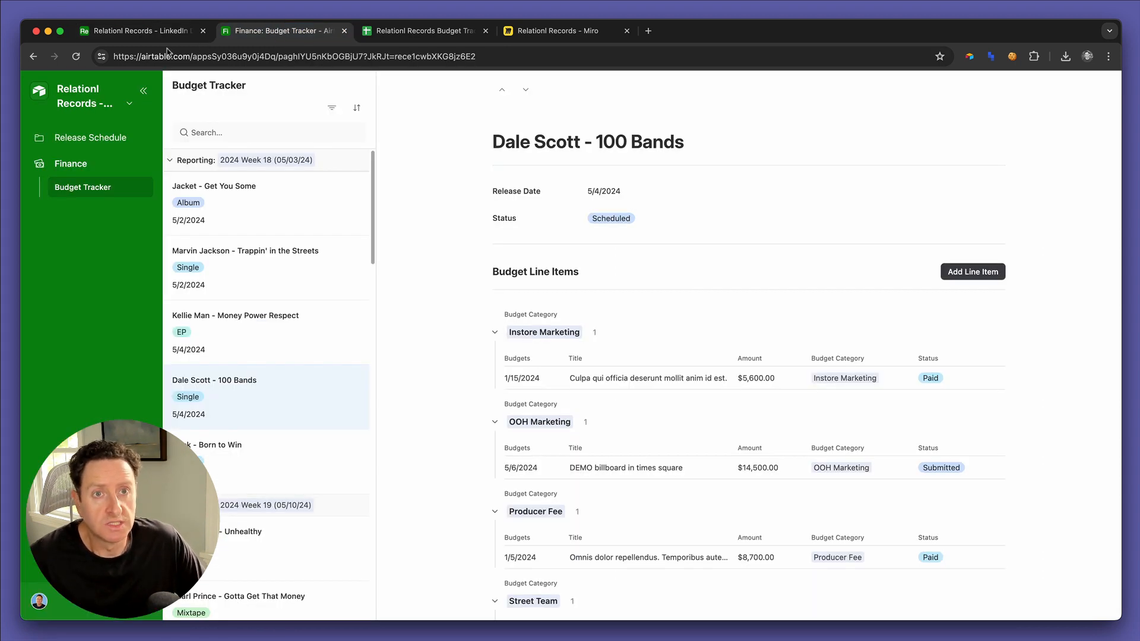
{"action": "left_click", "coordinate": [92, 99]}
{"action": "left_click", "coordinate": [90, 132]}
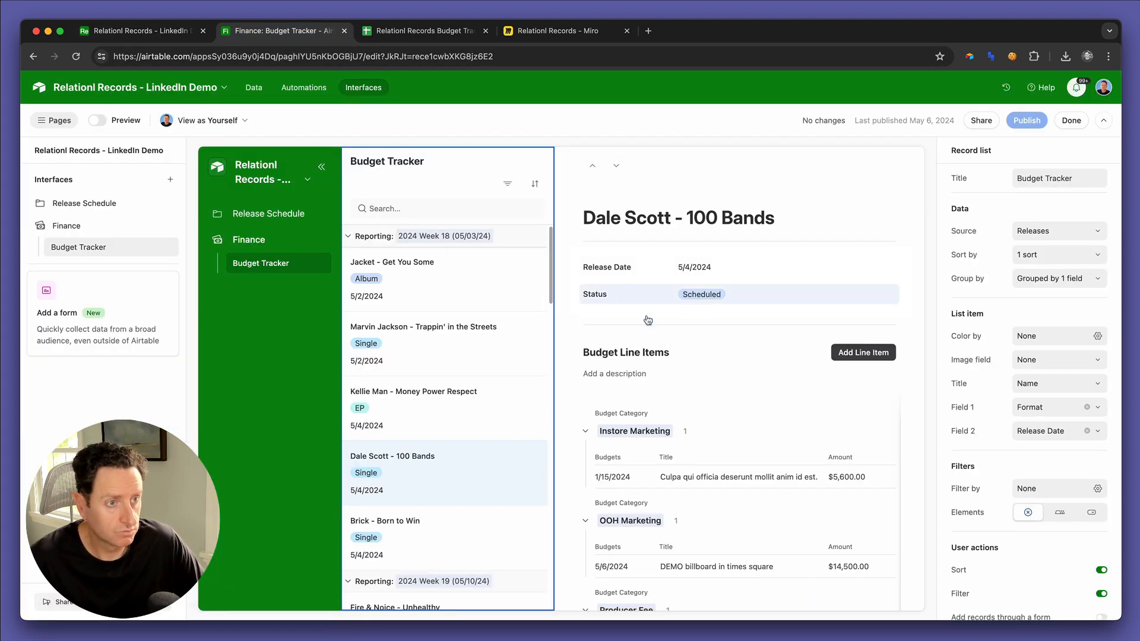
{"action": "left_click", "coordinate": [1026, 283]}
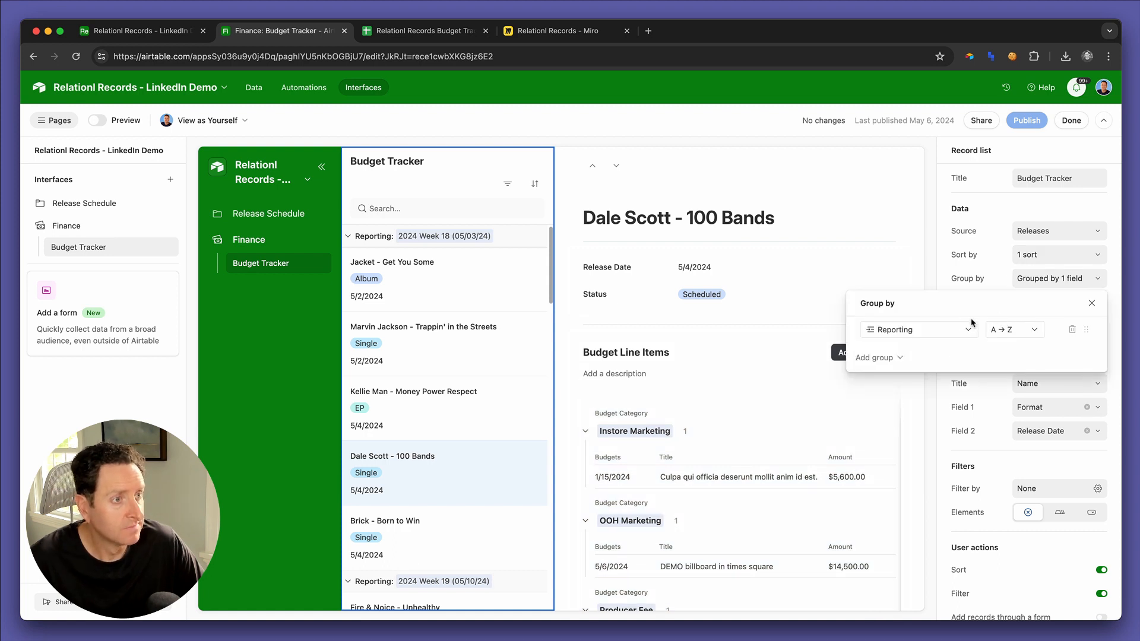
{"action": "left_click", "coordinate": [942, 330]}
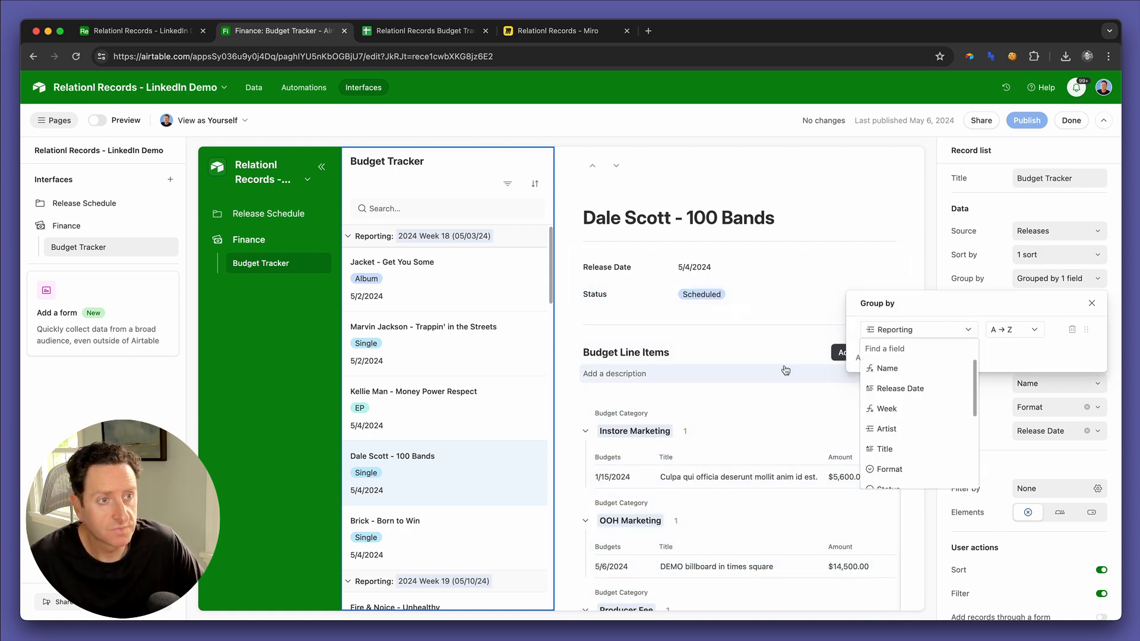
{"action": "left_click", "coordinate": [785, 369]}
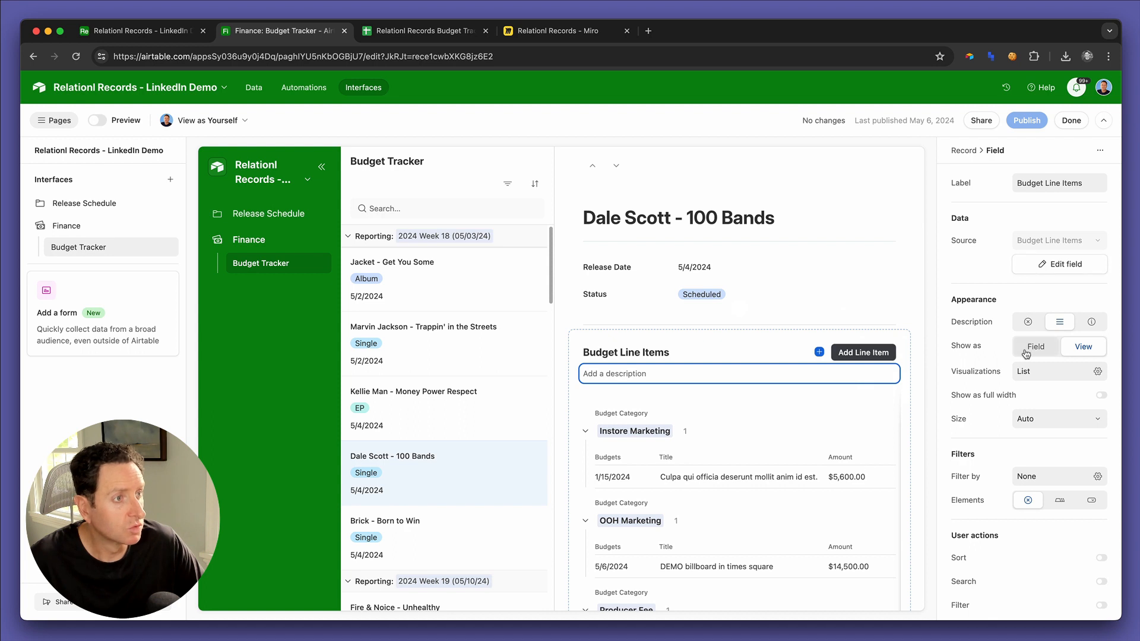
Step: Group the release's Budget Line Items list by Bucket (from Budget Category) instead of by budget category
{"action": "left_click", "coordinate": [858, 417]}
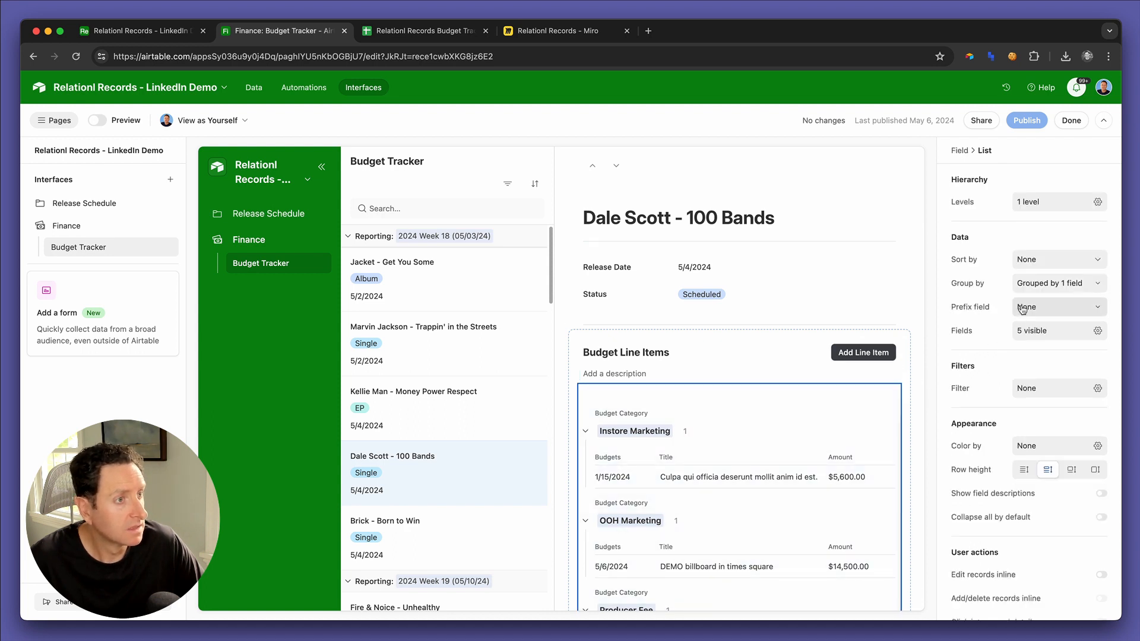
{"action": "left_click", "coordinate": [1057, 283]}
{"action": "left_click", "coordinate": [914, 337]}
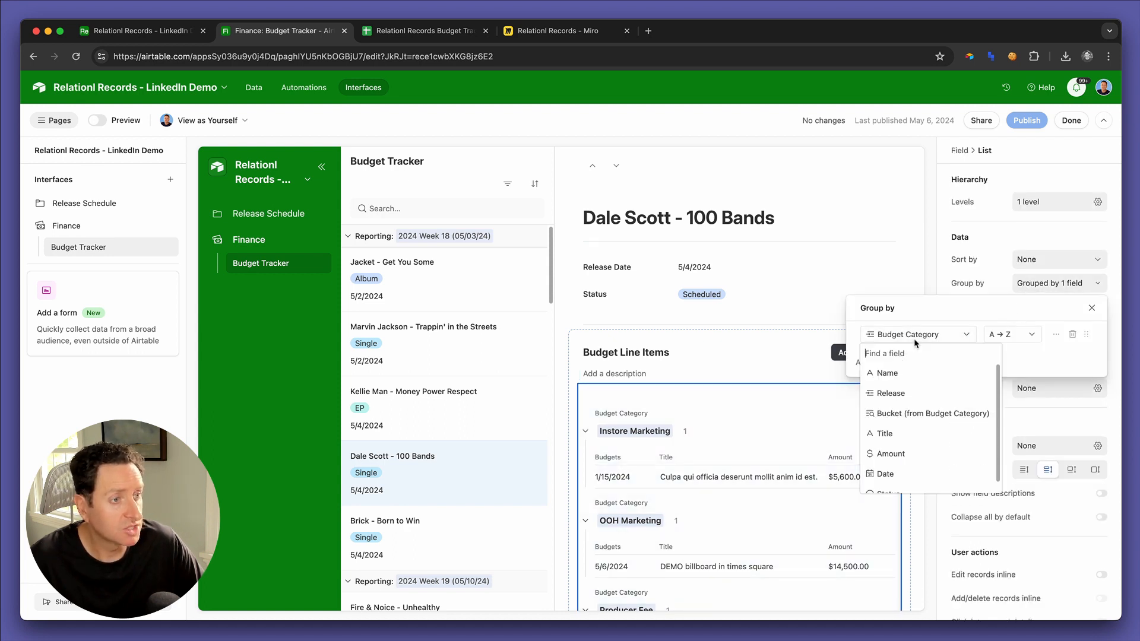
{"action": "left_click", "coordinate": [913, 416]}
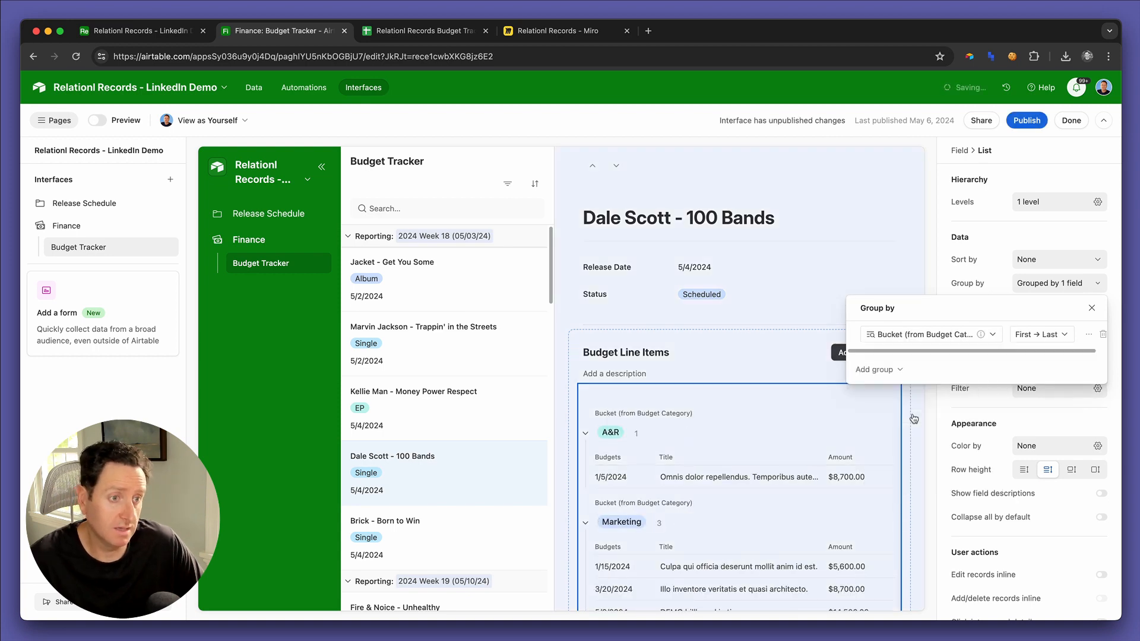
Step: Publish the Finance and Release Schedule interfaces and review the 100 Bands release's line items on the live page
{"action": "left_click", "coordinate": [1018, 122]}
{"action": "left_click", "coordinate": [683, 444]}
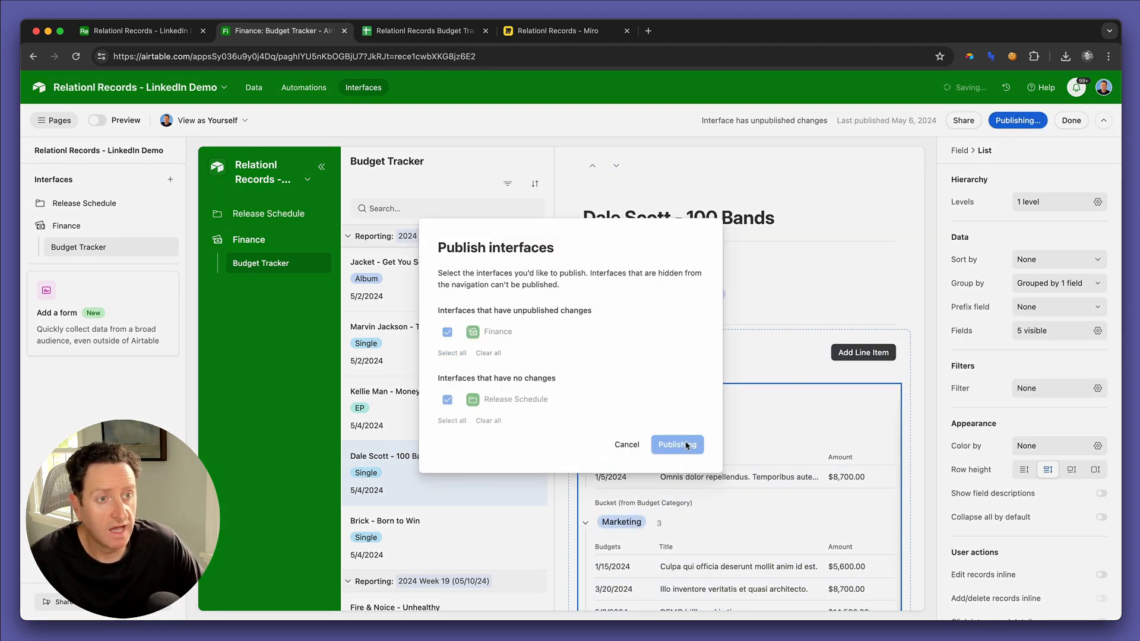
{"action": "scroll", "coordinate": [584, 380], "scroll_direction": "down", "scroll_amount": 2}
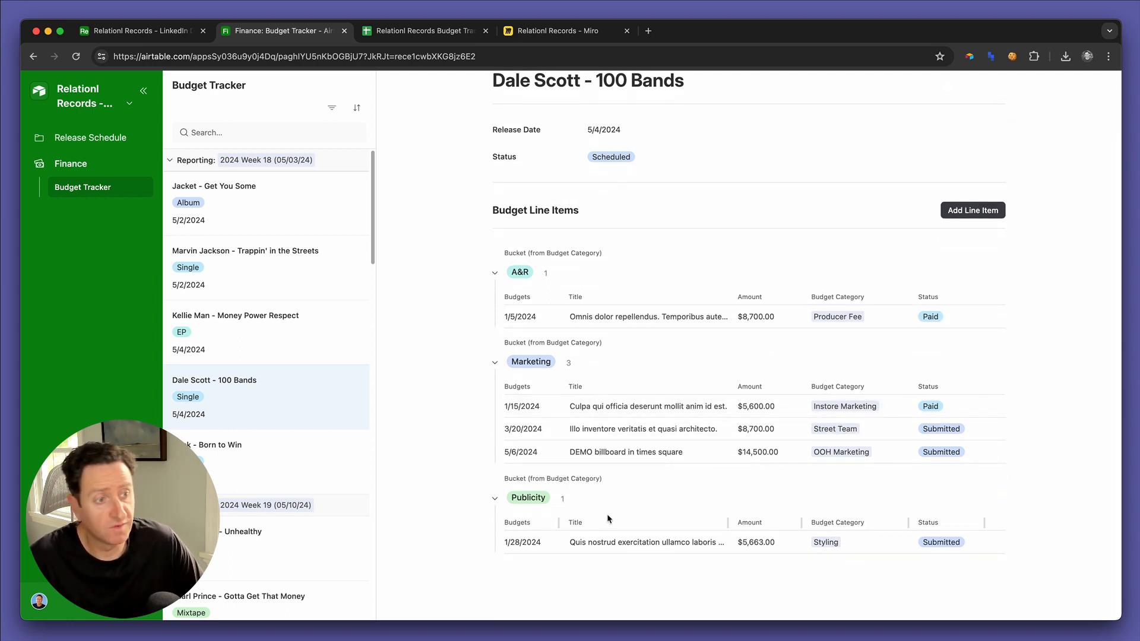
{"action": "scroll", "coordinate": [632, 427], "scroll_direction": "up", "scroll_amount": 2}
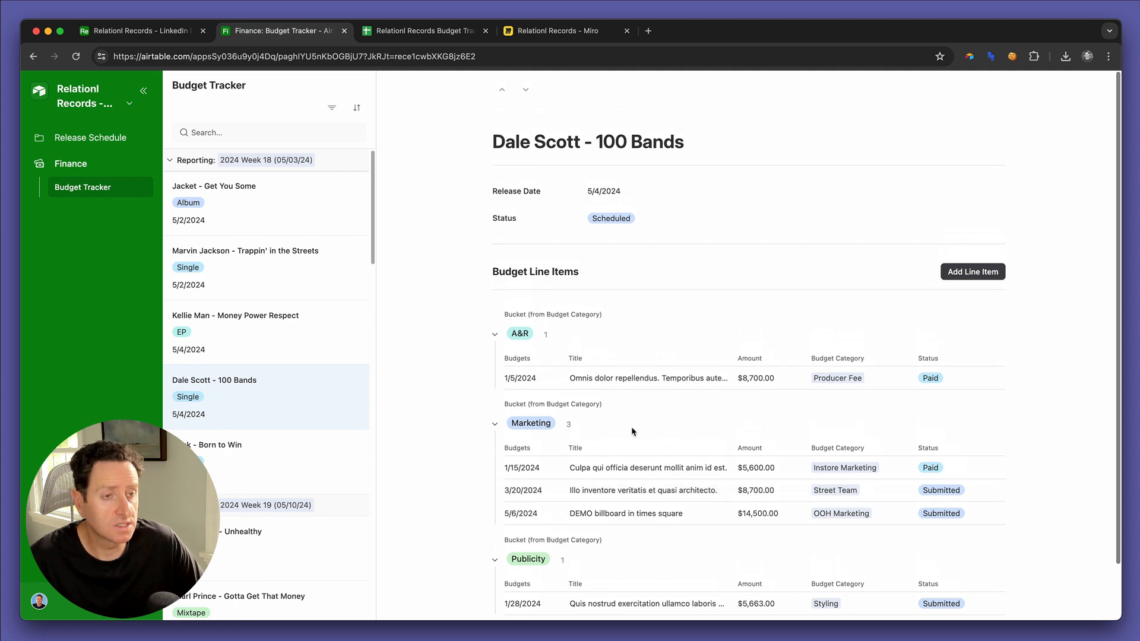
Step: Reopen the Budget Tracker page for editing and select the Budget Line Items field on the release record
{"action": "left_click", "coordinate": [99, 104]}
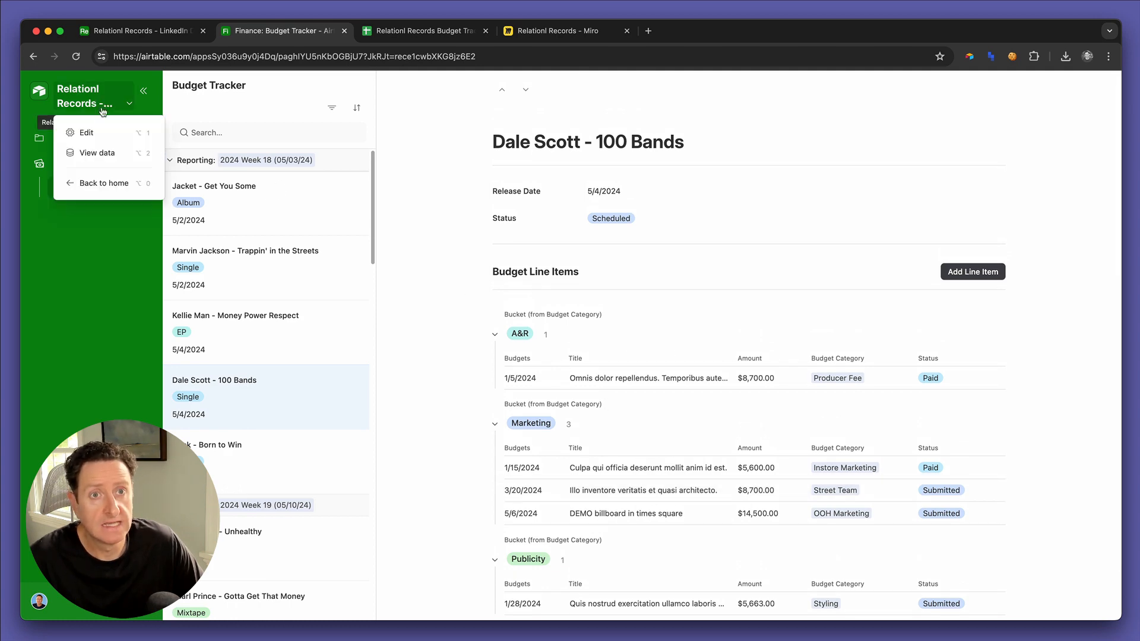
{"action": "left_click", "coordinate": [87, 132]}
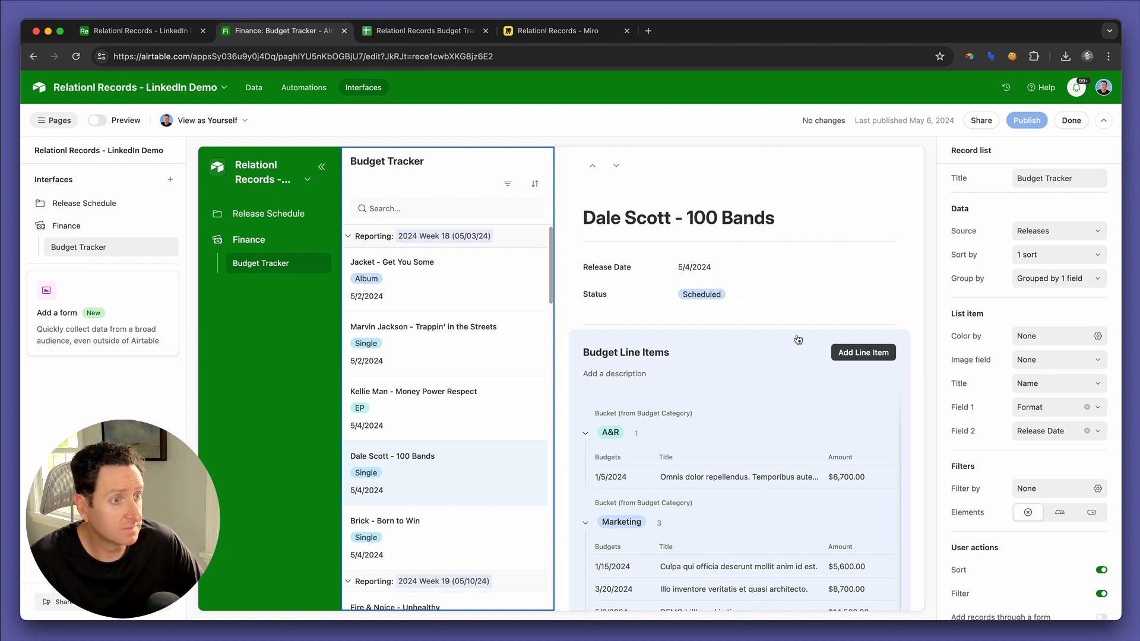
{"action": "left_click", "coordinate": [797, 339]}
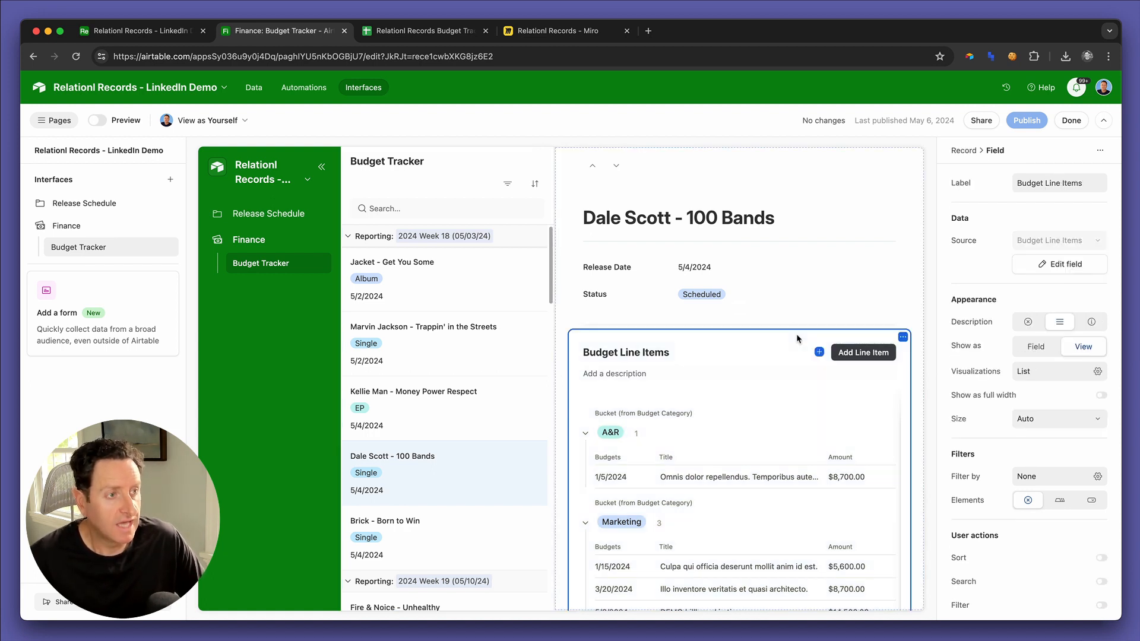
{"action": "scroll", "coordinate": [807, 403], "scroll_direction": "down", "scroll_amount": 1}
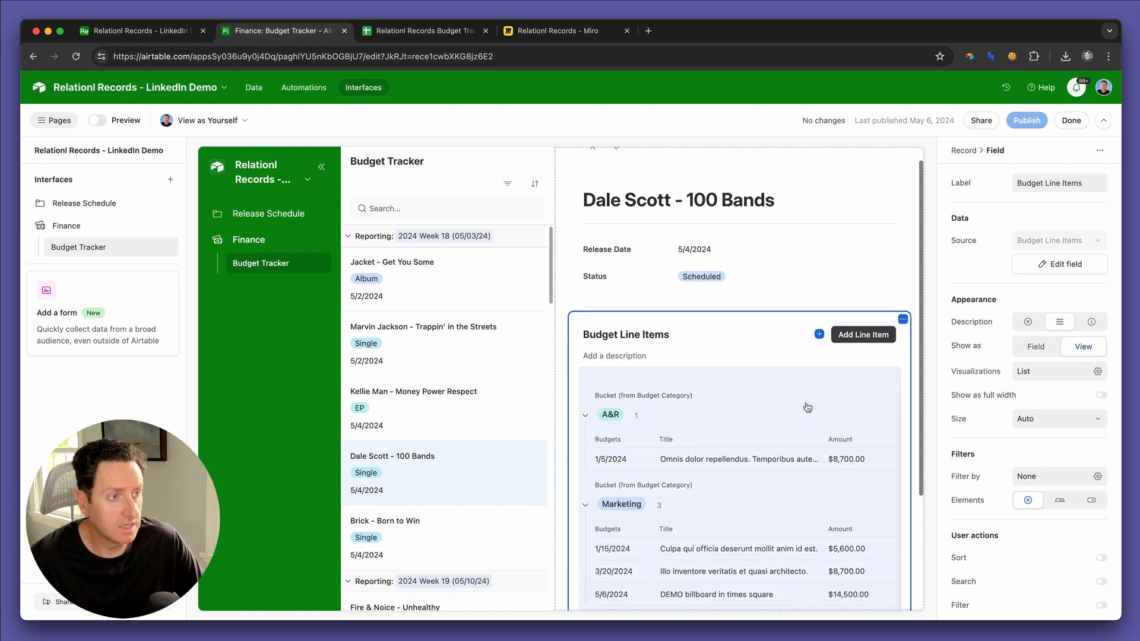
{"action": "scroll", "coordinate": [810, 404], "scroll_direction": "up", "scroll_amount": 1}
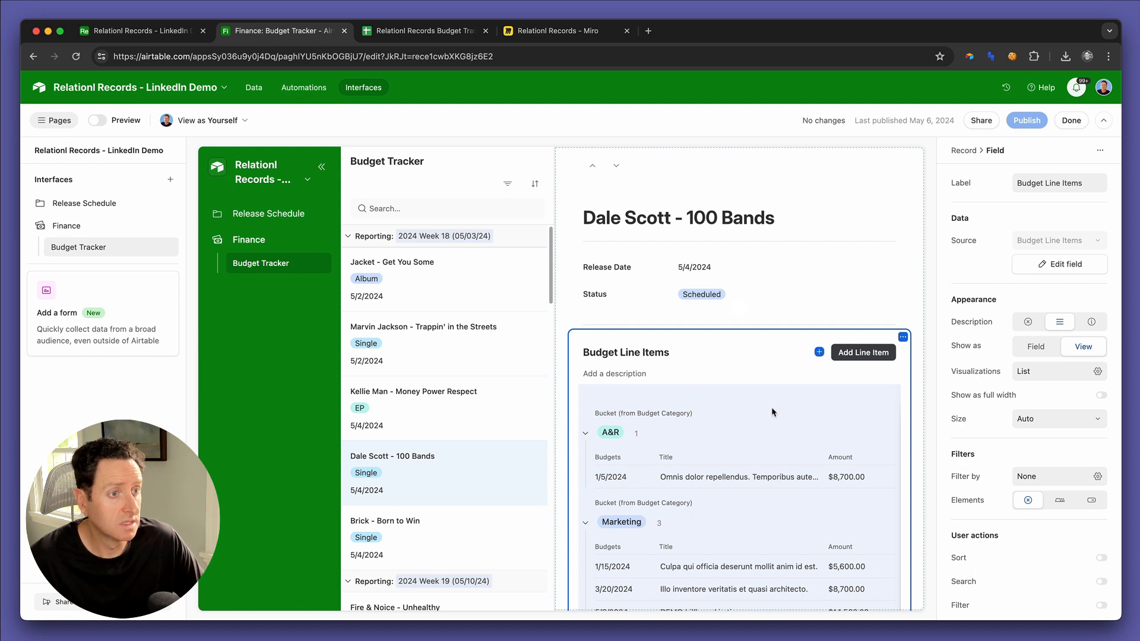
Step: Add the Grid visualization alongside List for the Budget Line Items element and switch the element to Grid
{"action": "left_click", "coordinate": [773, 412]}
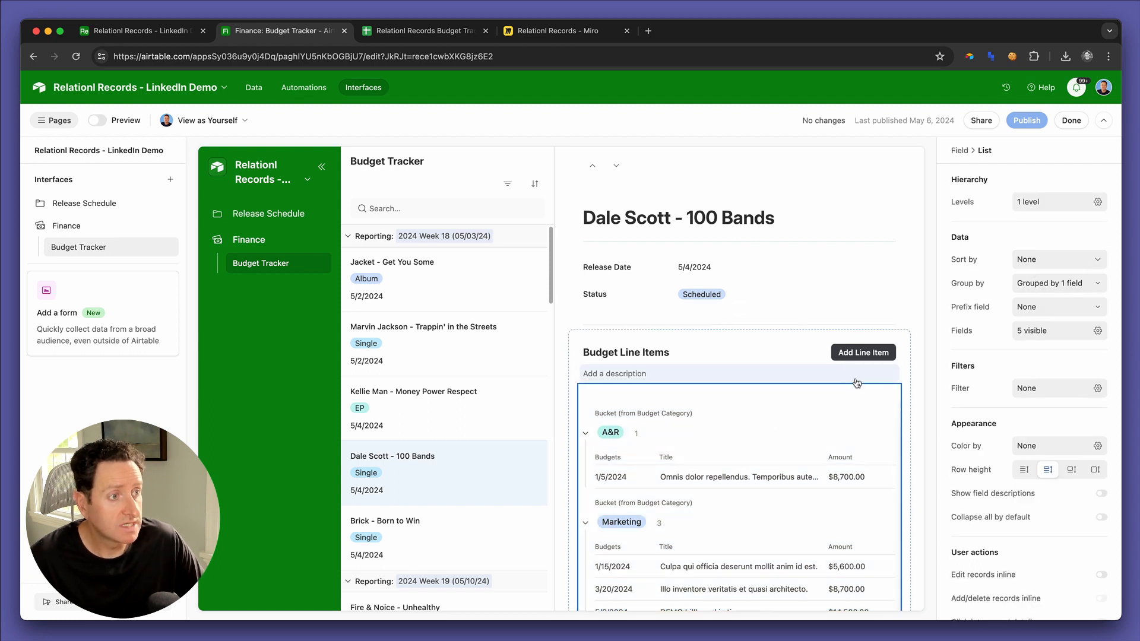
{"action": "scroll", "coordinate": [1016, 284], "scroll_direction": "down", "scroll_amount": 1}
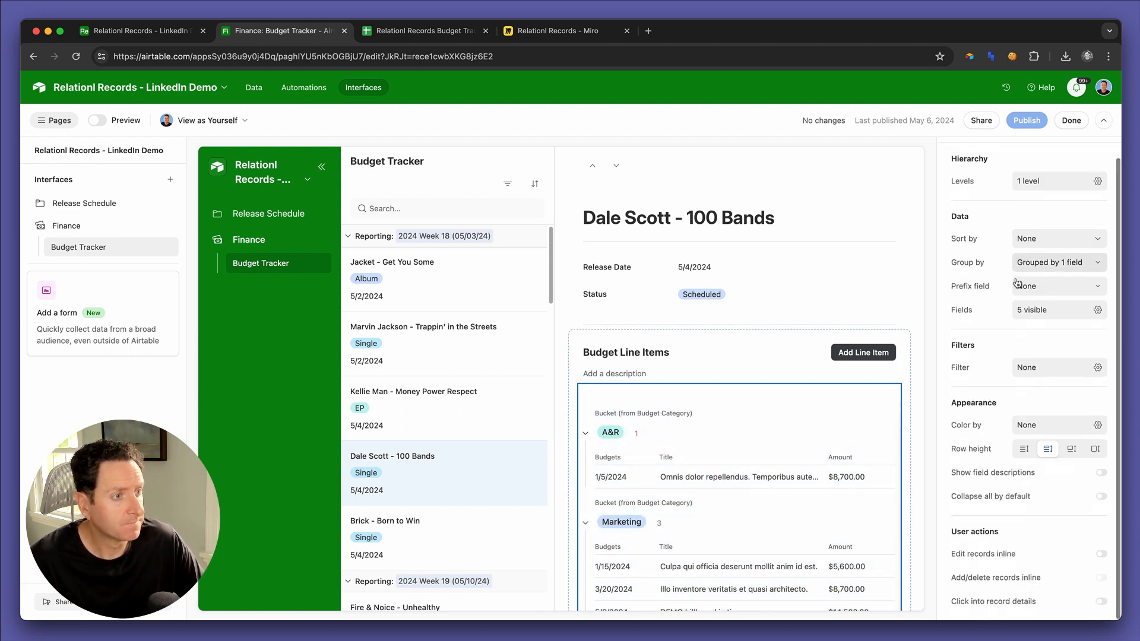
{"action": "scroll", "coordinate": [1016, 284], "scroll_direction": "up", "scroll_amount": 1}
{"action": "left_click", "coordinate": [781, 361]}
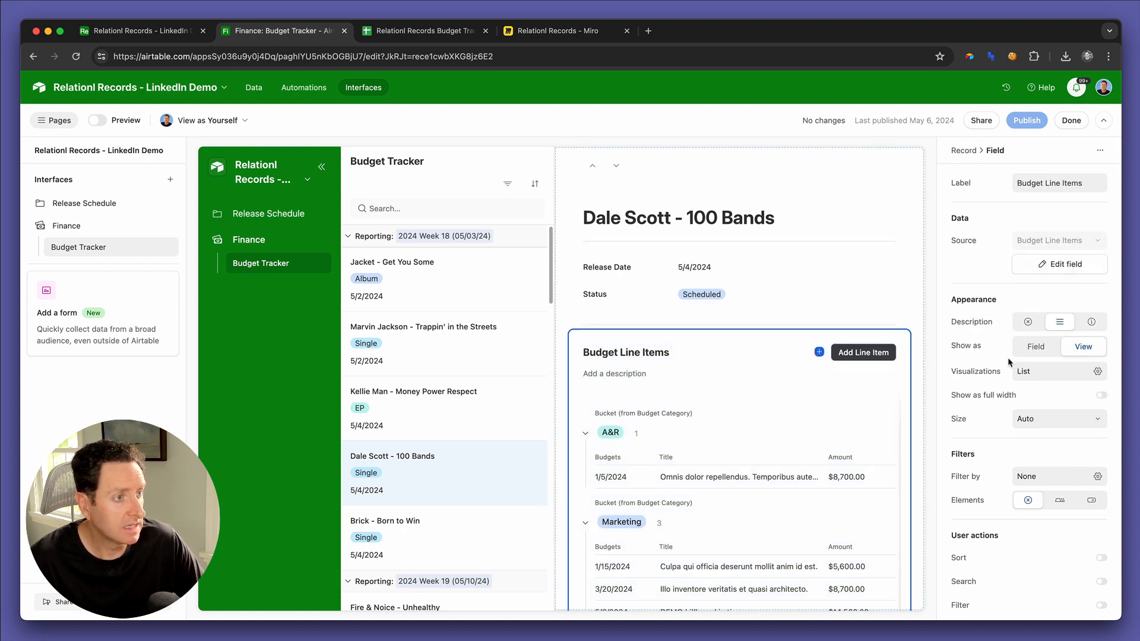
{"action": "left_click", "coordinate": [1027, 373]}
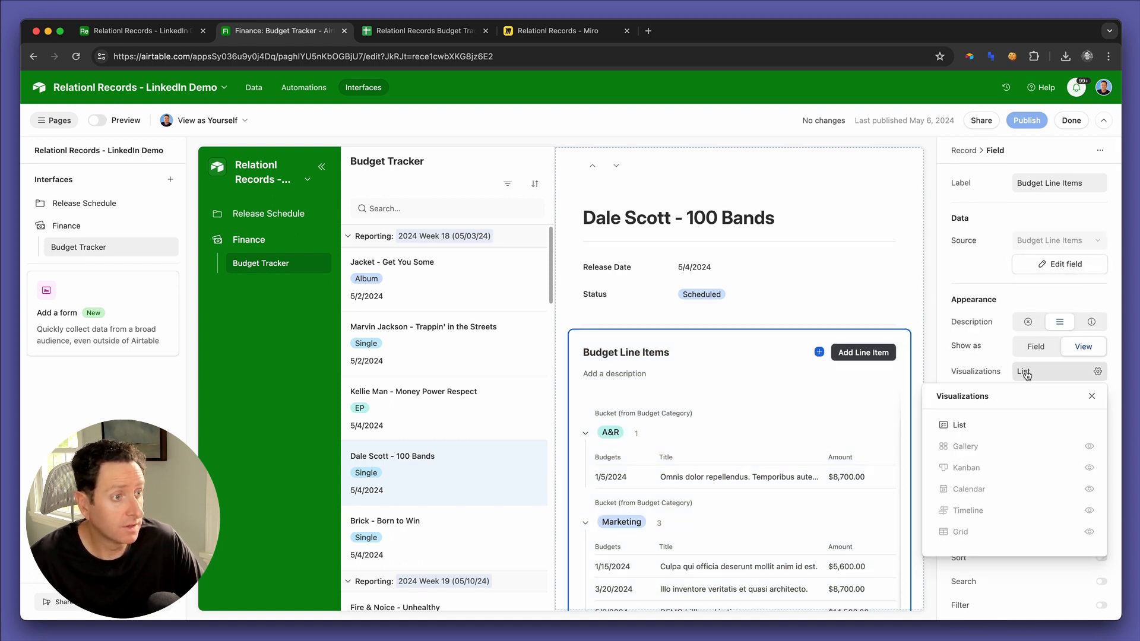
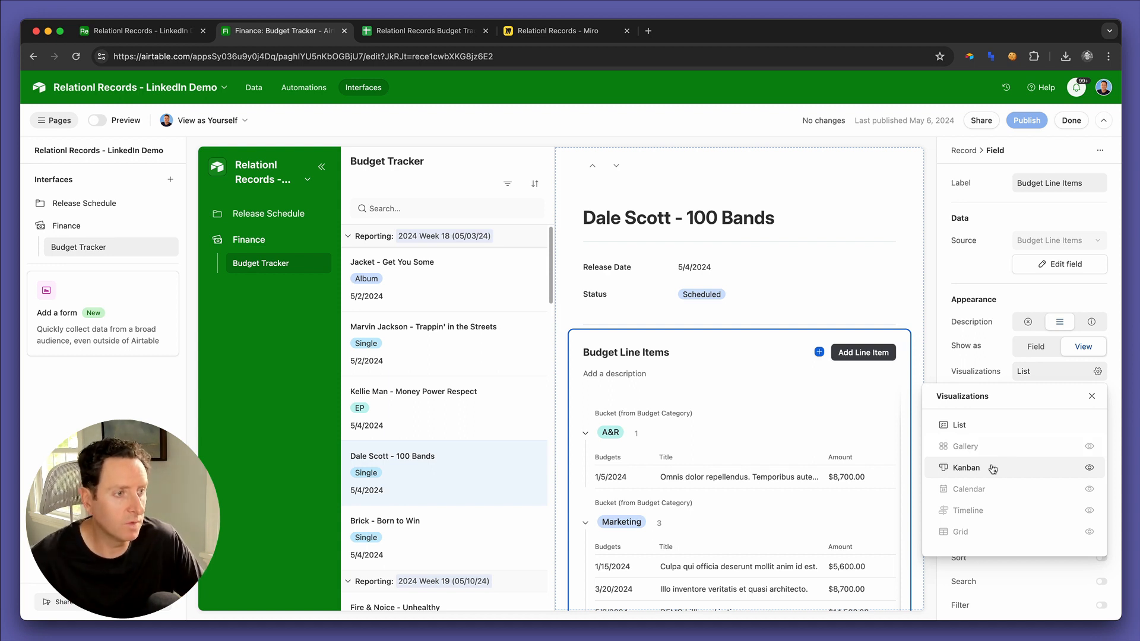
{"action": "left_click", "coordinate": [1087, 533]}
{"action": "left_click", "coordinate": [773, 354]}
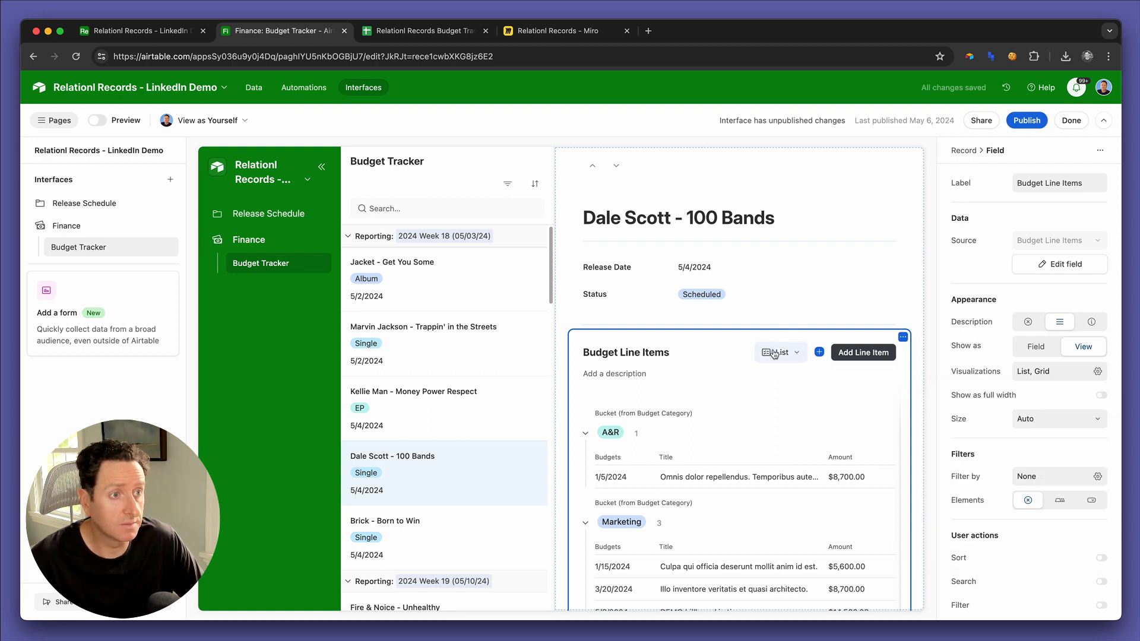
{"action": "left_click", "coordinate": [764, 397]}
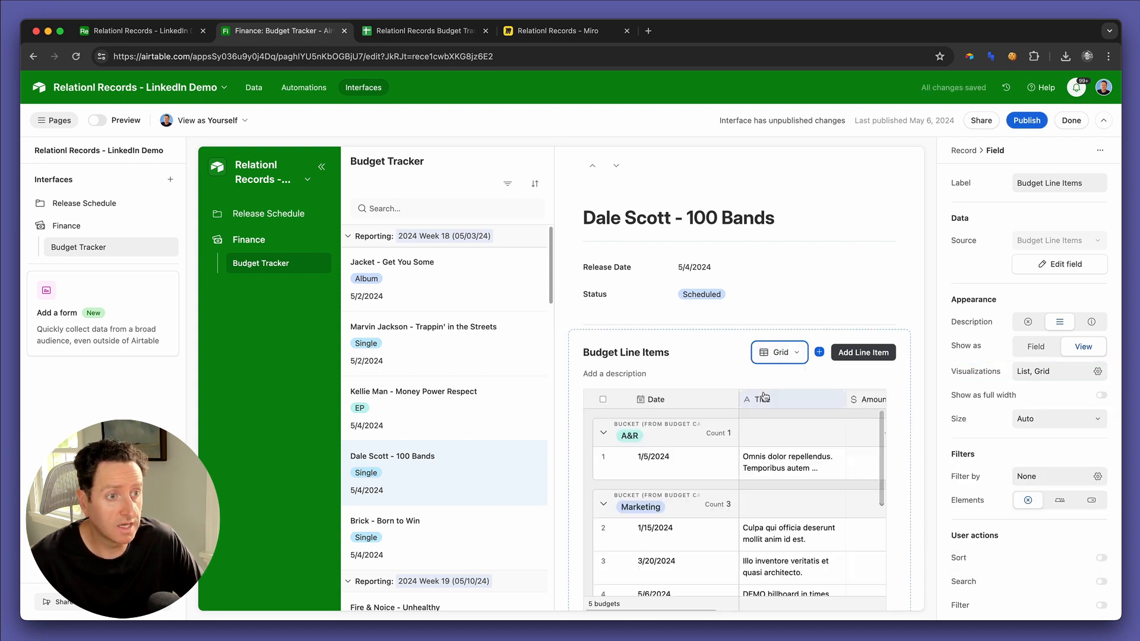
Step: Preview the Budget Tracker interface as a viewer, return to editing and publish the interface changes
{"action": "left_click", "coordinate": [98, 121]}
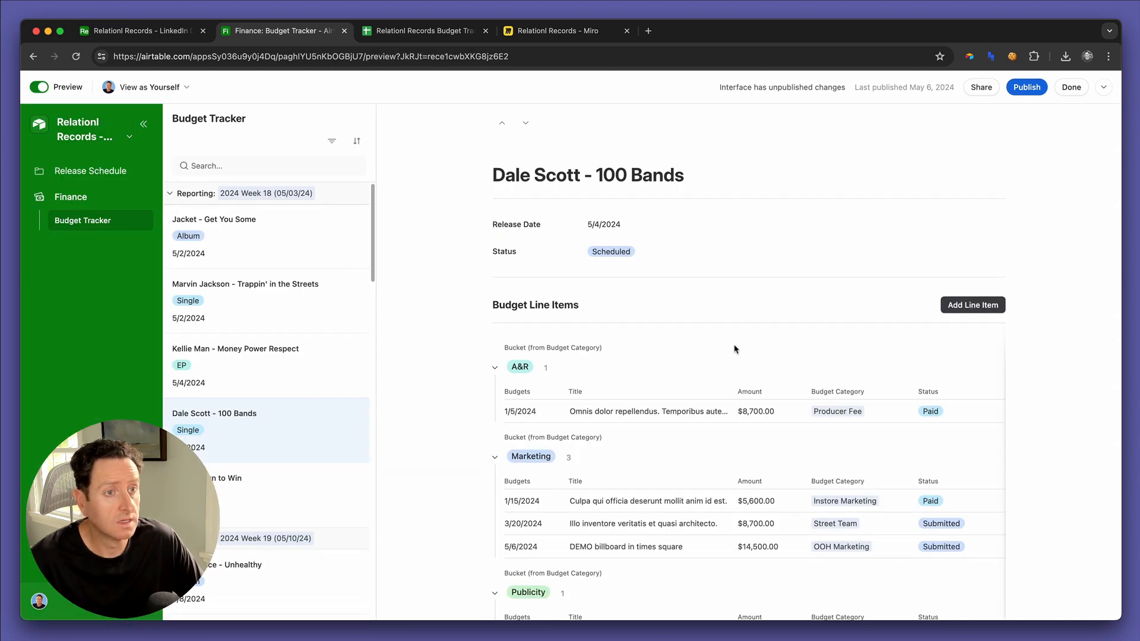
{"action": "left_click", "coordinate": [39, 88]}
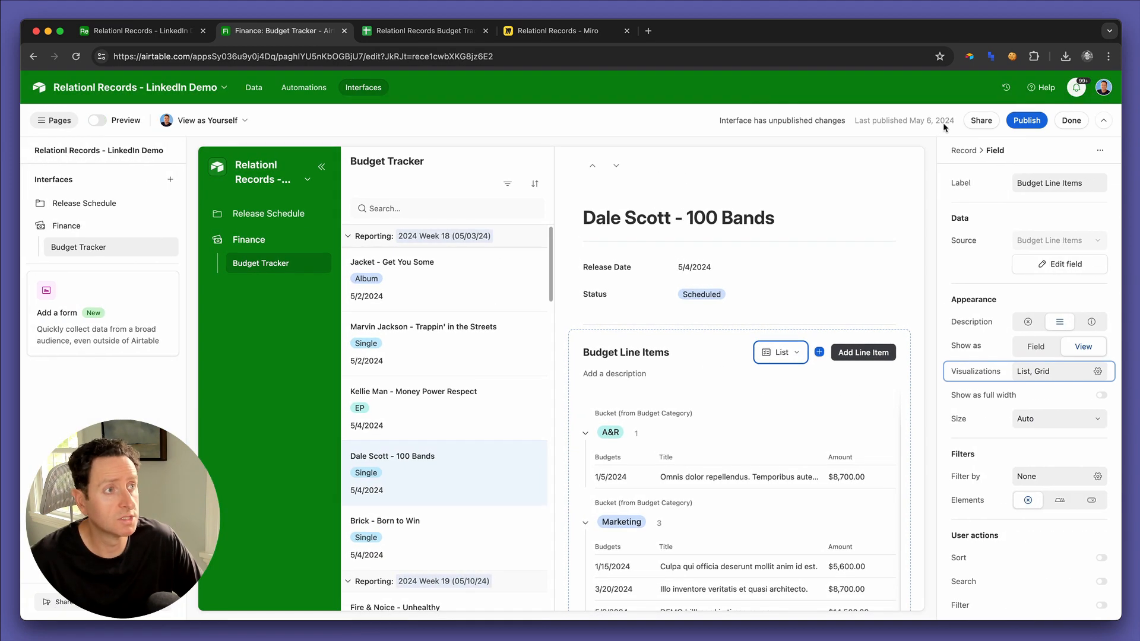
{"action": "left_click", "coordinate": [1026, 121]}
{"action": "left_click", "coordinate": [680, 451]}
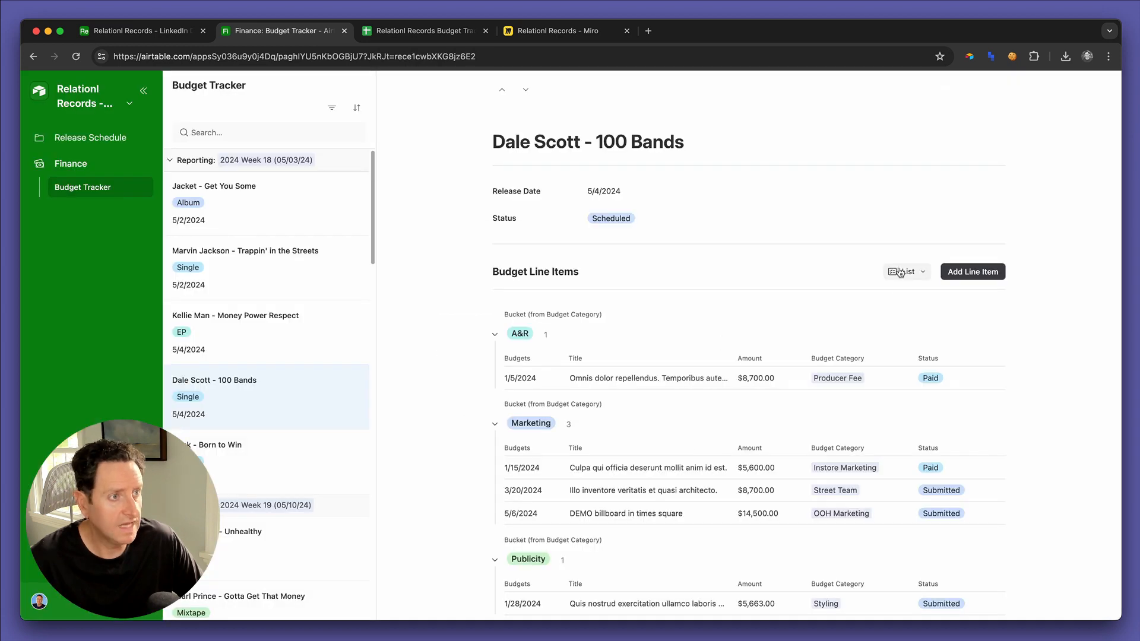
Step: Switch the published Budget Line Items section to Grid and look through its grouped rows and columns
{"action": "left_click", "coordinate": [900, 272]}
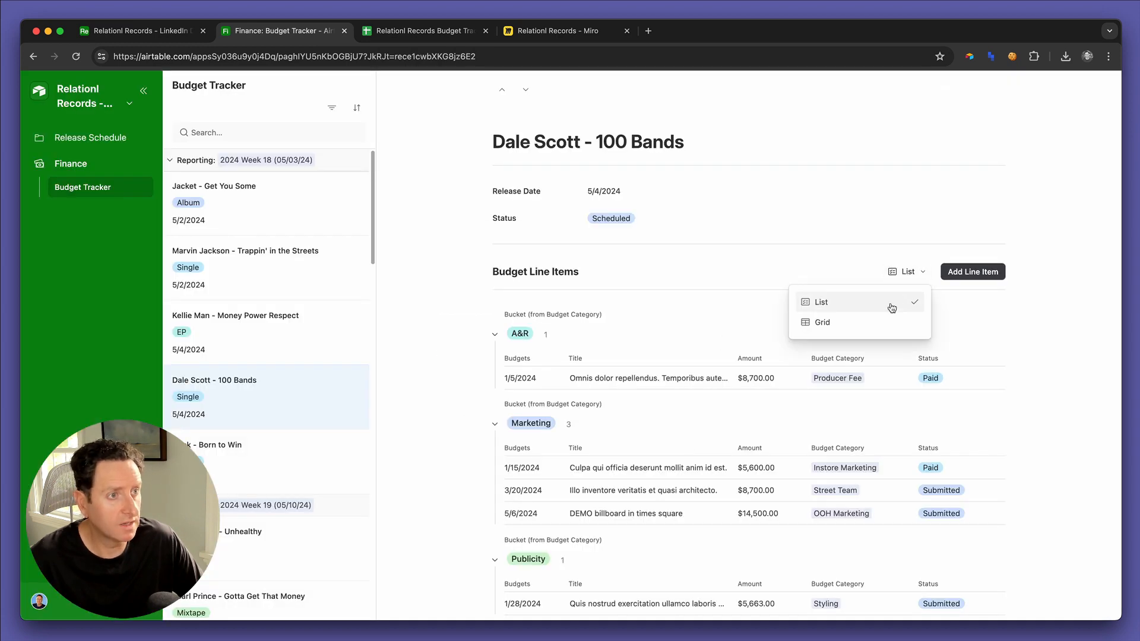
{"action": "left_click", "coordinate": [884, 320]}
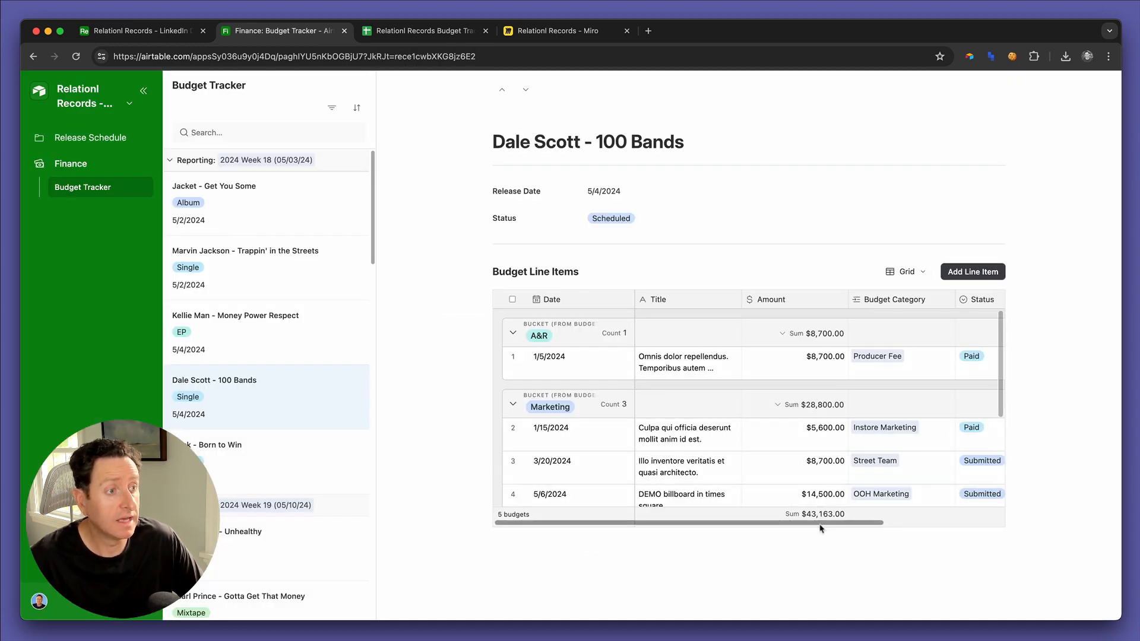
{"action": "scroll", "coordinate": [899, 440], "scroll_direction": "down", "scroll_amount": 1}
{"action": "scroll", "coordinate": [899, 441], "scroll_direction": "right", "scroll_amount": 3}
{"action": "scroll", "coordinate": [900, 441], "scroll_direction": "left", "scroll_amount": 3}
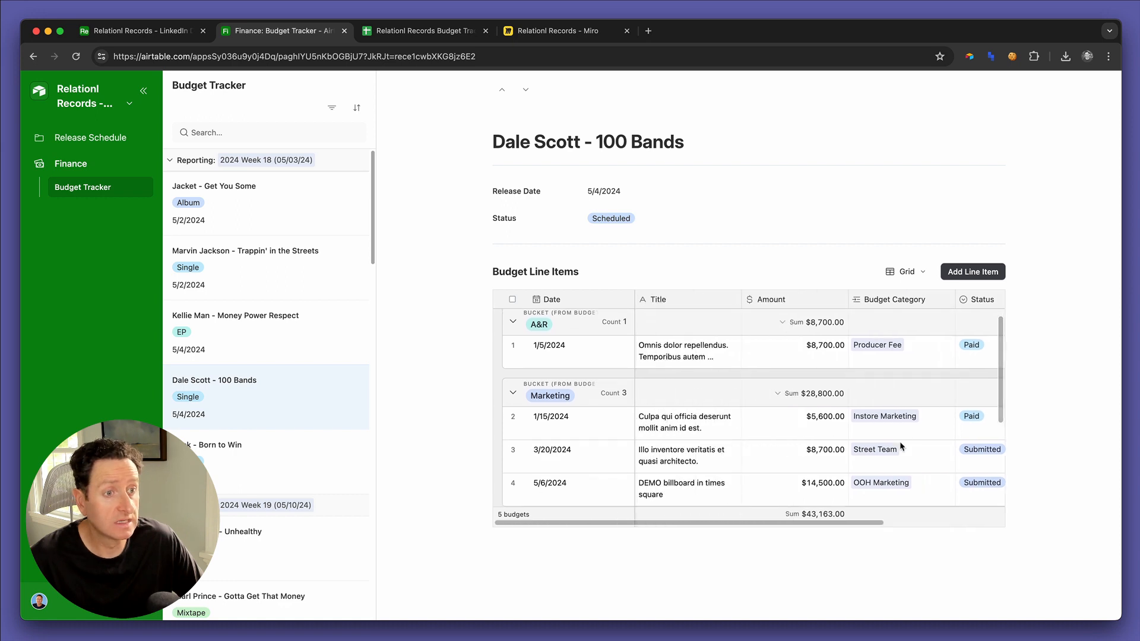
{"action": "scroll", "coordinate": [900, 440], "scroll_direction": "down", "scroll_amount": 5}
{"action": "scroll", "coordinate": [899, 440], "scroll_direction": "up", "scroll_amount": 3}
{"action": "scroll", "coordinate": [901, 446], "scroll_direction": "up", "scroll_amount": 2}
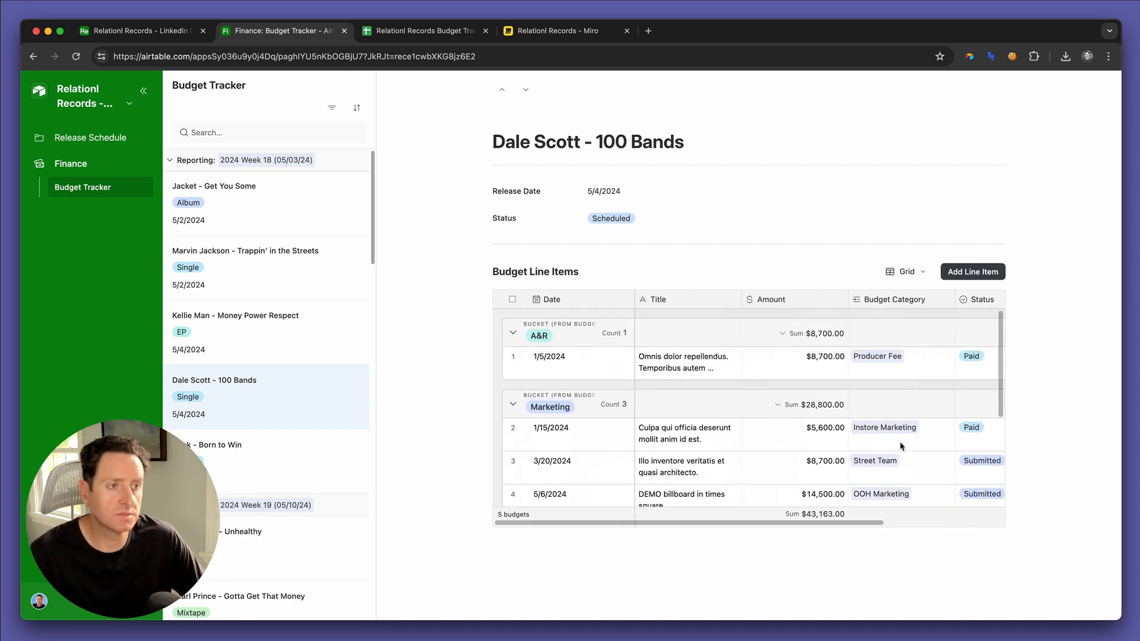
Step: Select the Amount cells and the Title-to-Amount range in the Marketing group to check their sum, and return Budget Line Items to List
{"action": "scroll", "coordinate": [900, 446], "scroll_direction": "down", "scroll_amount": 2}
{"action": "left_click_drag", "start_coordinate": [819, 404], "coordinate": [816, 470]}
{"action": "scroll", "coordinate": [707, 439], "scroll_direction": "down", "scroll_amount": 3}
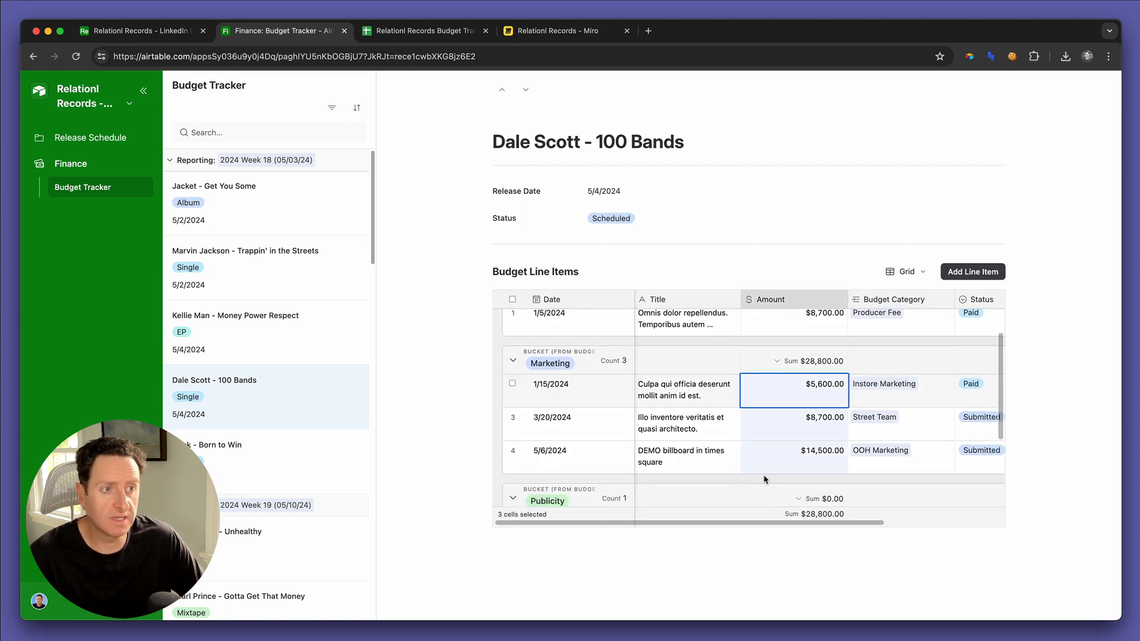
{"action": "scroll", "coordinate": [704, 426], "scroll_direction": "up", "scroll_amount": 3}
{"action": "left_click", "coordinate": [669, 368]}
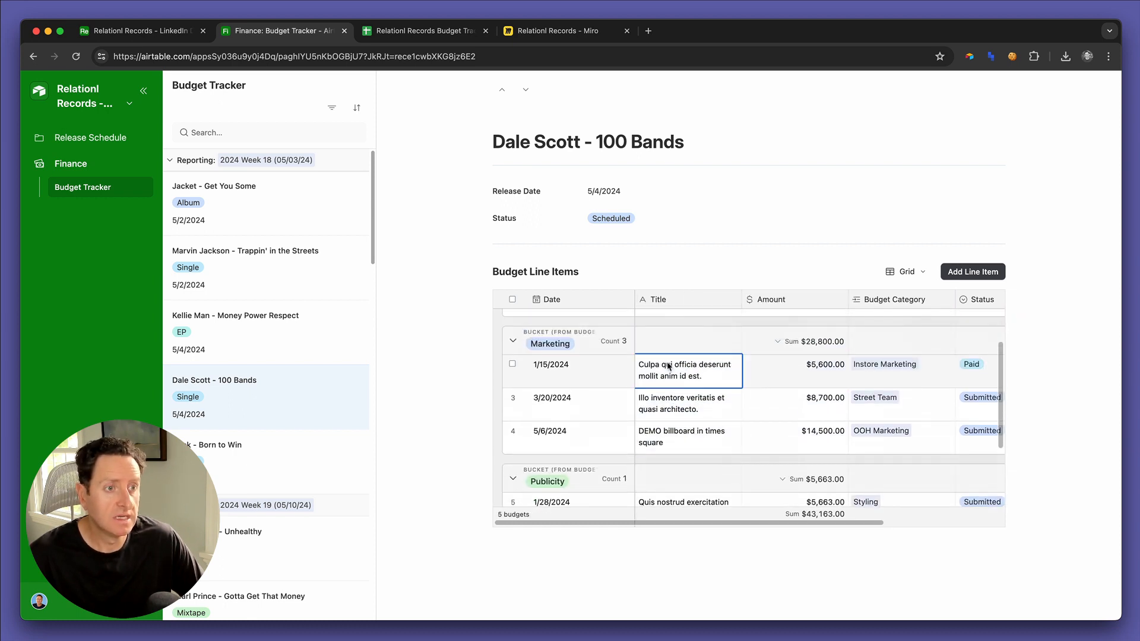
{"action": "left_click", "coordinate": [837, 441], "text": "shift"}
{"action": "scroll", "coordinate": [839, 441], "scroll_direction": "up", "scroll_amount": 2}
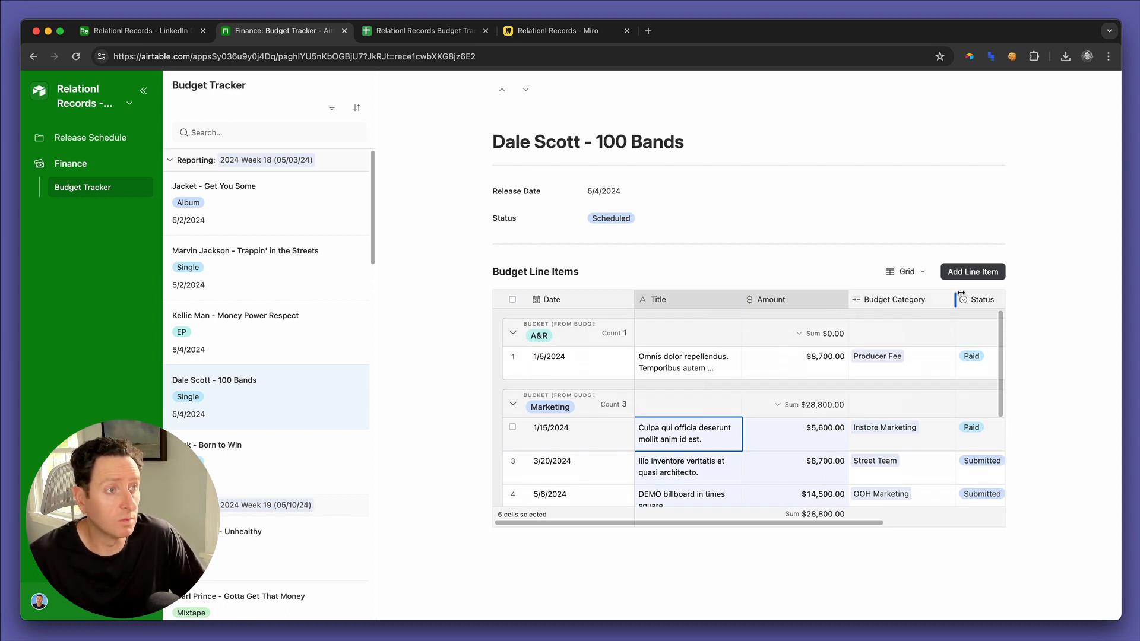
{"action": "left_click", "coordinate": [906, 272]}
{"action": "left_click", "coordinate": [896, 303]}
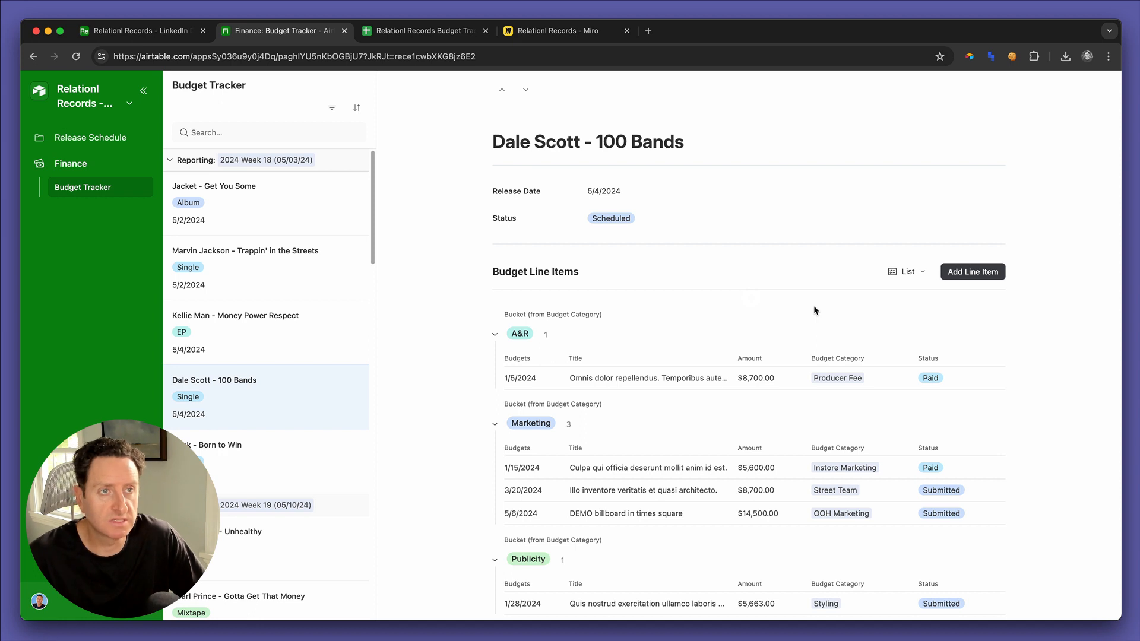
Step: Open the Releases table in the base's data and consult the table relationship diagram on the Miro board
{"action": "left_click", "coordinate": [164, 38]}
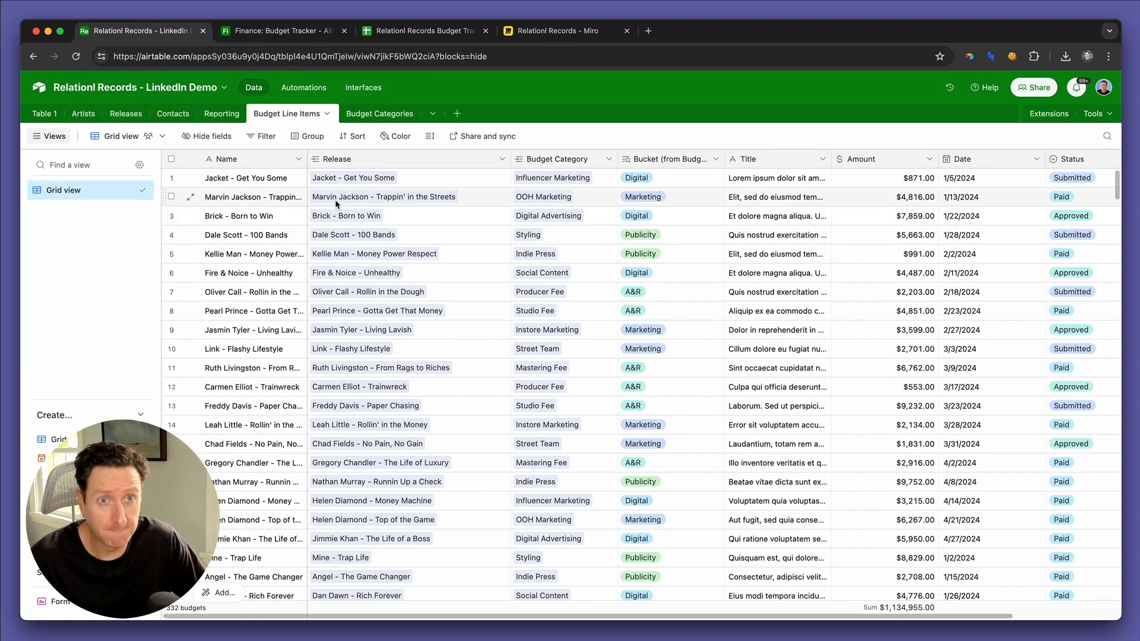
{"action": "left_click", "coordinate": [130, 115]}
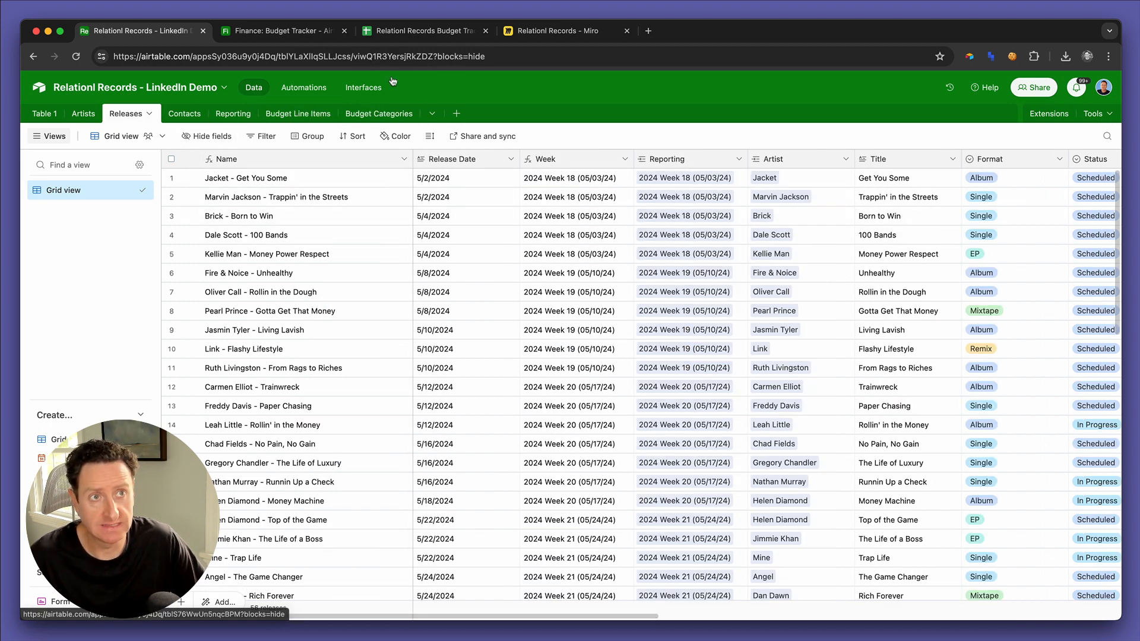
{"action": "left_click", "coordinate": [523, 31]}
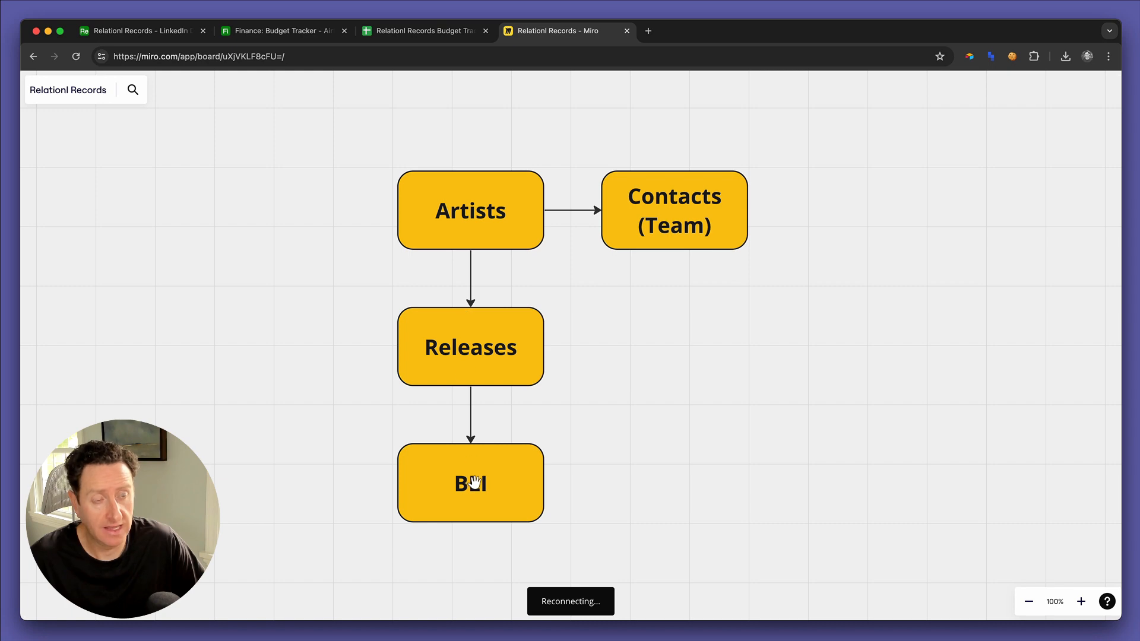
{"action": "left_click", "coordinate": [142, 31]}
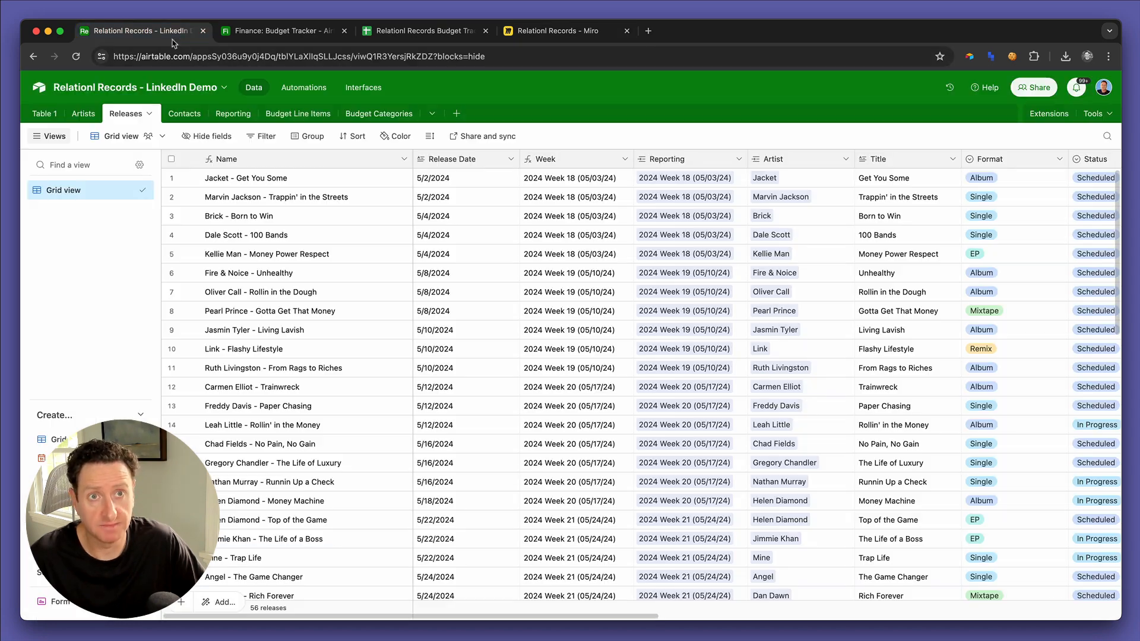
Step: Add a new field named Marketing Actual at the end of the Releases table with the Rollup type
{"action": "scroll", "coordinate": [795, 255], "scroll_direction": "right", "scroll_amount": 10}
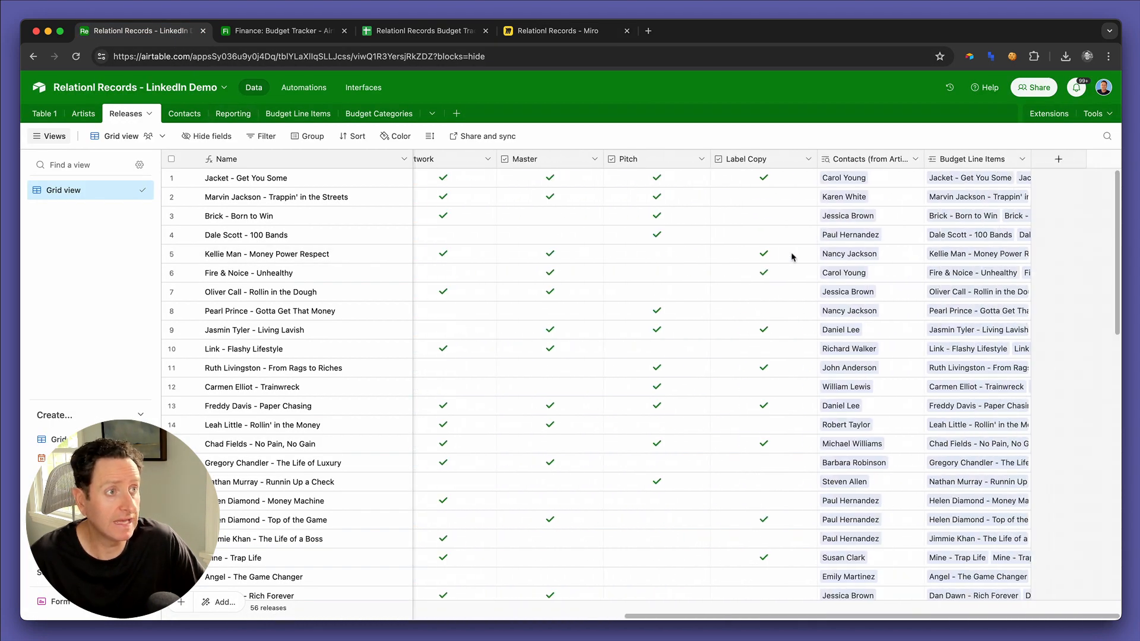
{"action": "left_click", "coordinate": [1057, 159]}
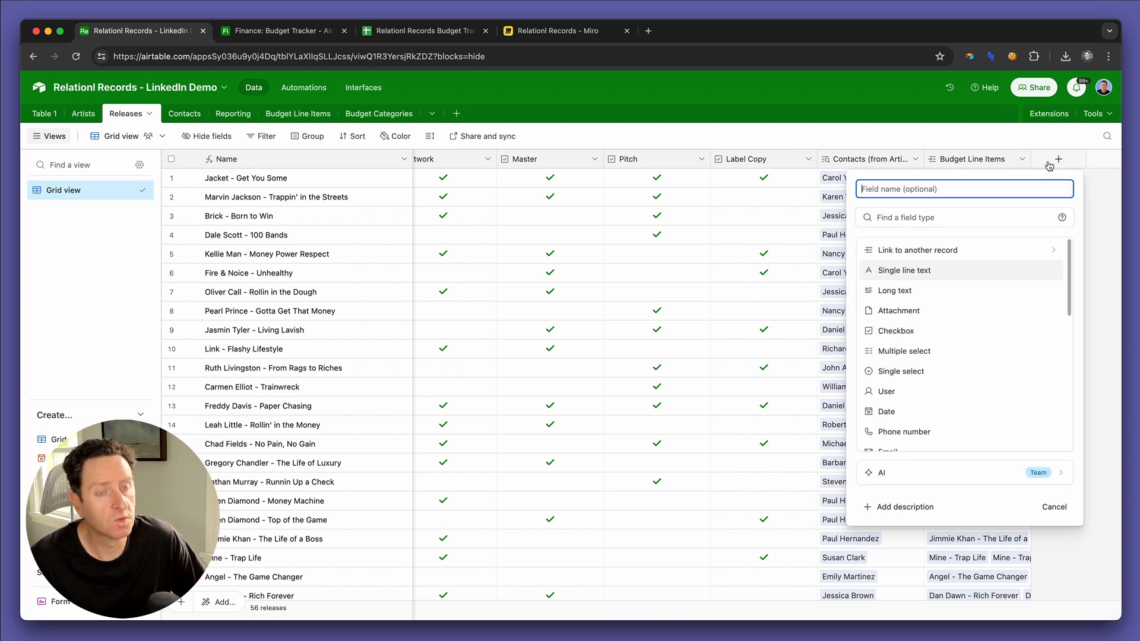
{"action": "type", "text": "Marketing Actual"}
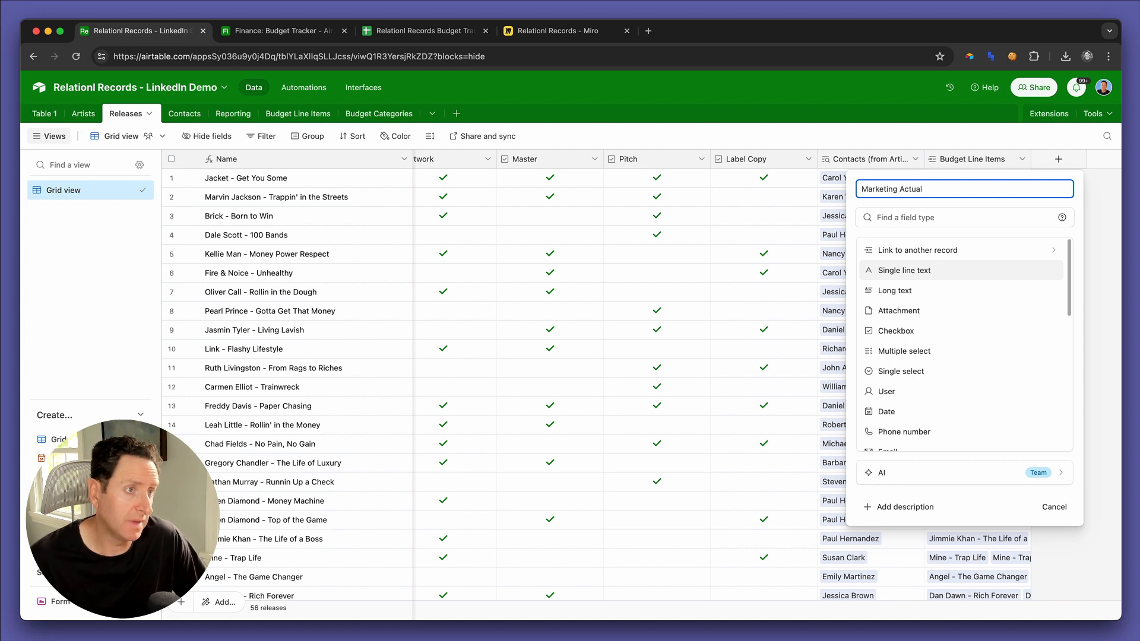
{"action": "scroll", "coordinate": [883, 368], "scroll_direction": "down", "scroll_amount": 5}
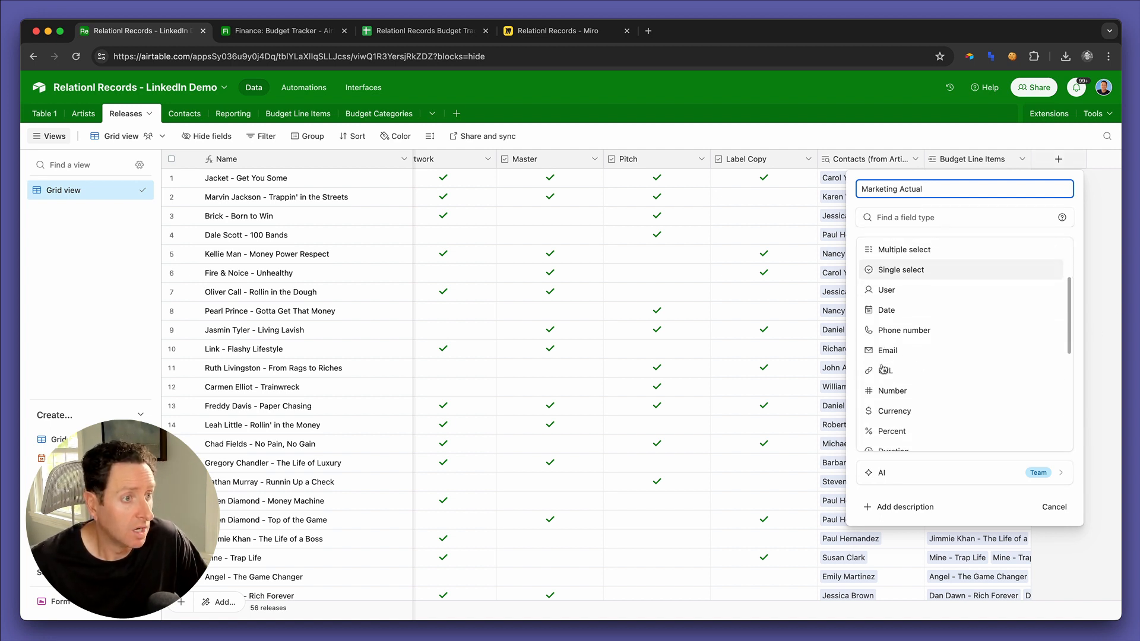
{"action": "right_click", "coordinate": [890, 413]}
{"action": "left_click", "coordinate": [889, 367]}
{"action": "scroll", "coordinate": [890, 366], "scroll_direction": "down", "scroll_amount": 2}
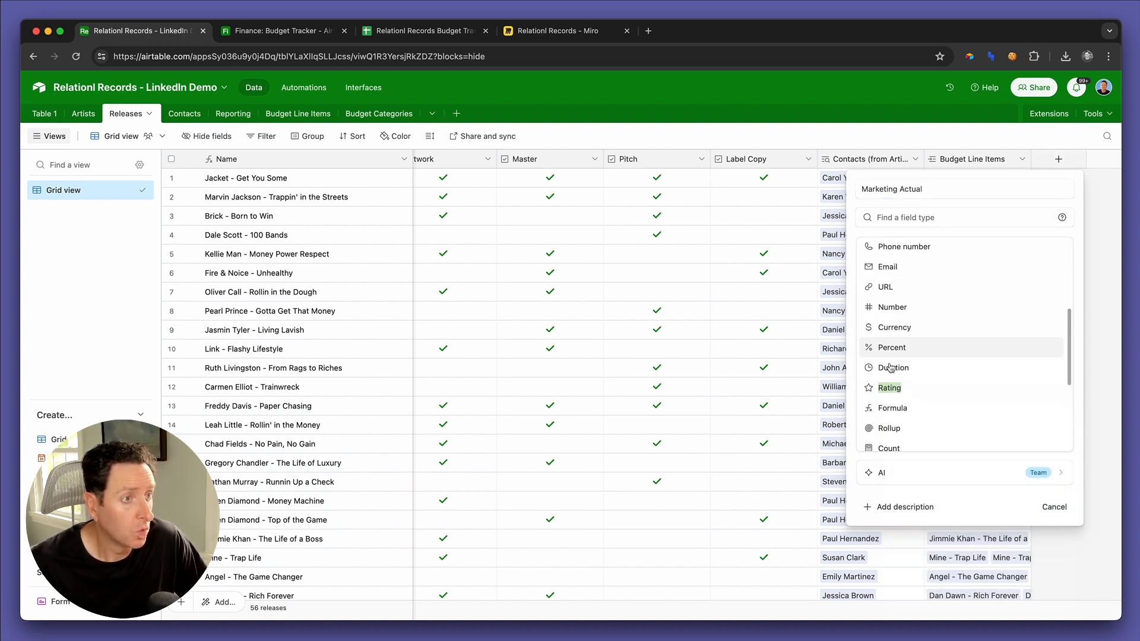
{"action": "left_click", "coordinate": [893, 399]}
Step: Set the rollup source to Budget Line Items and roll up its Amount field
{"action": "left_click", "coordinate": [905, 300]}
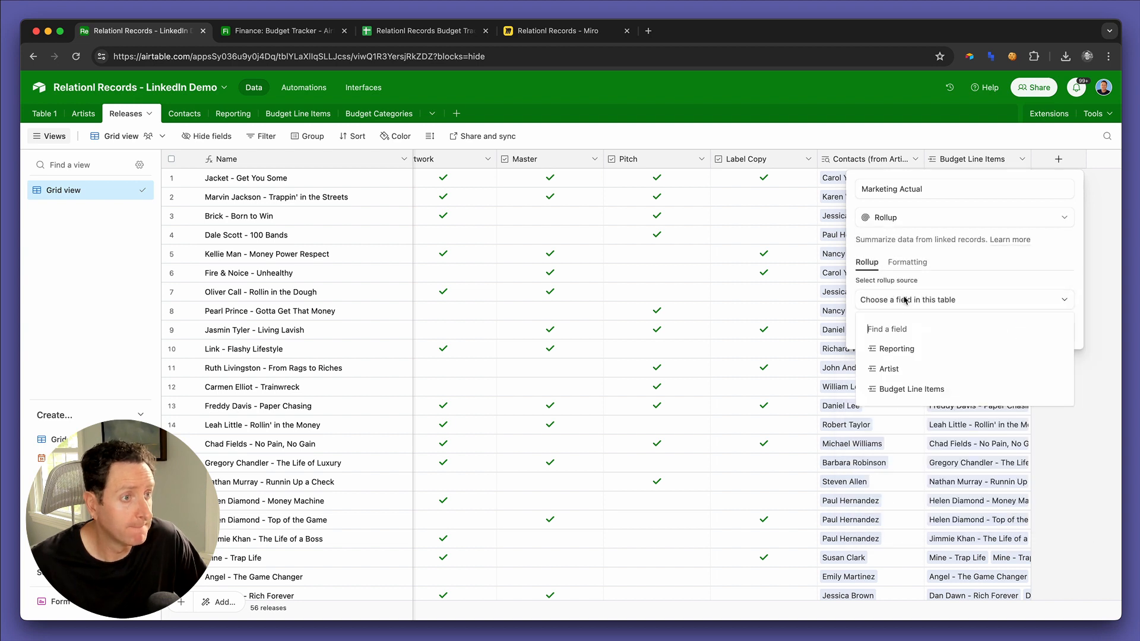
{"action": "left_click", "coordinate": [904, 385]}
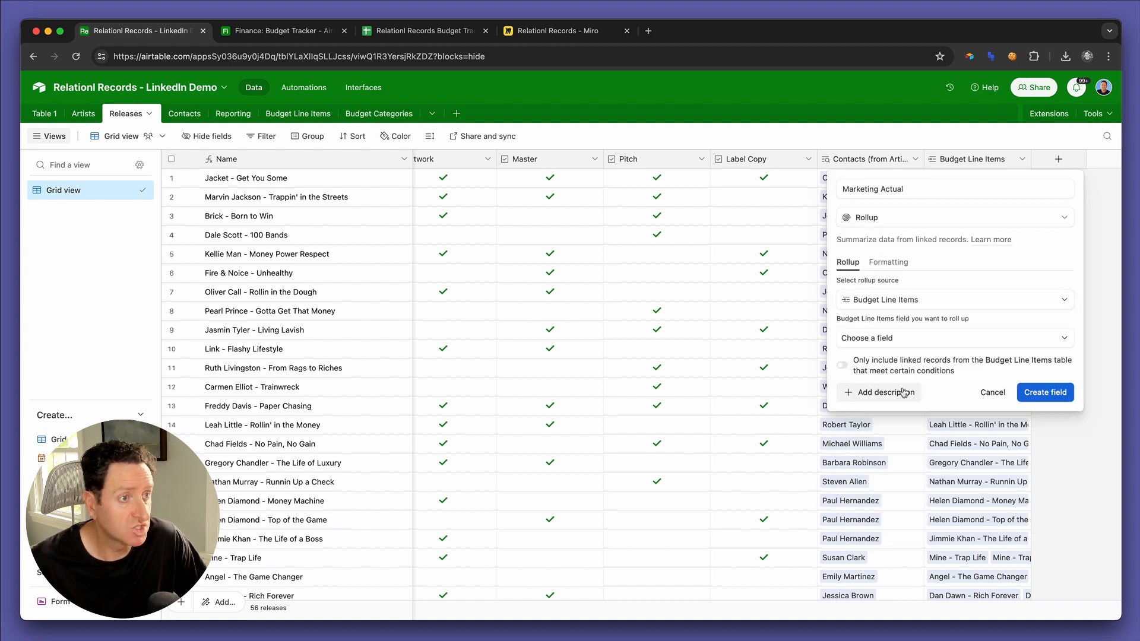
{"action": "left_click", "coordinate": [900, 342]}
{"action": "scroll", "coordinate": [897, 469], "scroll_direction": "down", "scroll_amount": 1}
{"action": "left_click", "coordinate": [901, 455]}
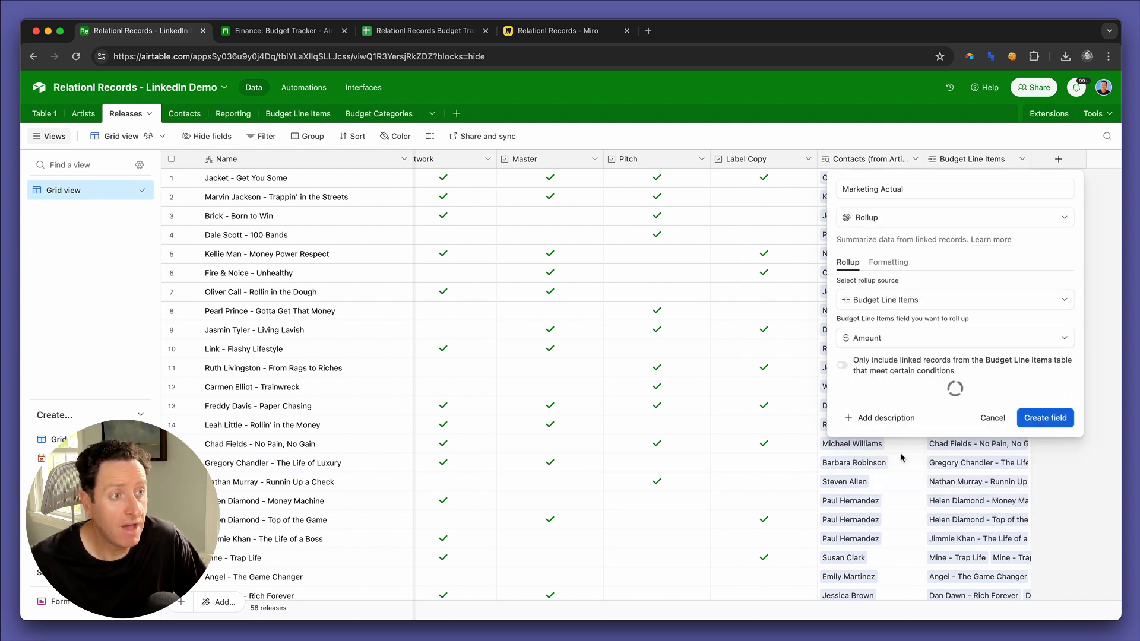
Step: Limit the rollup to line items whose Bucket (from Budget Category) has any of Marketing, keep SUM(values) as the aggregation, and create the field
{"action": "left_click", "coordinate": [904, 373]}
{"action": "left_click", "coordinate": [834, 384]}
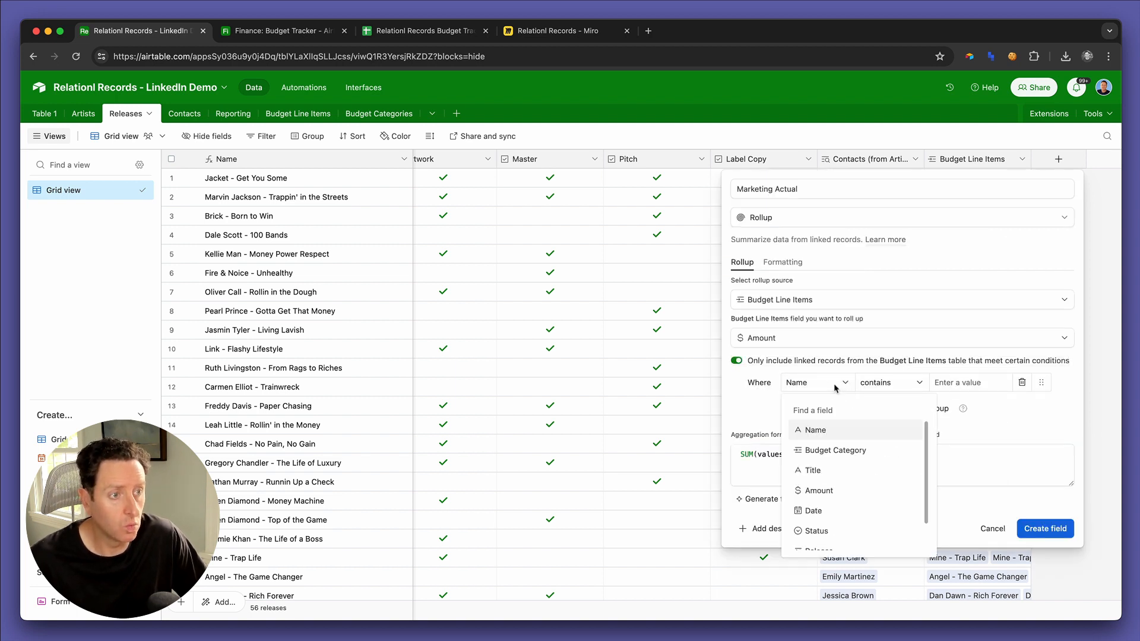
{"action": "scroll", "coordinate": [843, 522], "scroll_direction": "down", "scroll_amount": 2}
{"action": "left_click", "coordinate": [844, 547]}
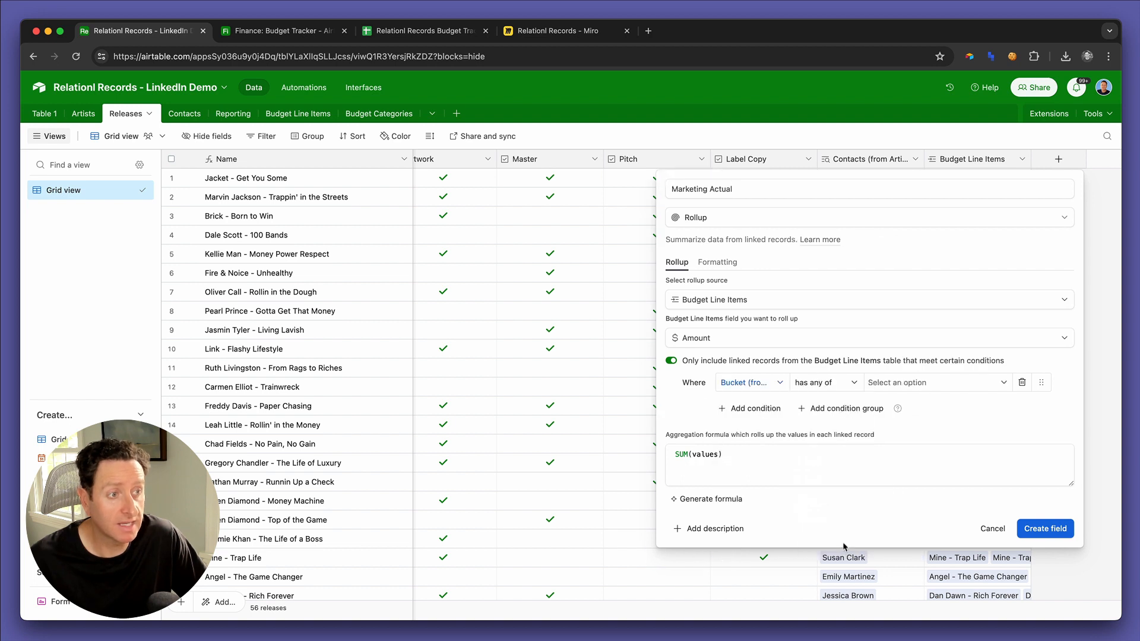
{"action": "left_click", "coordinate": [885, 388]}
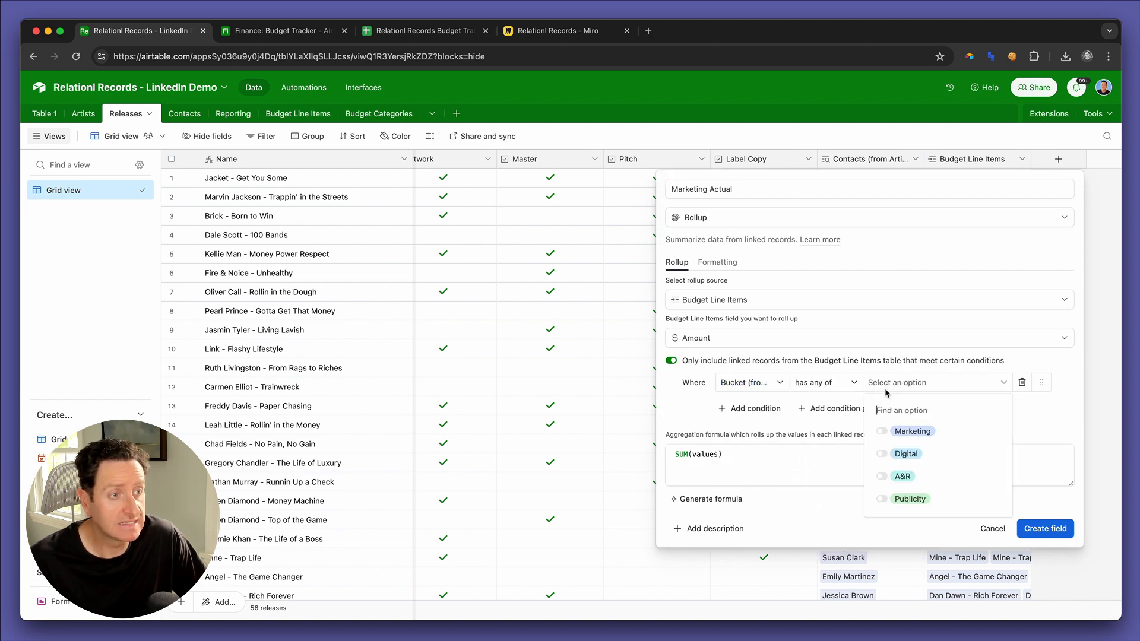
{"action": "left_click", "coordinate": [883, 432]}
{"action": "left_click", "coordinate": [751, 461]}
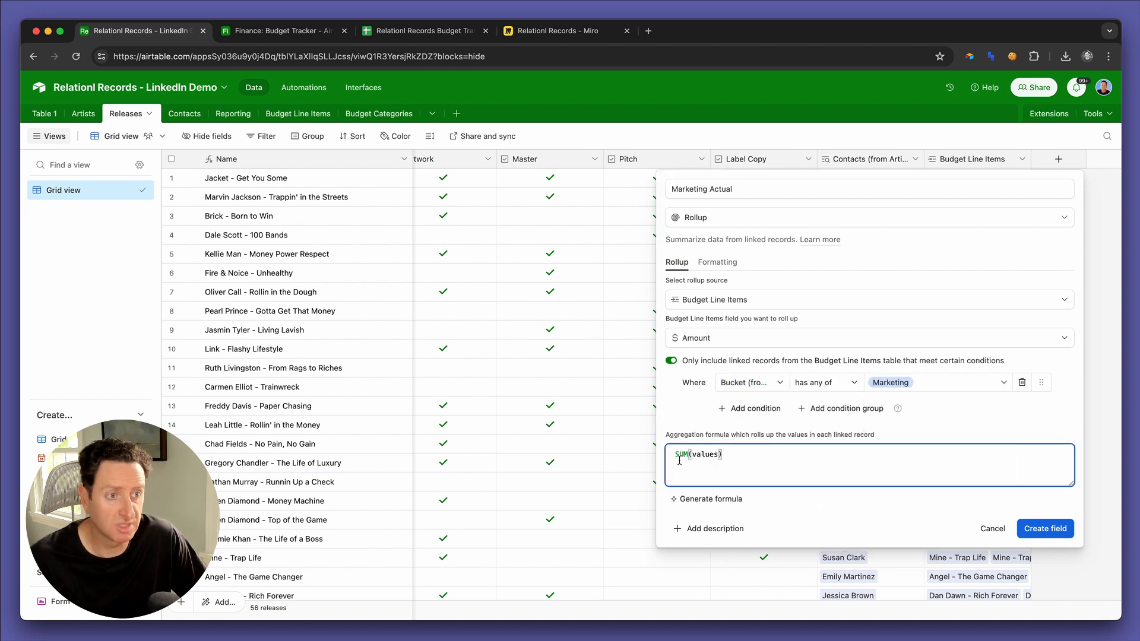
{"action": "left_click", "coordinate": [1055, 530]}
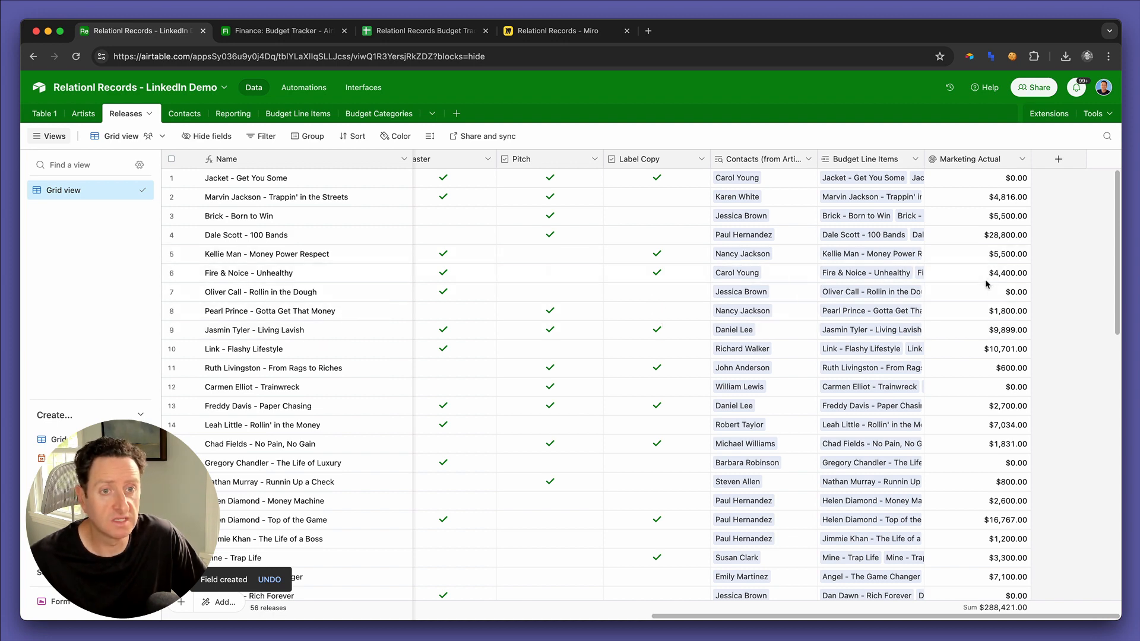
Step: Duplicate the Marketing Actual rollup field in the Releases table and name the copy A&R Actual
{"action": "left_click", "coordinate": [1021, 161]}
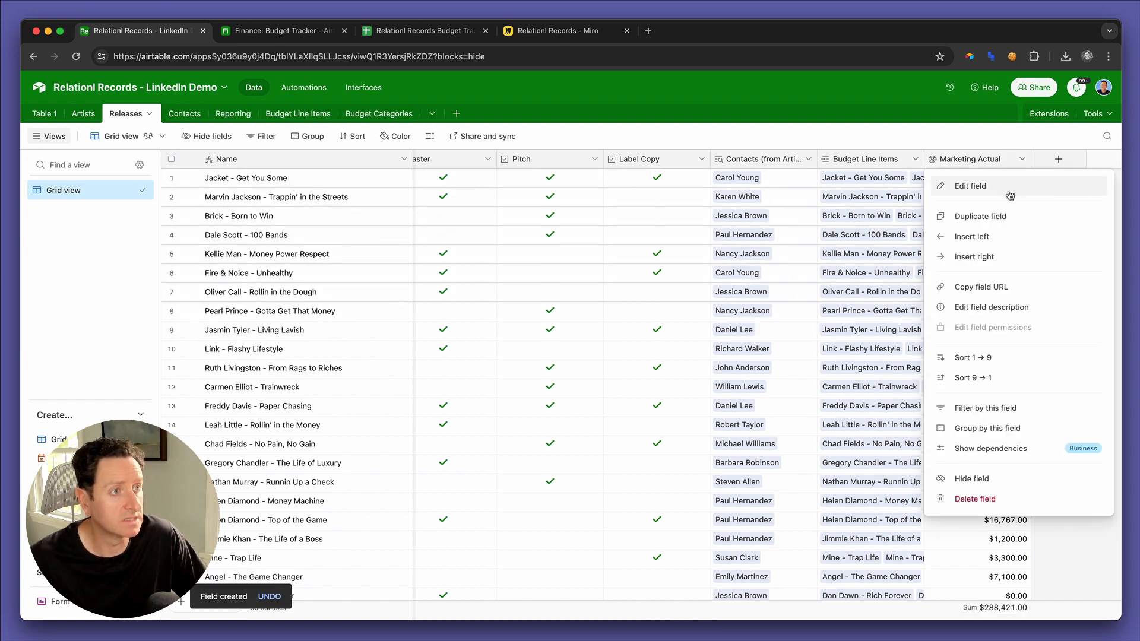
{"action": "left_click", "coordinate": [1003, 218]}
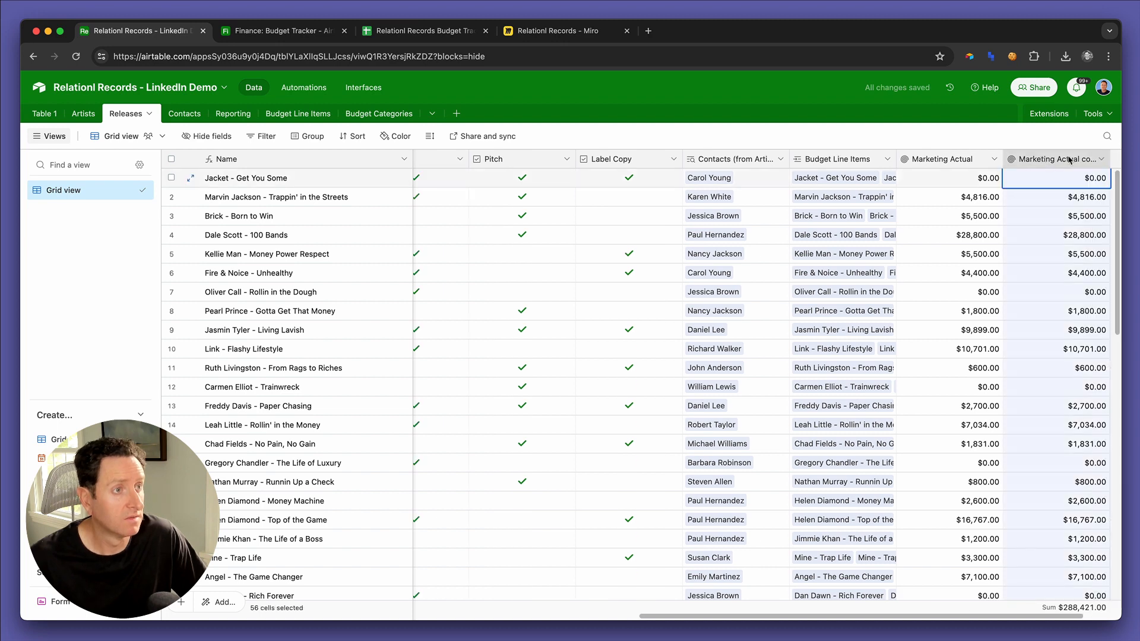
{"action": "left_click", "coordinate": [621, 189]}
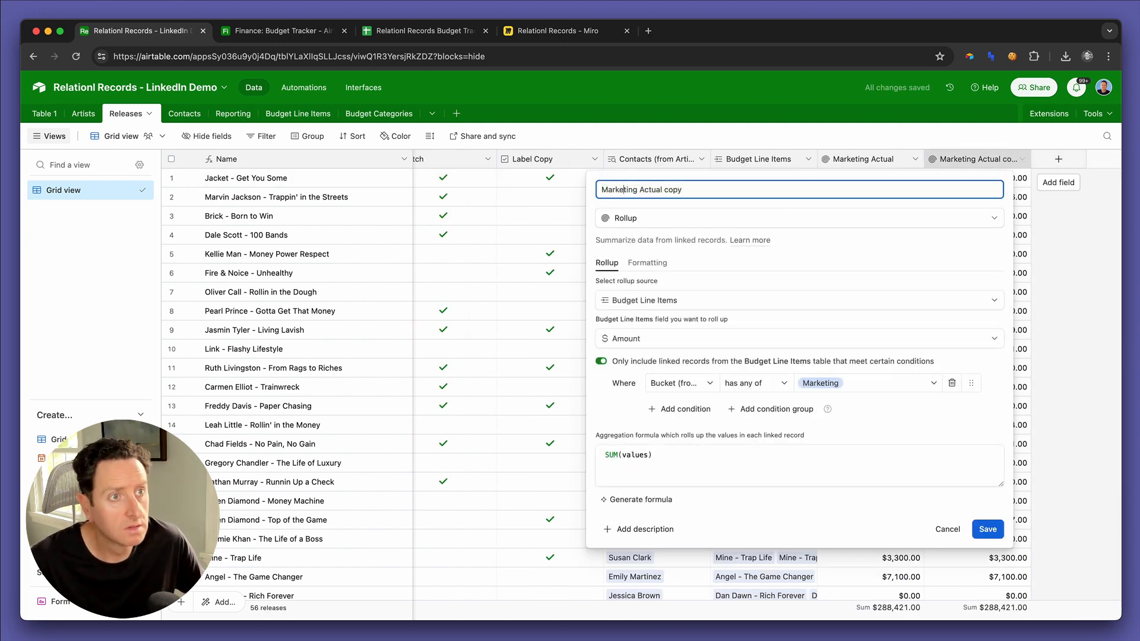
{"action": "double_click", "coordinate": [638, 189]}
{"action": "type", "text": "A&R Actual"}
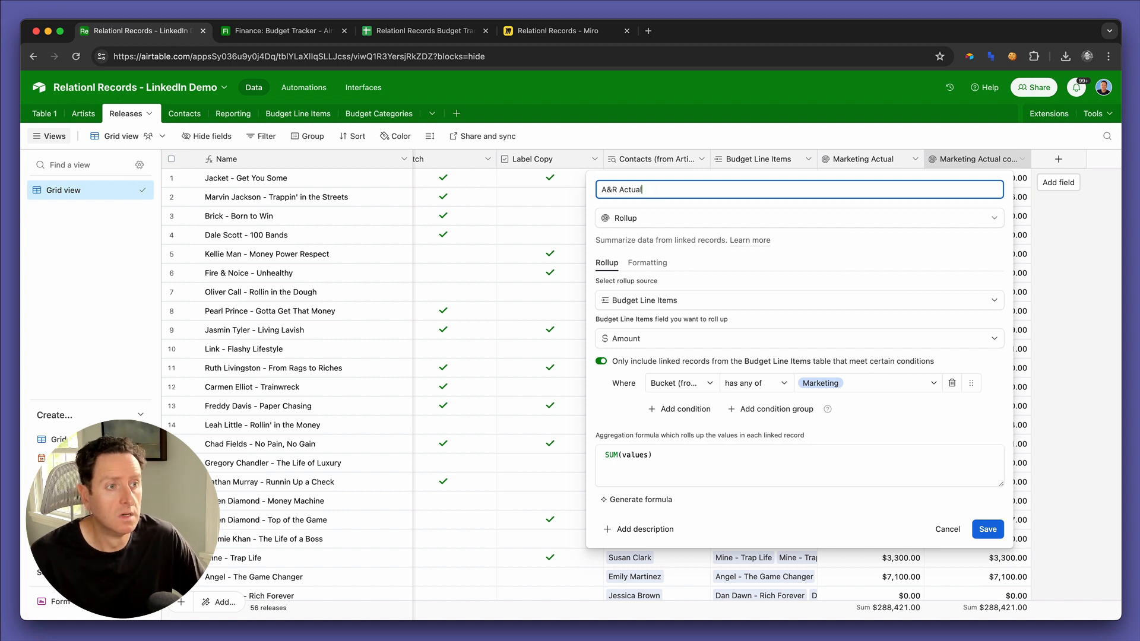
Step: Set the Bucket condition of the A&R Actual rollup to A&R only and save the field
{"action": "left_click", "coordinate": [828, 383]}
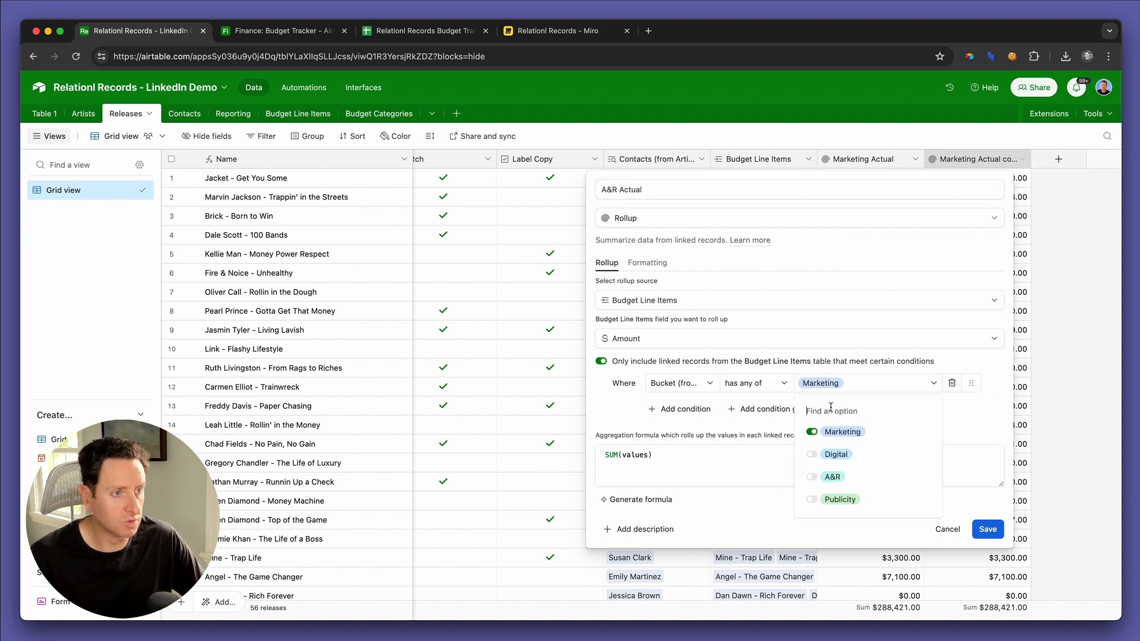
{"action": "left_click", "coordinate": [832, 477]}
{"action": "left_click", "coordinate": [835, 454]}
{"action": "left_click", "coordinate": [834, 432]}
{"action": "left_click", "coordinate": [836, 457]}
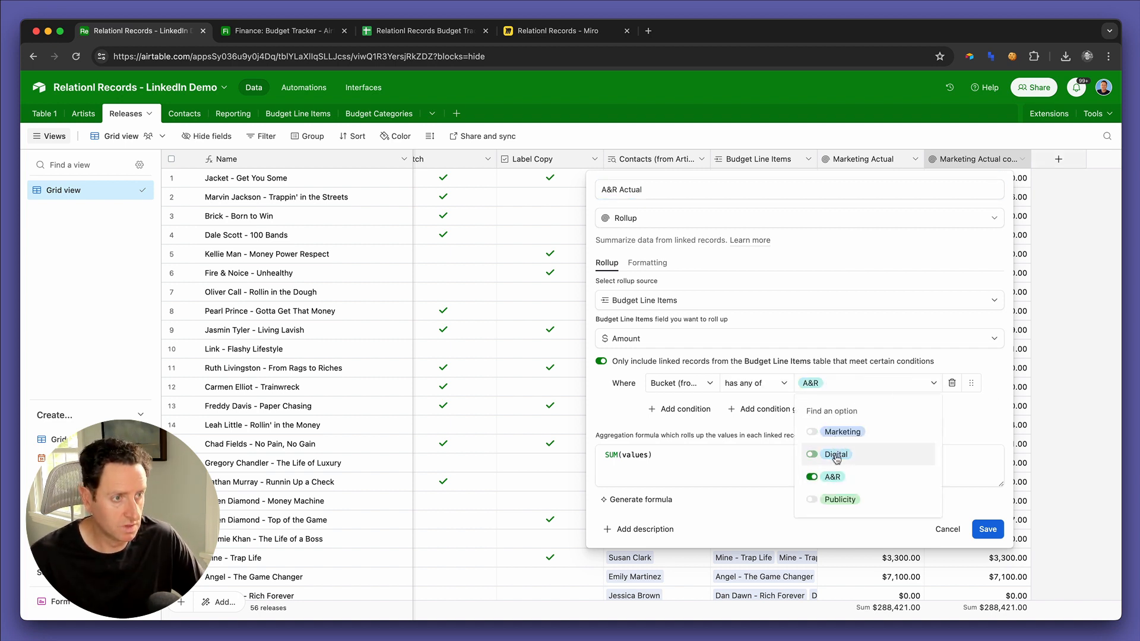
{"action": "left_click", "coordinate": [985, 528]}
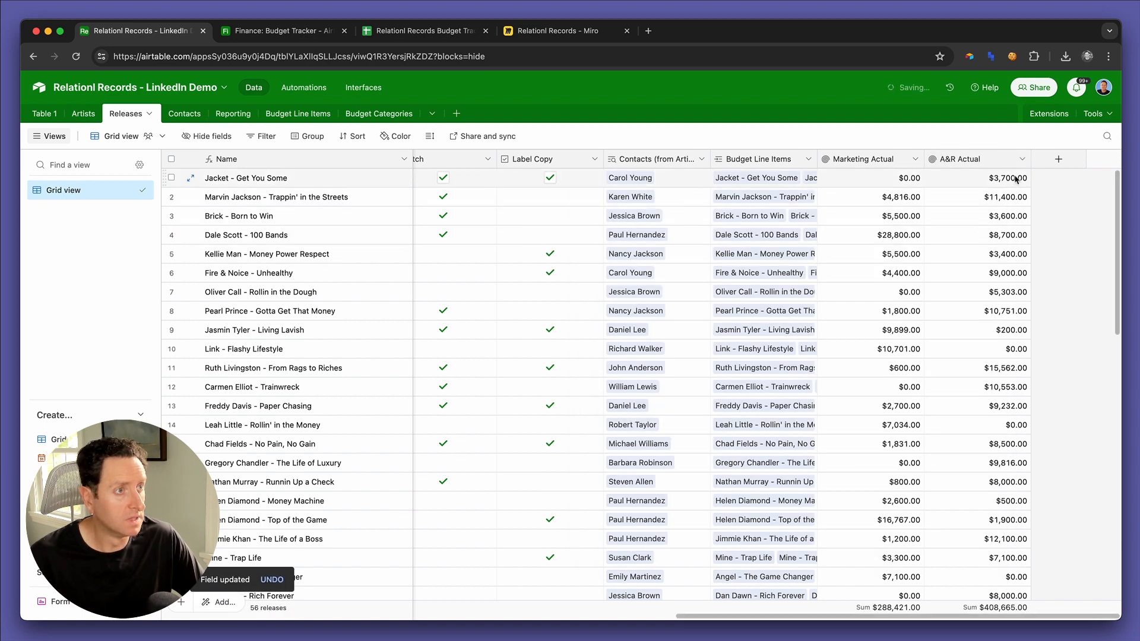
Step: Duplicate the A&R Actual field and name the copy Digital Actual
{"action": "left_click", "coordinate": [1022, 159]}
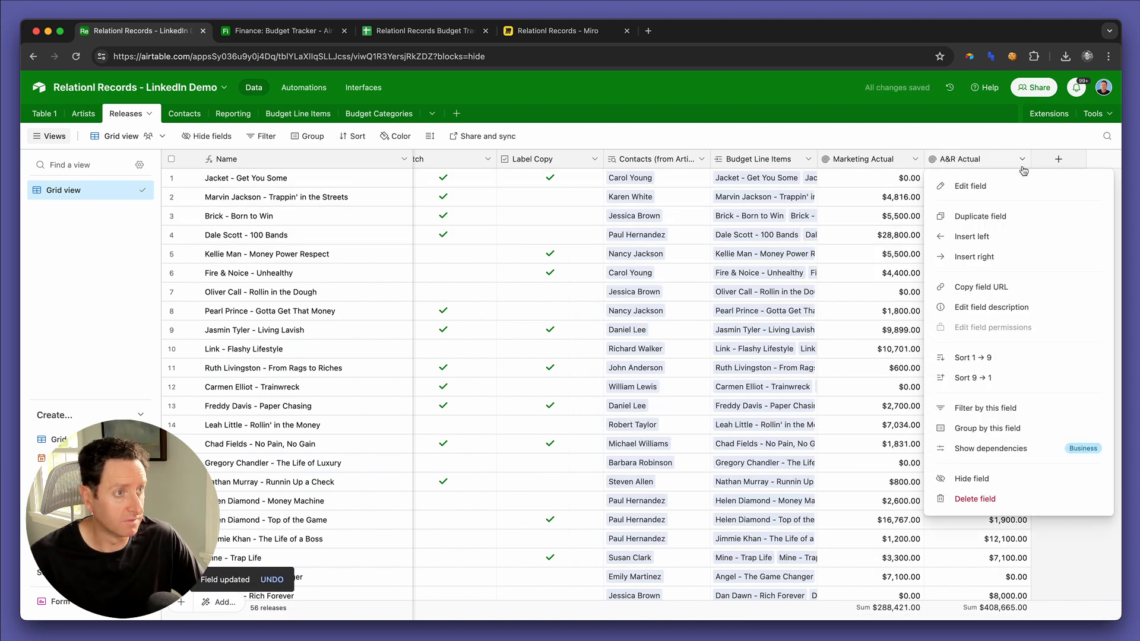
{"action": "left_click", "coordinate": [1009, 221]}
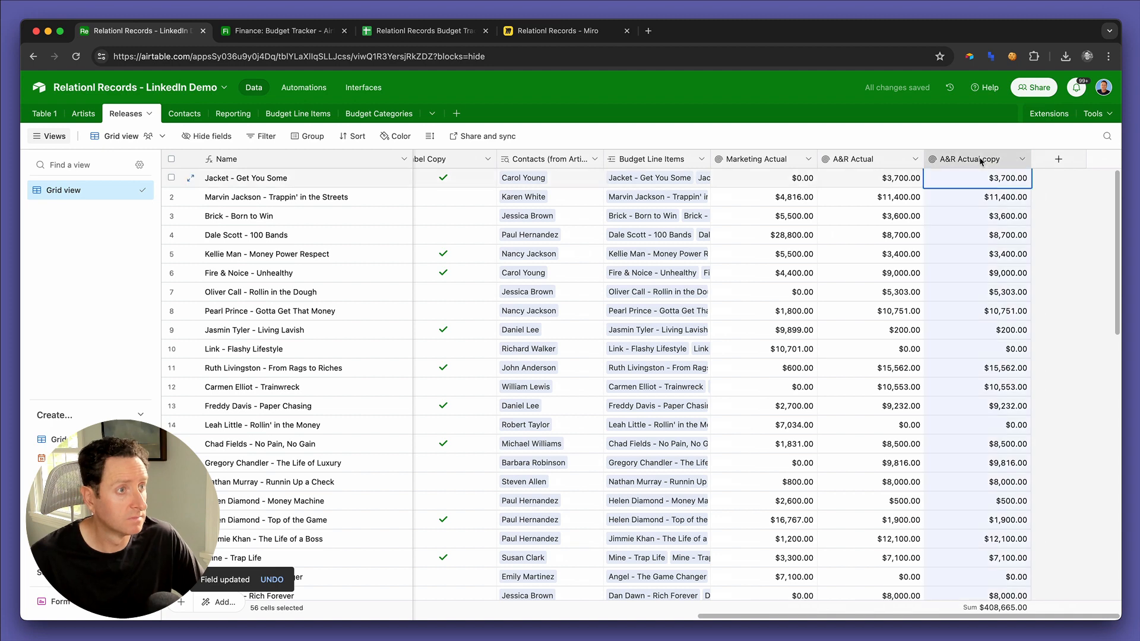
{"action": "double_click", "coordinate": [981, 159]}
{"action": "type", "text": "Digital Actu"}
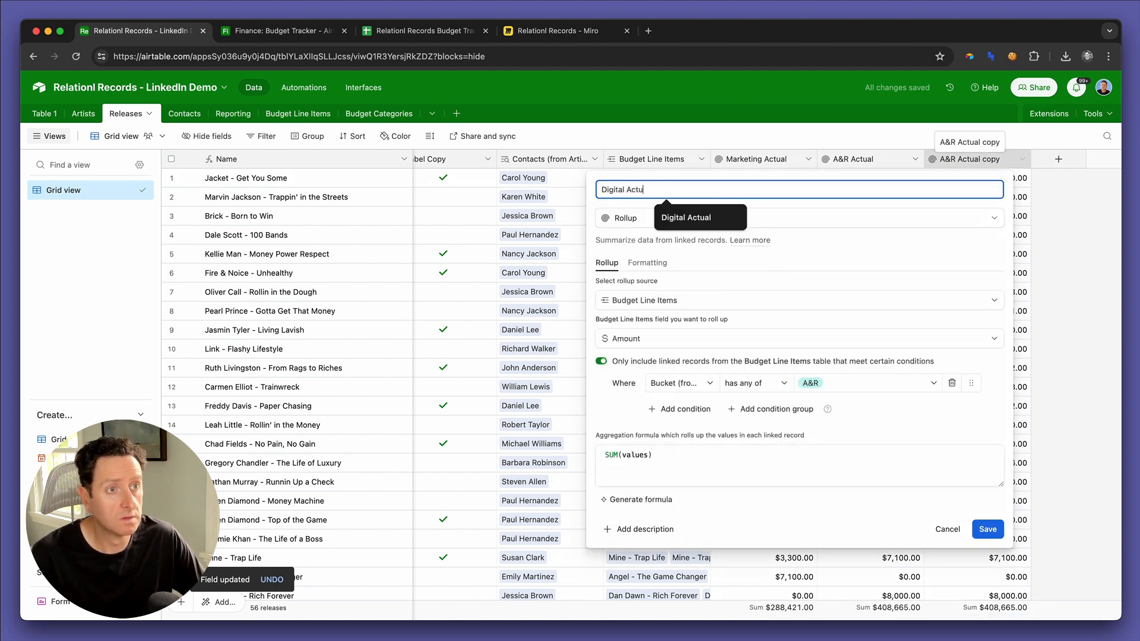
{"action": "type", "text": "al"}
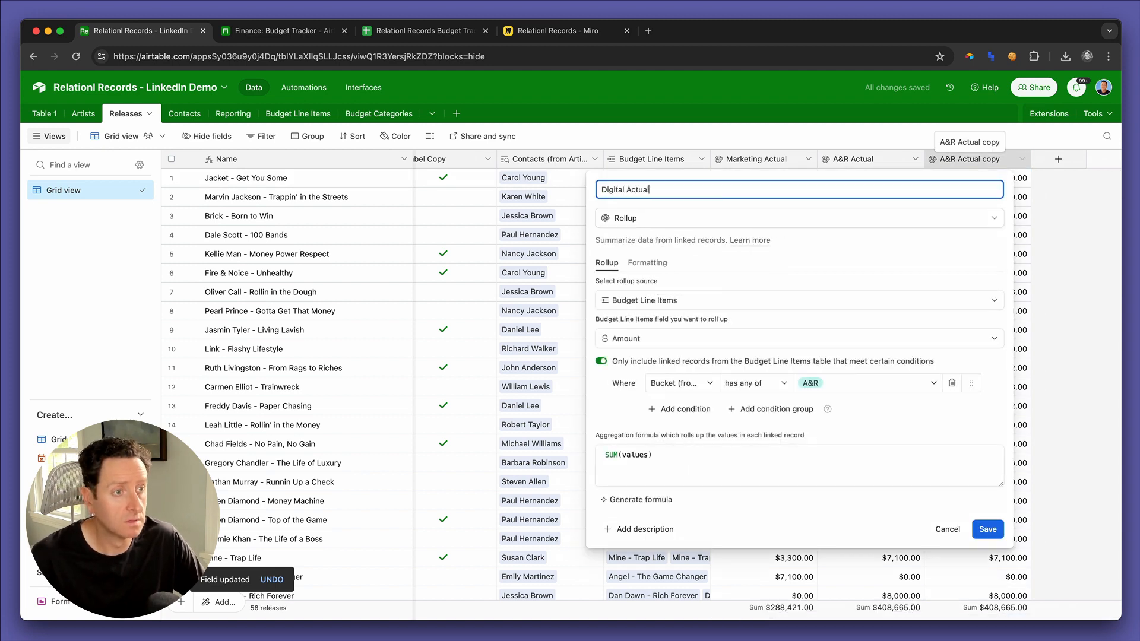
Step: Replace A&R with Digital in the Bucket condition of the Digital Actual rollup and save the field
{"action": "left_click", "coordinate": [823, 380]}
{"action": "left_click", "coordinate": [829, 476]}
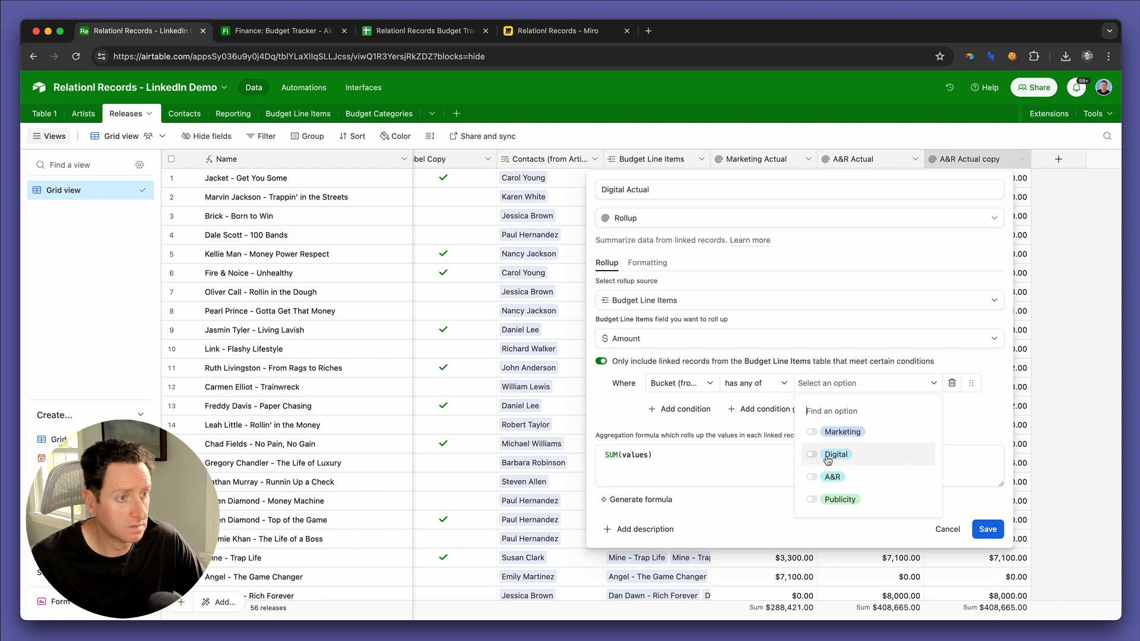
{"action": "left_click", "coordinate": [828, 458]}
{"action": "left_click", "coordinate": [987, 529]}
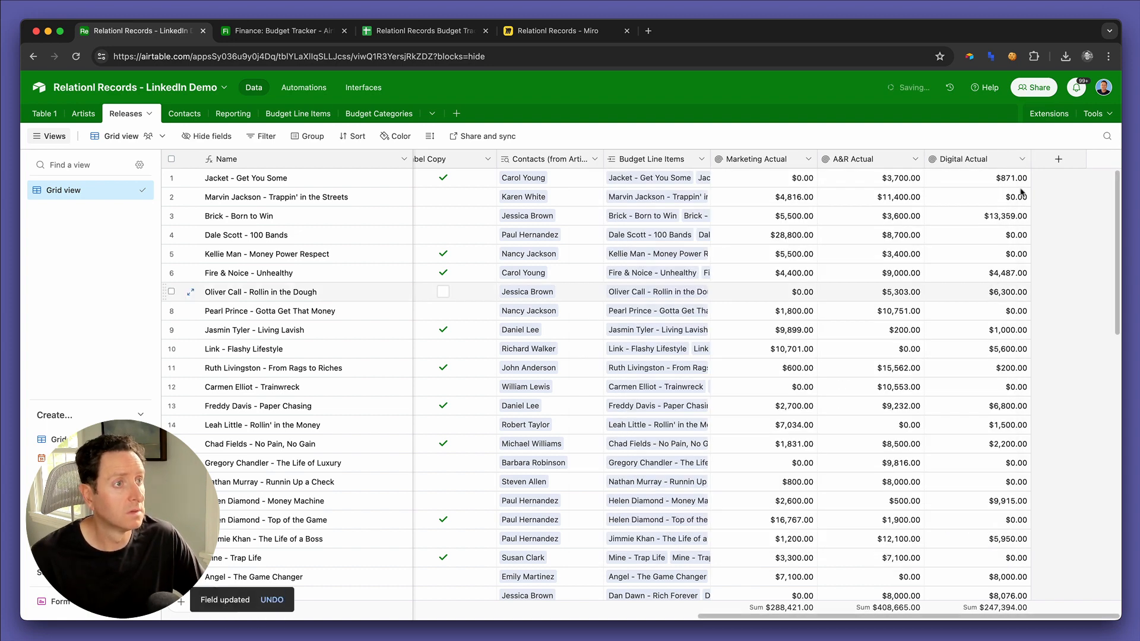
Step: Duplicate the Digital Actual field and name the copy Publicity
{"action": "left_click", "coordinate": [1021, 158]}
{"action": "left_click", "coordinate": [1016, 217]}
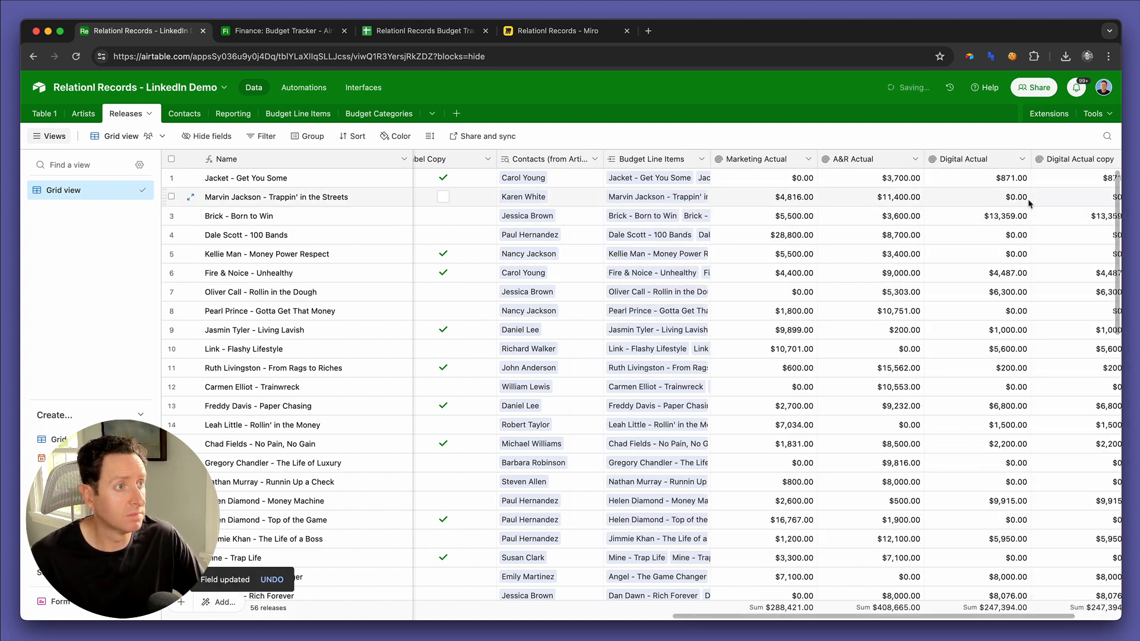
{"action": "type", "text": "Publi"}
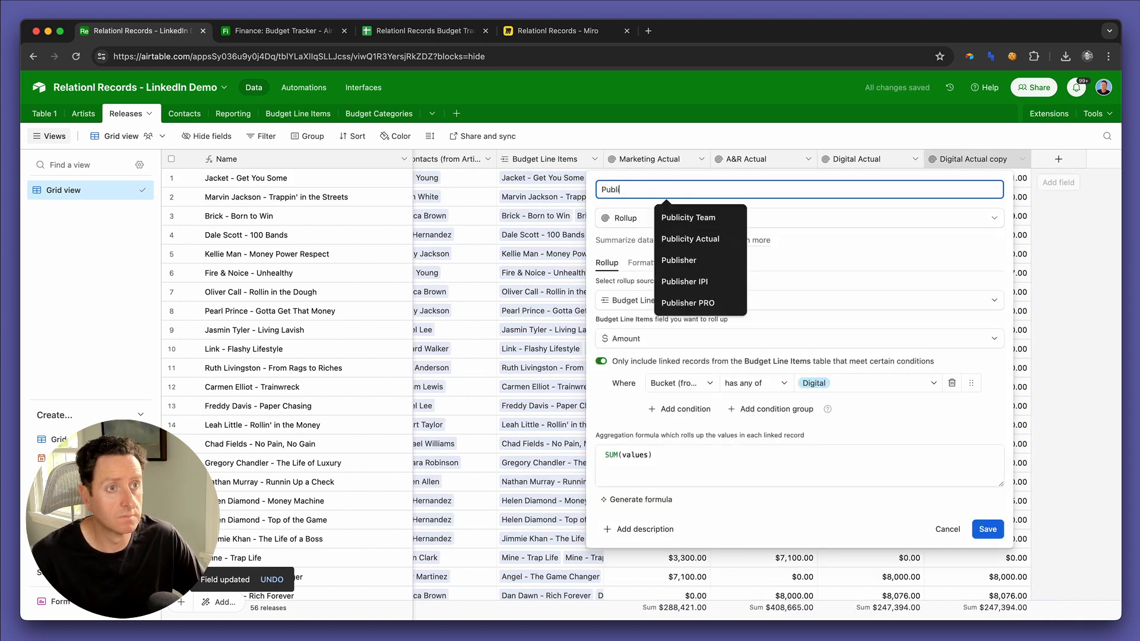
{"action": "type", "text": "city"}
Step: Replace Digital with Publicity in the Bucket condition of the Publicity rollup and save the field
{"action": "left_click", "coordinate": [856, 383]}
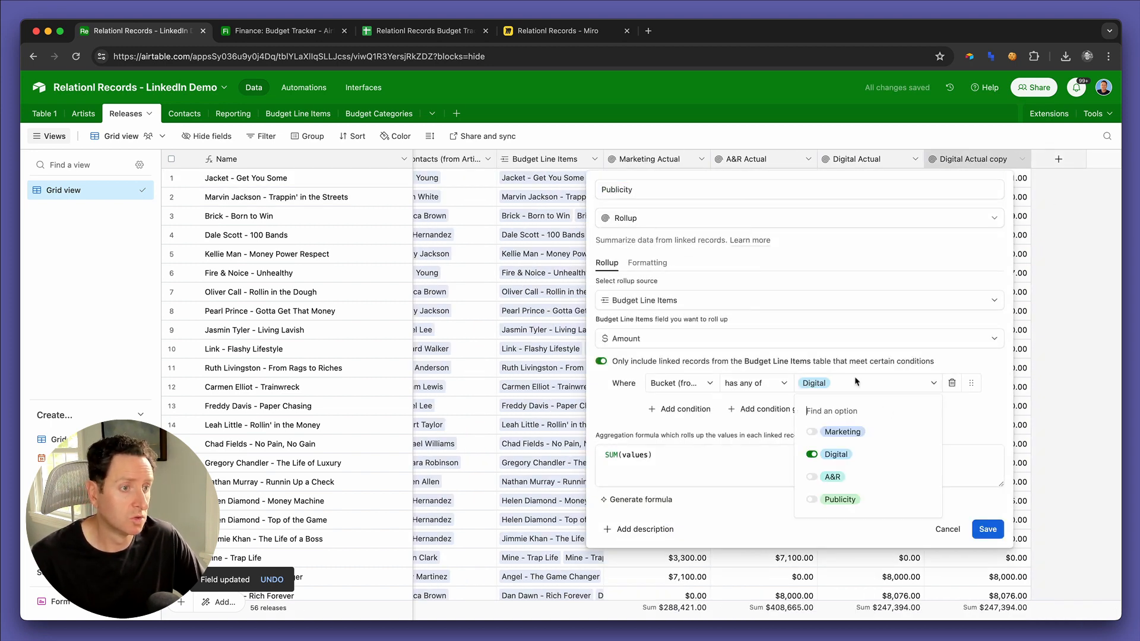
{"action": "left_click", "coordinate": [848, 500]}
{"action": "left_click", "coordinate": [847, 456]}
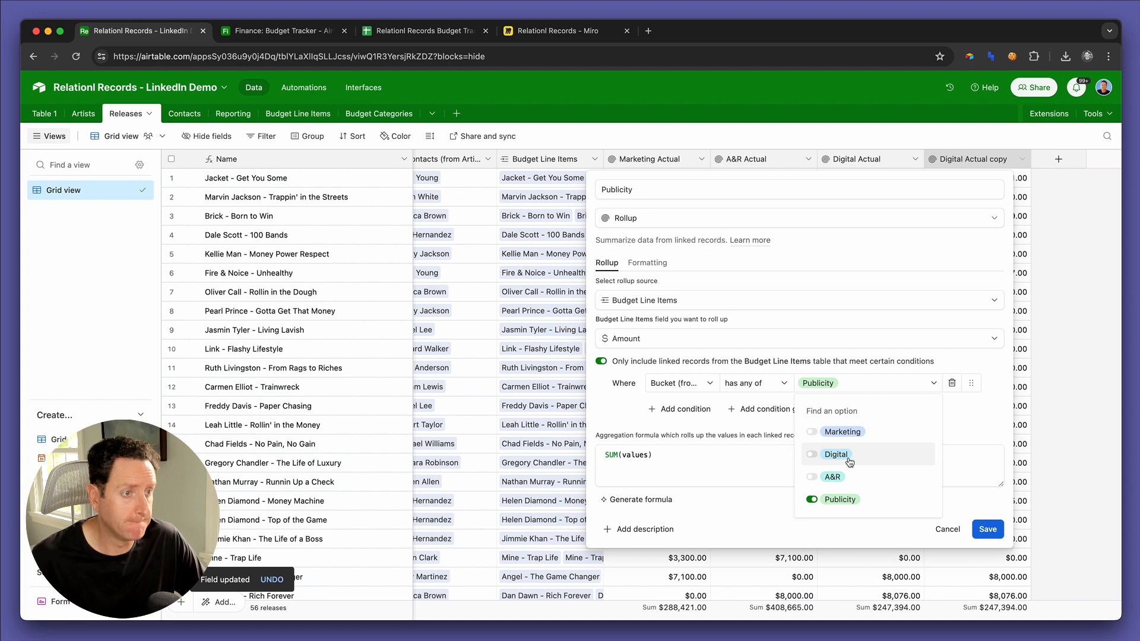
{"action": "left_click", "coordinate": [986, 529]}
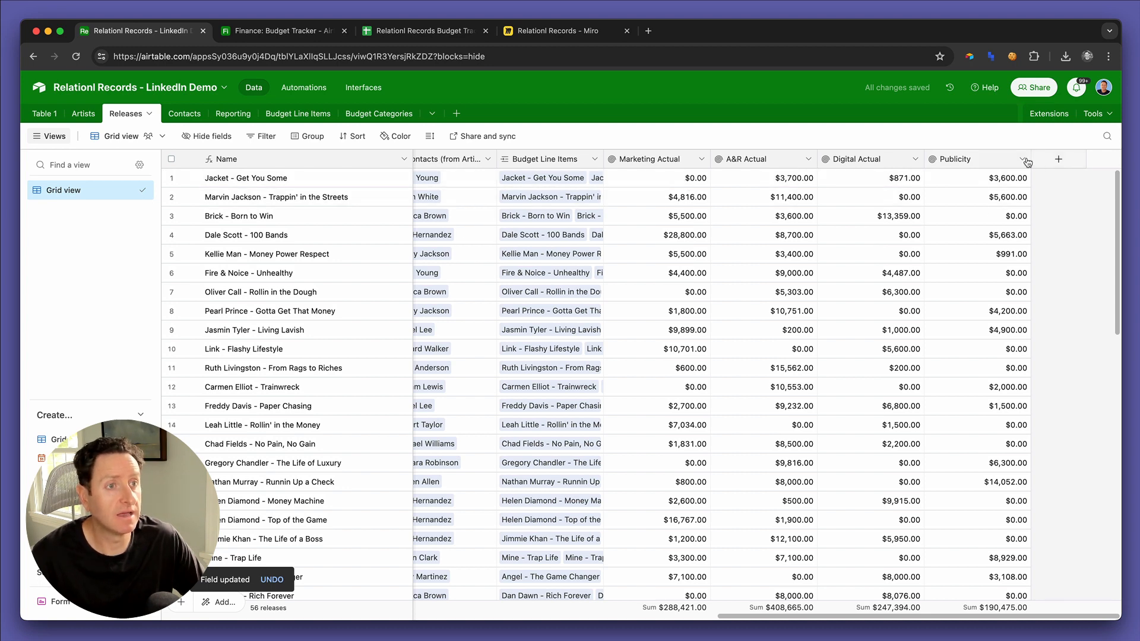
Step: Insert a Currency field named Marketing Budget directly after Marketing Actual, keeping the default dollar formatting
{"action": "left_click", "coordinate": [701, 159]}
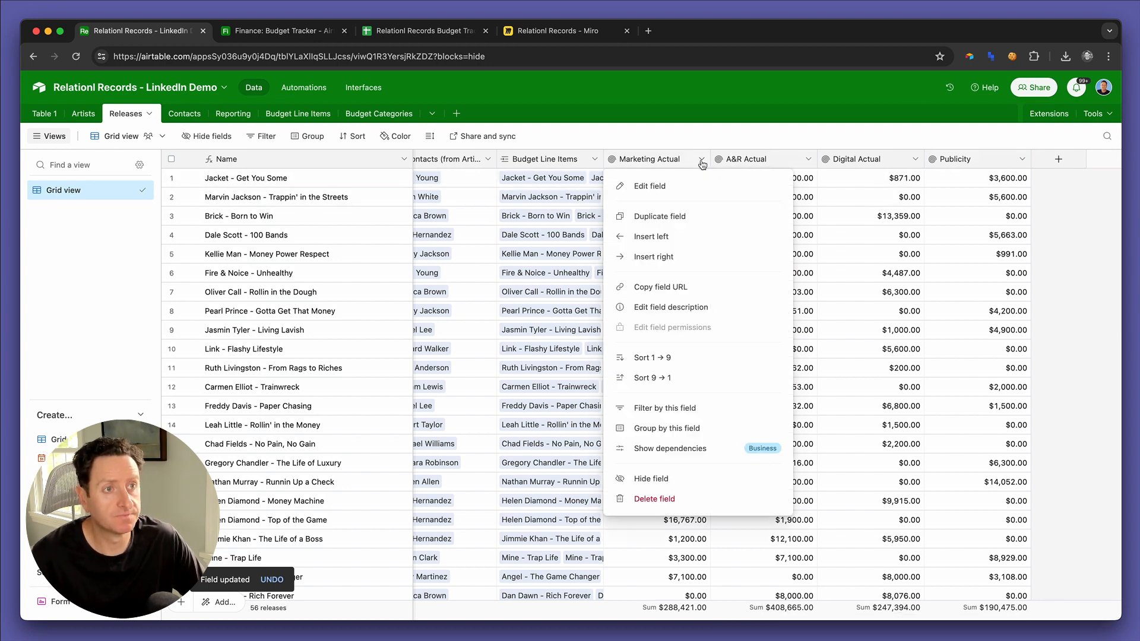
{"action": "left_click", "coordinate": [692, 256]}
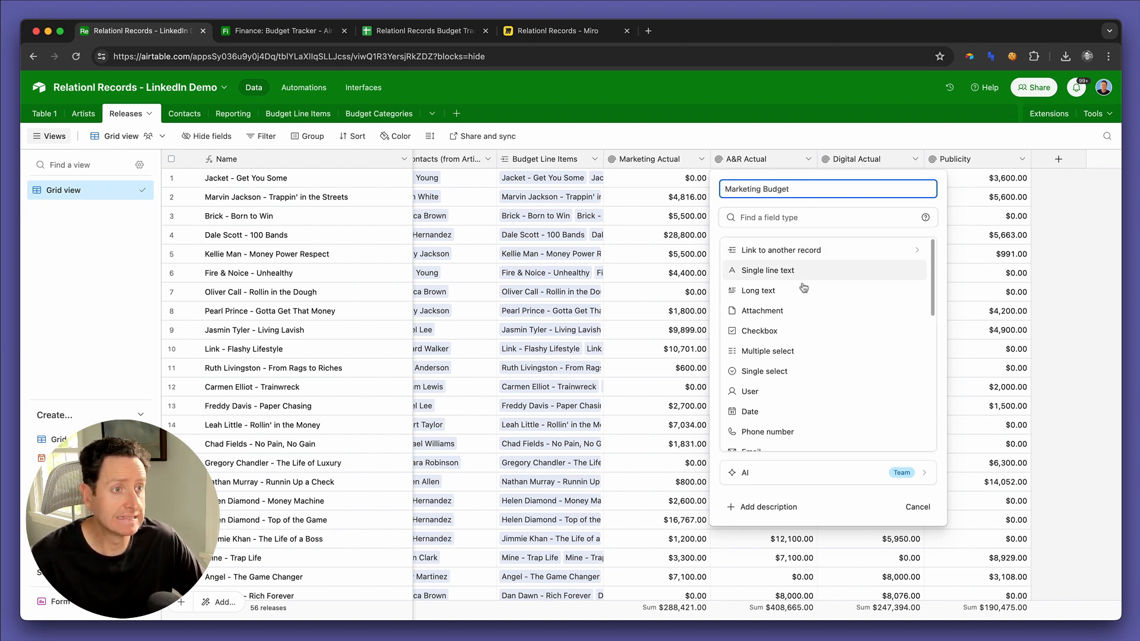
{"action": "scroll", "coordinate": [766, 391], "scroll_direction": "down", "scroll_amount": 4}
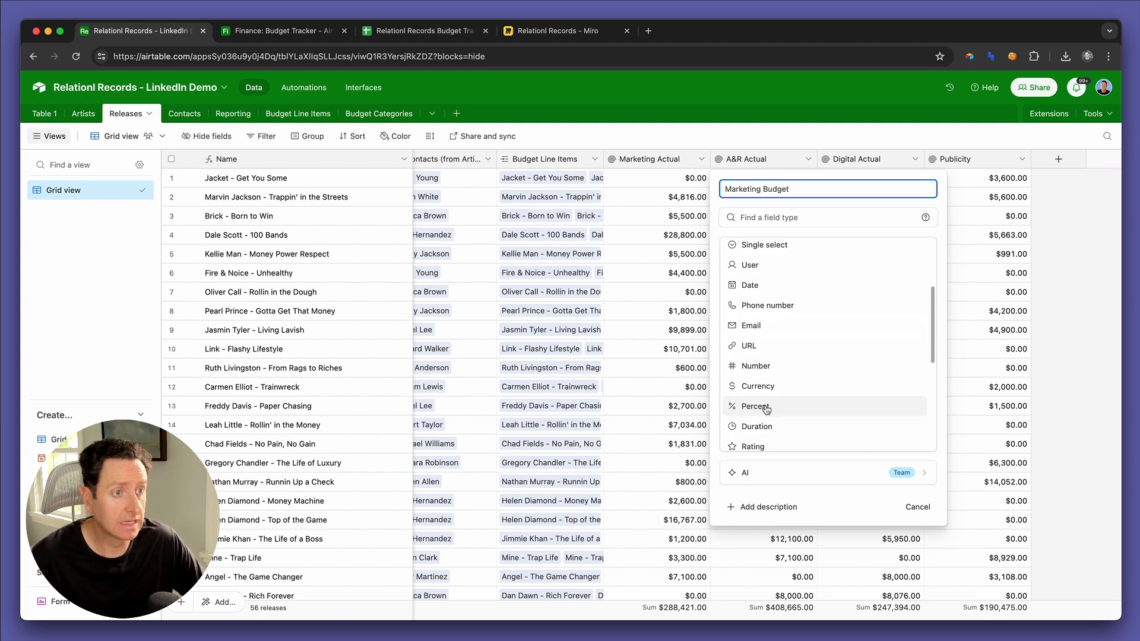
{"action": "scroll", "coordinate": [774, 344], "scroll_direction": "down", "scroll_amount": 3}
{"action": "scroll", "coordinate": [776, 341], "scroll_direction": "down", "scroll_amount": 3}
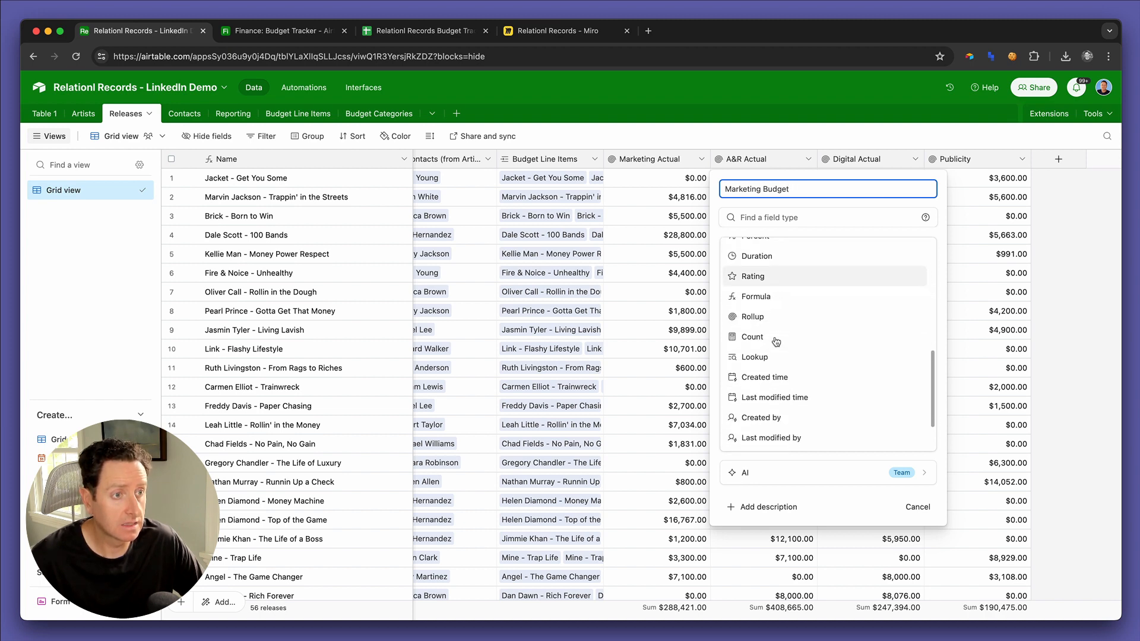
{"action": "scroll", "coordinate": [776, 341], "scroll_direction": "up", "scroll_amount": 7}
{"action": "scroll", "coordinate": [776, 341], "scroll_direction": "up", "scroll_amount": 2}
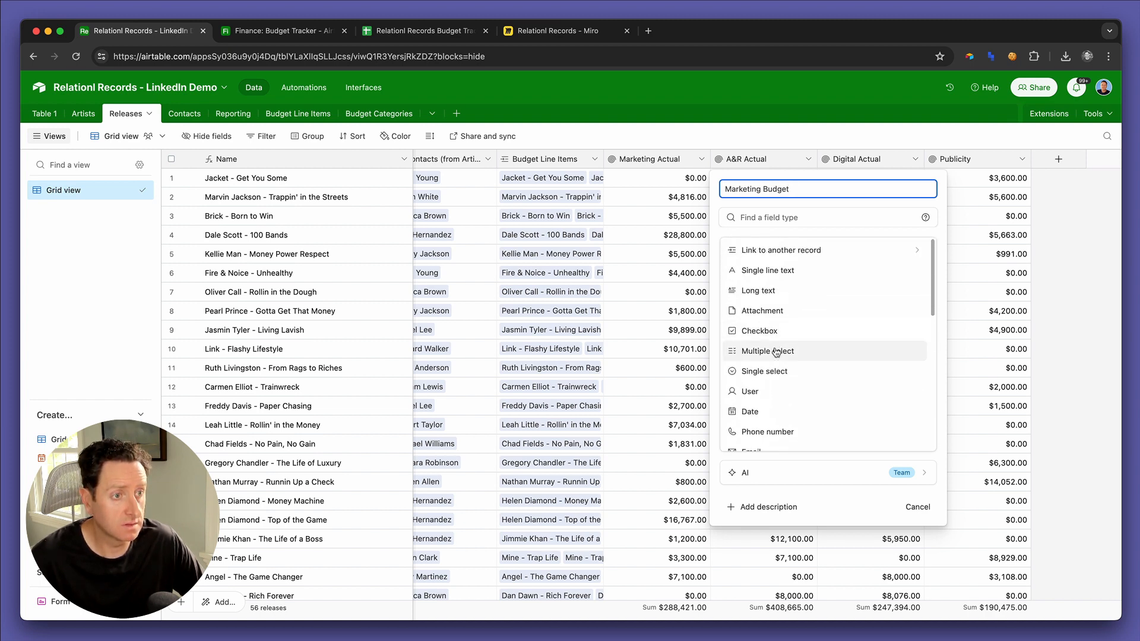
{"action": "scroll", "coordinate": [777, 345], "scroll_direction": "down", "scroll_amount": 5}
{"action": "left_click", "coordinate": [777, 383]}
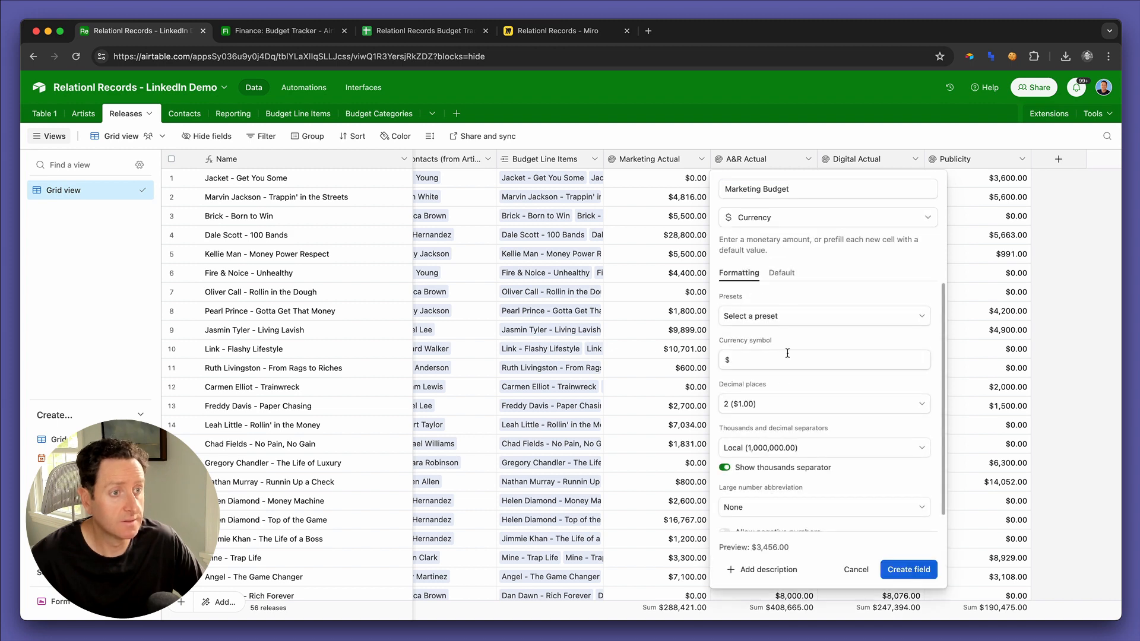
{"action": "left_click", "coordinate": [903, 569]}
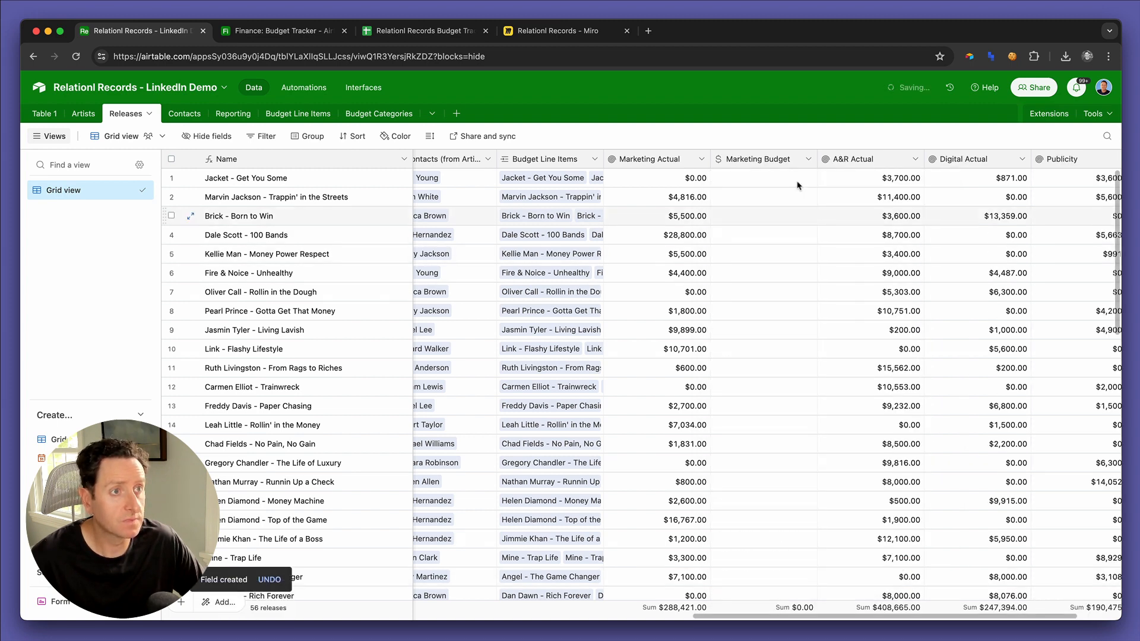
Step: Duplicate the Marketing Budget field as Digital Budget and move it directly after Digital Actual
{"action": "left_click", "coordinate": [808, 160]}
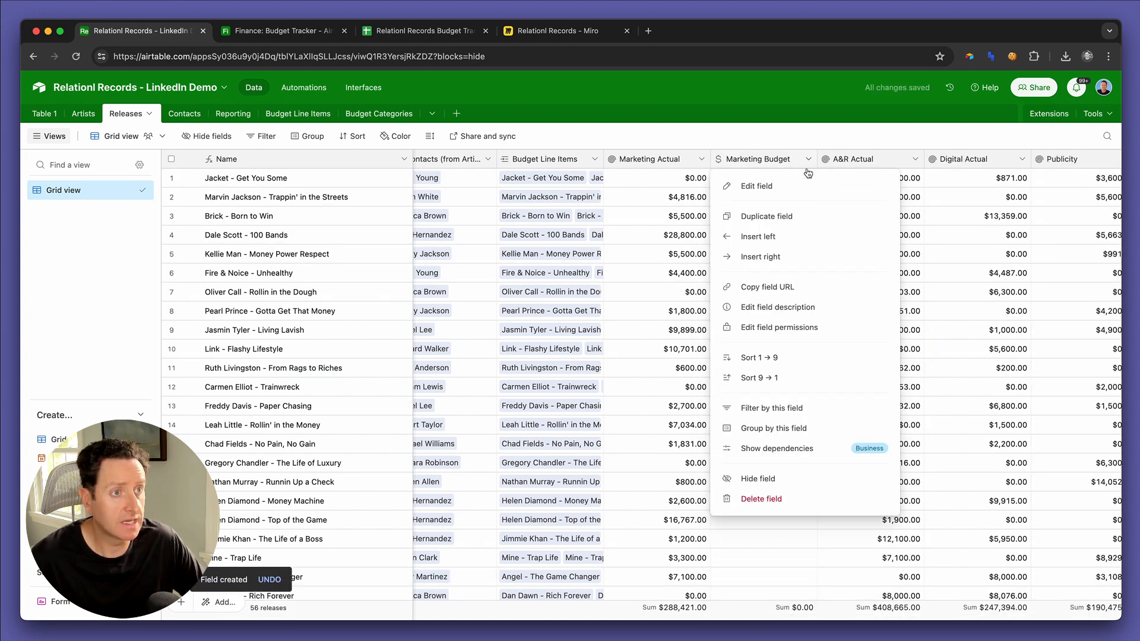
{"action": "left_click", "coordinate": [802, 221]}
{"action": "double_click", "coordinate": [847, 162]}
{"action": "type", "text": "Di"}
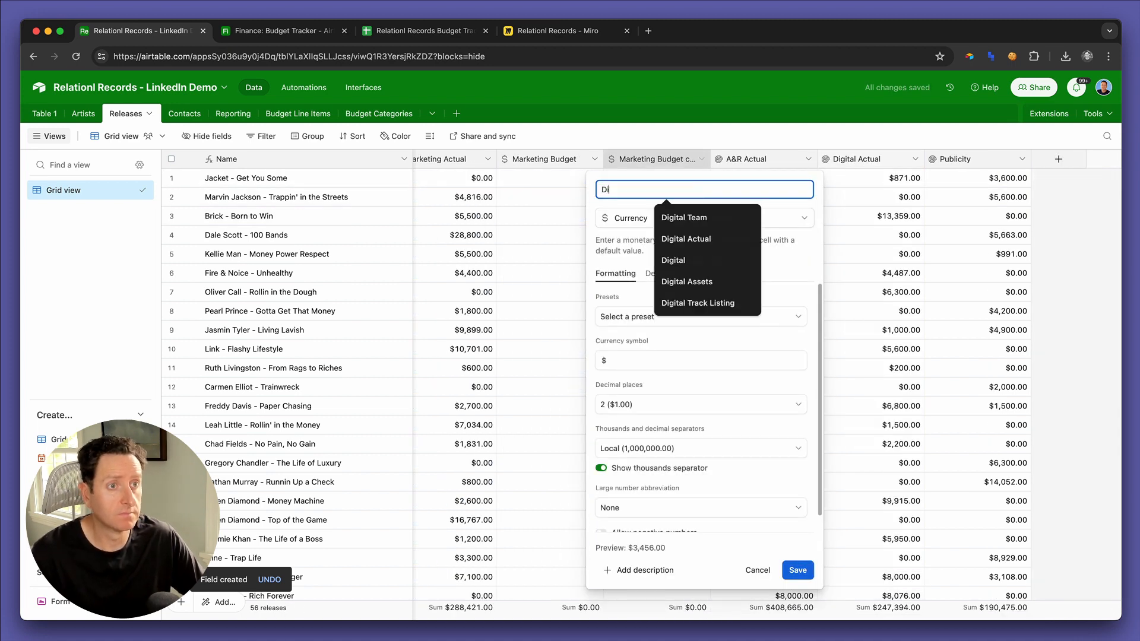
{"action": "type", "text": "gital V"}
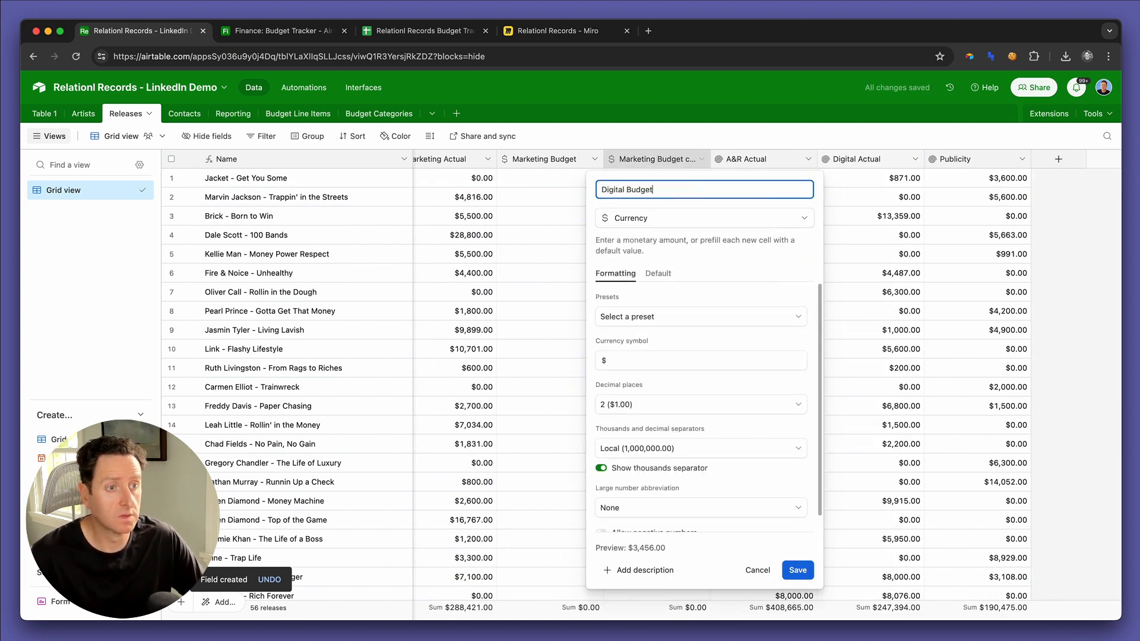
{"action": "type", "text": "udget"}
{"action": "left_click", "coordinate": [812, 571]}
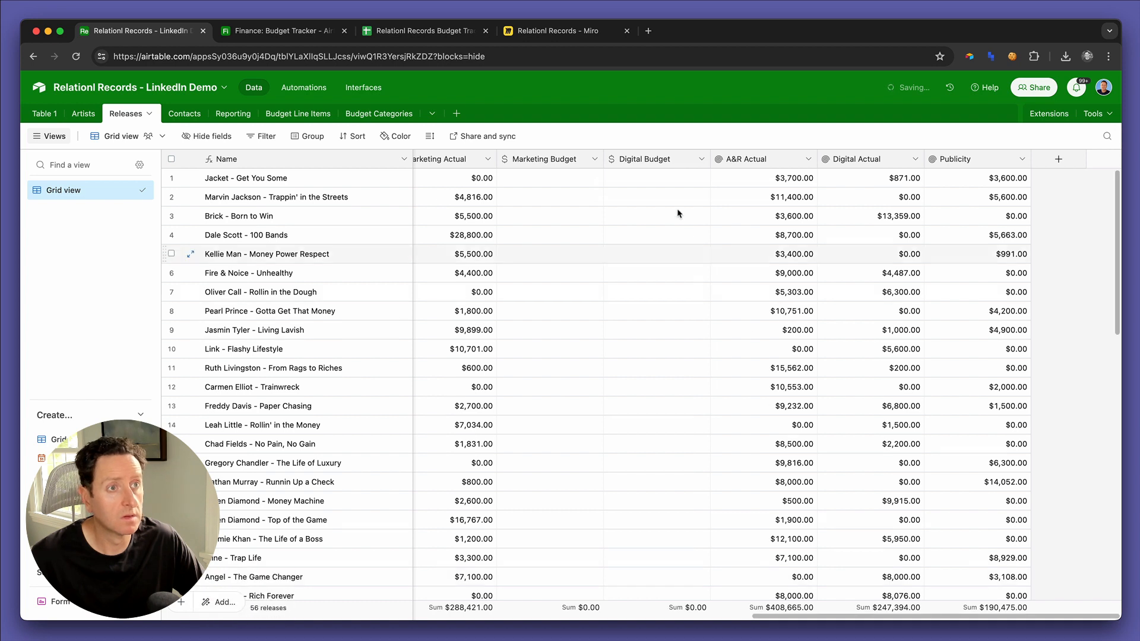
{"action": "left_click_drag", "start_coordinate": [643, 159], "coordinate": [885, 161]}
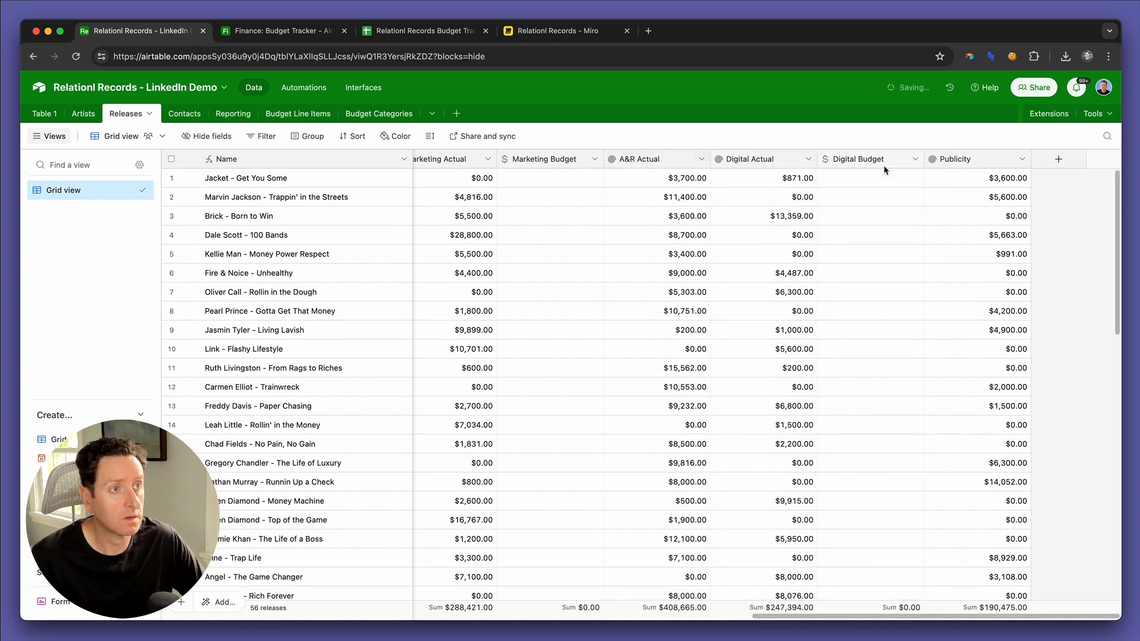
Step: Duplicate the Marketing Budget field as A&R Budget and move it directly after A&R Actual
{"action": "left_click", "coordinate": [593, 161]}
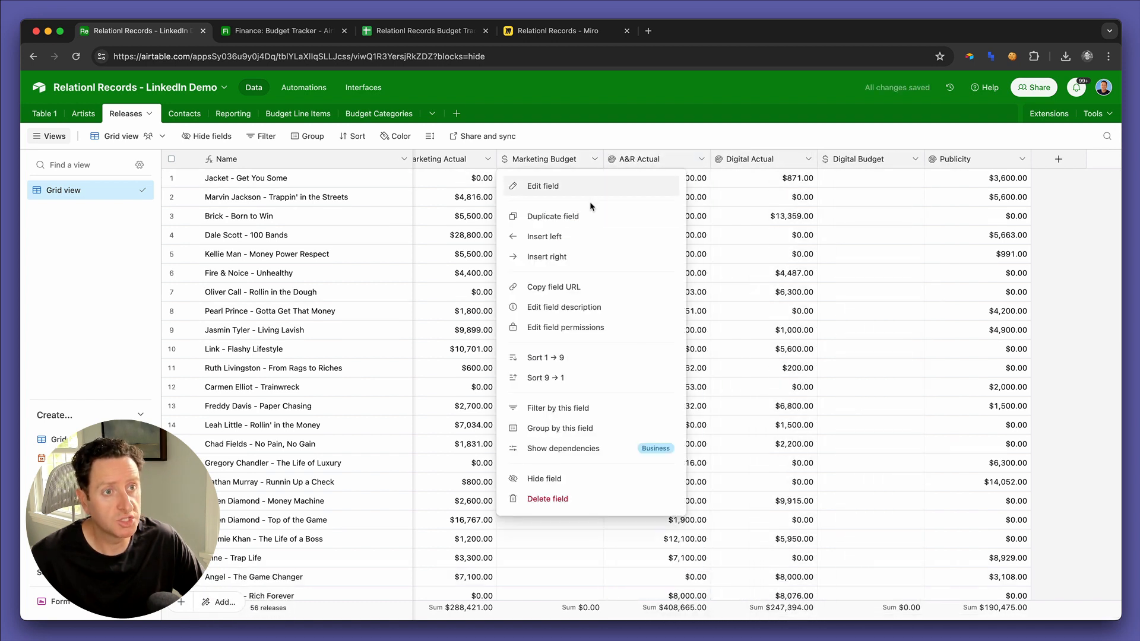
{"action": "left_click", "coordinate": [590, 215]}
{"action": "double_click", "coordinate": [655, 160]}
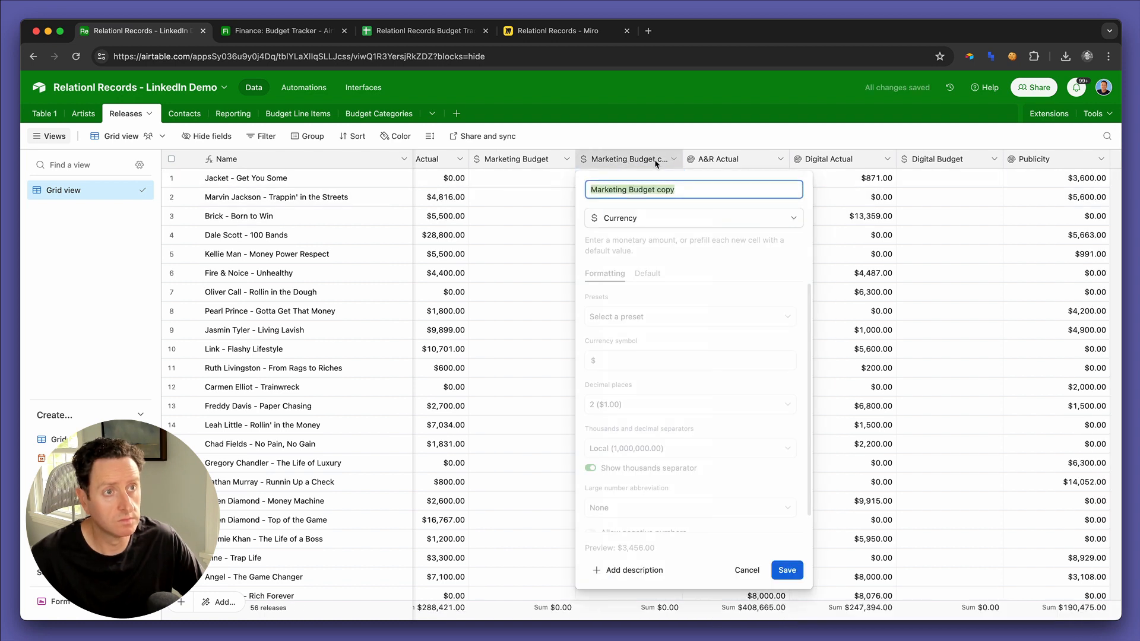
{"action": "type", "text": "A&R Budget"}
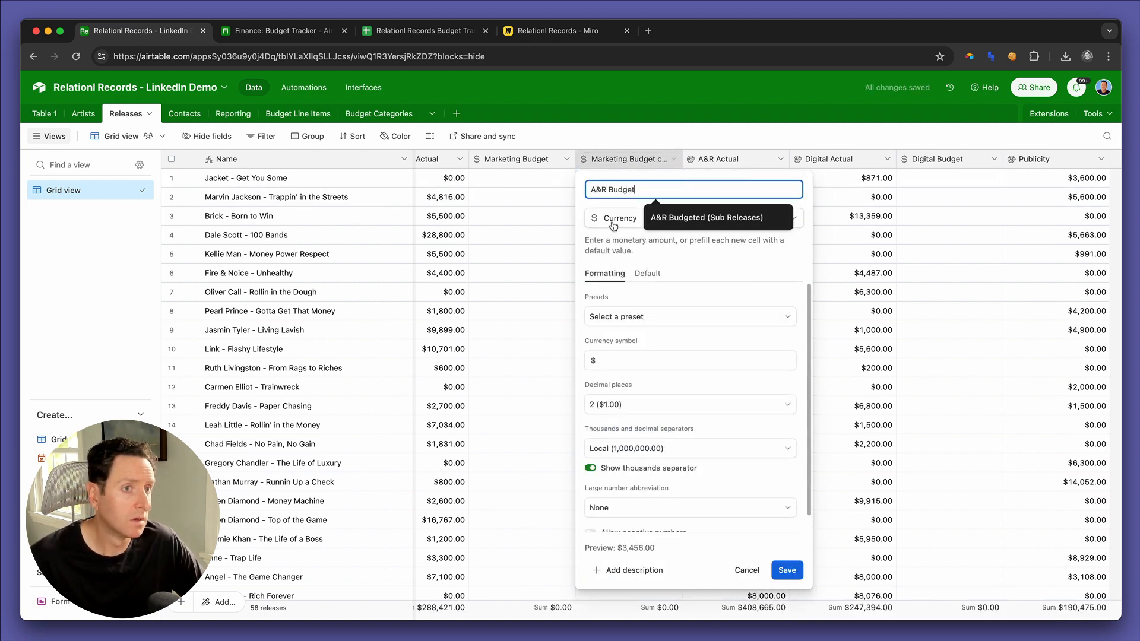
{"action": "left_click", "coordinate": [787, 570]}
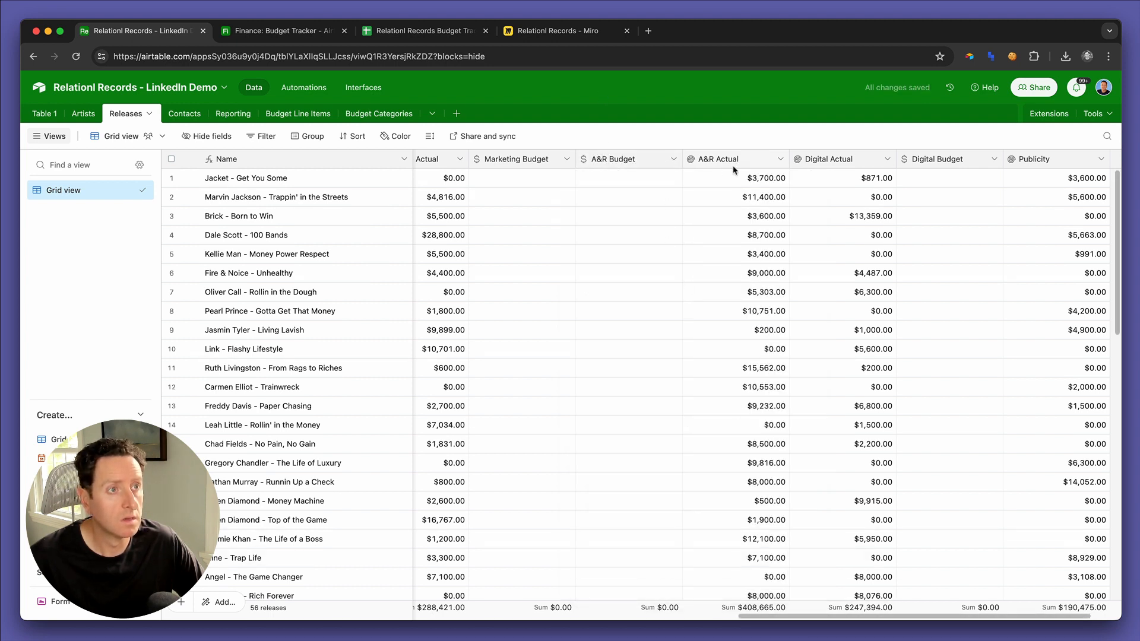
{"action": "left_click_drag", "start_coordinate": [655, 168], "coordinate": [763, 172]}
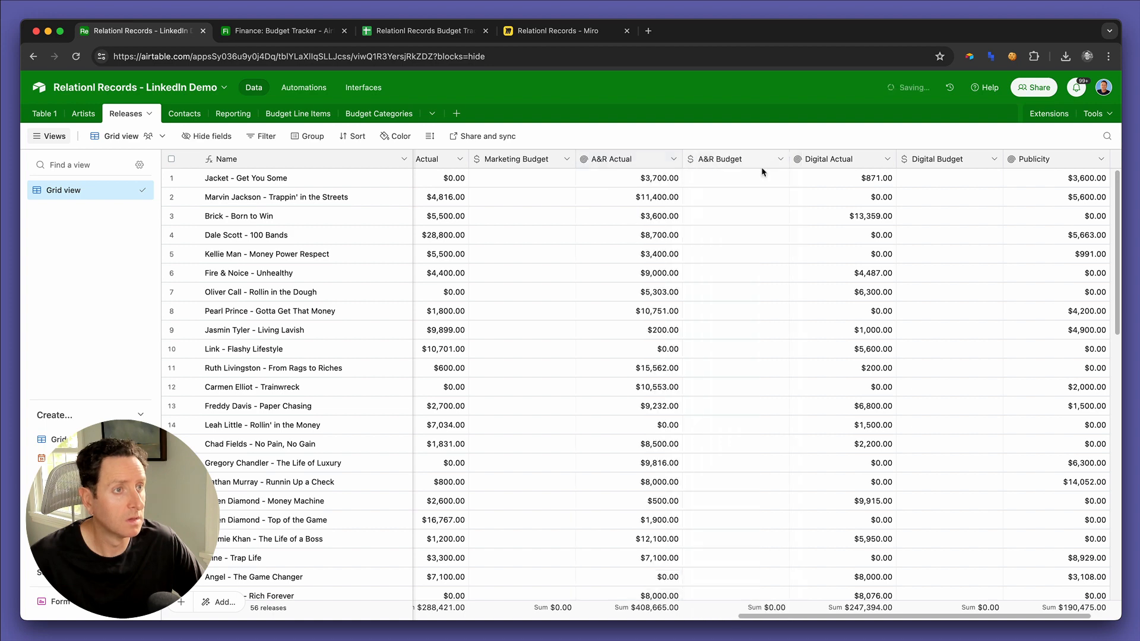
Step: Duplicate the A&R Budget field as Publicity Budget and move it directly after the Publicity rollup
{"action": "left_click", "coordinate": [779, 161]}
{"action": "left_click", "coordinate": [764, 220]}
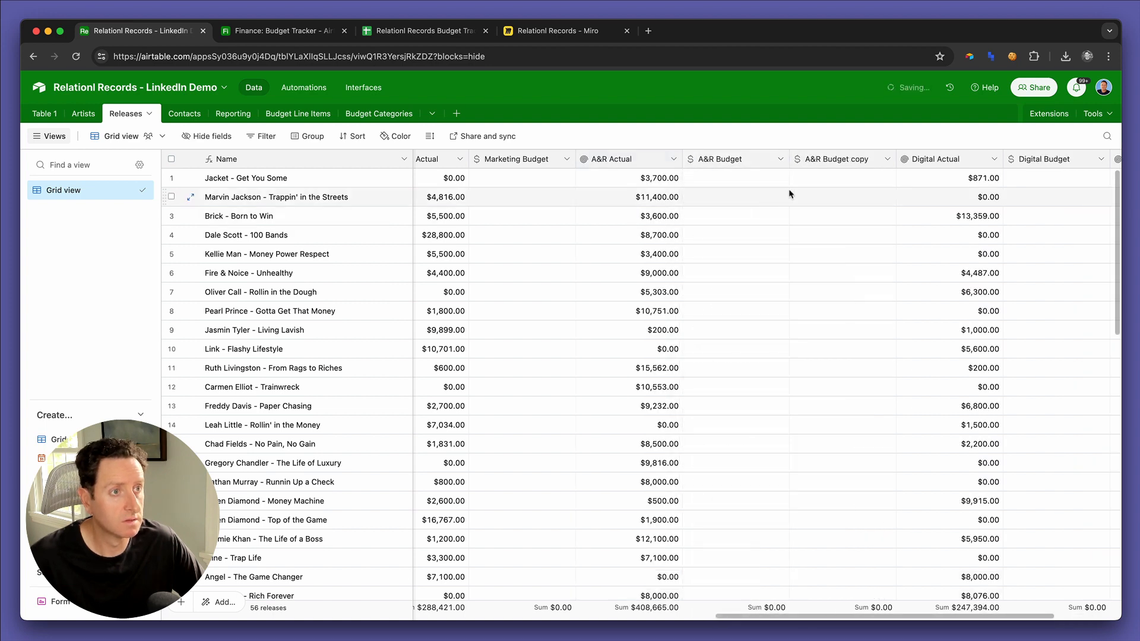
{"action": "double_click", "coordinate": [822, 160]}
{"action": "type", "text": "Publi"}
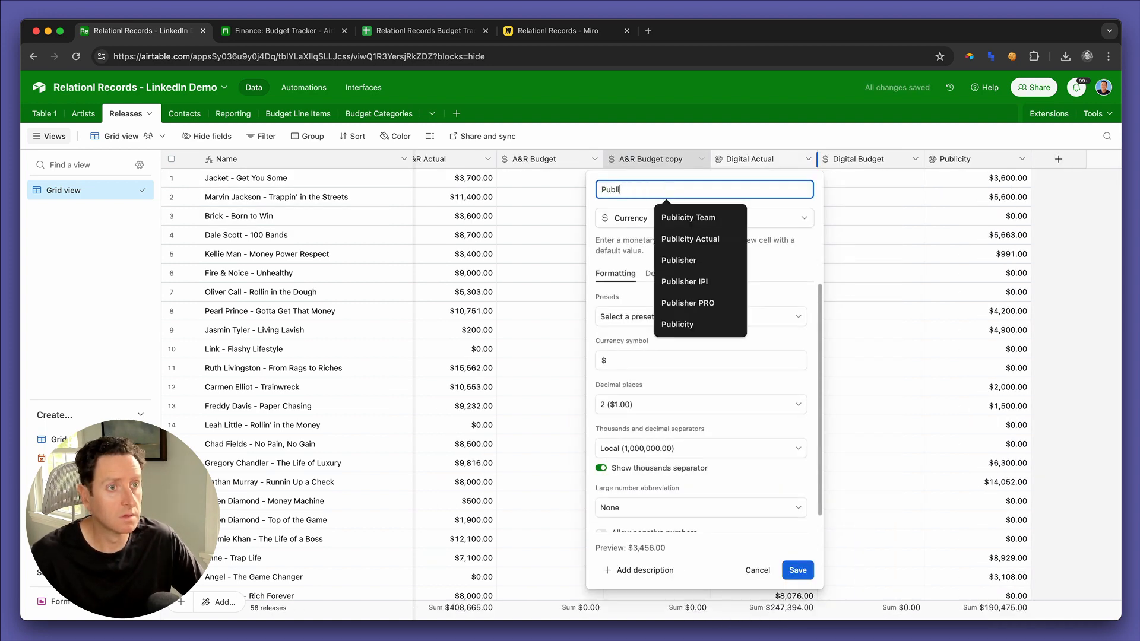
{"action": "type", "text": "city Budget"}
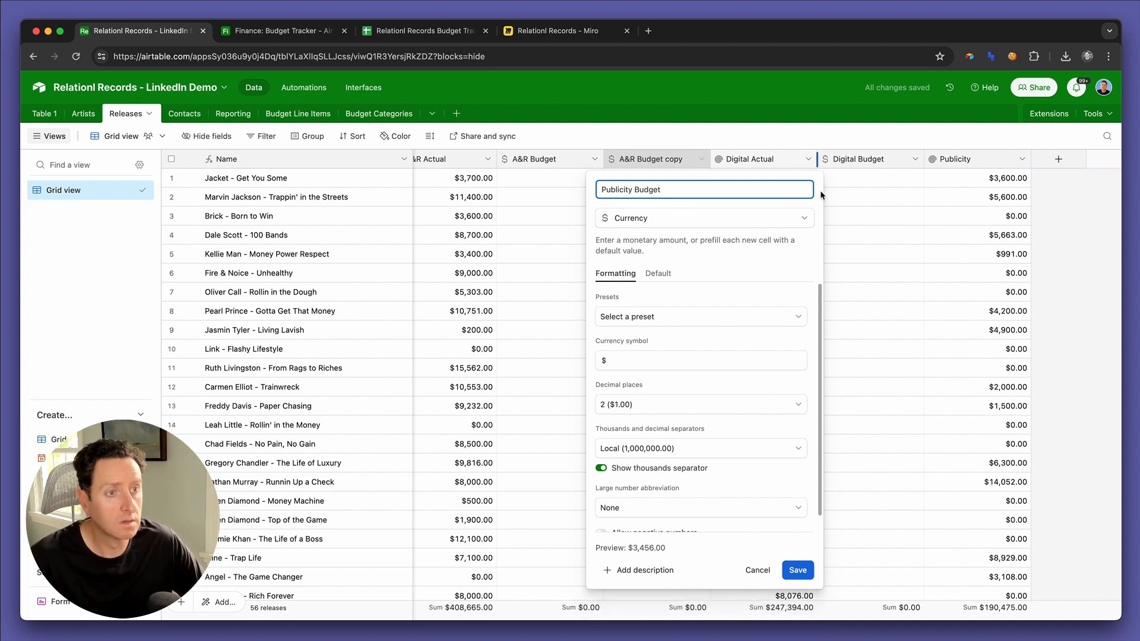
{"action": "left_click", "coordinate": [797, 570]}
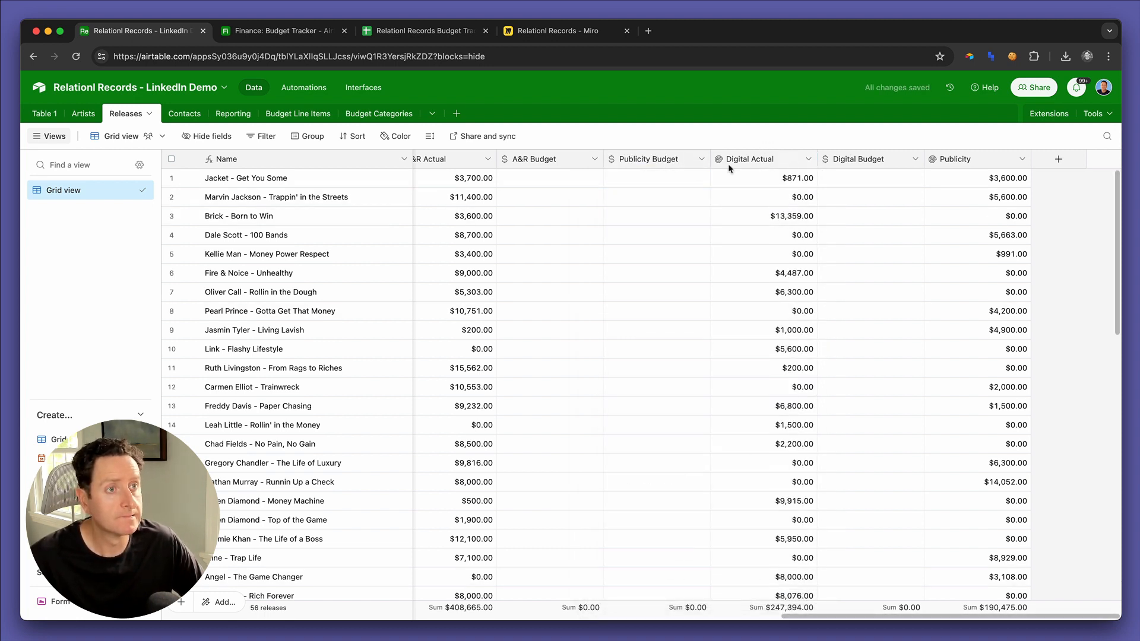
{"action": "left_click_drag", "start_coordinate": [680, 161], "coordinate": [996, 156]}
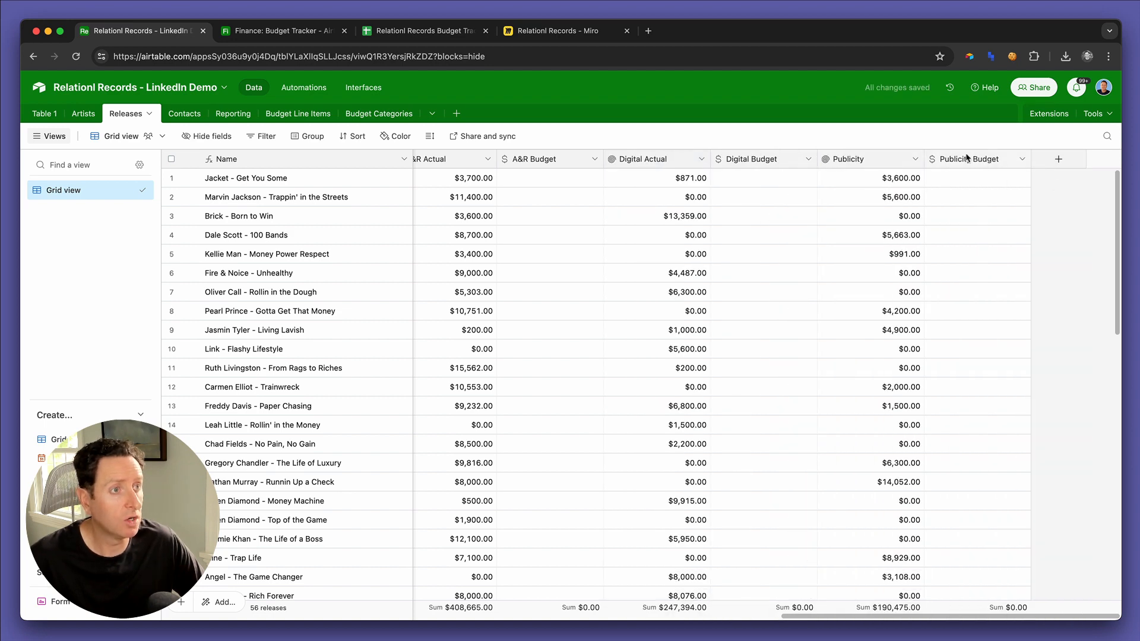
Step: Duplicate the Publicity rollup and move the copy to the end of the table, after Publicity Budget
{"action": "left_click", "coordinate": [914, 159]}
{"action": "left_click", "coordinate": [878, 217]}
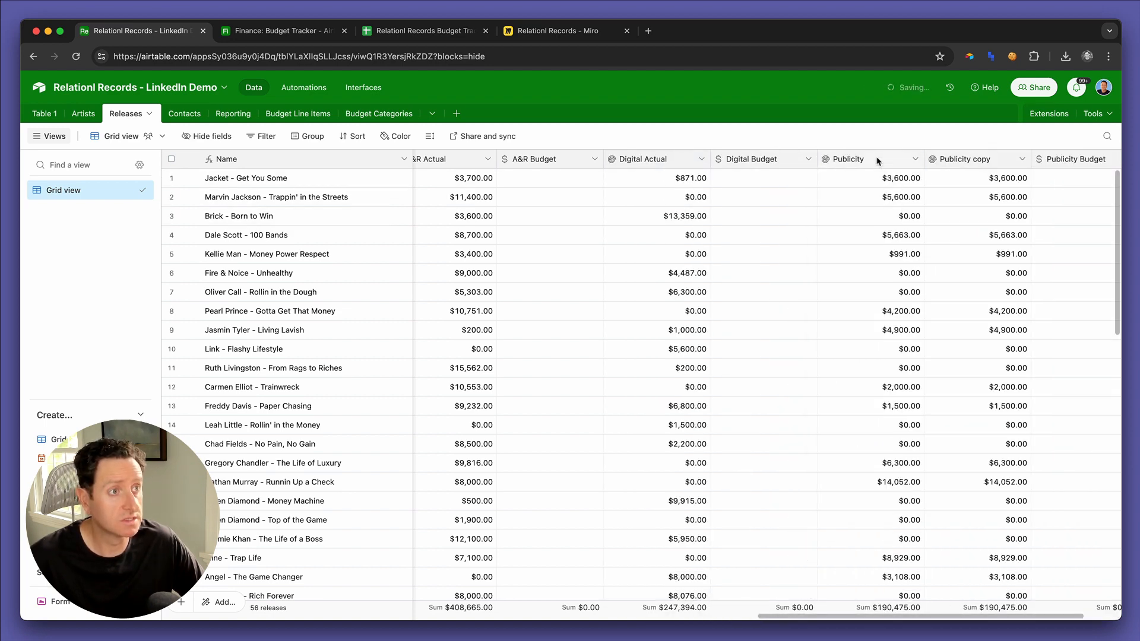
{"action": "left_click_drag", "start_coordinate": [954, 159], "coordinate": [1097, 185]}
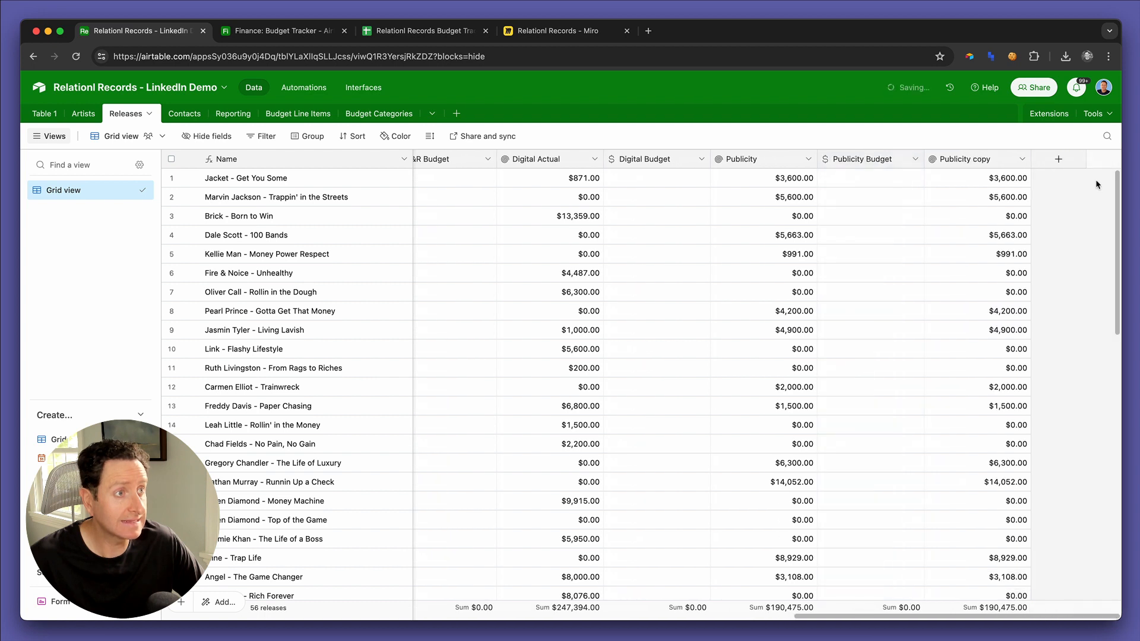
Step: Rename the Publicity copy rollup Total Actual, remove its Bucket condition, and save the field
{"action": "double_click", "coordinate": [996, 165]}
{"action": "type", "text": "Tota"}
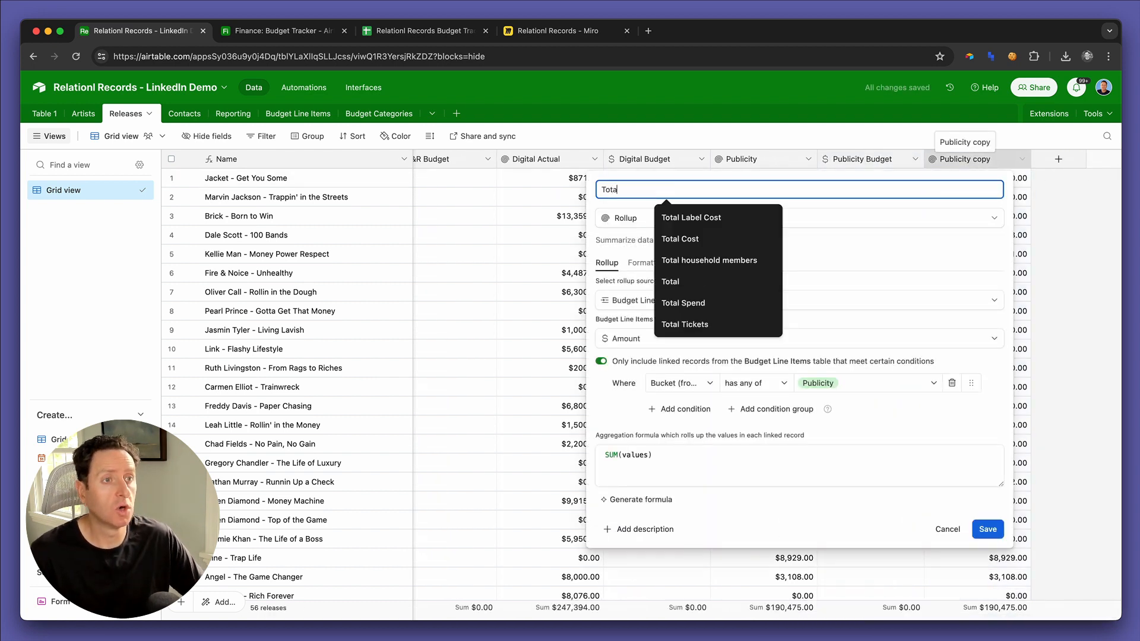
{"action": "type", "text": "l Actual"}
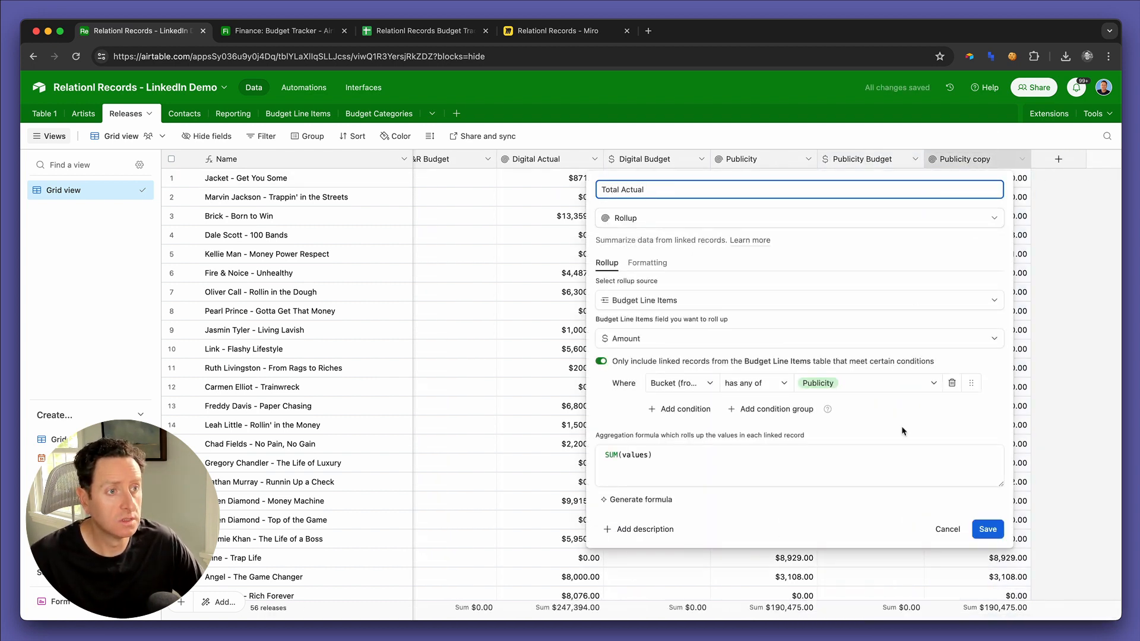
{"action": "left_click", "coordinate": [952, 383]}
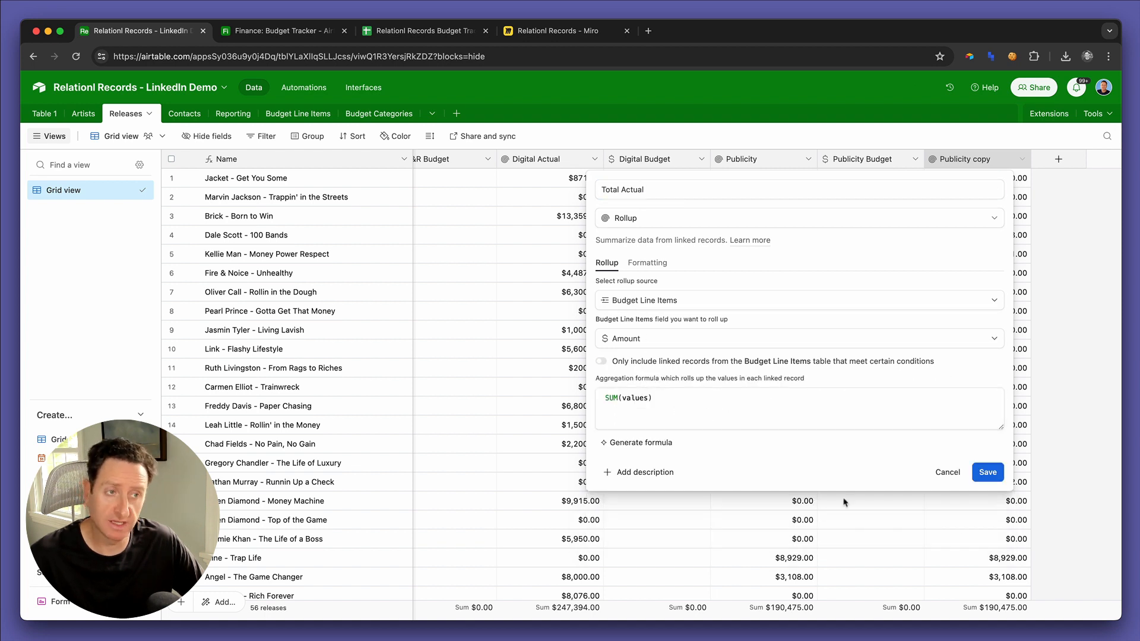
{"action": "left_click", "coordinate": [987, 472]}
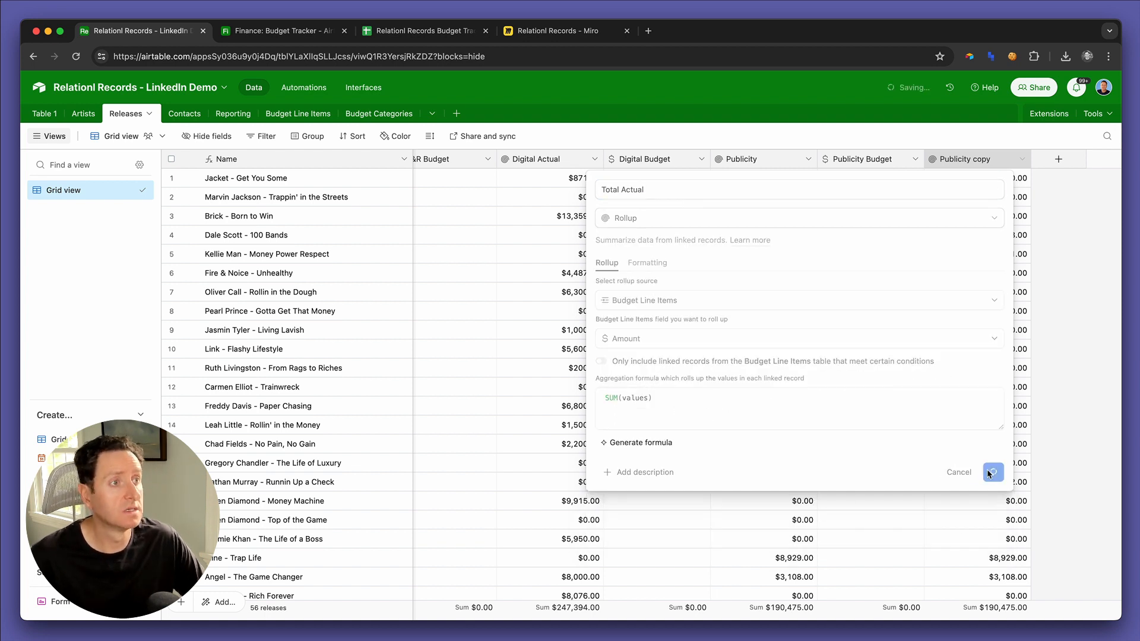
Step: Start a new Formula field named Total Budget after Total Actual
{"action": "left_click", "coordinate": [1059, 160]}
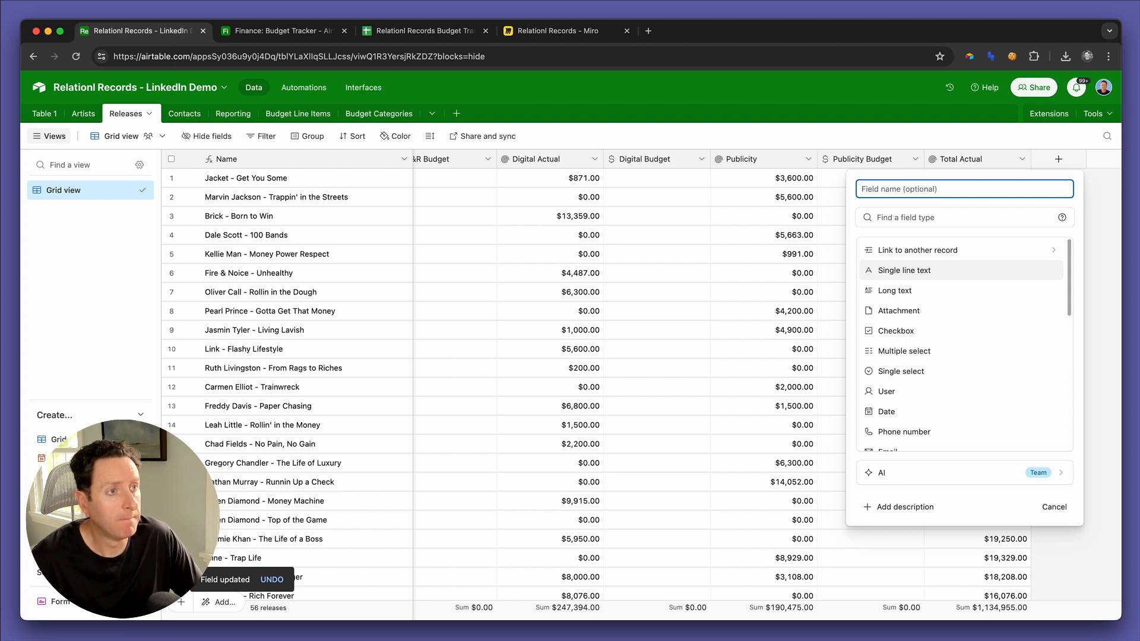
{"action": "type", "text": "Budget"}
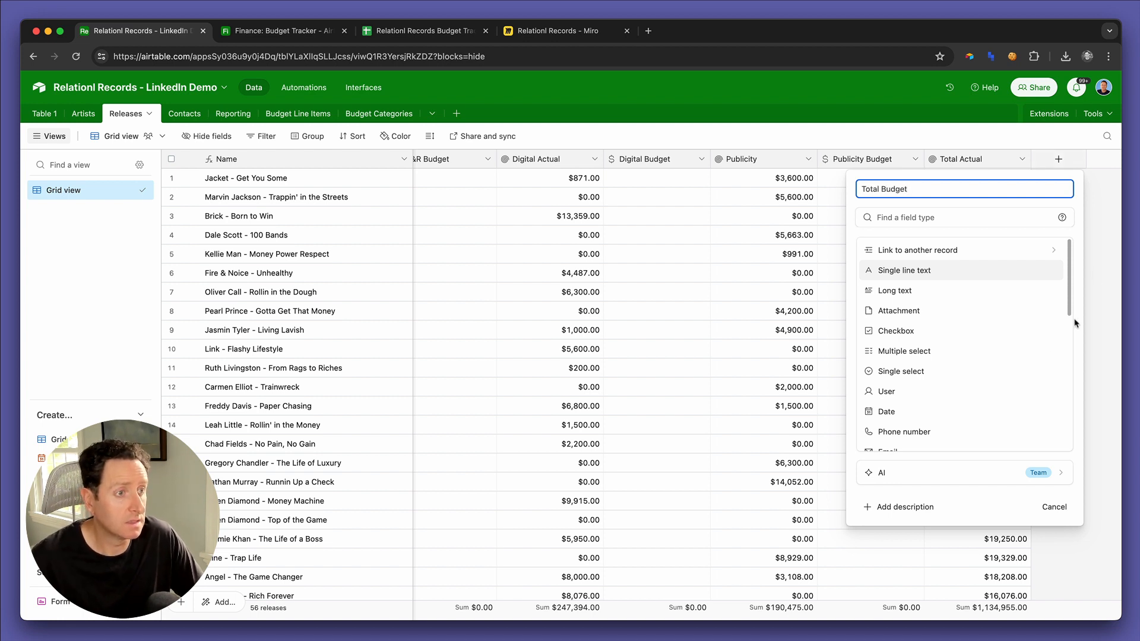
{"action": "scroll", "coordinate": [949, 395], "scroll_direction": "down", "scroll_amount": 3}
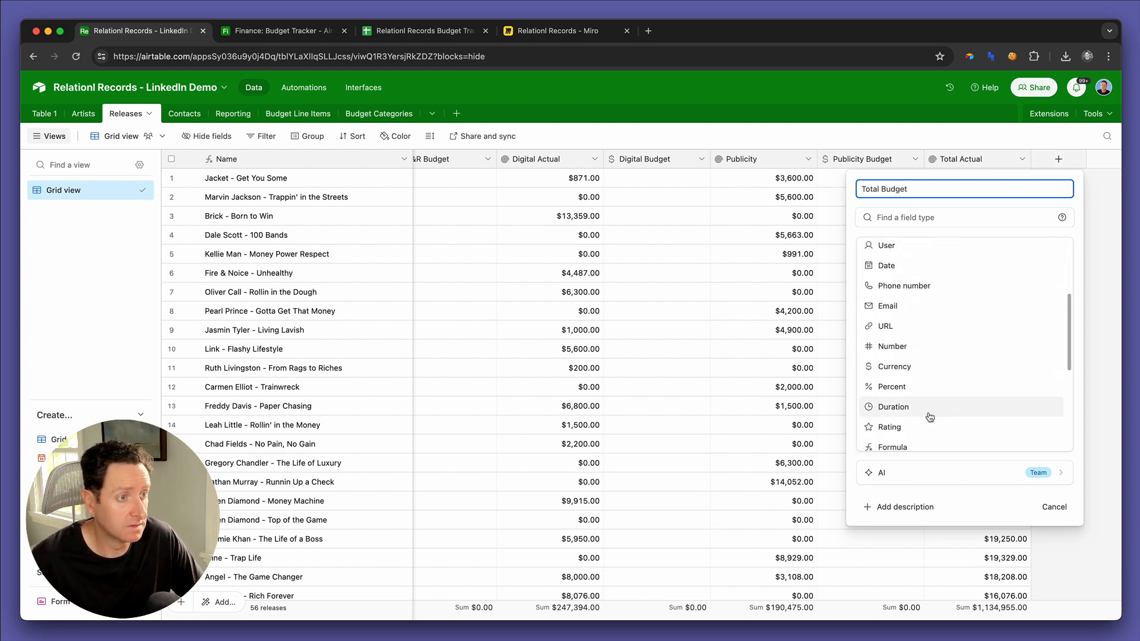
{"action": "left_click", "coordinate": [923, 446]}
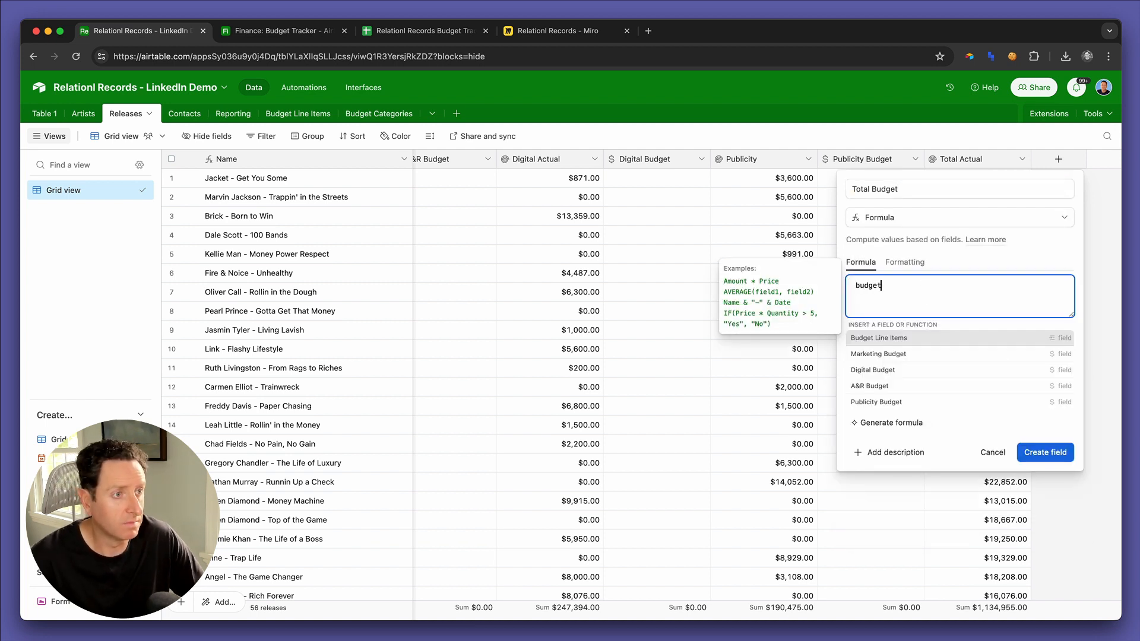
Step: Begin the Total Budget formula with {Marketing Budget}+{Digital Budget}+ using the existing budget fields
{"action": "key", "text": "Down"}
{"action": "key", "text": "Return"}
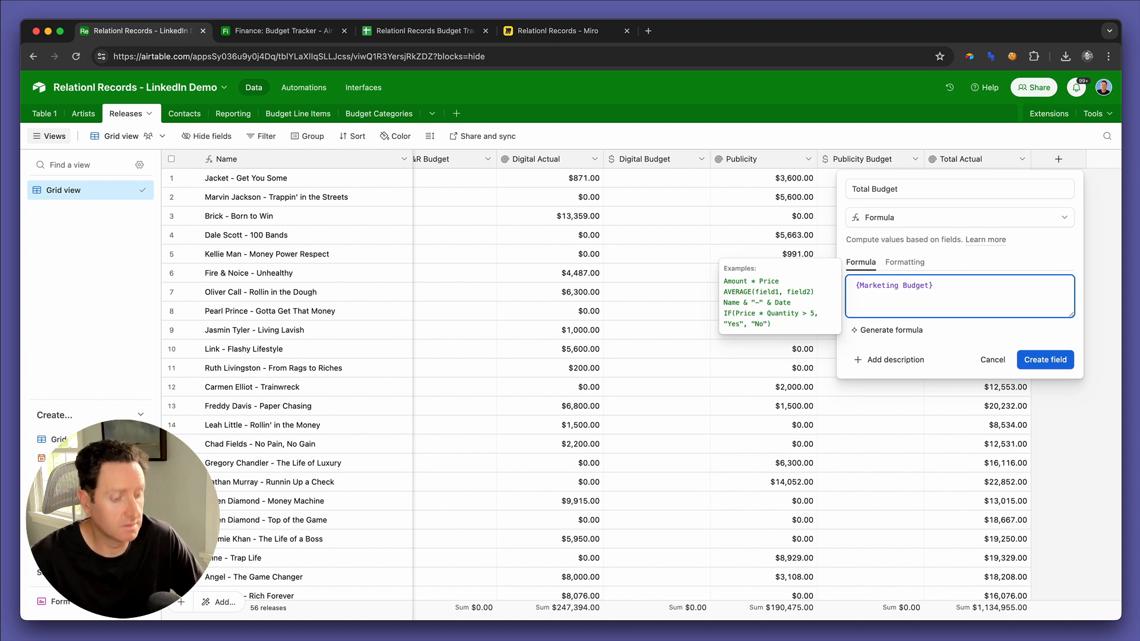
{"action": "key", "text": "Down"}
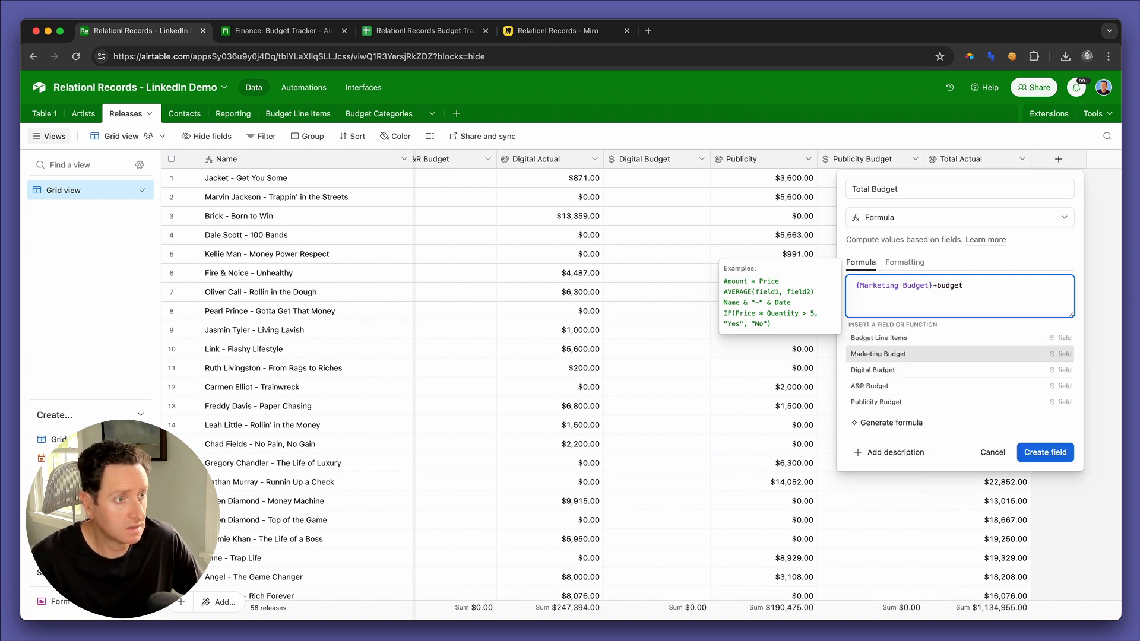
{"action": "key", "text": "Down"}
{"action": "key", "text": "Return"}
{"action": "type", "text": "+"}
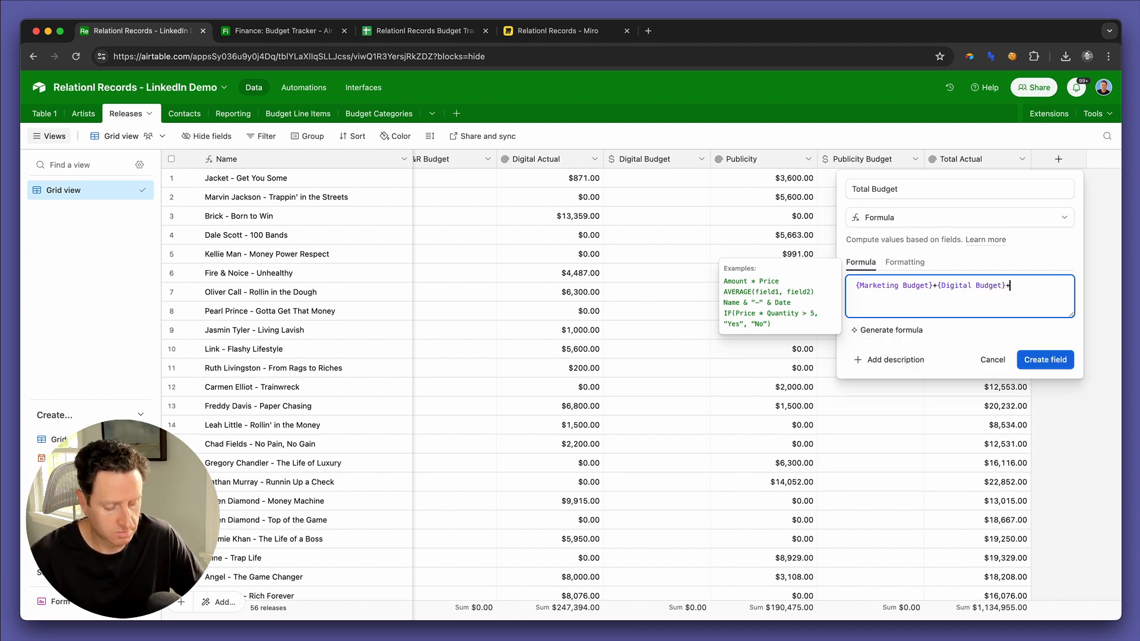
Step: Complete the Total Budget formula by adding {A&R Budget}+{Publicity Budget} to the sum
{"action": "type", "text": "budget"}
{"action": "key", "text": "Down"}
{"action": "key", "text": "Down"}
{"action": "key", "text": "Down"}
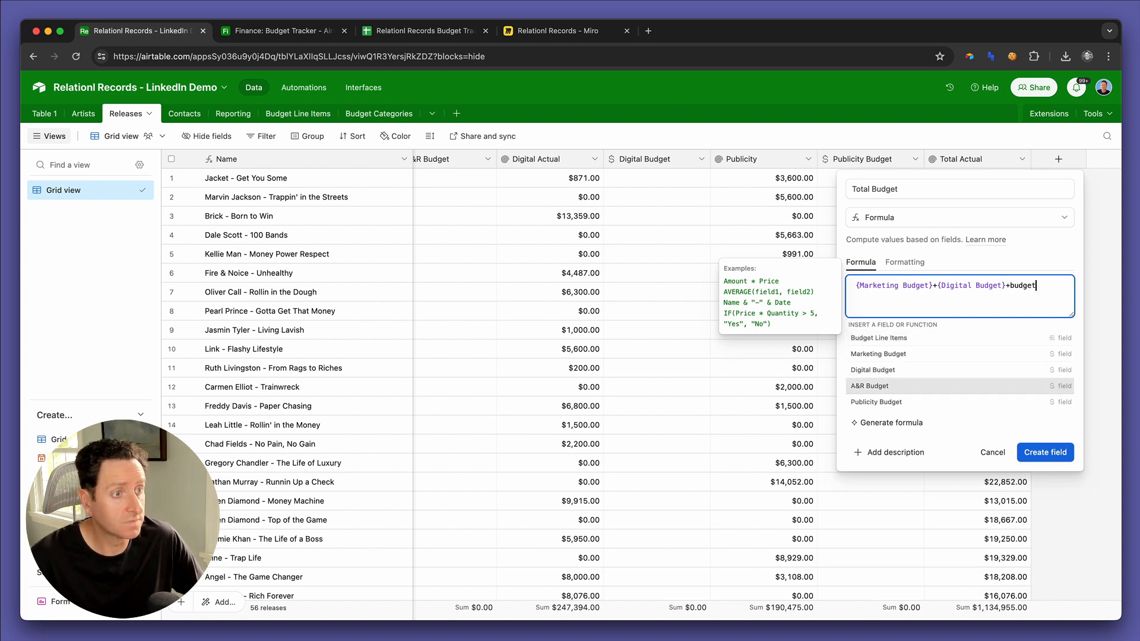
{"action": "key", "text": "Return"}
{"action": "type", "text": "+budg"}
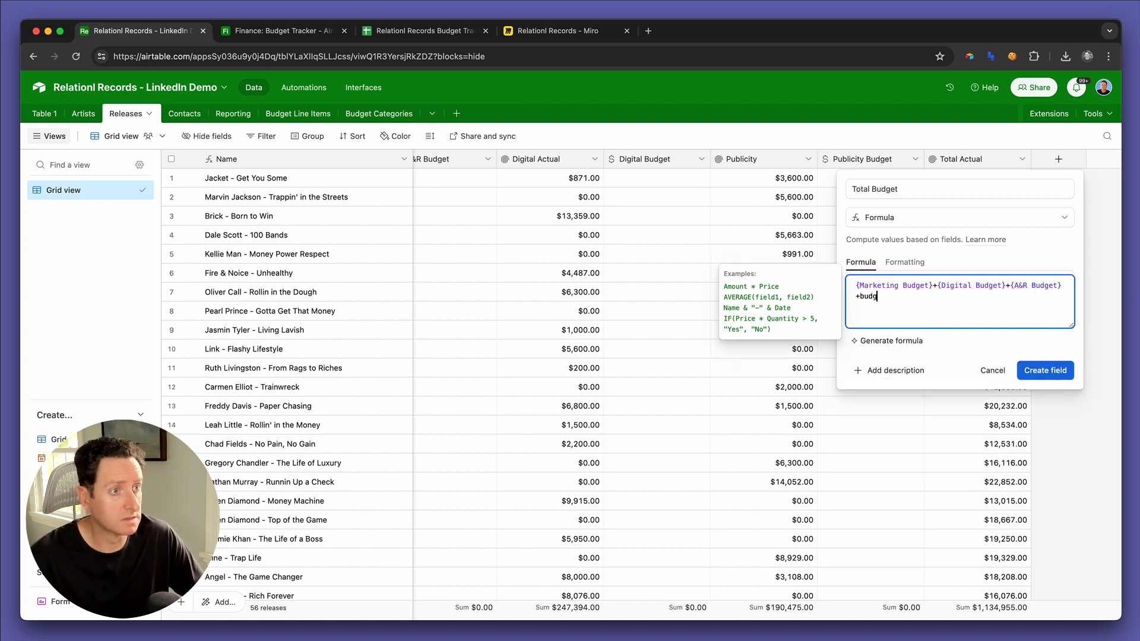
{"action": "type", "text": "et"}
{"action": "key", "text": "Down"}
{"action": "key", "text": "Down"}
{"action": "key", "text": "Down"}
{"action": "key", "text": "Down"}
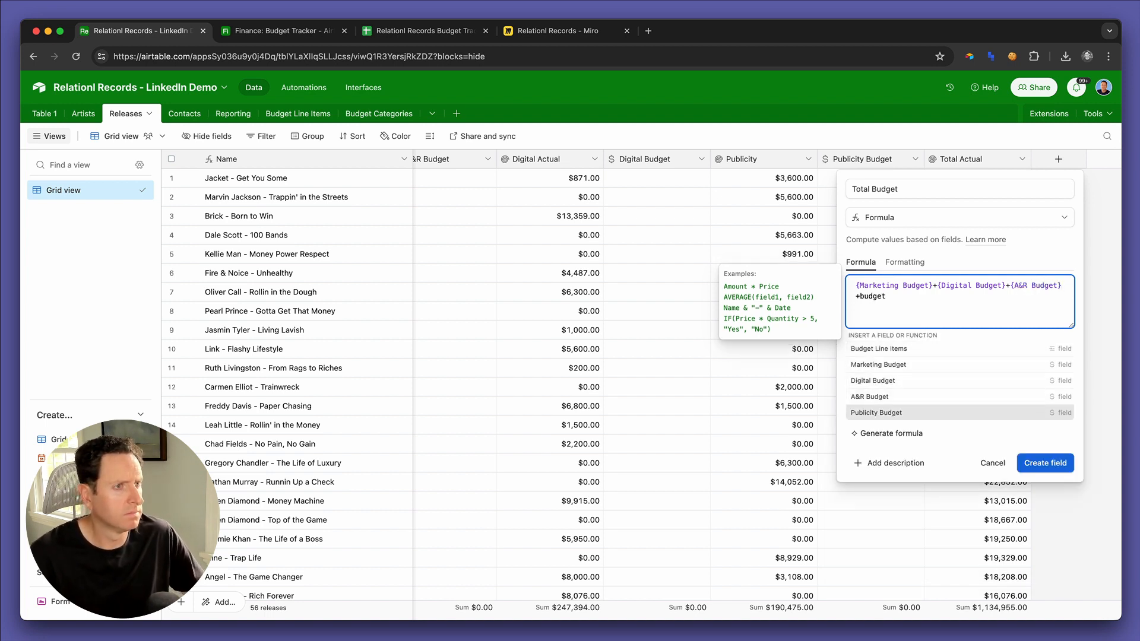
{"action": "key", "text": "Return"}
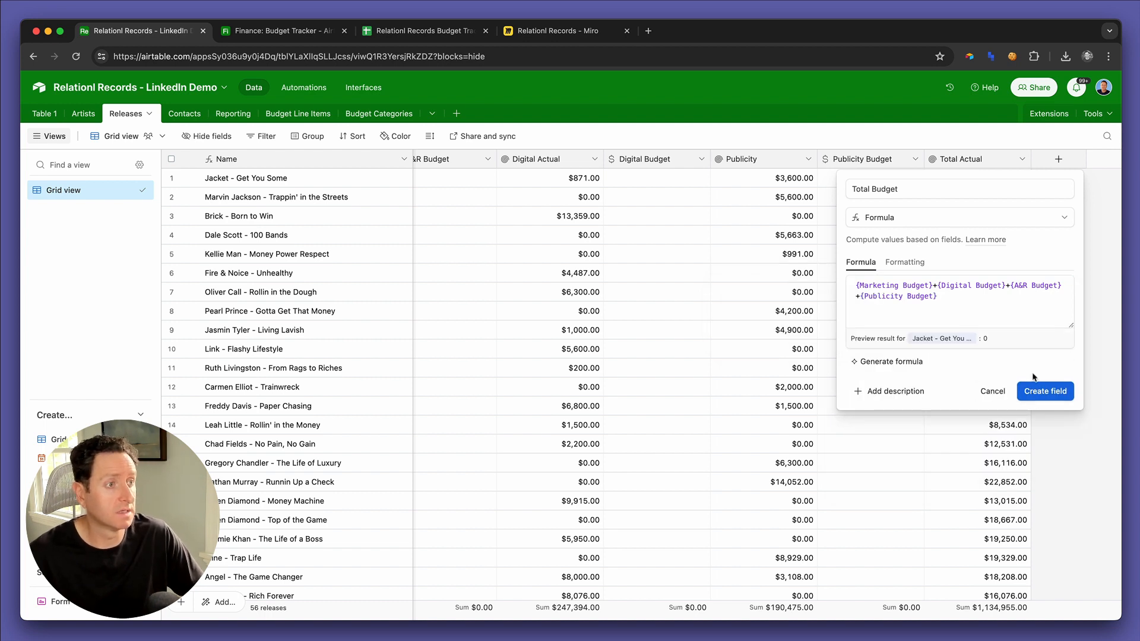
Step: Format the Total Budget result as Currency with the default dollar settings and create the field
{"action": "left_click", "coordinate": [905, 263]}
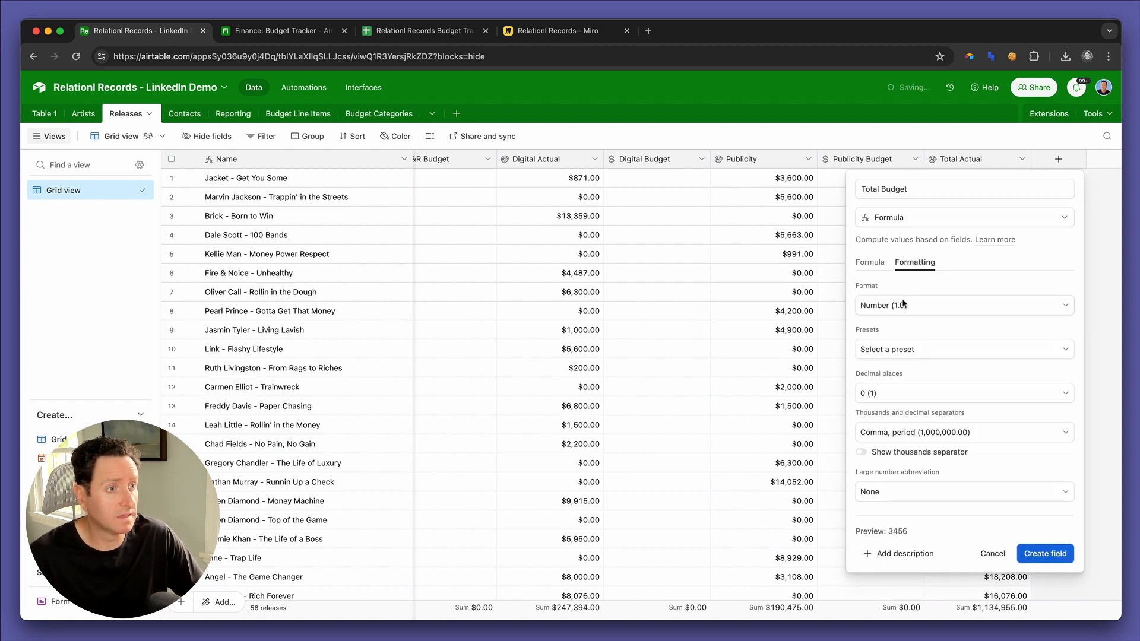
{"action": "left_click", "coordinate": [918, 305]}
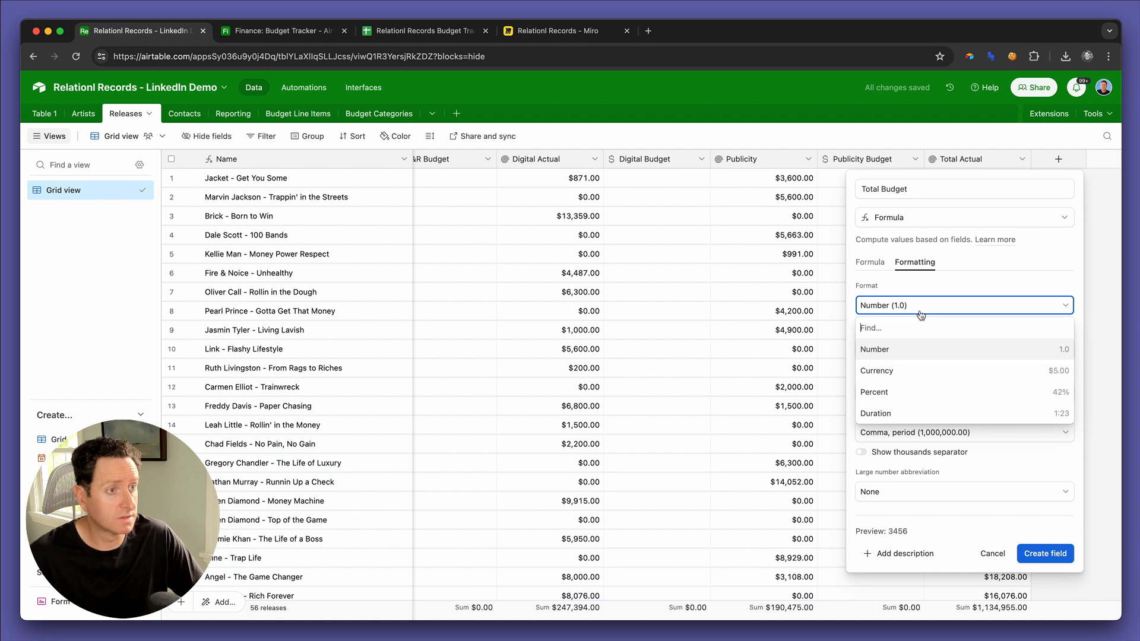
{"action": "left_click", "coordinate": [918, 373]}
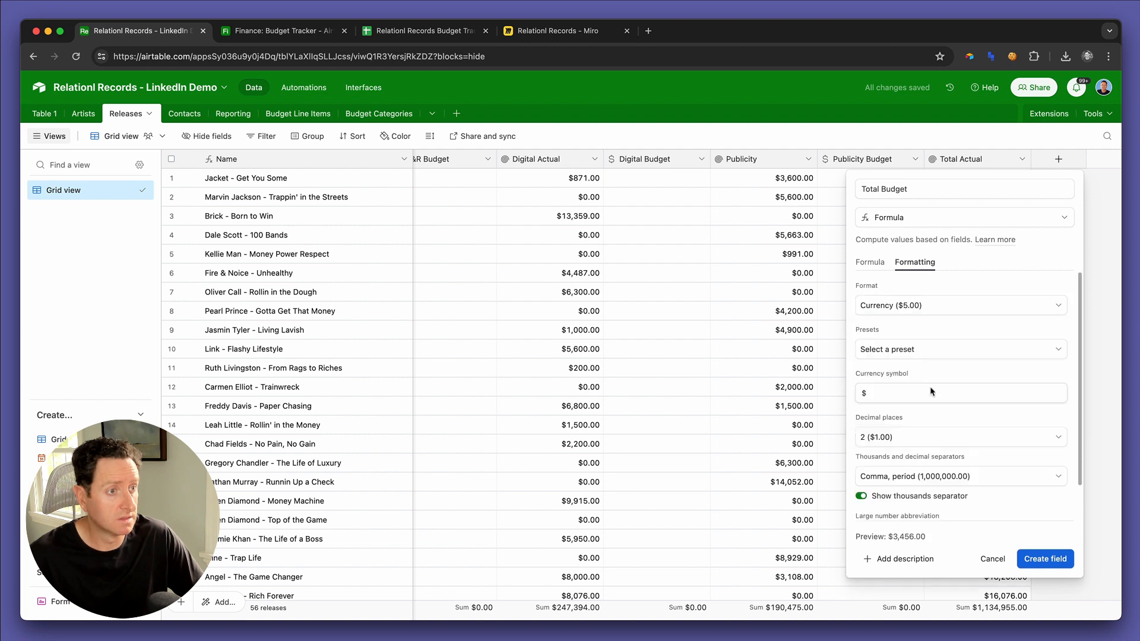
{"action": "left_click", "coordinate": [1042, 559]}
{"action": "scroll", "coordinate": [692, 202], "scroll_direction": "left", "scroll_amount": 3}
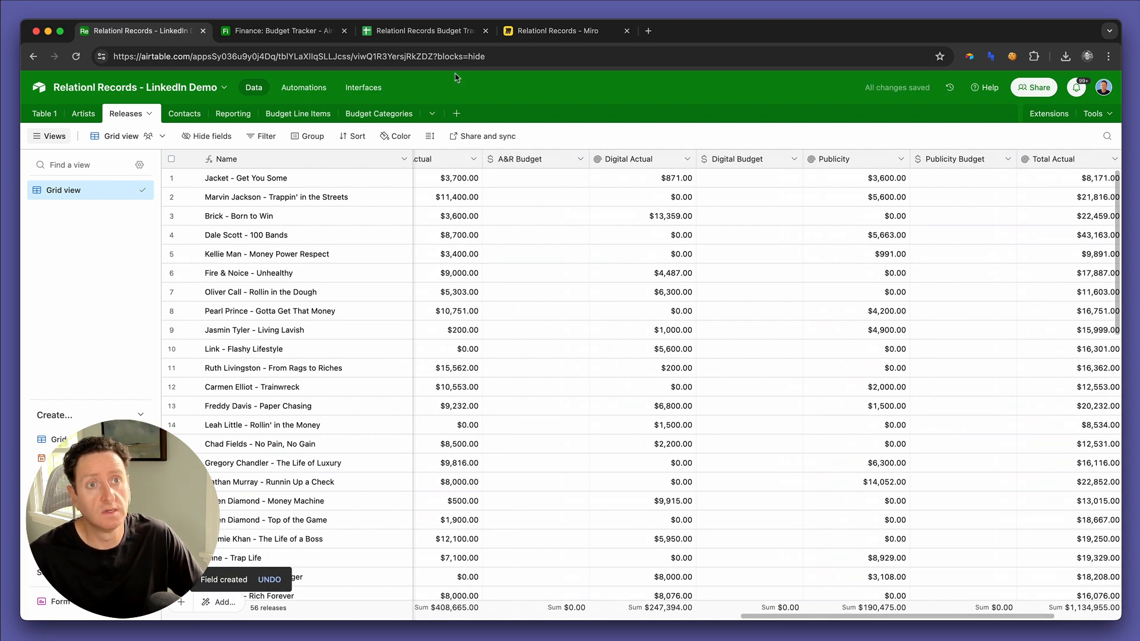
Step: Switch to the Budget Tracker interface, open it for editing, and select the Money Power Respect release
{"action": "left_click", "coordinate": [319, 35]}
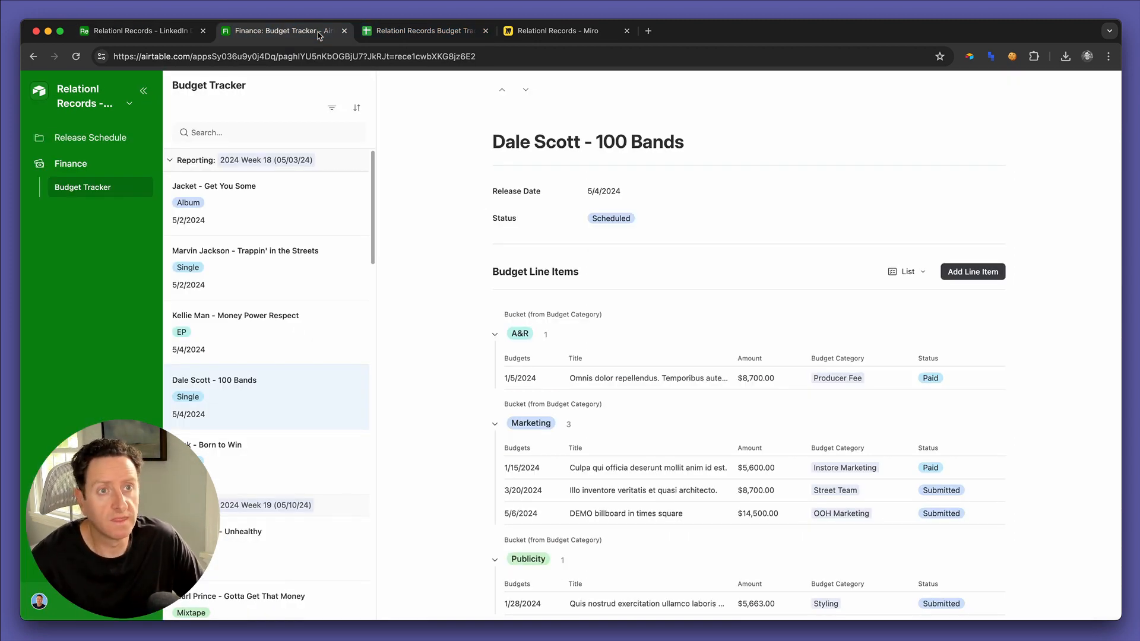
{"action": "left_click", "coordinate": [111, 97]}
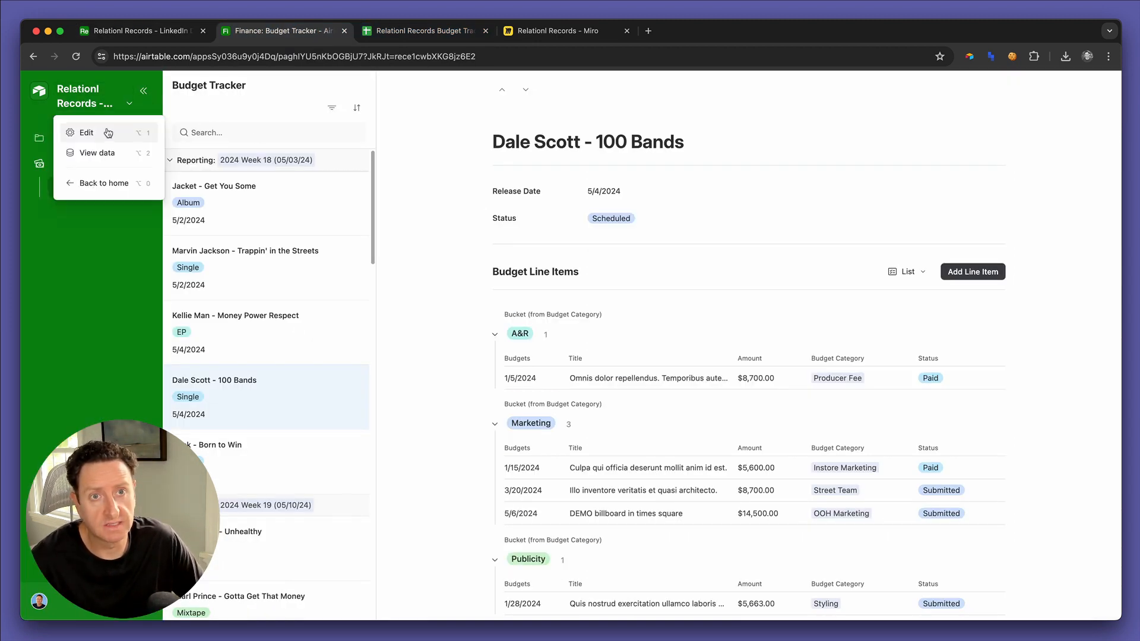
{"action": "left_click", "coordinate": [106, 131]}
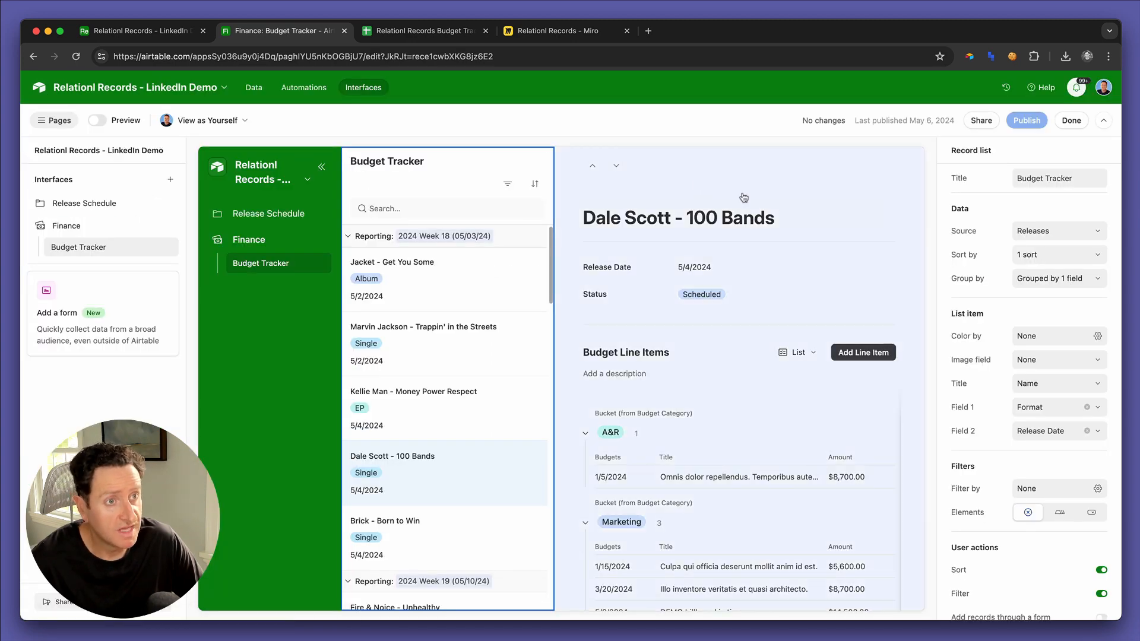
{"action": "left_click", "coordinate": [386, 344]}
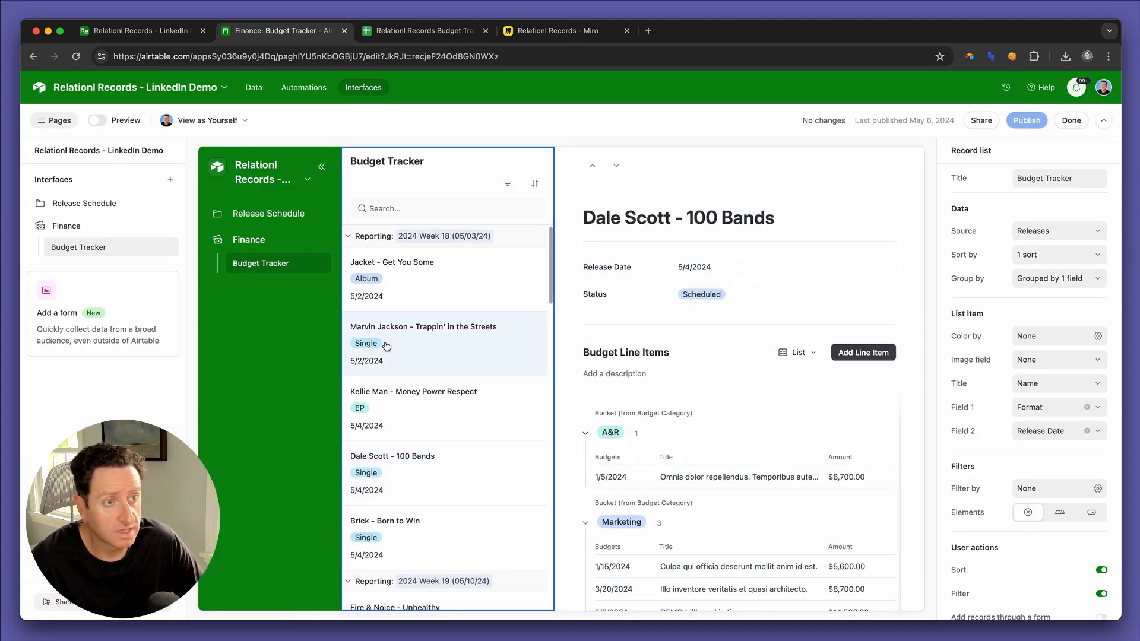
{"action": "left_click", "coordinate": [405, 432]}
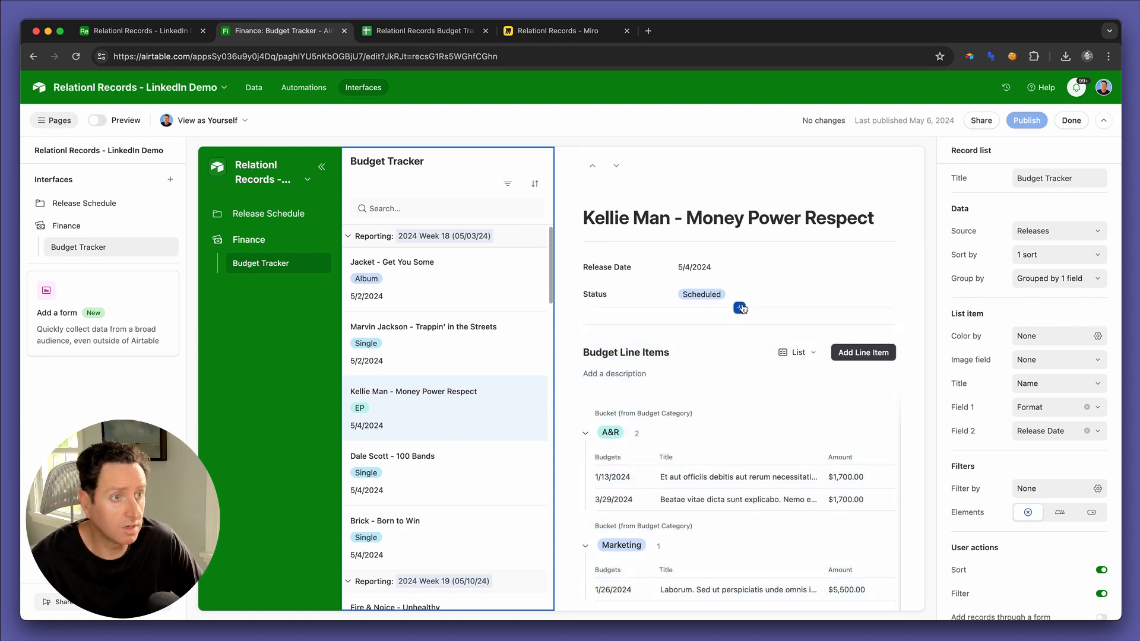
Step: Insert a new group between Status and Budget Line Items on the record page and title it Budget Summary
{"action": "left_click", "coordinate": [739, 309]}
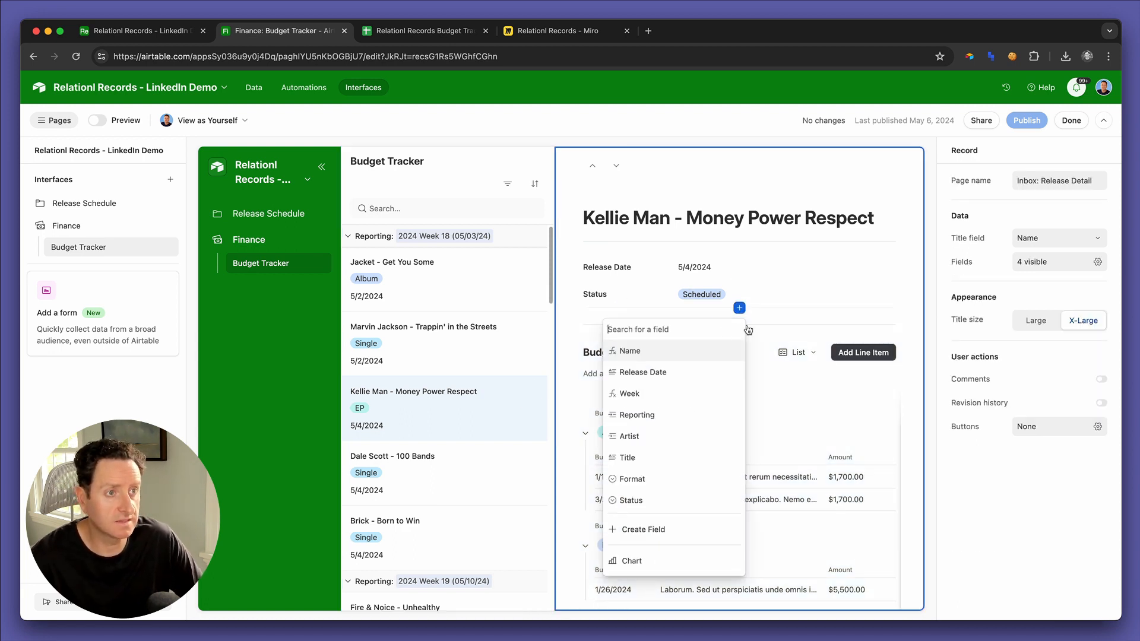
{"action": "left_click", "coordinate": [750, 327]}
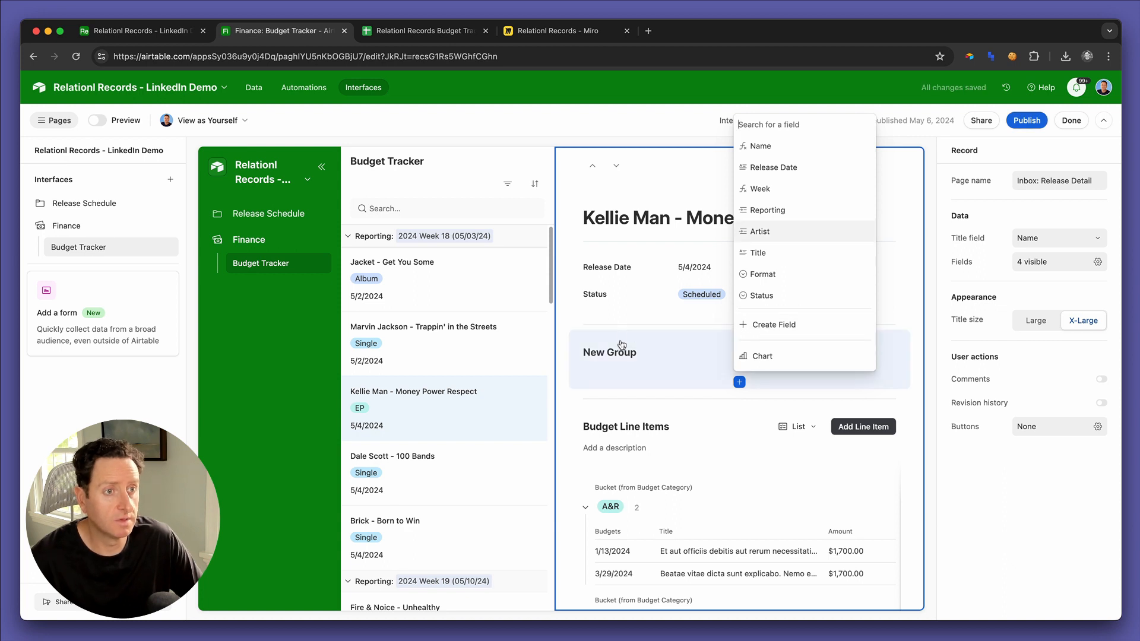
{"action": "double_click", "coordinate": [619, 353]}
{"action": "type", "text": "Budget Summary"}
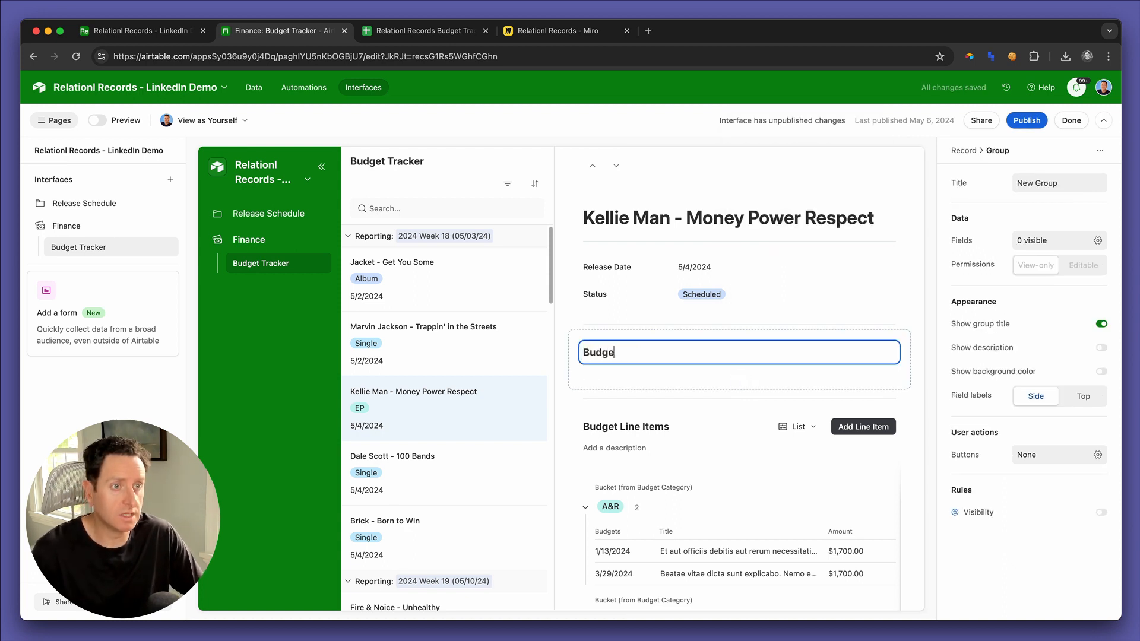
{"action": "left_click", "coordinate": [721, 374]}
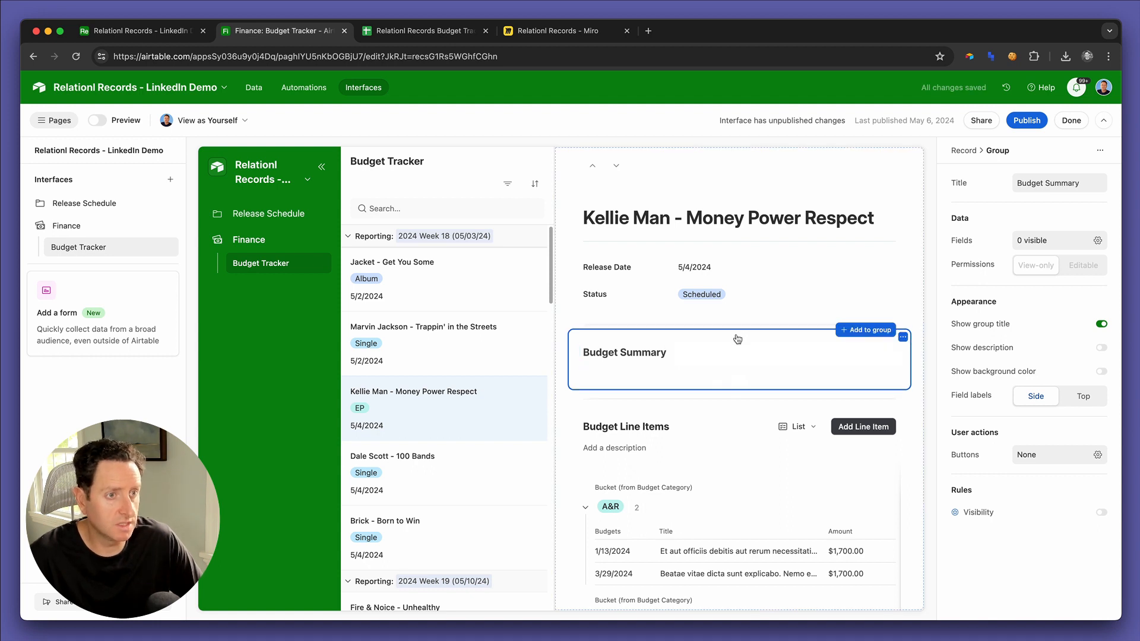
Step: Add the Marketing Actual and Marketing Budget fields to the Budget Summary group
{"action": "left_click", "coordinate": [734, 351]}
{"action": "left_click", "coordinate": [738, 382]}
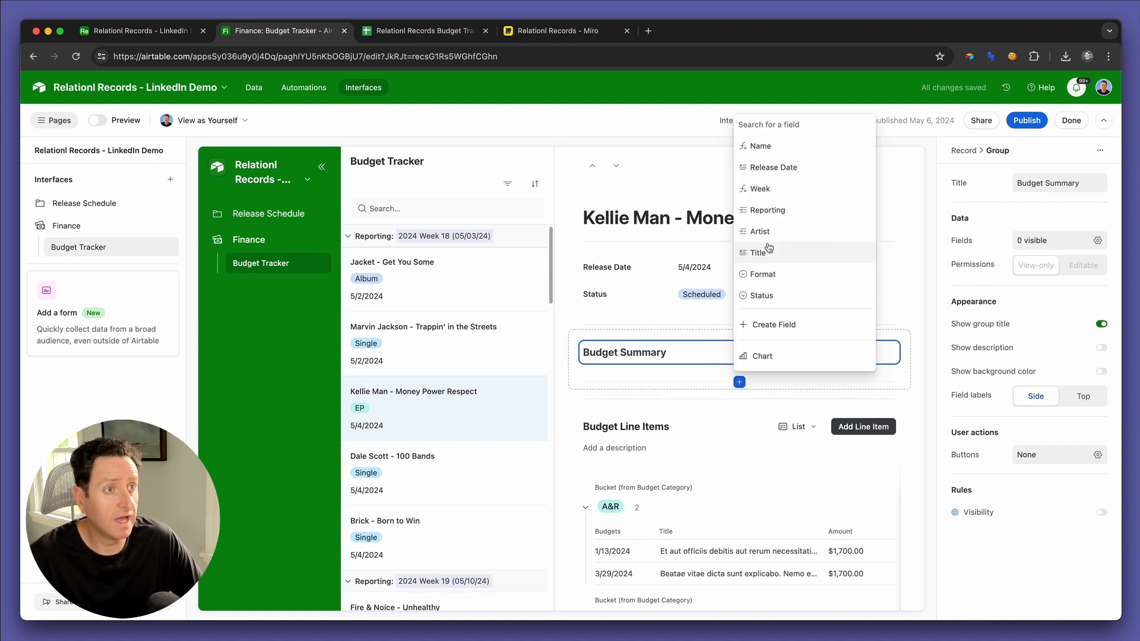
{"action": "scroll", "coordinate": [775, 219], "scroll_direction": "down", "scroll_amount": 10}
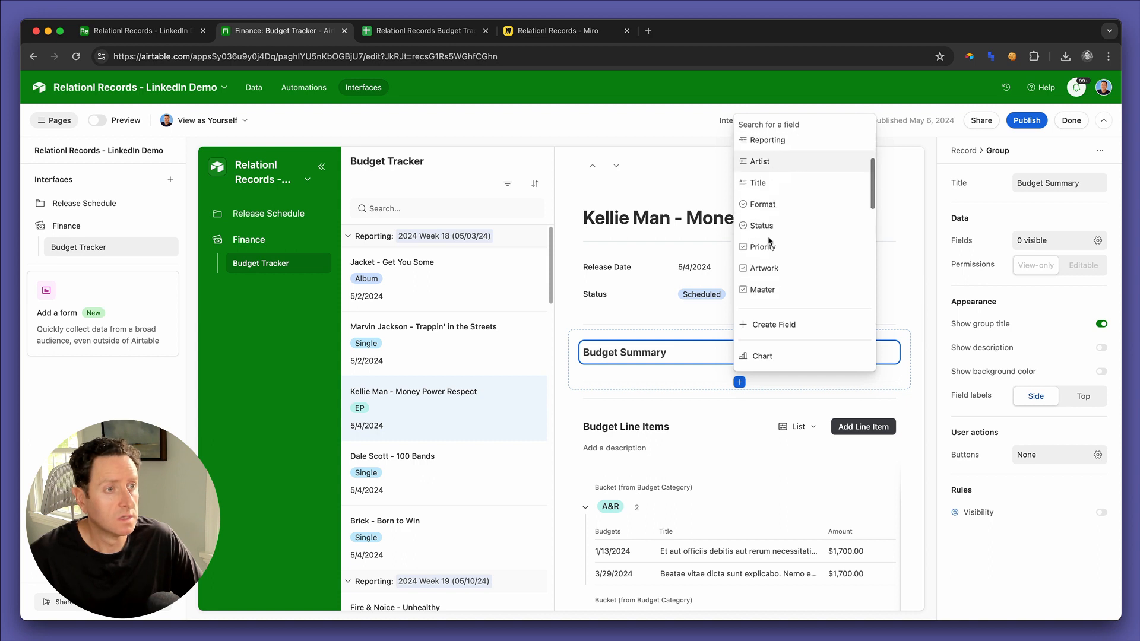
{"action": "scroll", "coordinate": [770, 238], "scroll_direction": "up", "scroll_amount": 4}
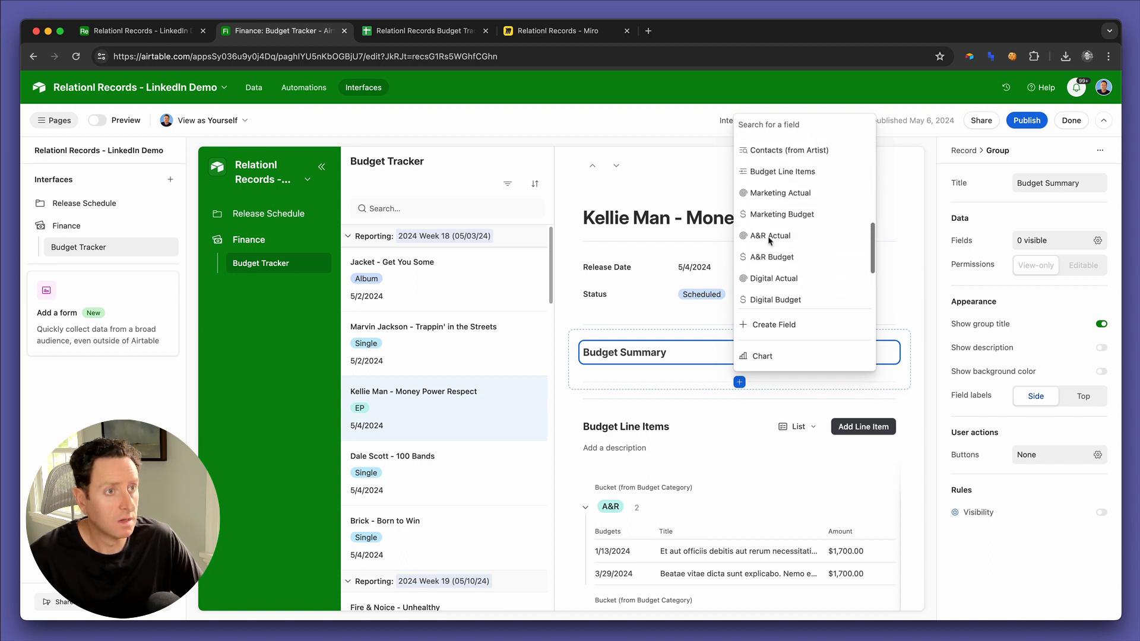
{"action": "left_click", "coordinate": [772, 202]}
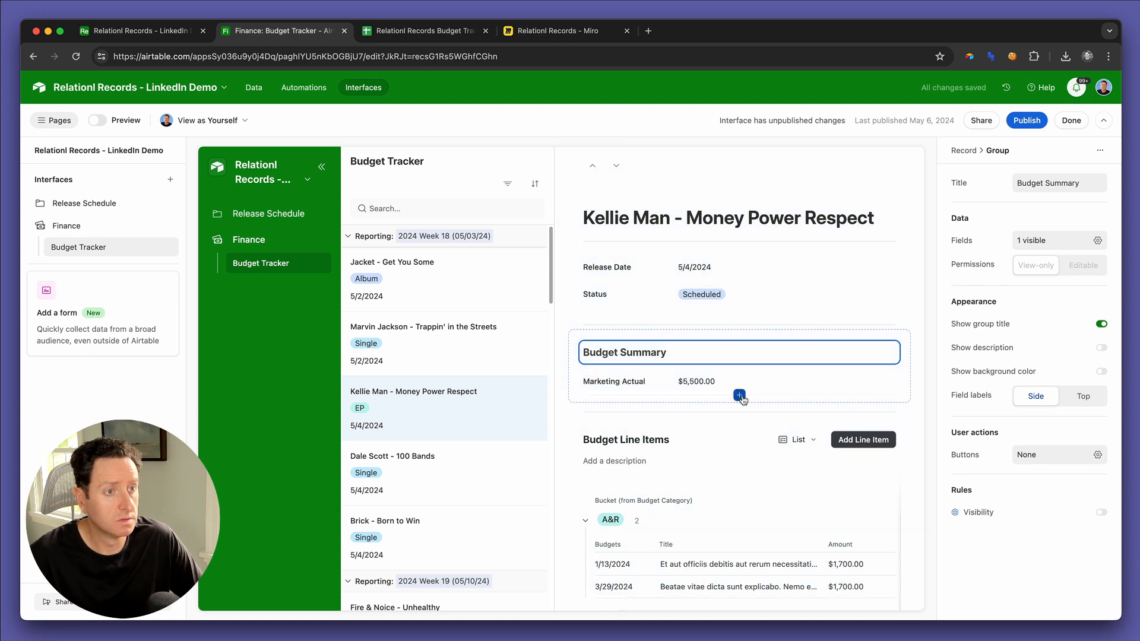
{"action": "left_click", "coordinate": [740, 395]}
{"action": "scroll", "coordinate": [778, 256], "scroll_direction": "down", "scroll_amount": 6}
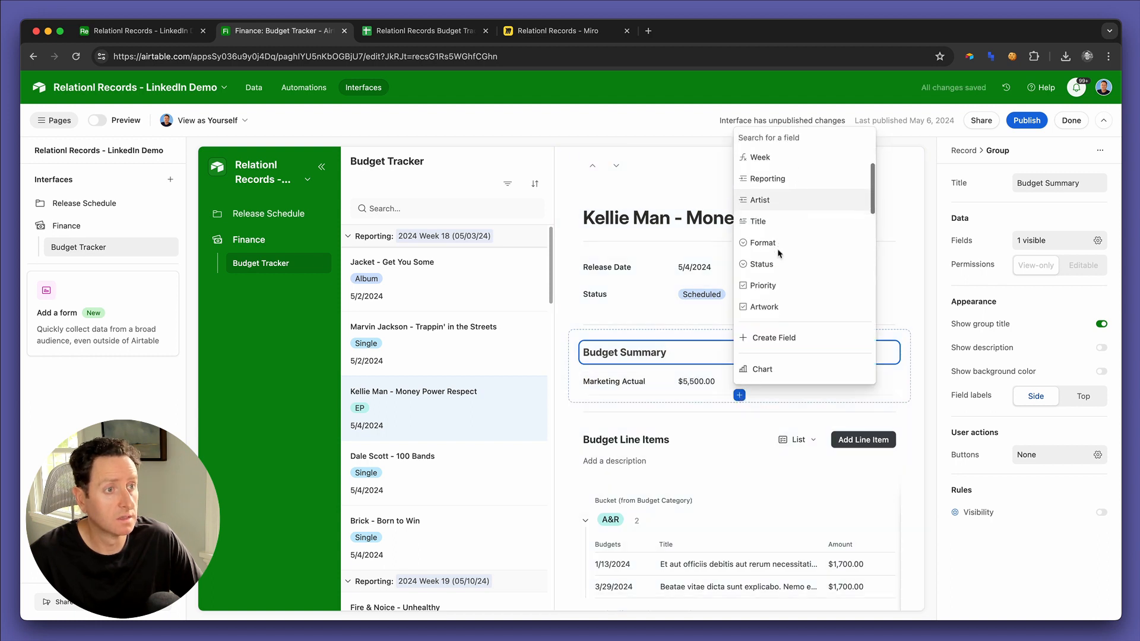
{"action": "left_click", "coordinate": [775, 281]}
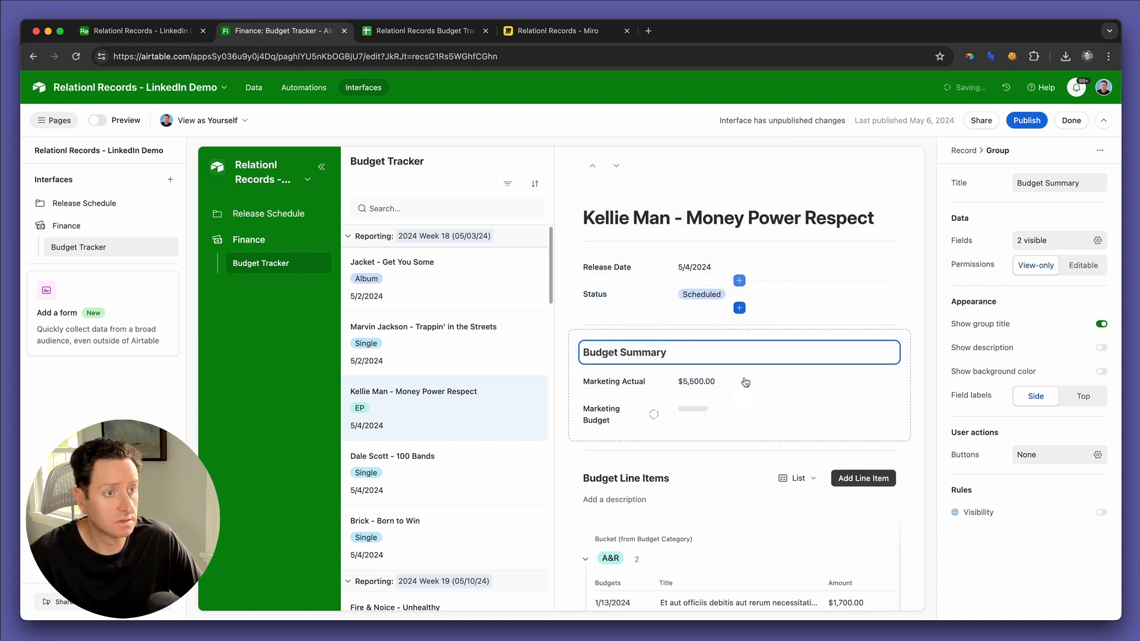
Step: Add the A&R Actual and A&R Budget fields below Marketing Budget in the Budget Summary group
{"action": "left_click", "coordinate": [739, 422]}
{"action": "scroll", "coordinate": [781, 329], "scroll_direction": "down", "scroll_amount": 6}
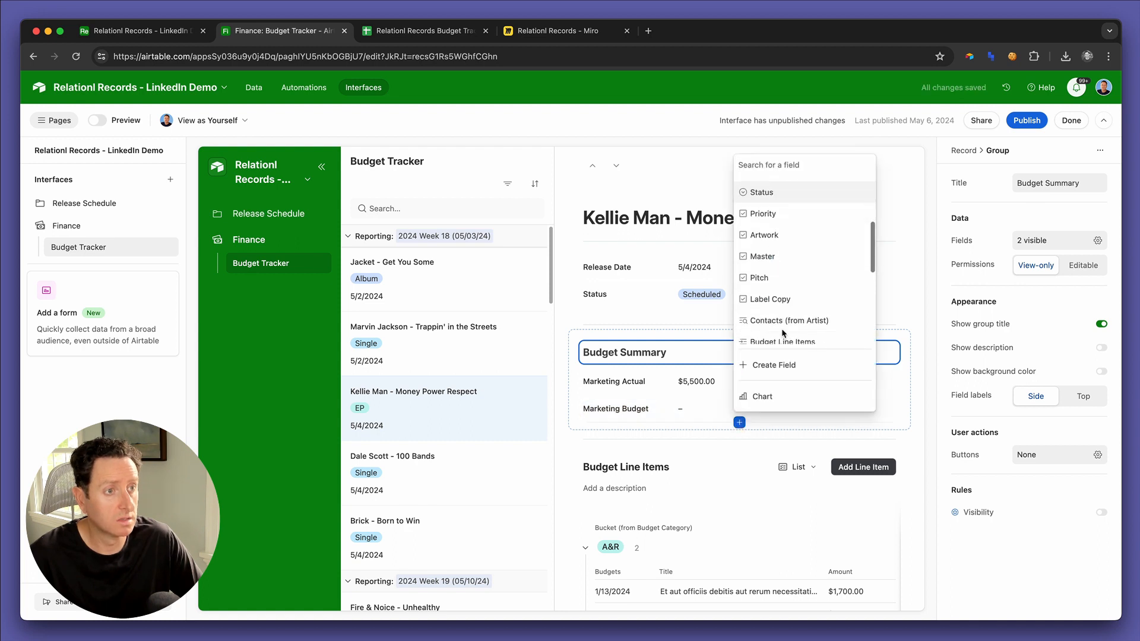
{"action": "left_click", "coordinate": [782, 312]}
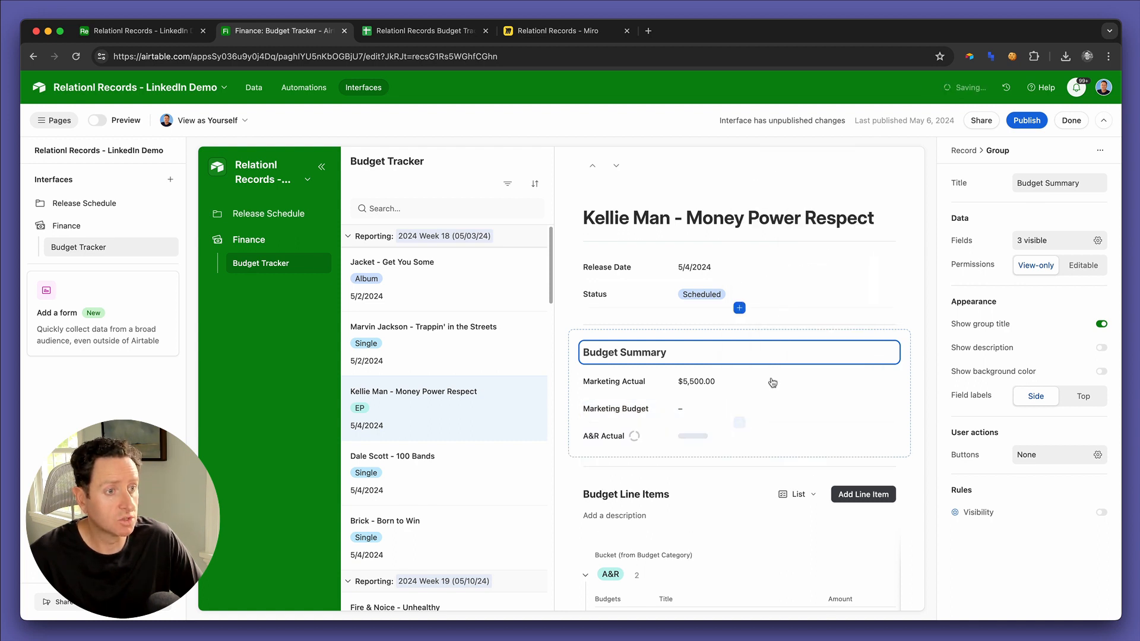
{"action": "left_click", "coordinate": [739, 450]}
{"action": "scroll", "coordinate": [781, 356], "scroll_direction": "down", "scroll_amount": 7}
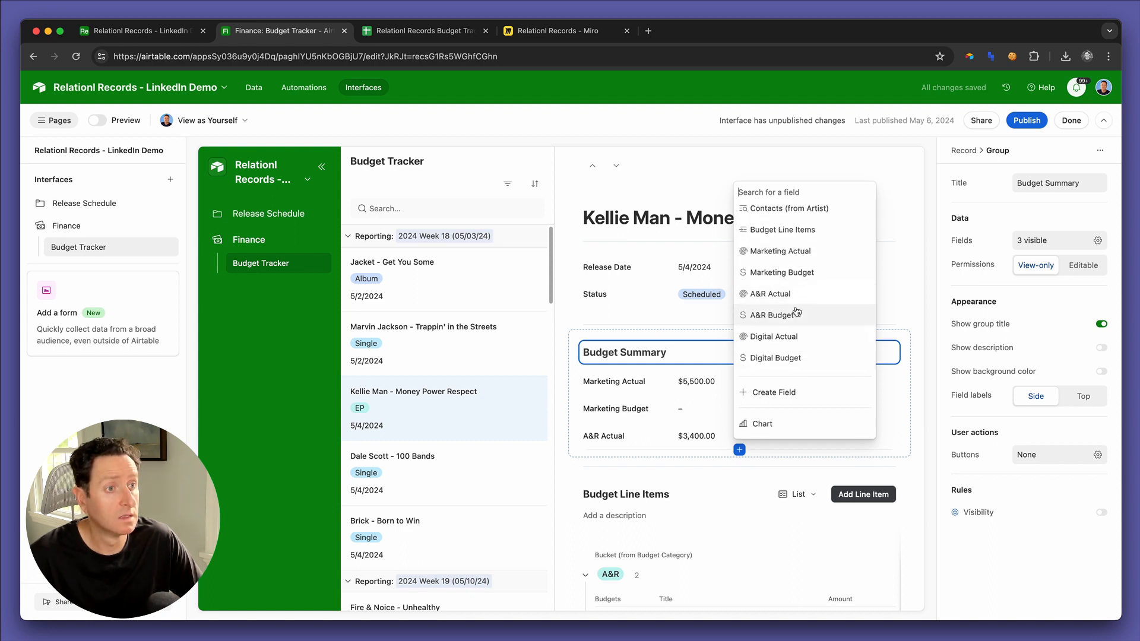
{"action": "left_click", "coordinate": [791, 318]}
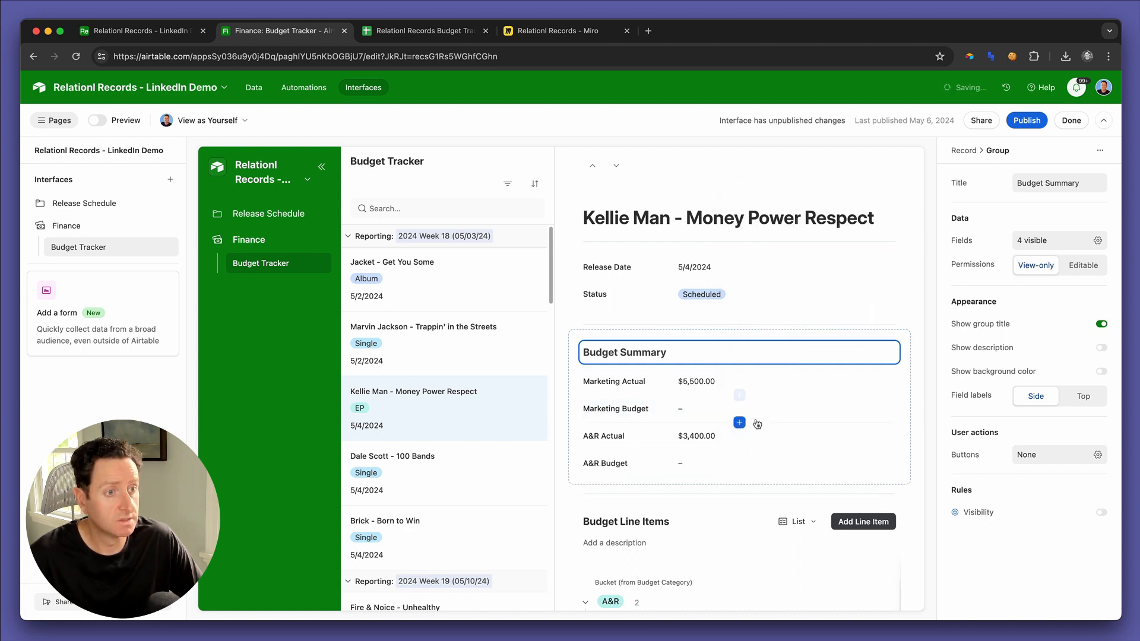
Step: Add the Digital Actual and Digital Budget fields below A&R Budget in the Budget Summary group
{"action": "scroll", "coordinate": [756, 405], "scroll_direction": "down", "scroll_amount": 2}
{"action": "left_click", "coordinate": [739, 382]}
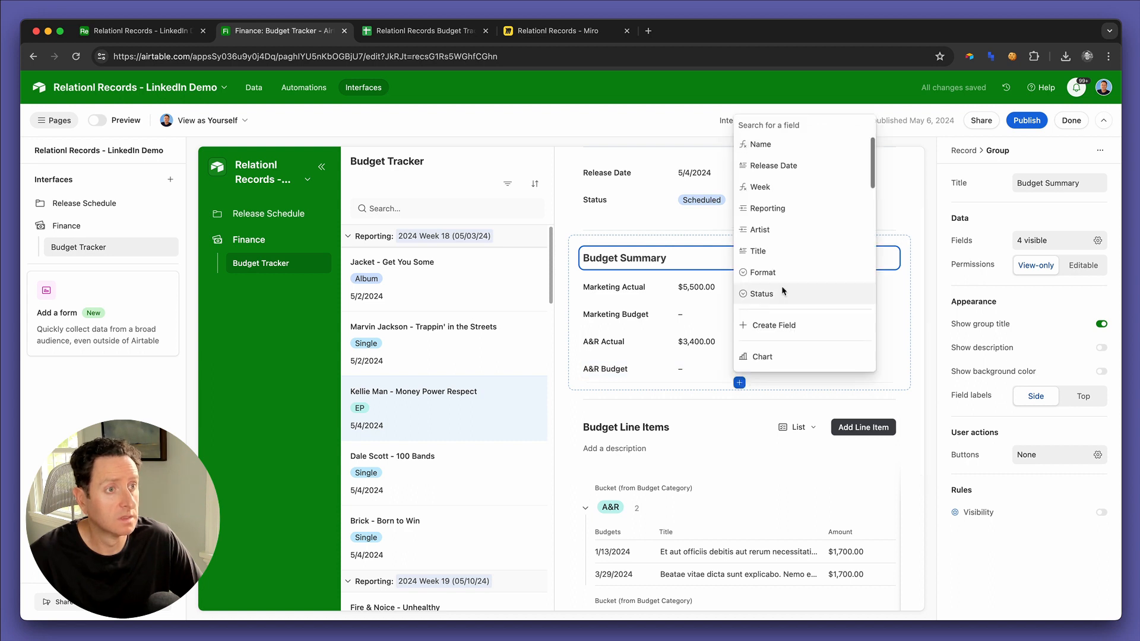
{"action": "scroll", "coordinate": [781, 288], "scroll_direction": "down", "scroll_amount": 2}
{"action": "scroll", "coordinate": [781, 288], "scroll_direction": "down", "scroll_amount": 5}
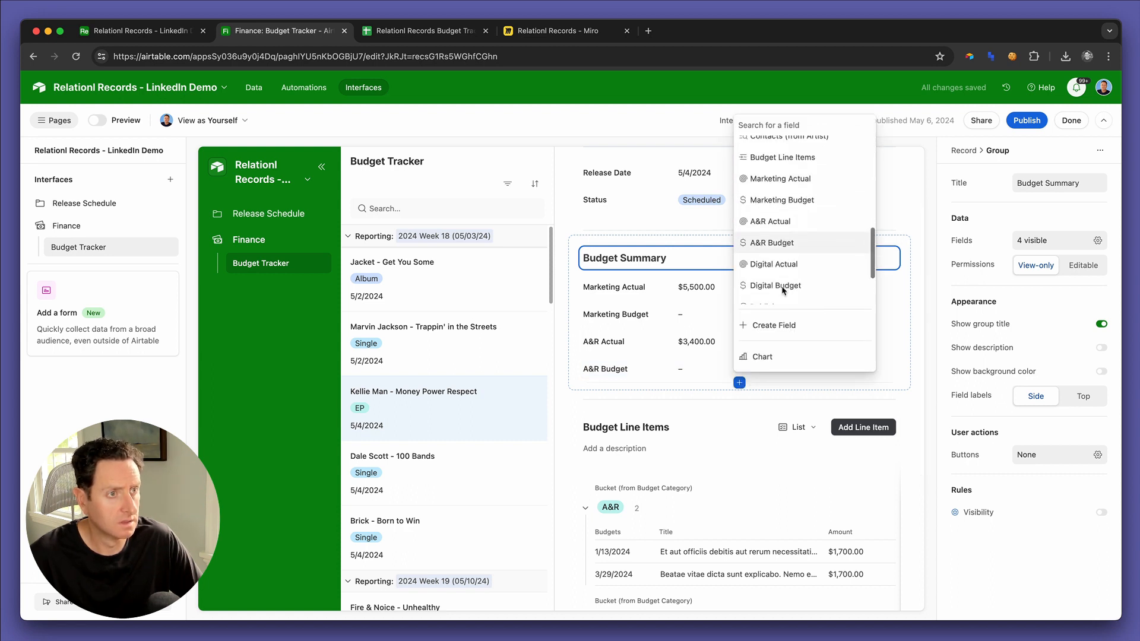
{"action": "left_click", "coordinate": [784, 261]}
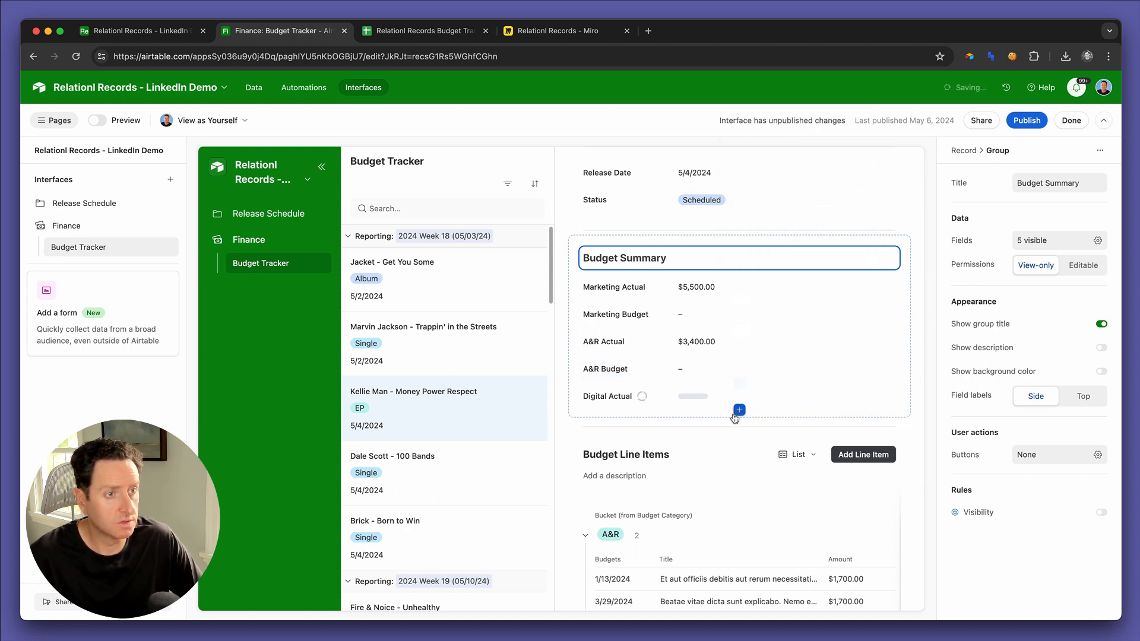
{"action": "left_click", "coordinate": [739, 410]}
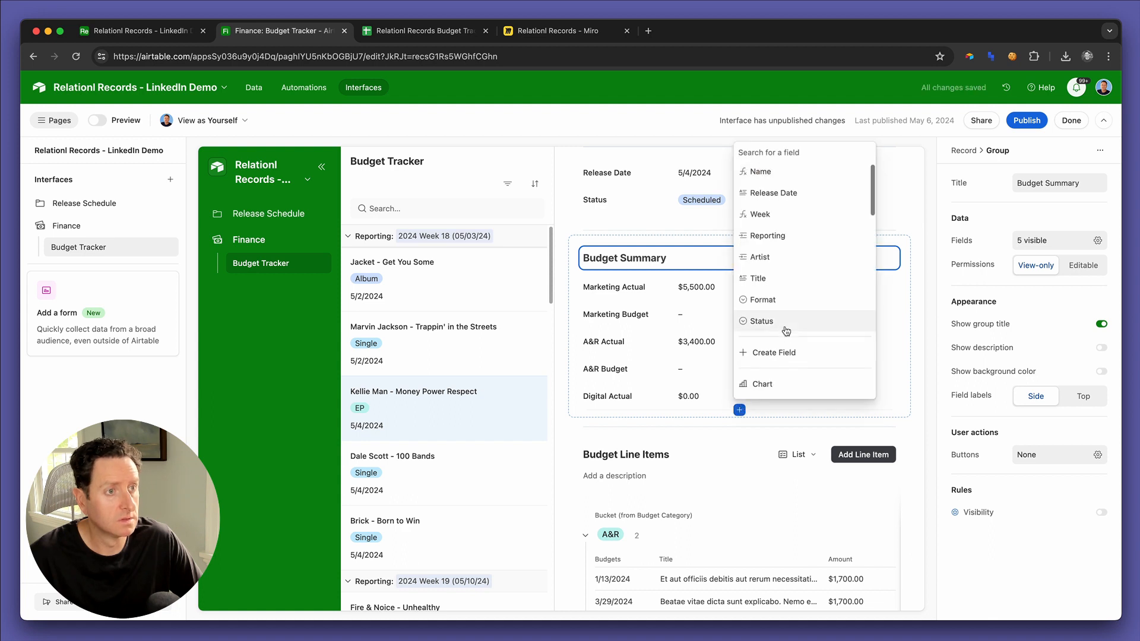
{"action": "scroll", "coordinate": [785, 325], "scroll_direction": "down", "scroll_amount": 5}
{"action": "scroll", "coordinate": [785, 325], "scroll_direction": "down", "scroll_amount": 3}
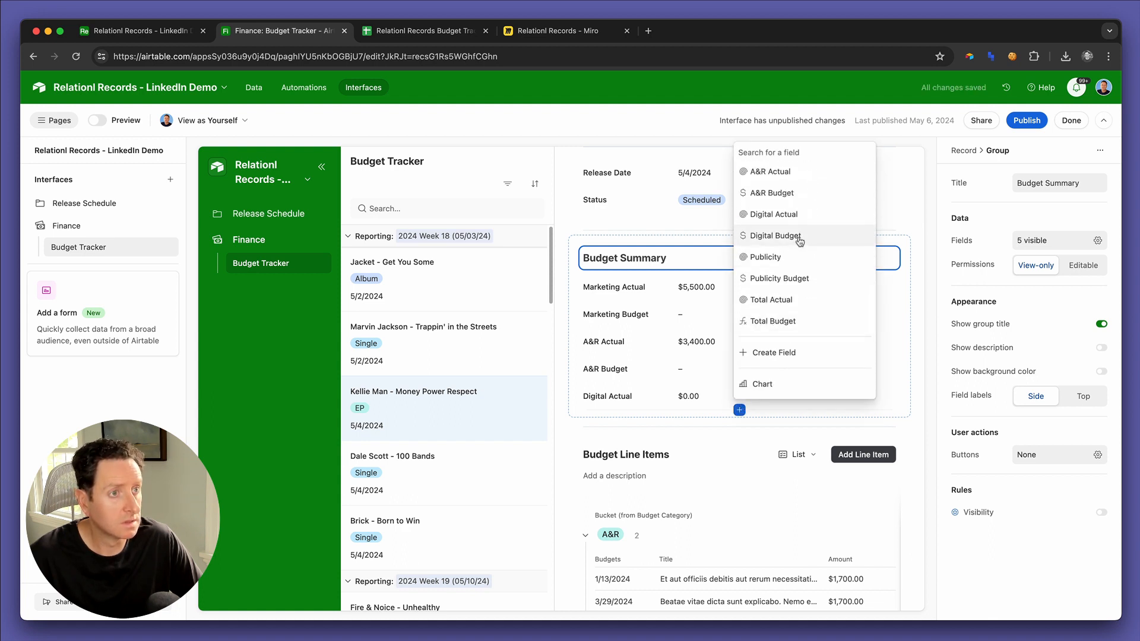
{"action": "left_click", "coordinate": [771, 234]}
Step: Add the Publicity and Publicity Budget fields below Digital Budget in the Budget Summary group
{"action": "left_click", "coordinate": [739, 436]}
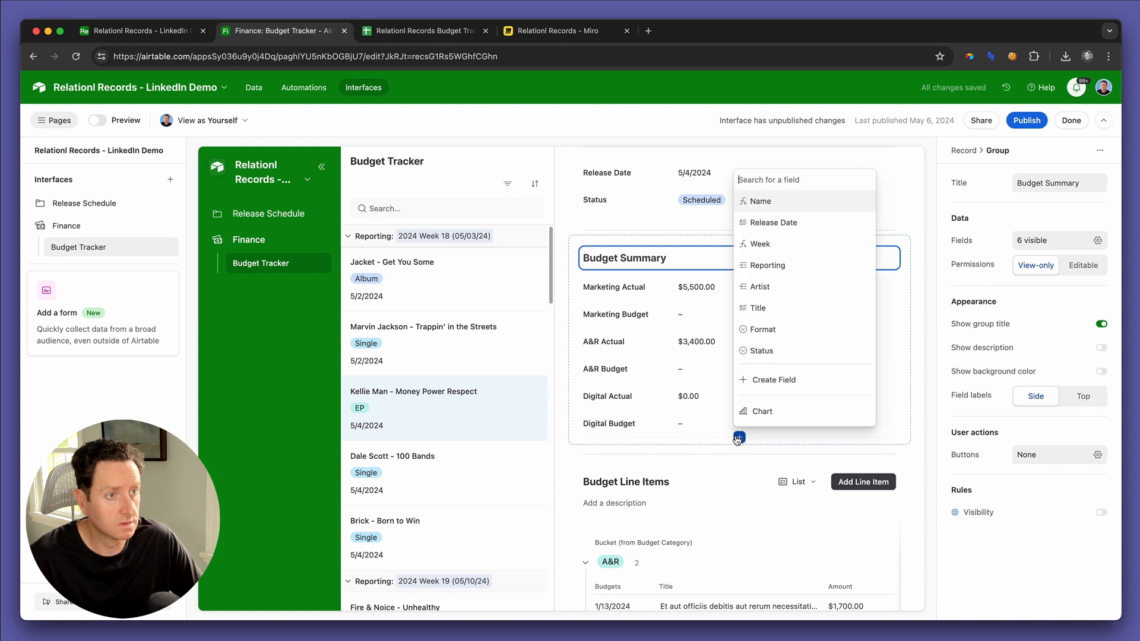
{"action": "scroll", "coordinate": [774, 315], "scroll_direction": "down", "scroll_amount": 5}
{"action": "scroll", "coordinate": [774, 315], "scroll_direction": "down", "scroll_amount": 3}
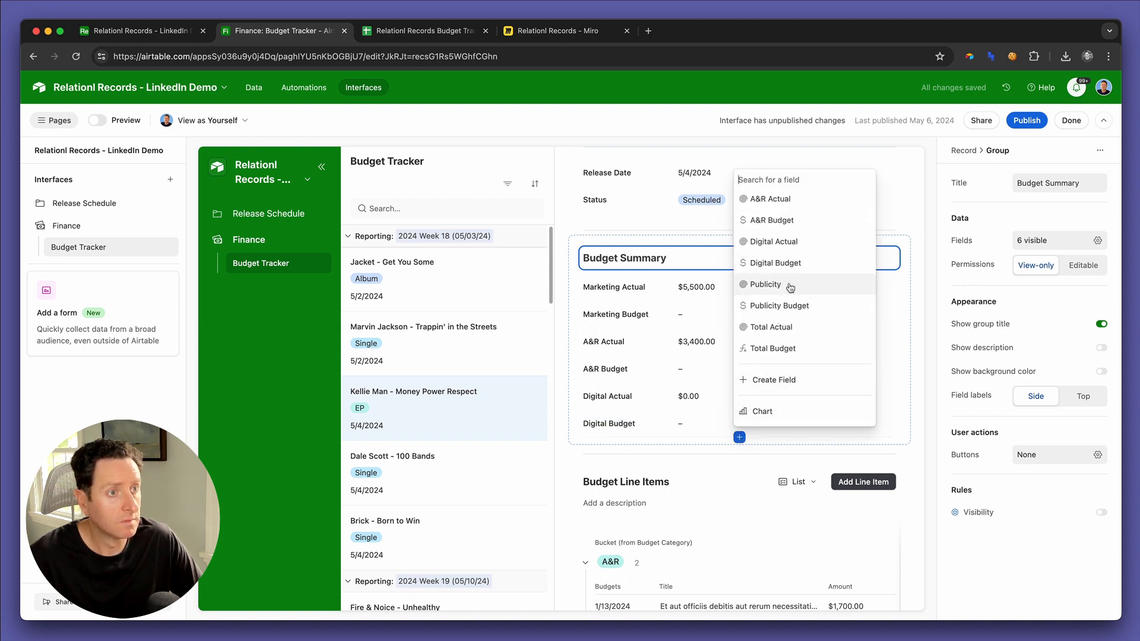
{"action": "left_click", "coordinate": [790, 293]}
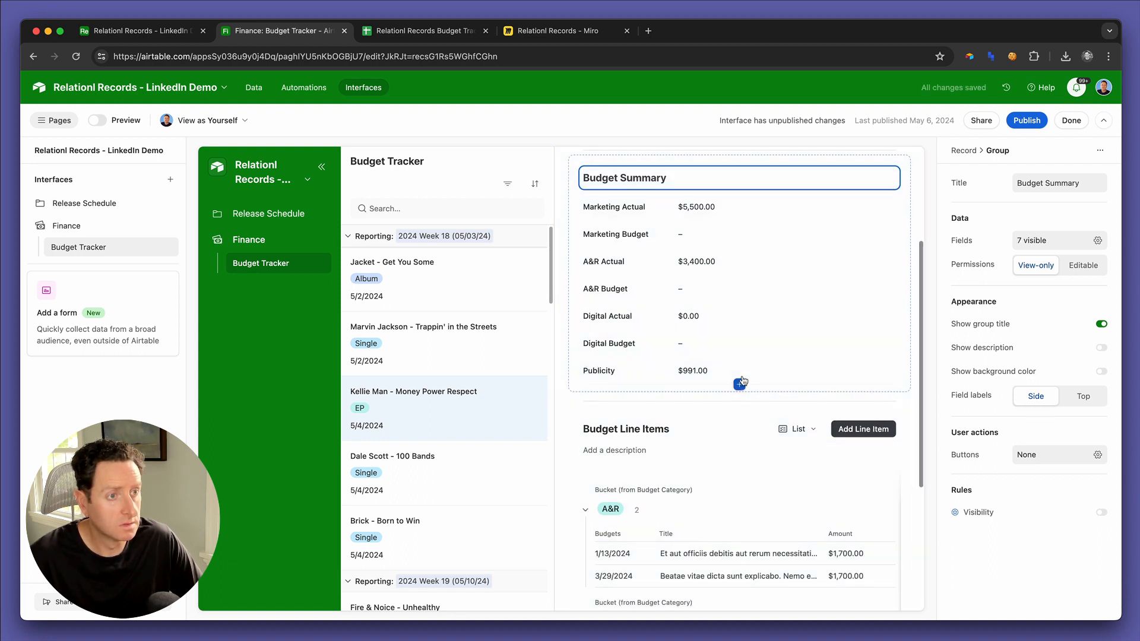
{"action": "left_click", "coordinate": [739, 384]}
{"action": "scroll", "coordinate": [812, 277], "scroll_direction": "down", "scroll_amount": 5}
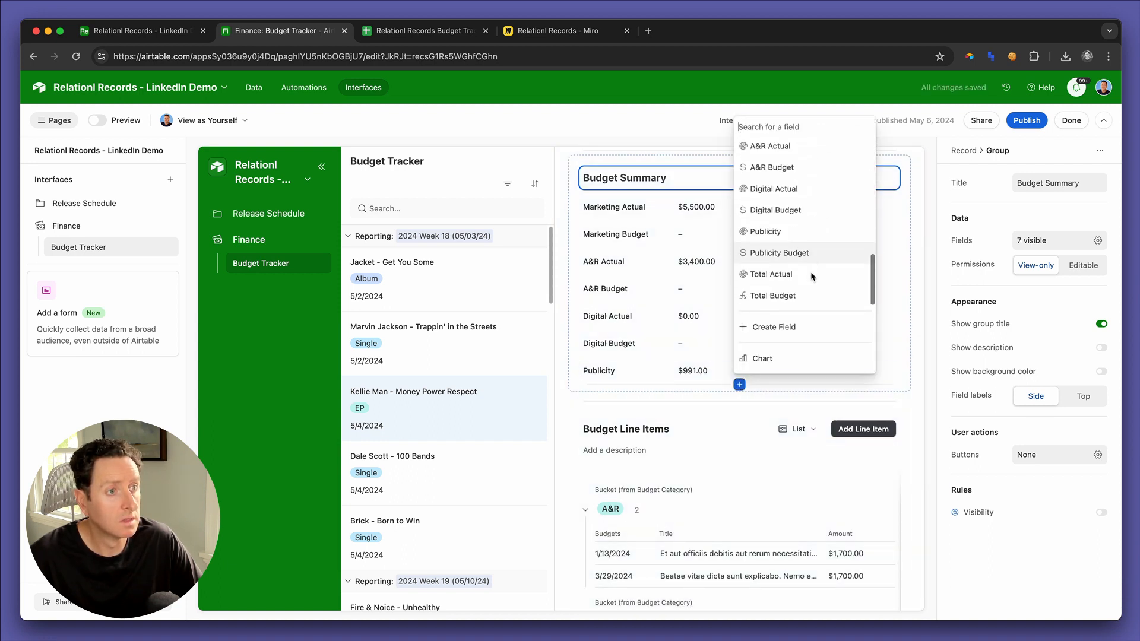
{"action": "left_click", "coordinate": [793, 259]}
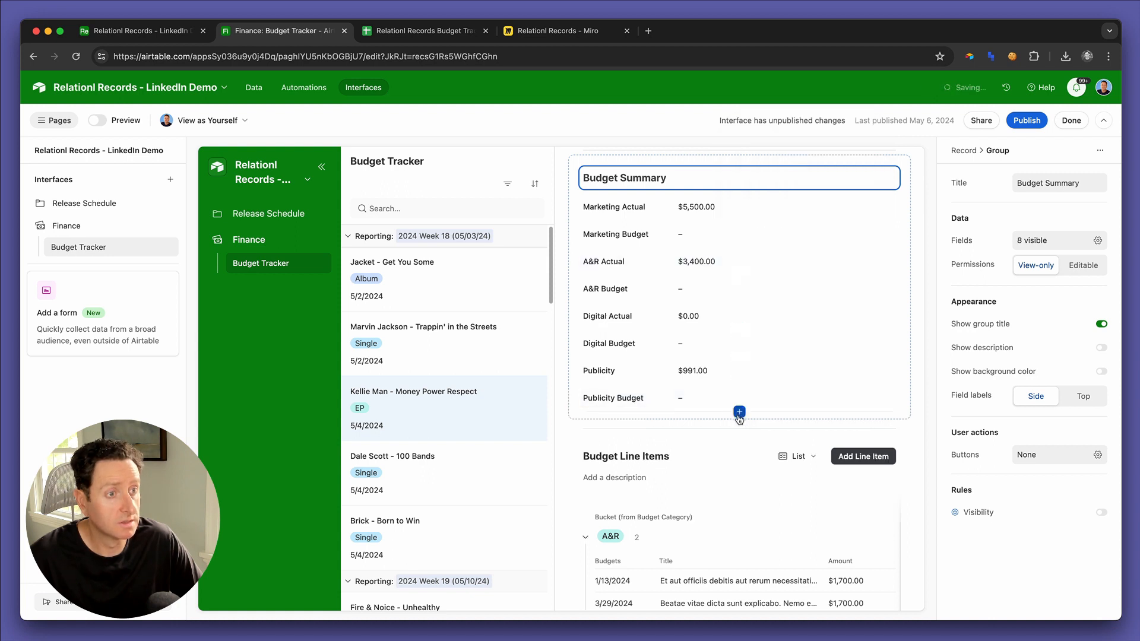
{"action": "left_click", "coordinate": [739, 412]}
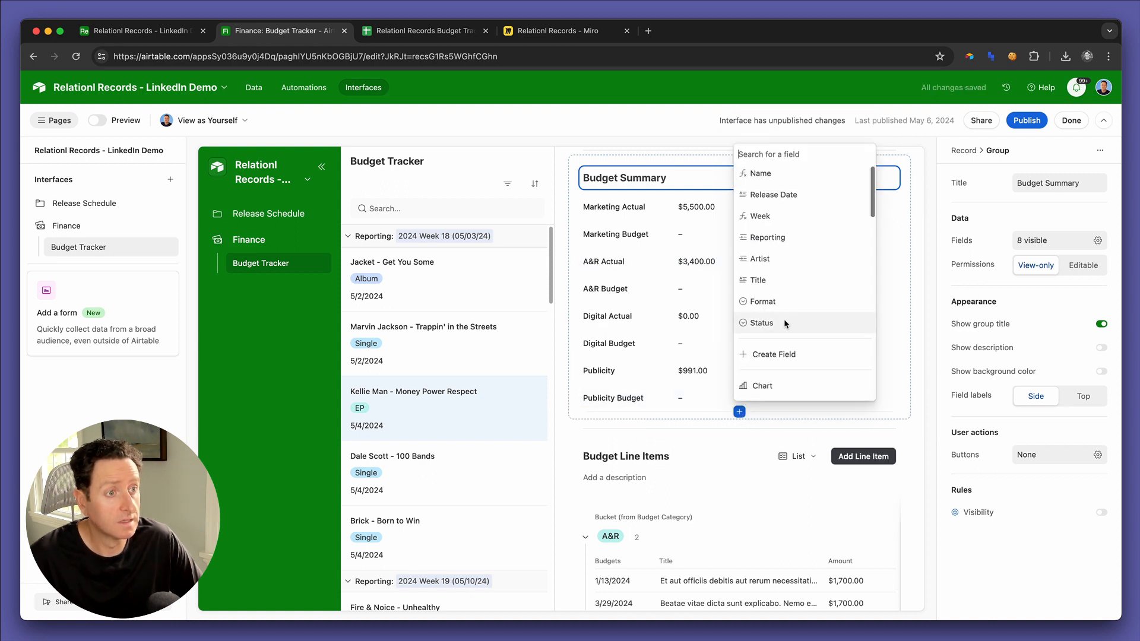
{"action": "scroll", "coordinate": [786, 315], "scroll_direction": "down", "scroll_amount": 5}
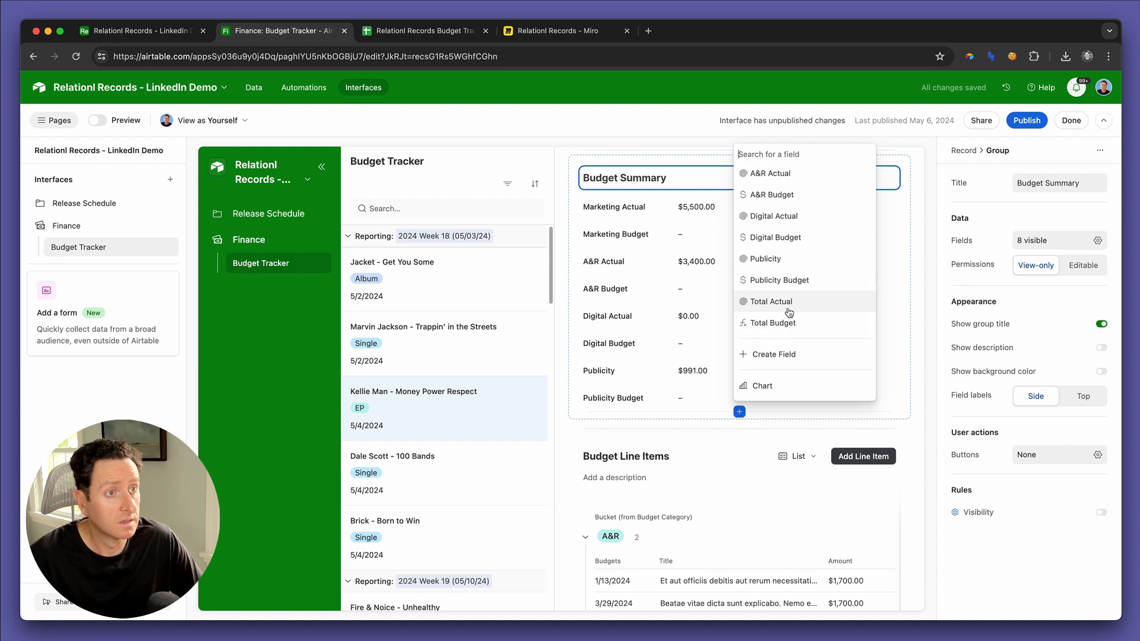
{"action": "left_click", "coordinate": [669, 428]}
{"action": "left_click", "coordinate": [669, 428]}
{"action": "scroll", "coordinate": [687, 382], "scroll_direction": "up", "scroll_amount": 3}
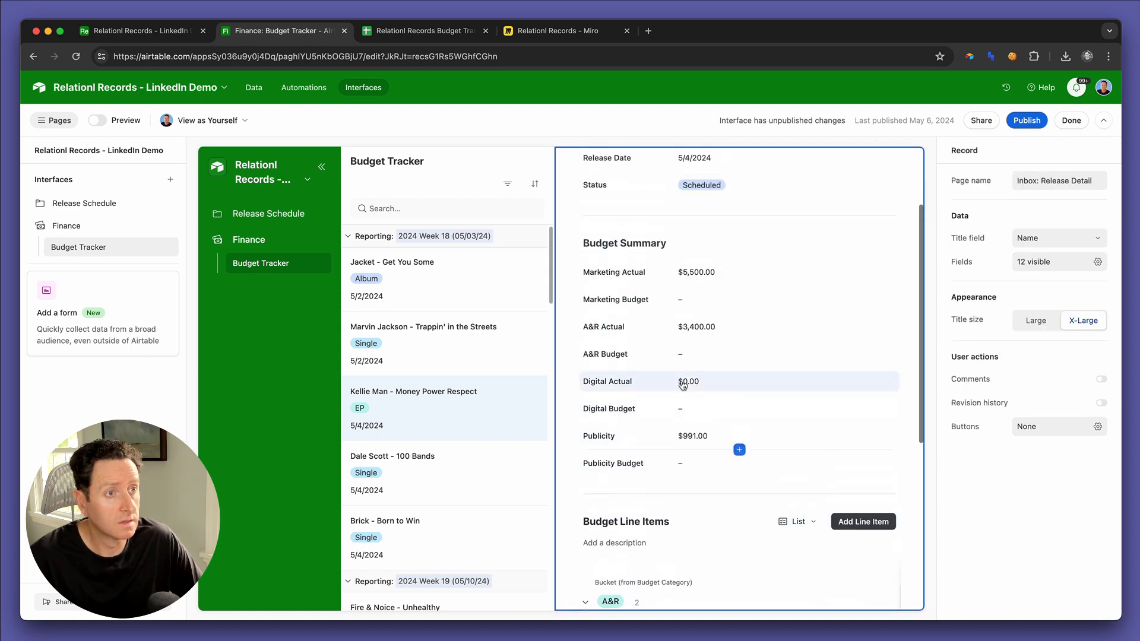
{"action": "left_click", "coordinate": [739, 307]}
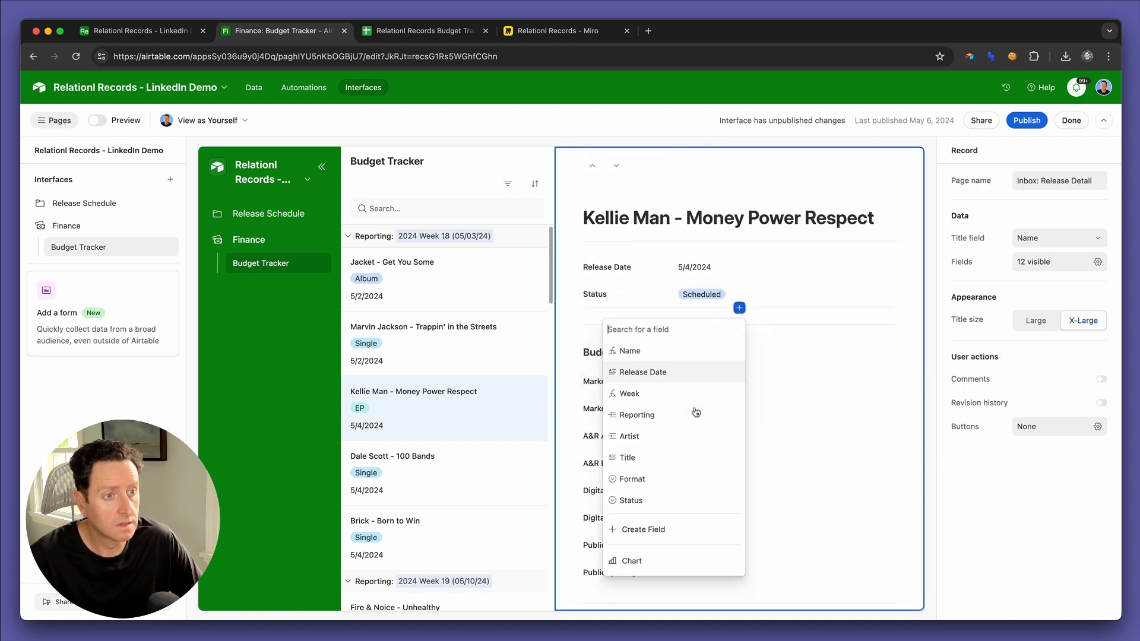
{"action": "scroll", "coordinate": [692, 412], "scroll_direction": "down", "scroll_amount": 5}
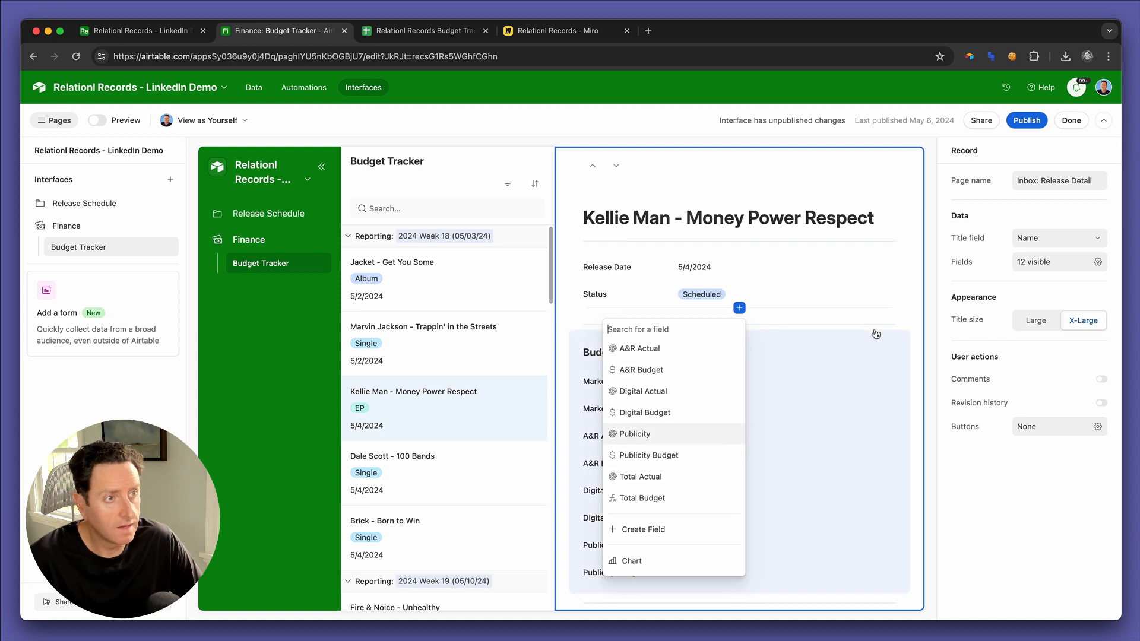
{"action": "left_click", "coordinate": [920, 314]}
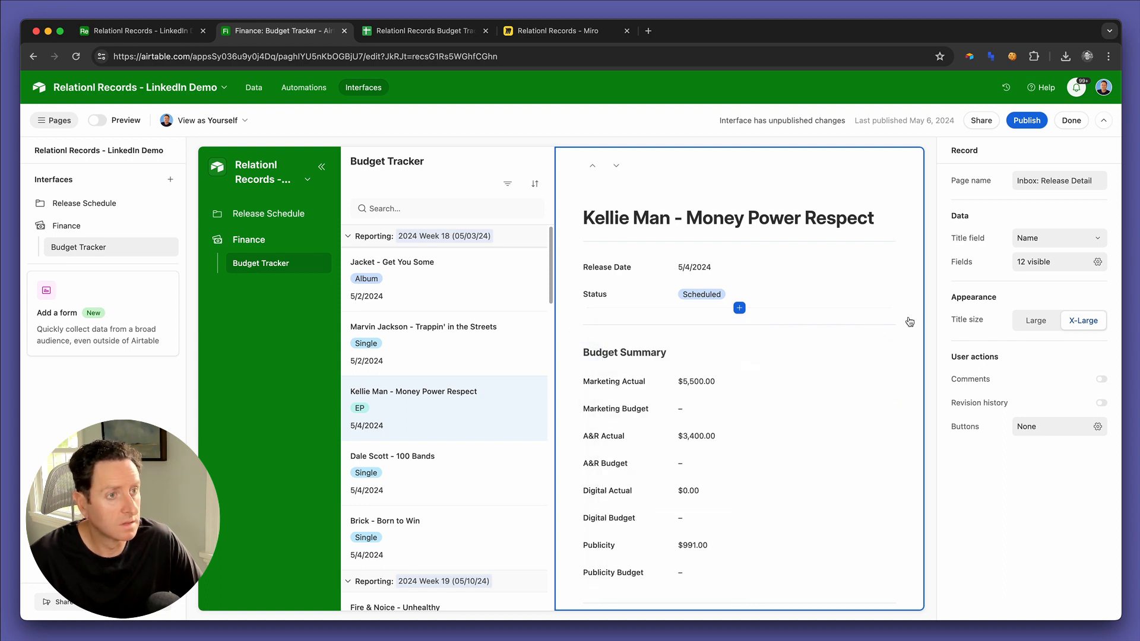
Step: Add the Total Actual and Total Budget fields below Publicity Budget in the Budget Summary group
{"action": "scroll", "coordinate": [782, 424], "scroll_direction": "down", "scroll_amount": 5}
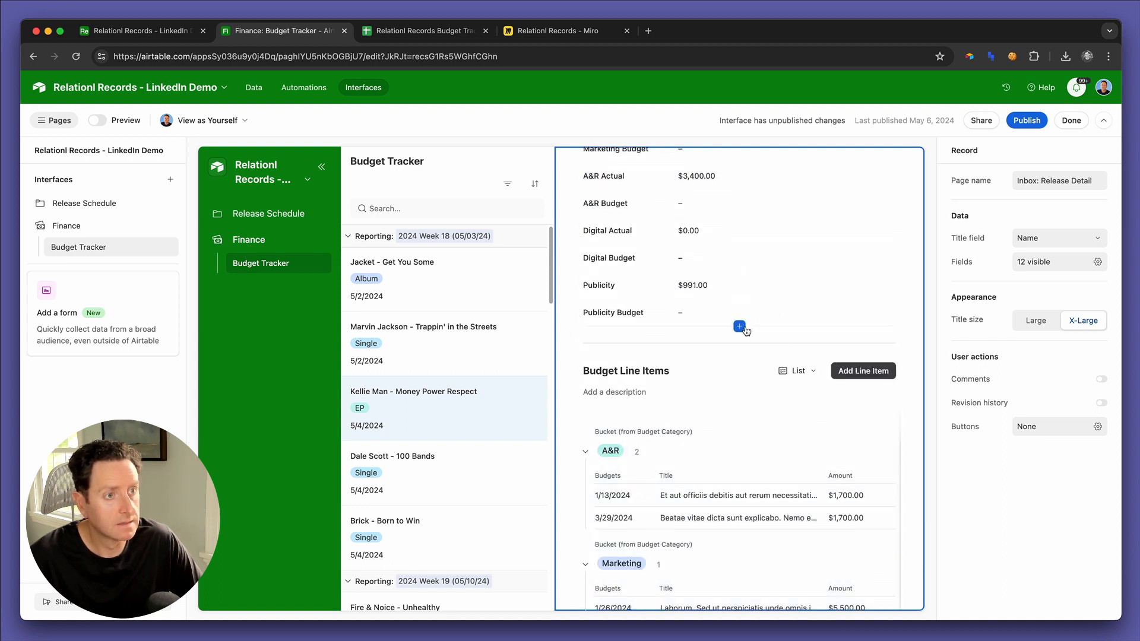
{"action": "left_click", "coordinate": [739, 327]}
{"action": "scroll", "coordinate": [687, 436], "scroll_direction": "down", "scroll_amount": 5}
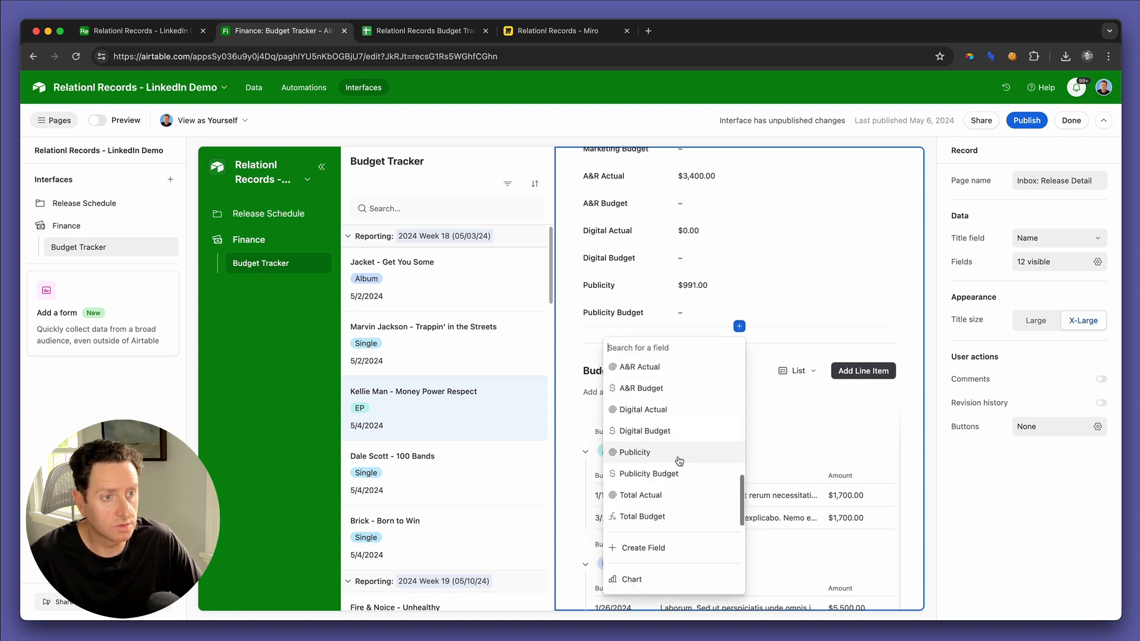
{"action": "left_click", "coordinate": [666, 496]}
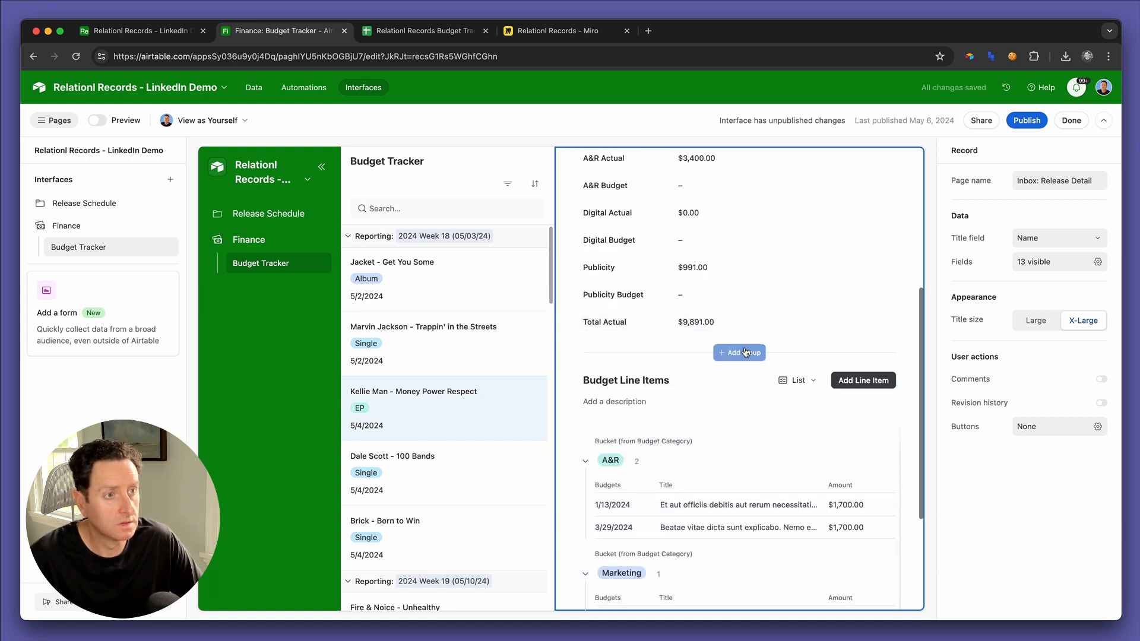
{"action": "left_click", "coordinate": [739, 336]}
{"action": "scroll", "coordinate": [679, 452], "scroll_direction": "down", "scroll_amount": 5}
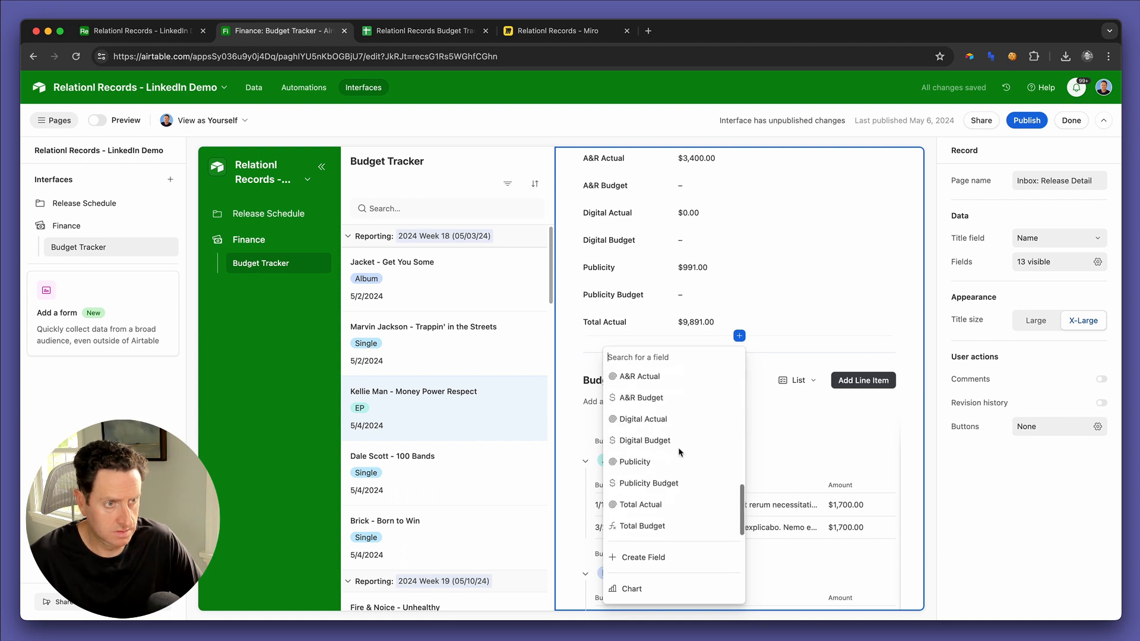
{"action": "left_click", "coordinate": [653, 530]}
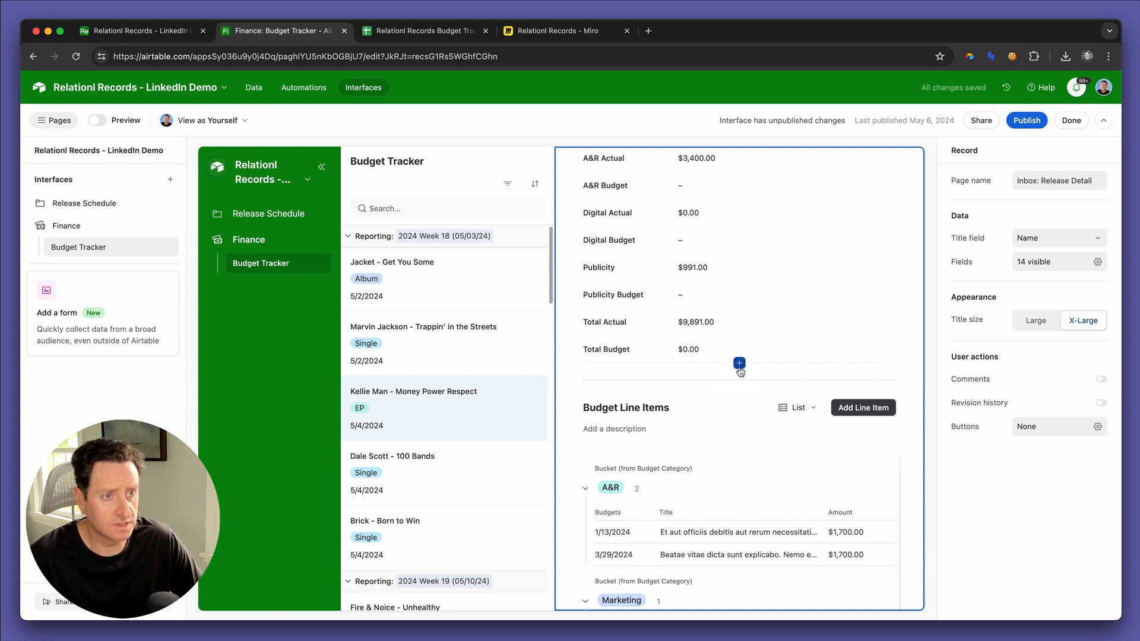
Step: Add a bar chart below Total Budget in the Budget Summary group, with Budget Line Items as its source
{"action": "left_click", "coordinate": [739, 365]}
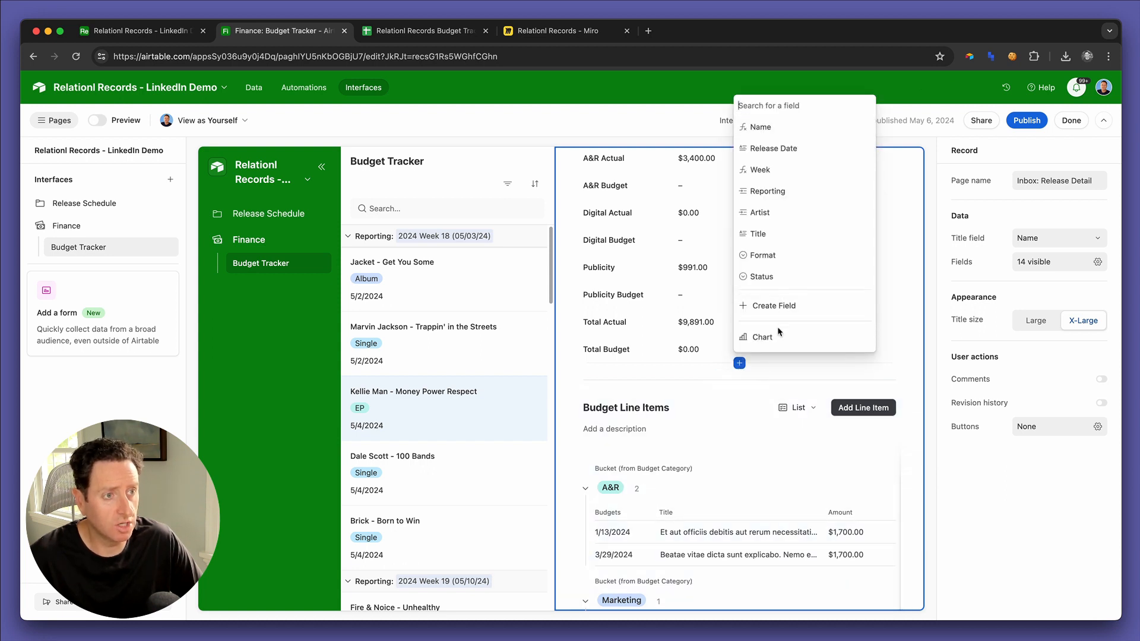
{"action": "left_click", "coordinate": [777, 337]}
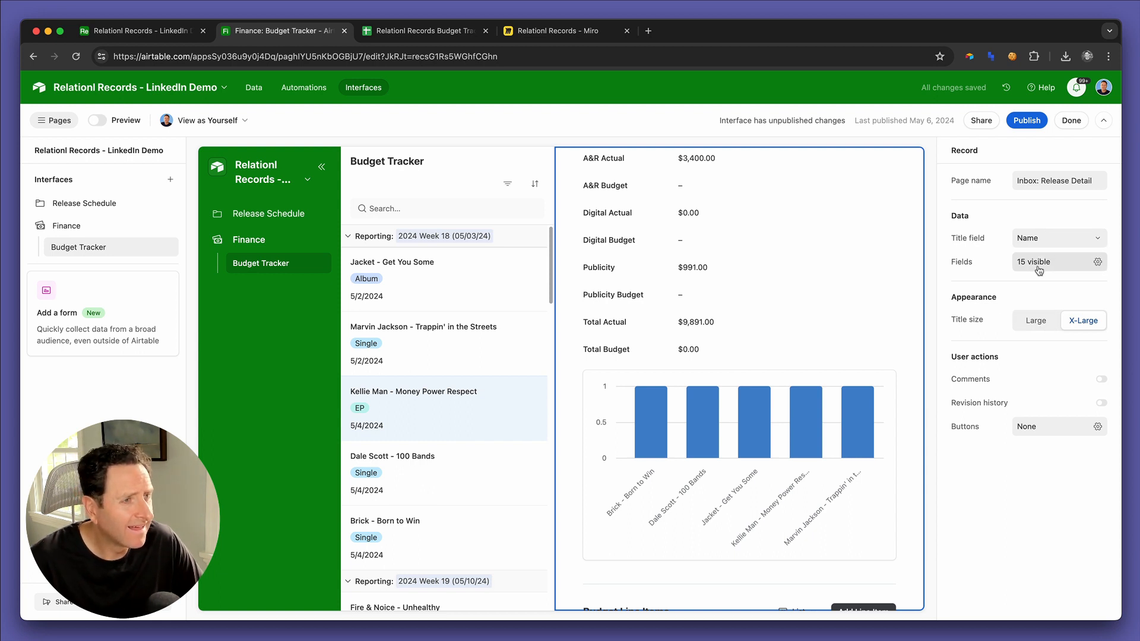
{"action": "left_click", "coordinate": [832, 437]}
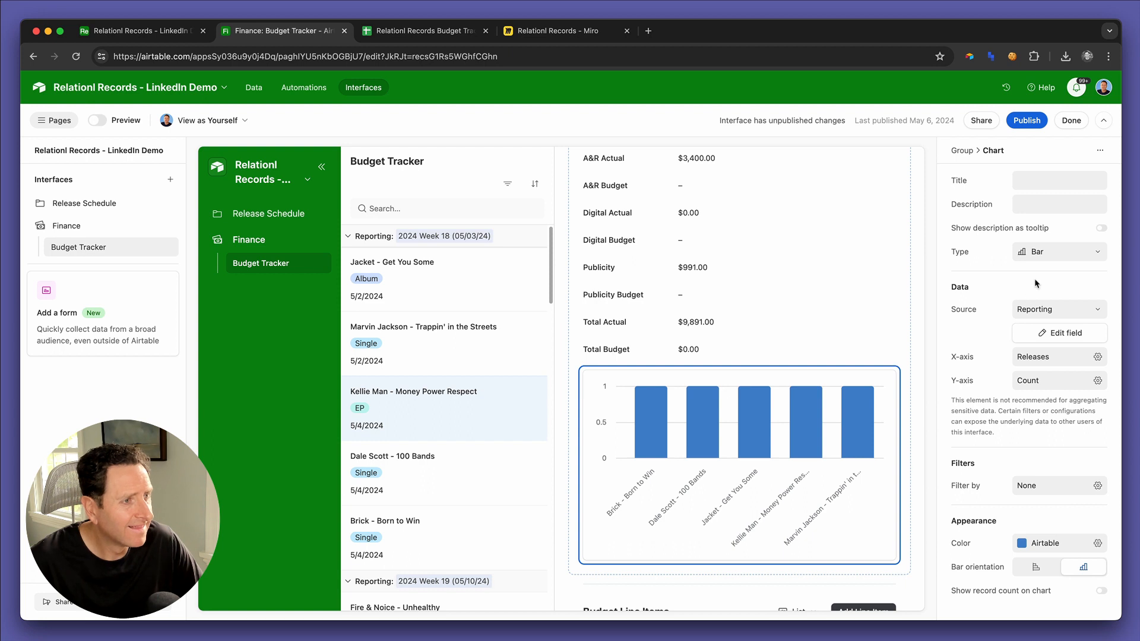
{"action": "left_click", "coordinate": [1045, 309]}
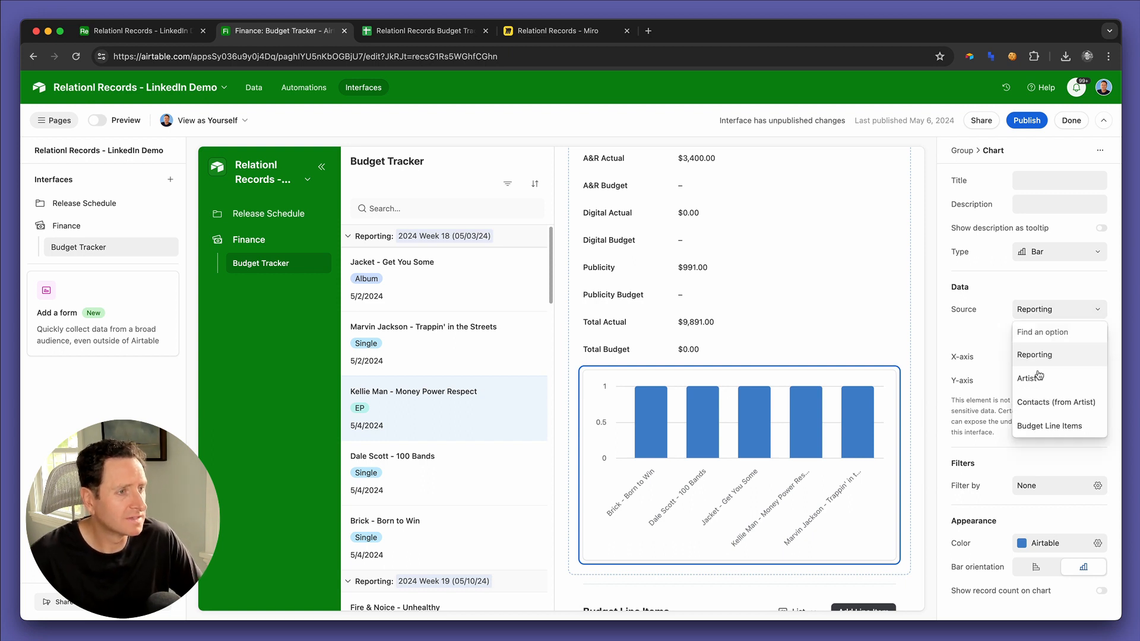
{"action": "left_click", "coordinate": [1031, 426]}
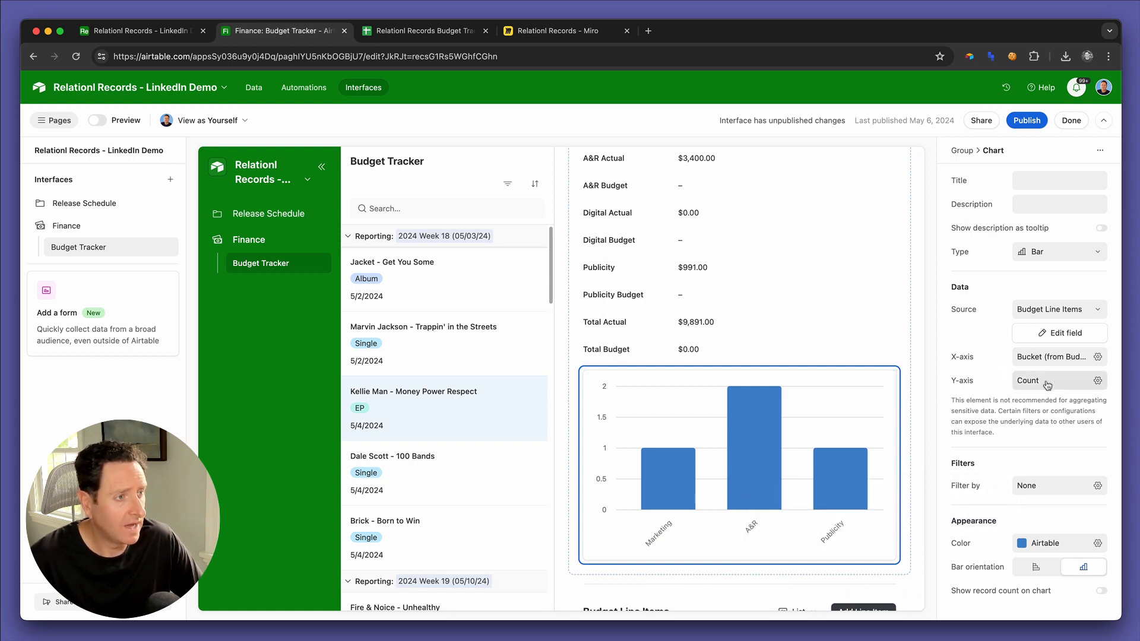
Step: Set the chart's Y-axis to a Summary of the Amount field aggregated by Sum
{"action": "left_click", "coordinate": [1046, 381]}
{"action": "left_click", "coordinate": [1063, 457]}
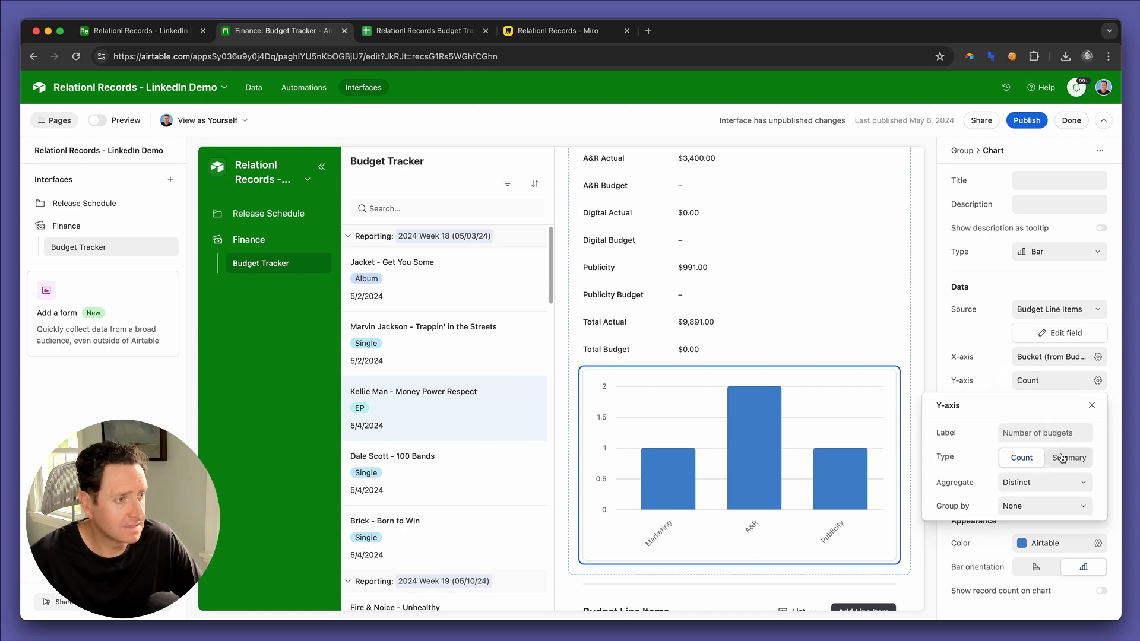
{"action": "left_click", "coordinate": [1033, 506]}
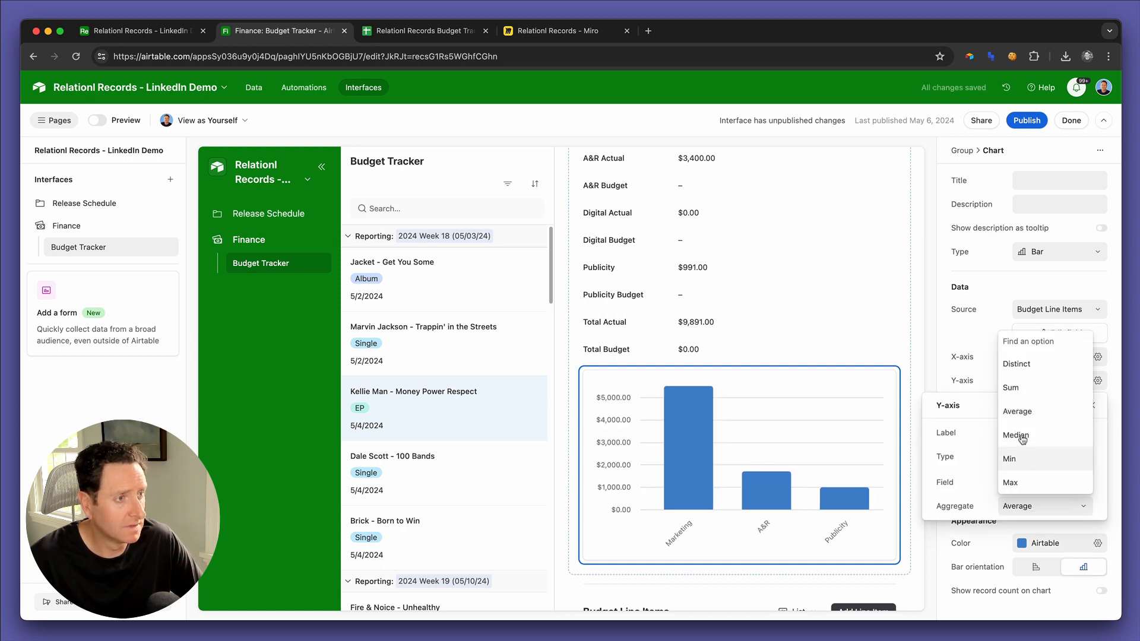
{"action": "left_click", "coordinate": [1011, 387]}
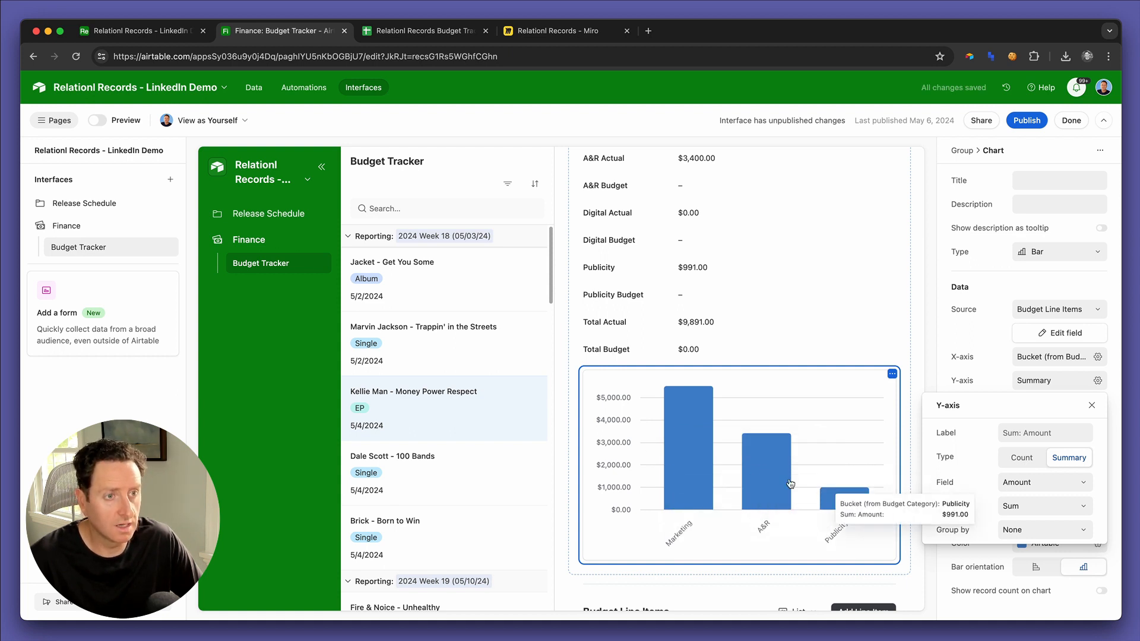
Step: Make the Marketing Budget and A&R Budget fields in the Budget Summary group editable
{"action": "scroll", "coordinate": [628, 450], "scroll_direction": "up", "scroll_amount": 1}
{"action": "scroll", "coordinate": [628, 450], "scroll_direction": "down", "scroll_amount": 1}
{"action": "scroll", "coordinate": [628, 450], "scroll_direction": "down", "scroll_amount": 5}
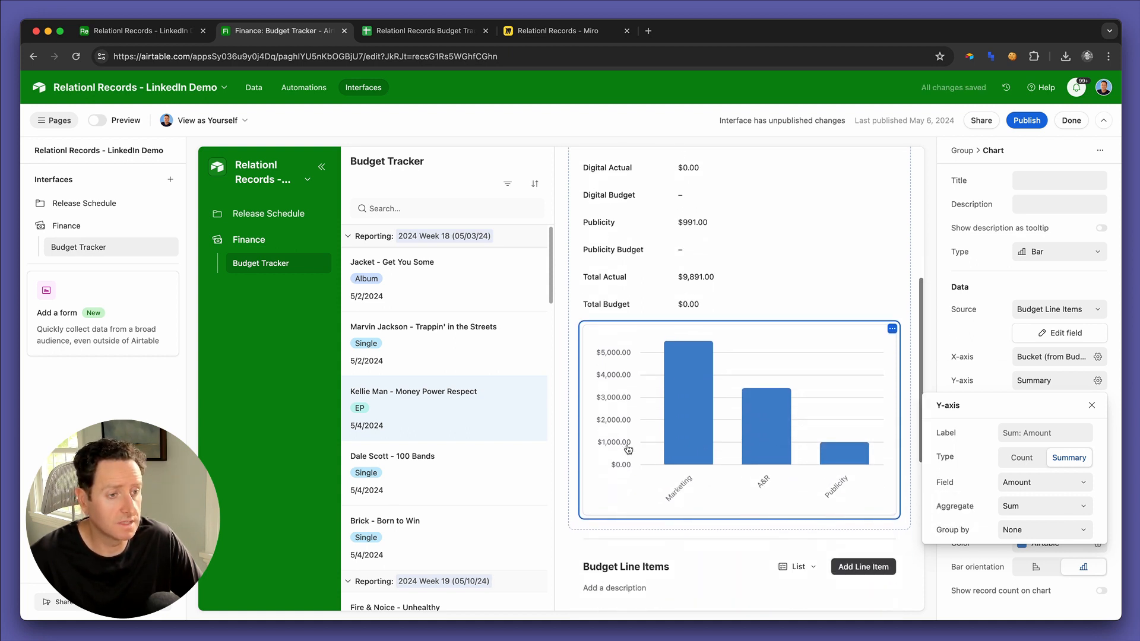
{"action": "scroll", "coordinate": [628, 449], "scroll_direction": "down", "scroll_amount": 5}
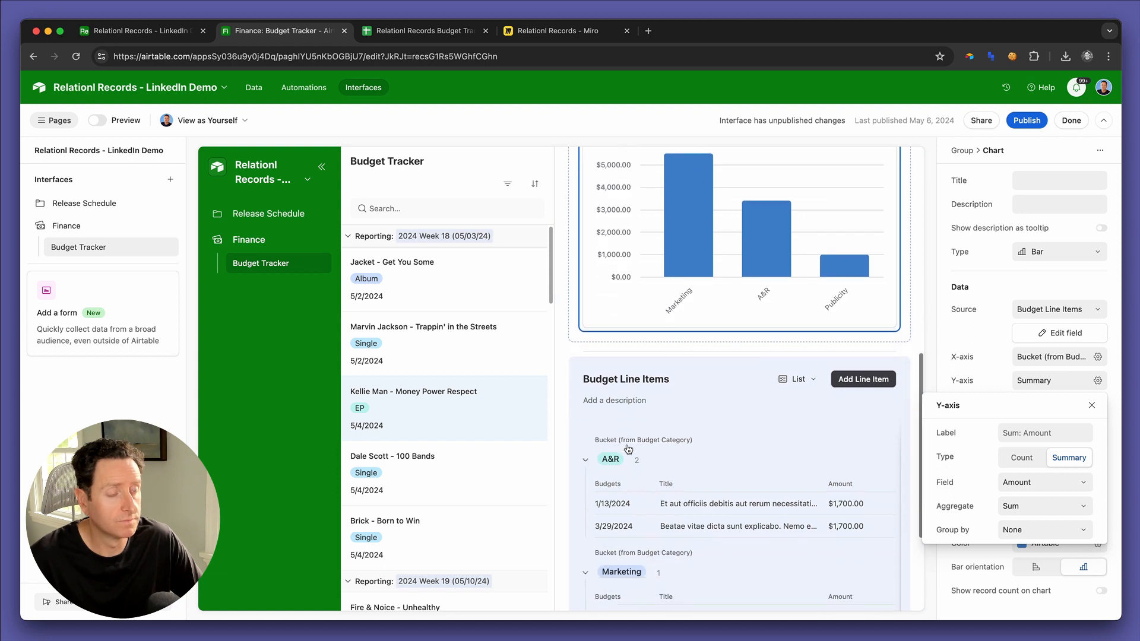
{"action": "scroll", "coordinate": [628, 449], "scroll_direction": "up", "scroll_amount": 10}
{"action": "scroll", "coordinate": [628, 450], "scroll_direction": "up", "scroll_amount": 6}
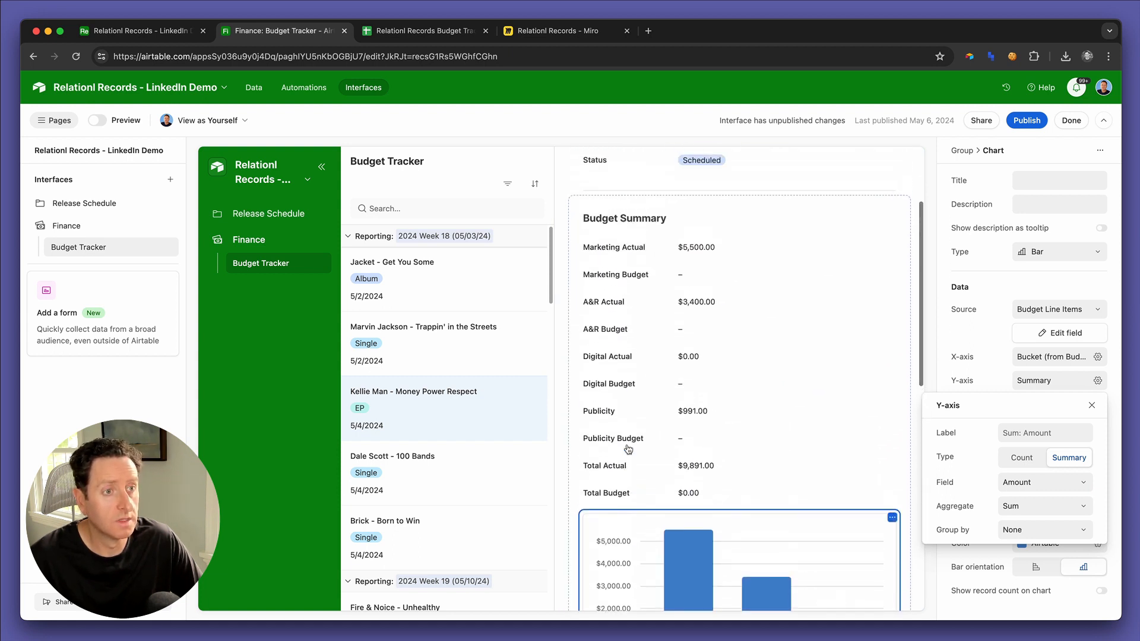
{"action": "left_click", "coordinate": [666, 338]}
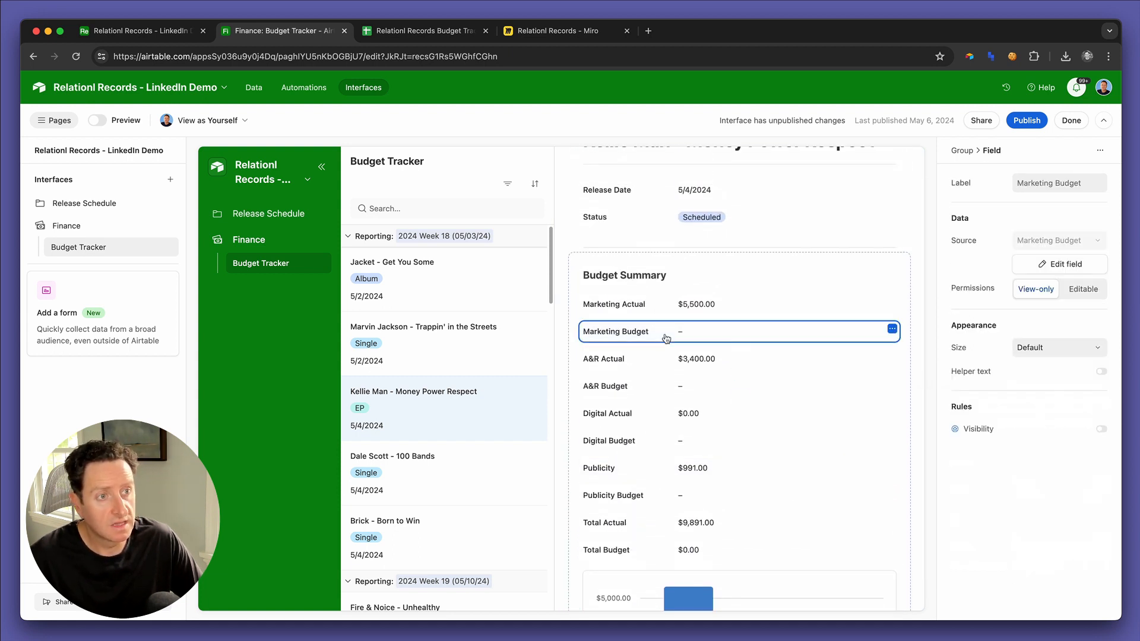
{"action": "left_click", "coordinate": [1083, 289]}
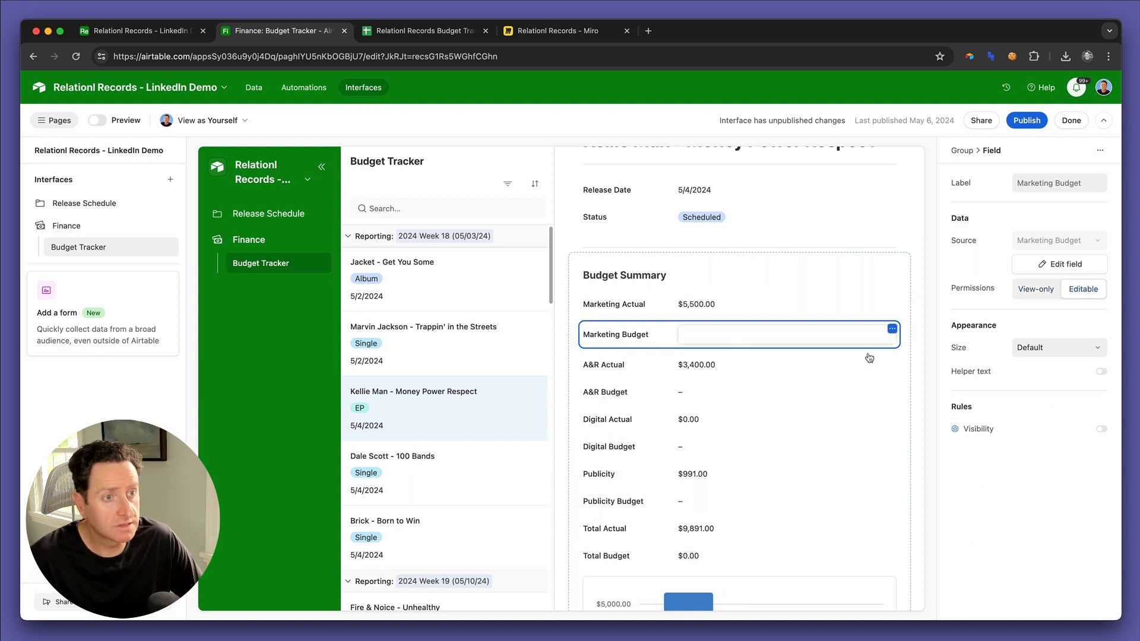
{"action": "left_click", "coordinate": [834, 392]}
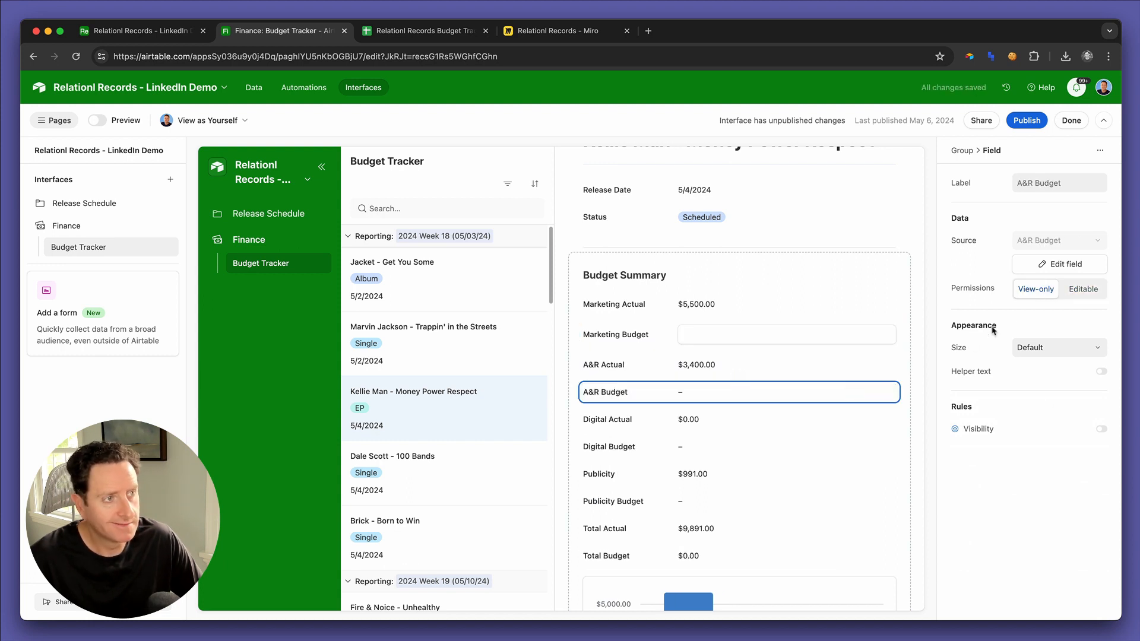
{"action": "left_click", "coordinate": [1082, 290]}
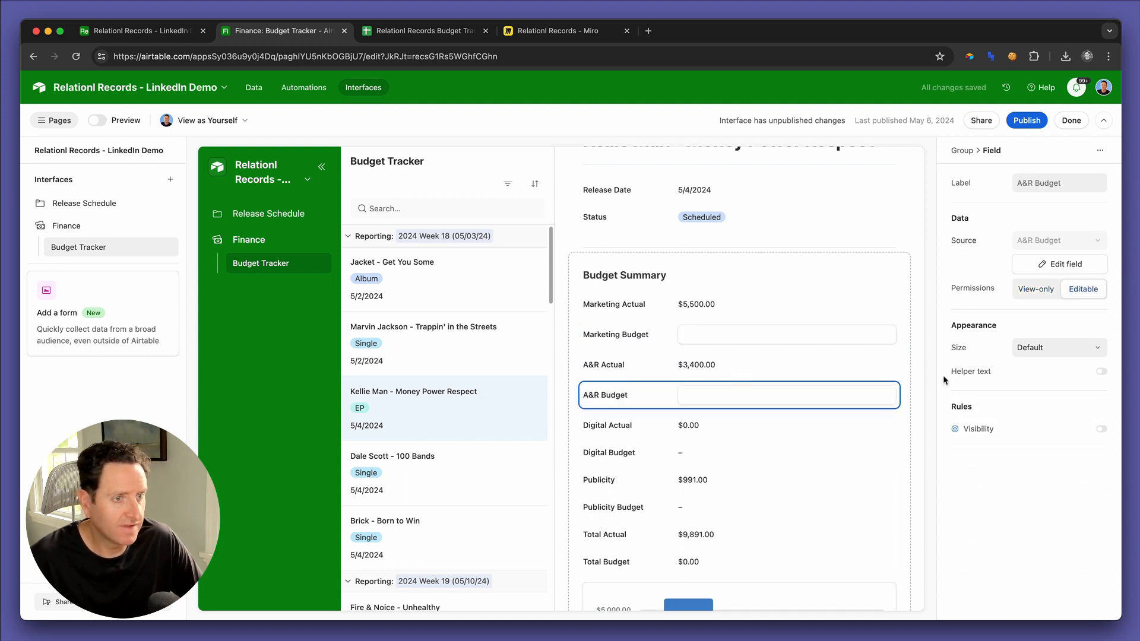
Step: Make the Digital Budget and Publicity Budget fields in the Budget Summary group editable
{"action": "left_click", "coordinate": [774, 456]}
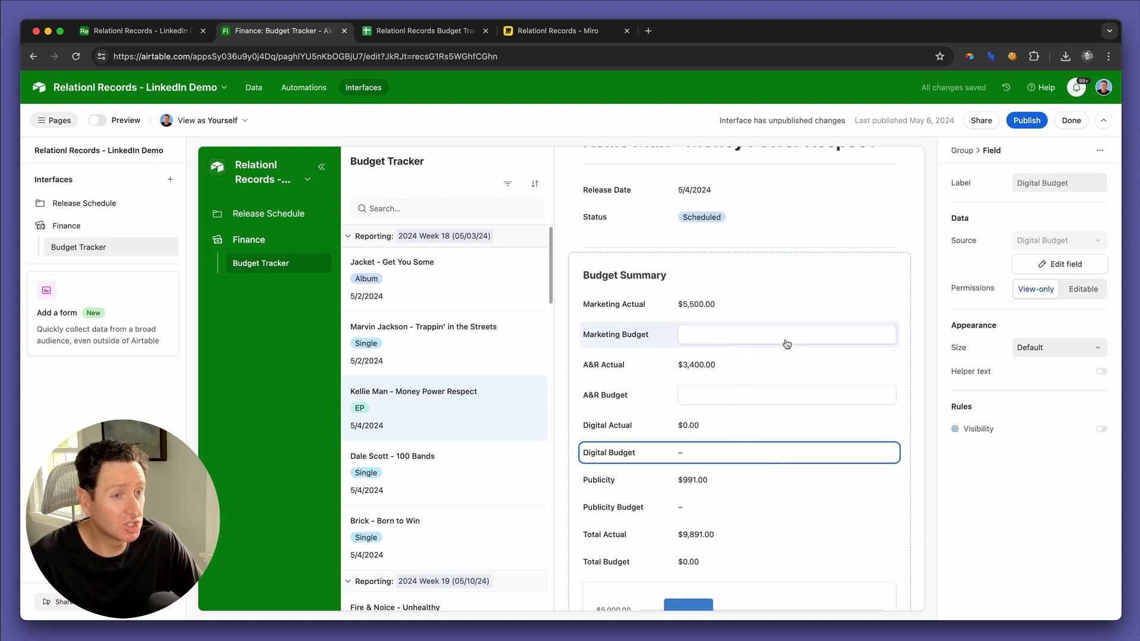
{"action": "left_click", "coordinate": [1077, 292]}
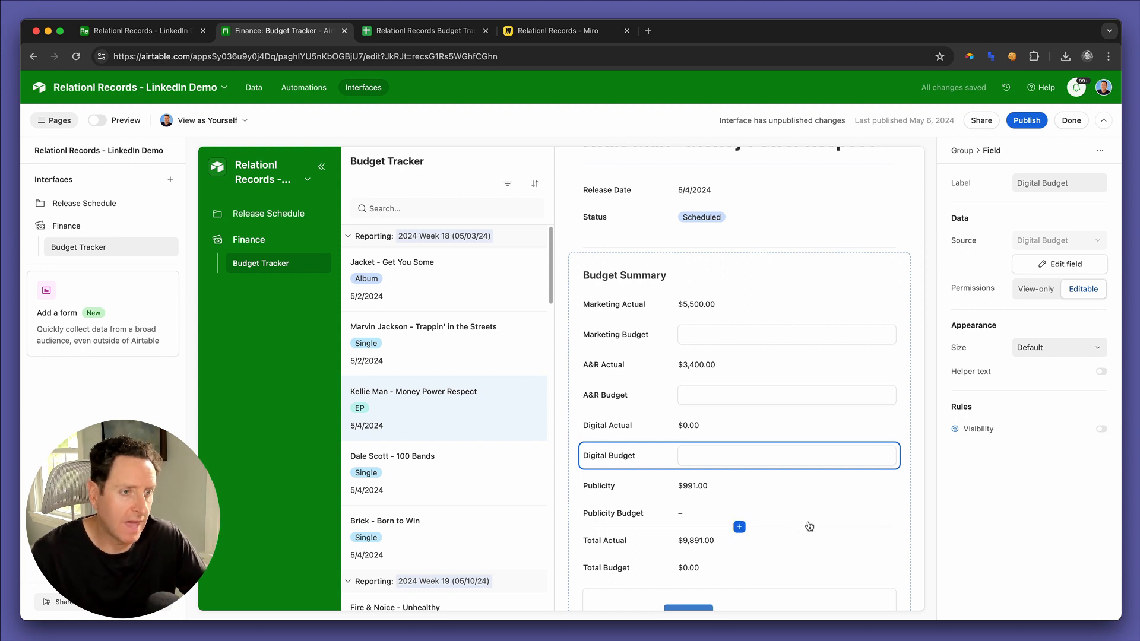
{"action": "left_click", "coordinate": [768, 509]}
{"action": "left_click", "coordinate": [1083, 289]}
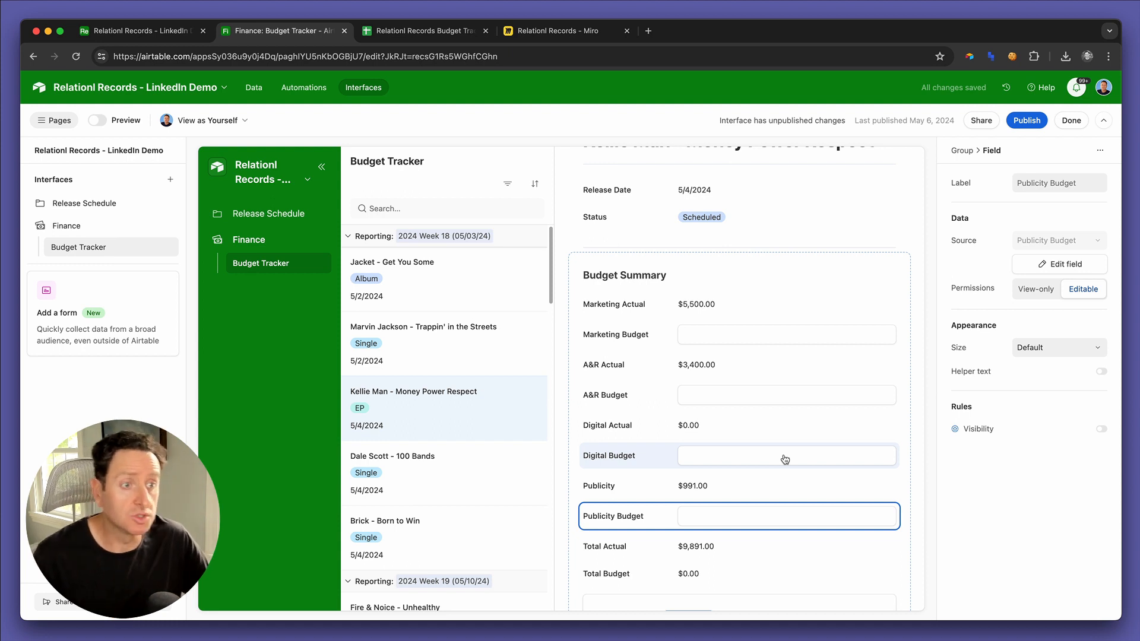
Step: Publish the Finance interface with its unpublished changes
{"action": "scroll", "coordinate": [784, 459], "scroll_direction": "down", "scroll_amount": 3}
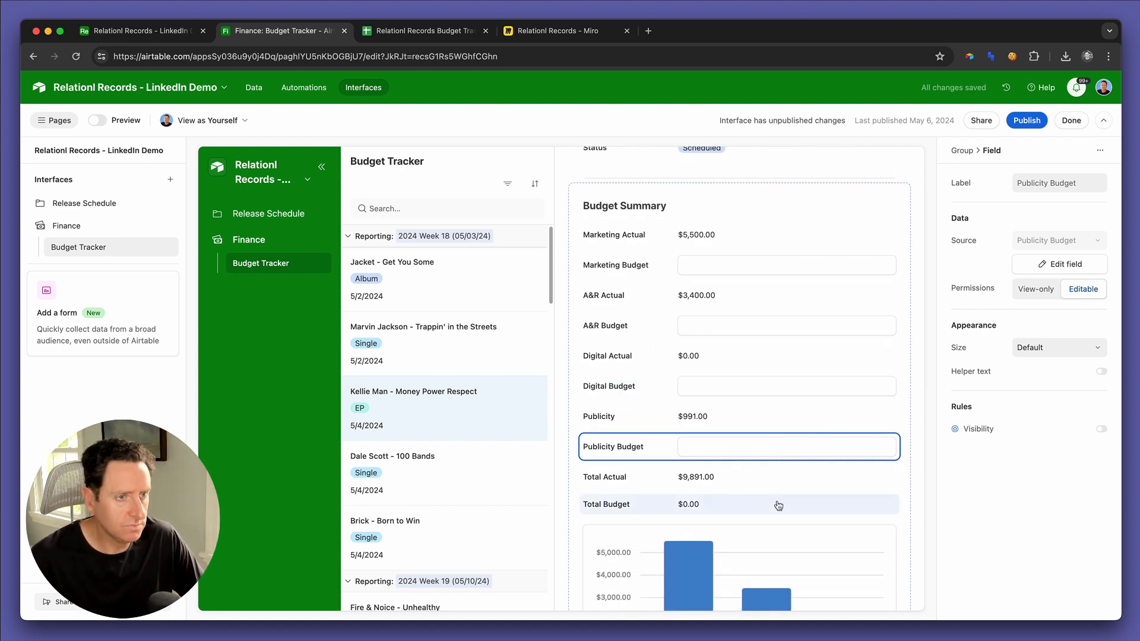
{"action": "scroll", "coordinate": [782, 460], "scroll_direction": "down", "scroll_amount": 1}
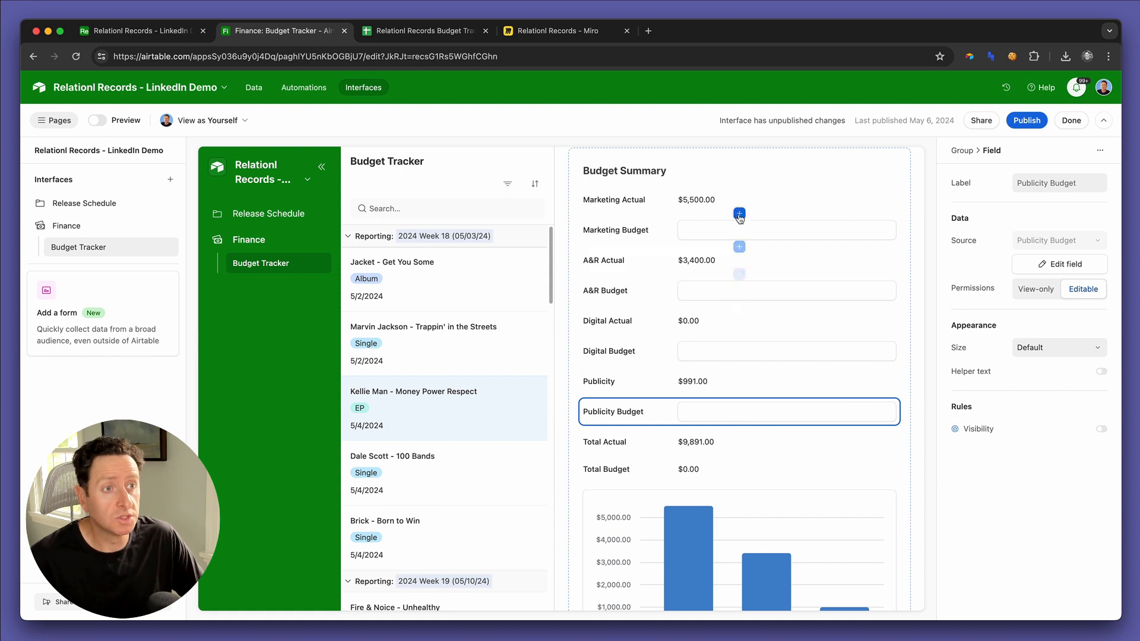
{"action": "left_click", "coordinate": [733, 233]}
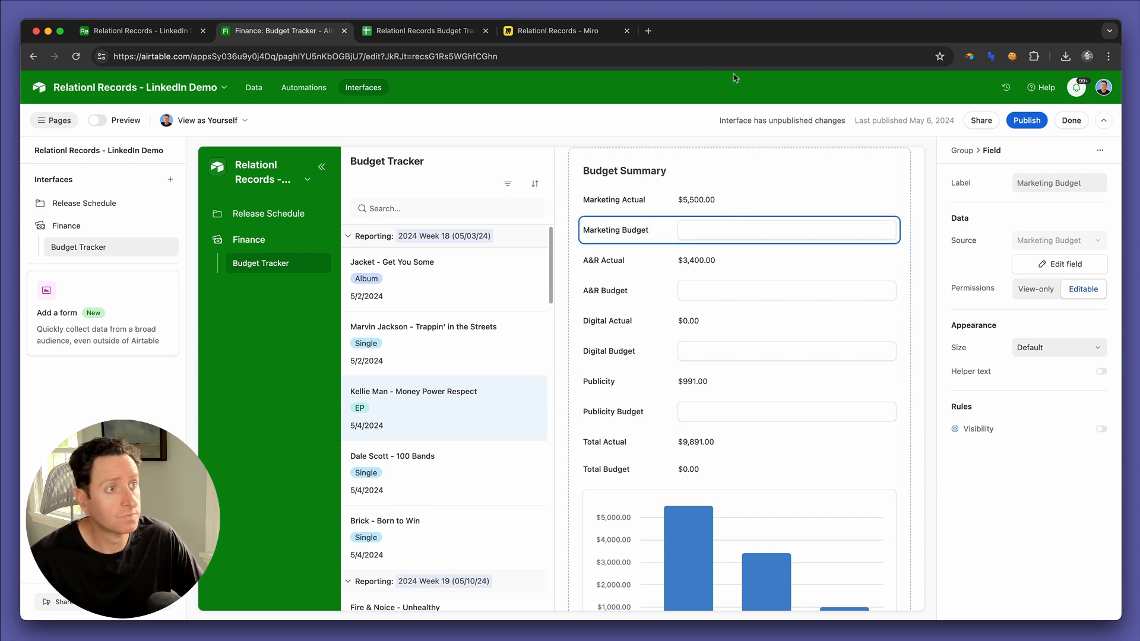
{"action": "left_click", "coordinate": [1017, 121]}
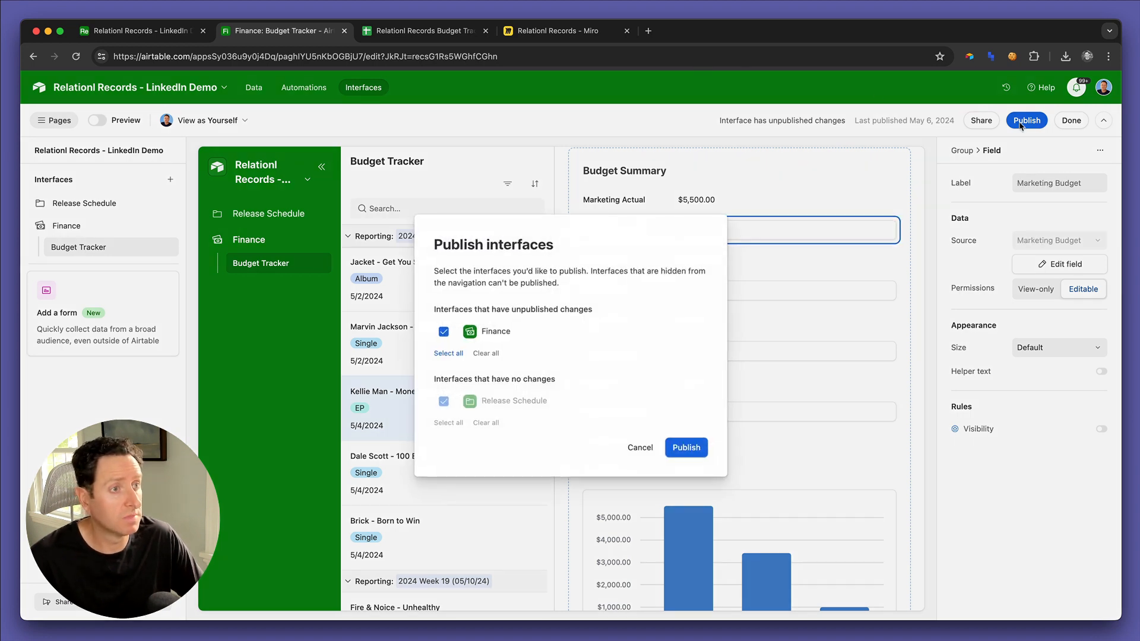
{"action": "left_click", "coordinate": [682, 445]}
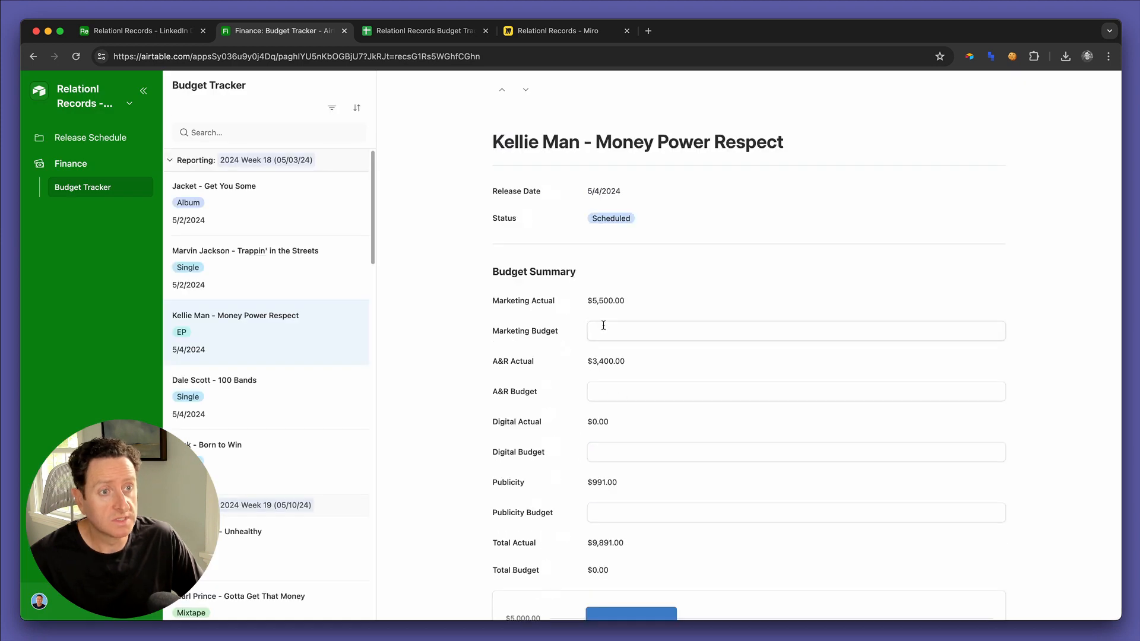
Step: For the Money Power Respect release, set Marketing Budget to $10,000, A&R Budget to $50,000, Digital Budget to $25,000 and Publicity Budget to $12,000
{"action": "left_click", "coordinate": [604, 328]}
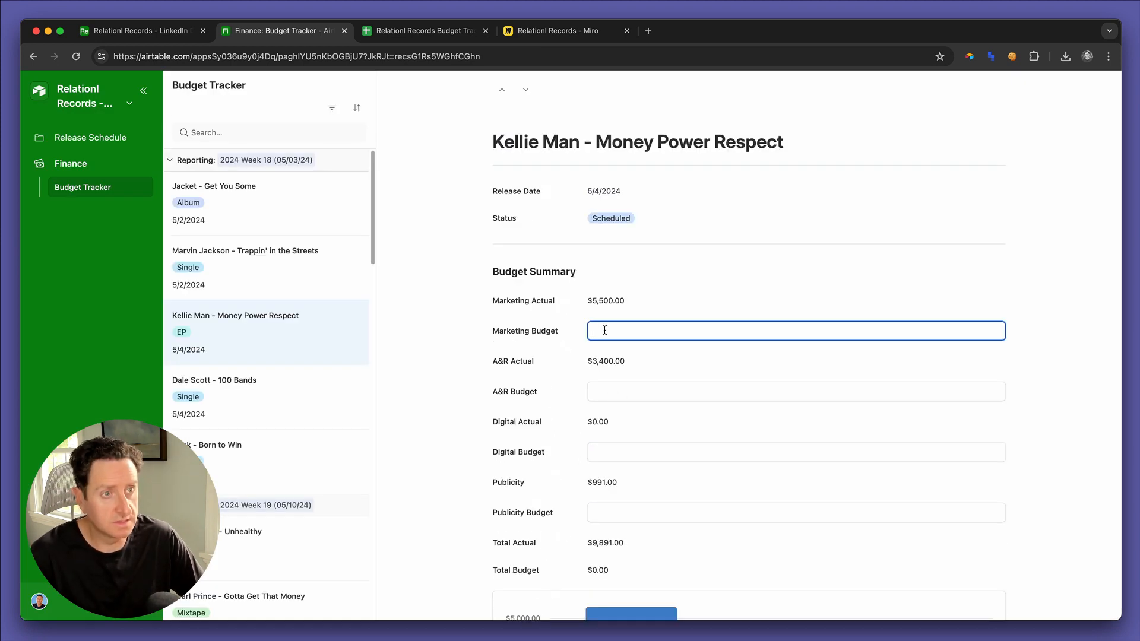
{"action": "left_click", "coordinate": [623, 395]}
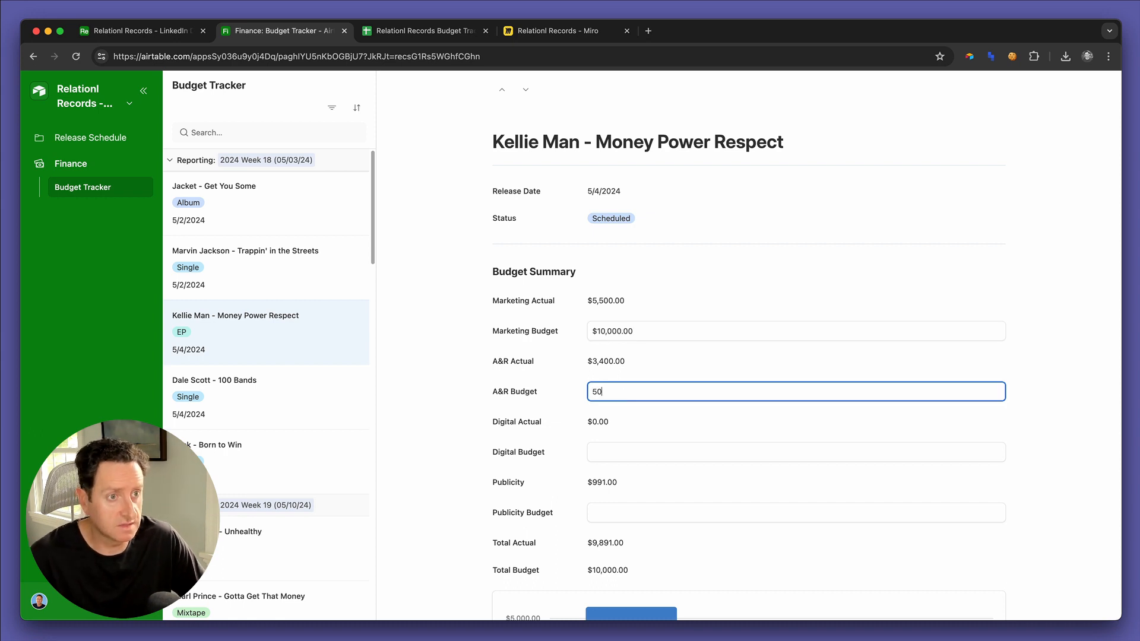
{"action": "left_click", "coordinate": [613, 455]}
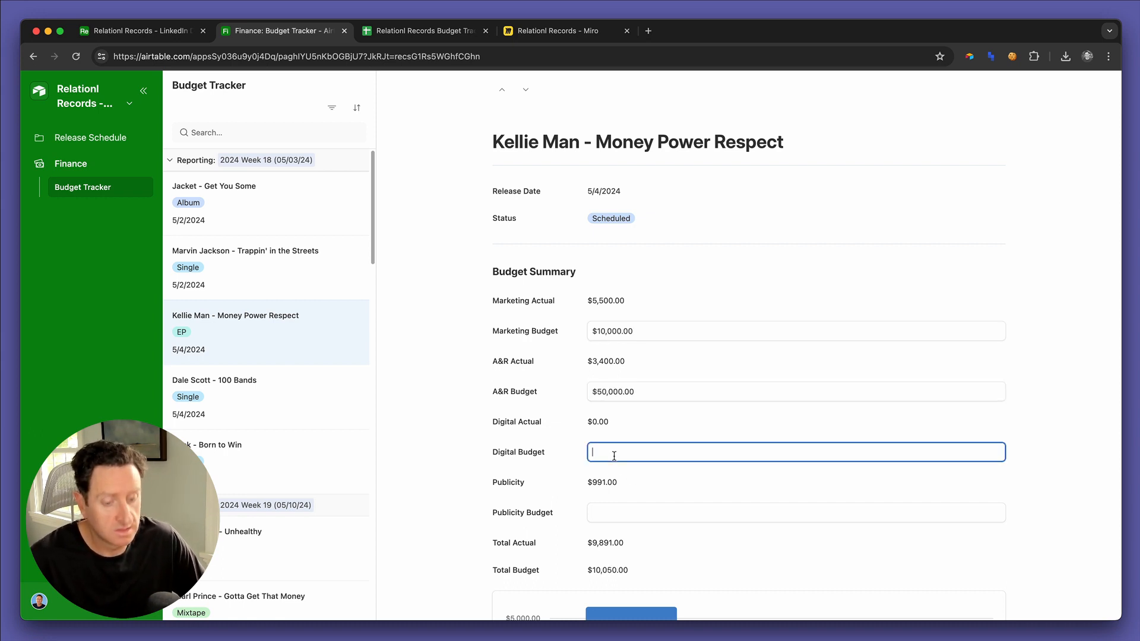
{"action": "type", "text": "25000"}
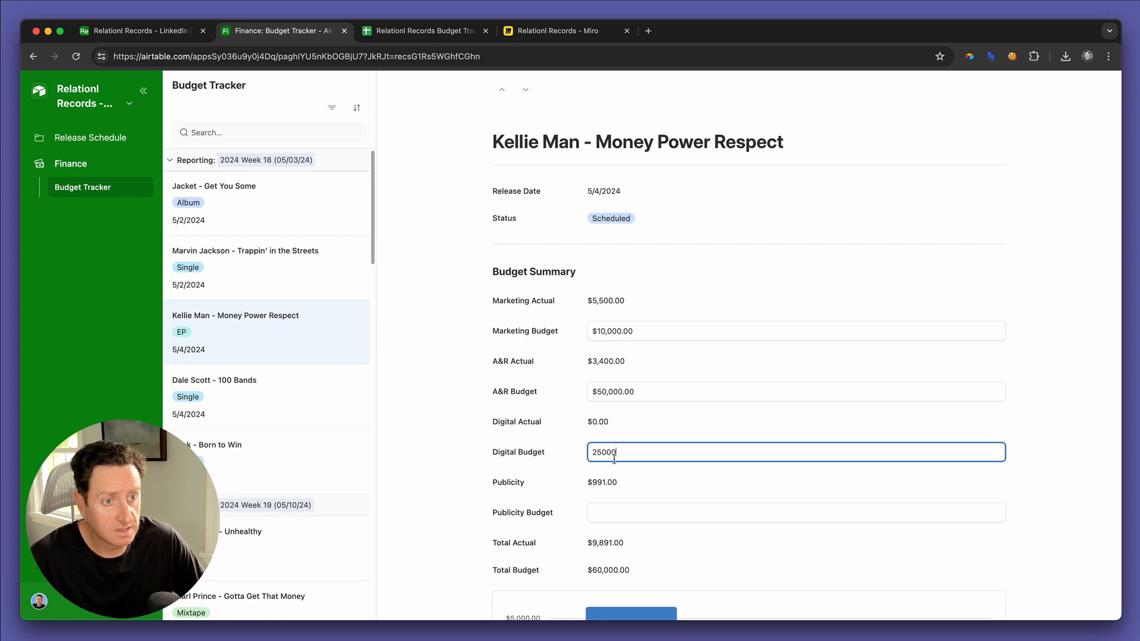
{"action": "left_click", "coordinate": [621, 508]}
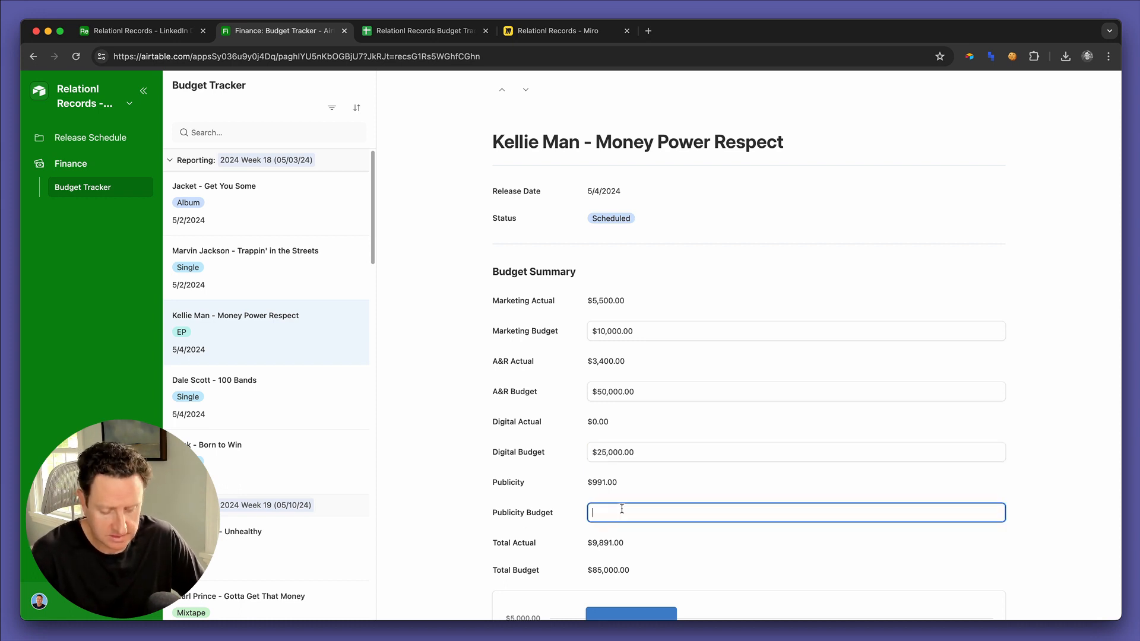
{"action": "type", "text": "12000"}
{"action": "scroll", "coordinate": [605, 423], "scroll_direction": "down", "scroll_amount": 3}
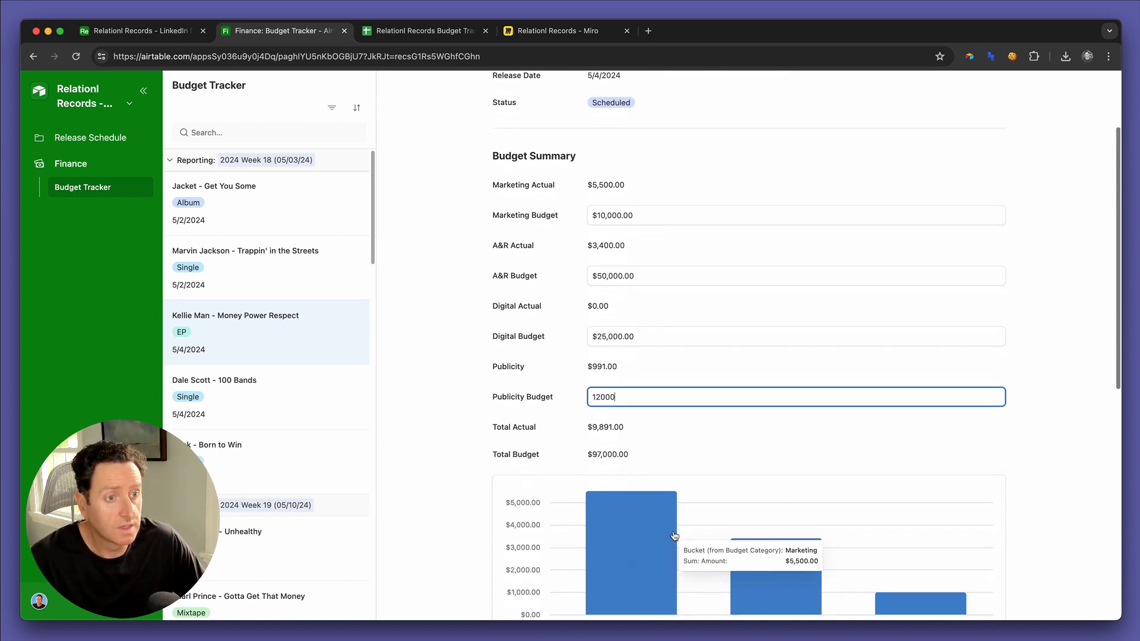
{"action": "left_click", "coordinate": [605, 423]}
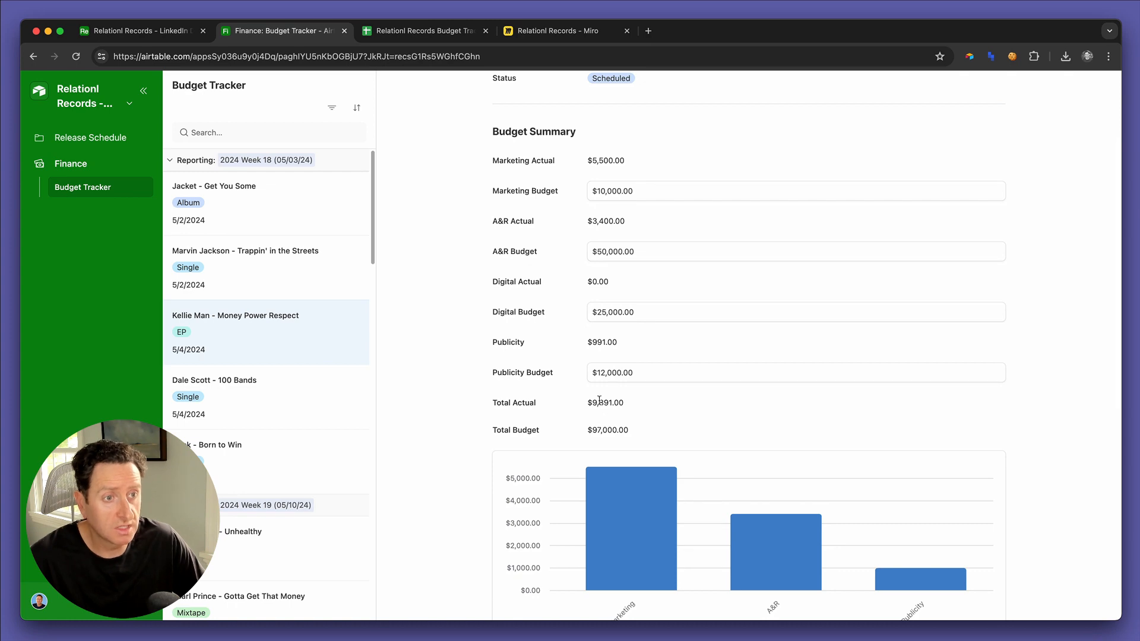
Step: Review the Money Power Respect release's budget totals, spending chart and grouped budget line items on the published page
{"action": "scroll", "coordinate": [595, 399], "scroll_direction": "down", "scroll_amount": 5}
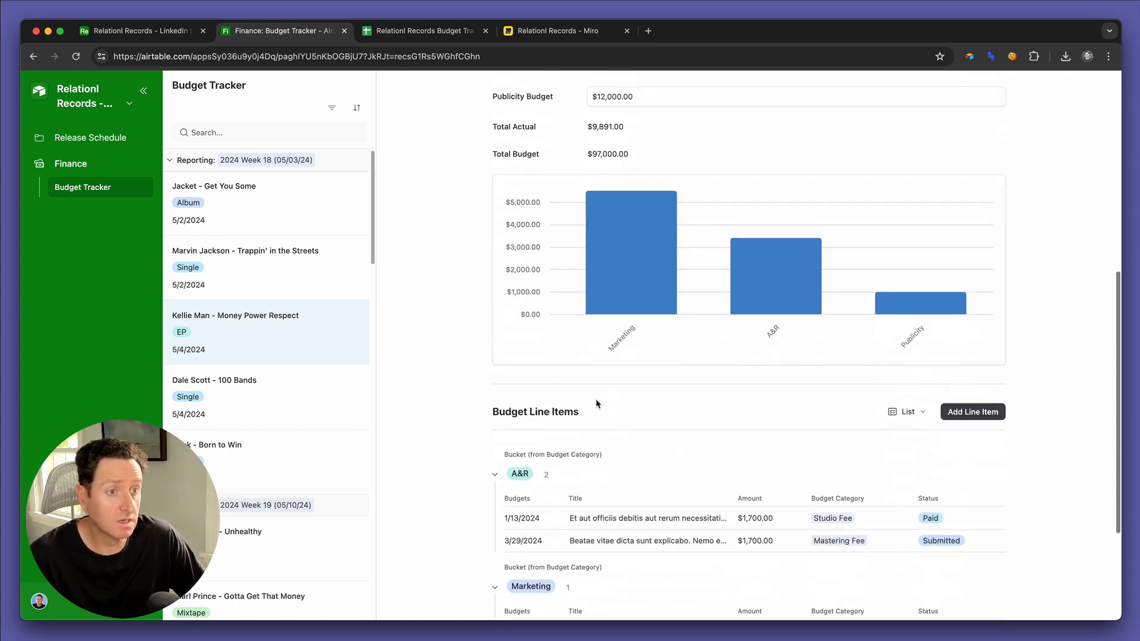
{"action": "scroll", "coordinate": [596, 399], "scroll_direction": "up", "scroll_amount": 7}
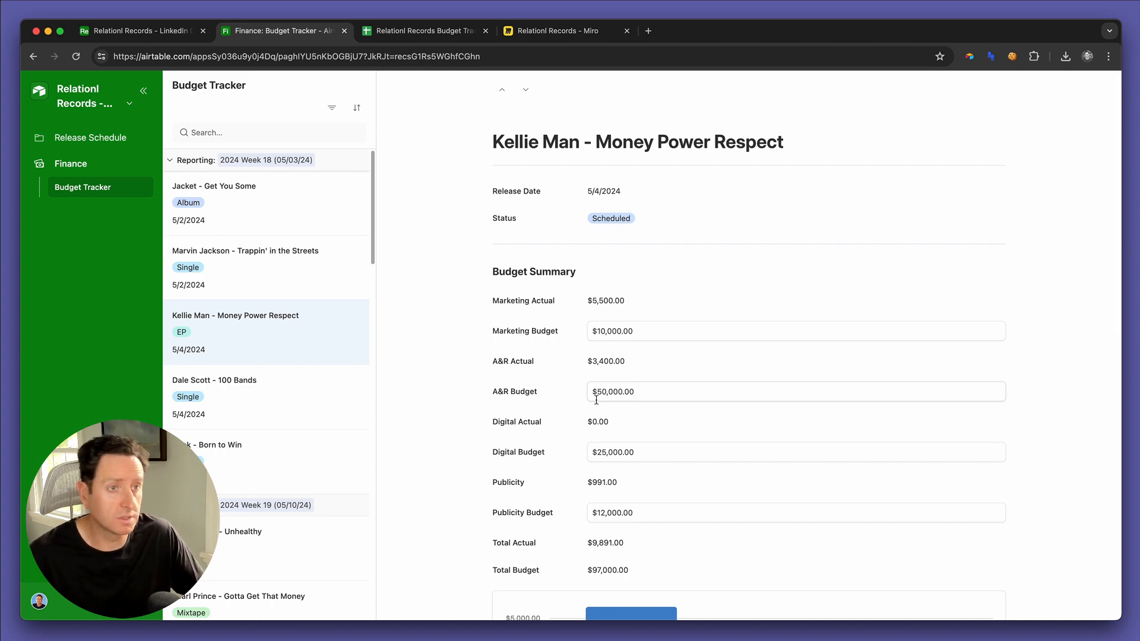
{"action": "scroll", "coordinate": [596, 399], "scroll_direction": "down", "scroll_amount": 5}
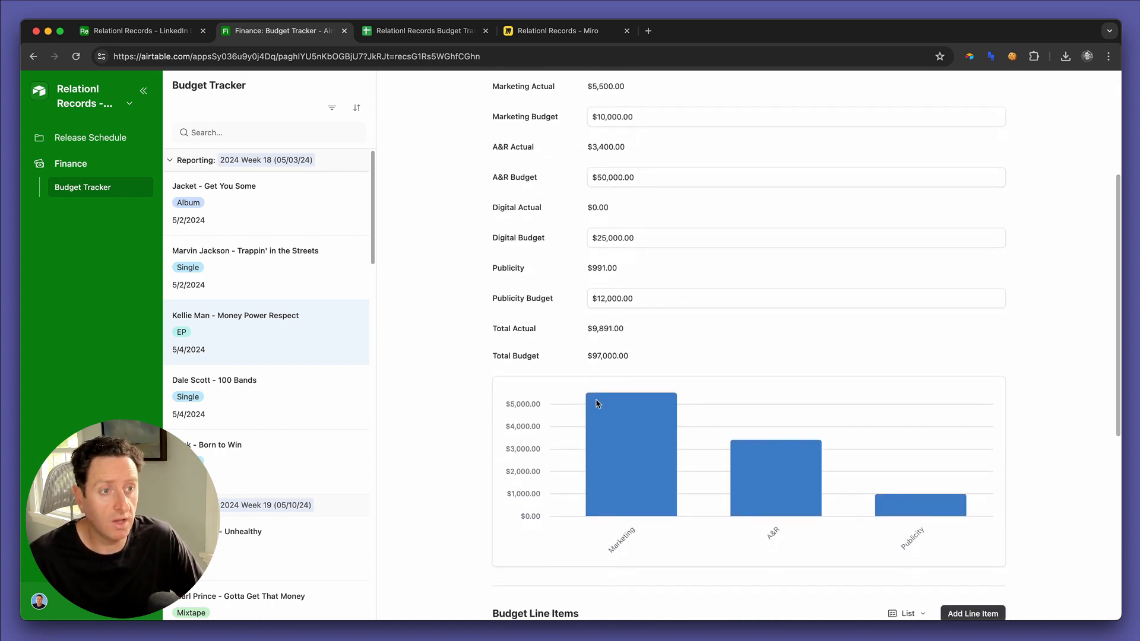
{"action": "scroll", "coordinate": [596, 404], "scroll_direction": "down", "scroll_amount": 5}
{"action": "scroll", "coordinate": [596, 404], "scroll_direction": "up", "scroll_amount": 5}
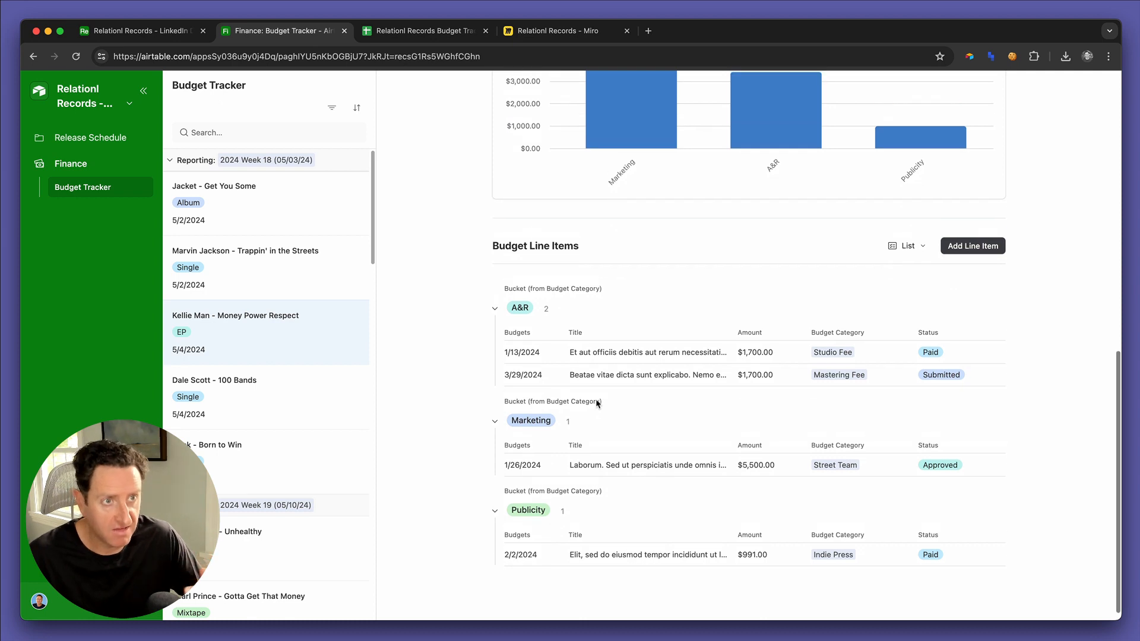
{"action": "scroll", "coordinate": [597, 404], "scroll_direction": "up", "scroll_amount": 4}
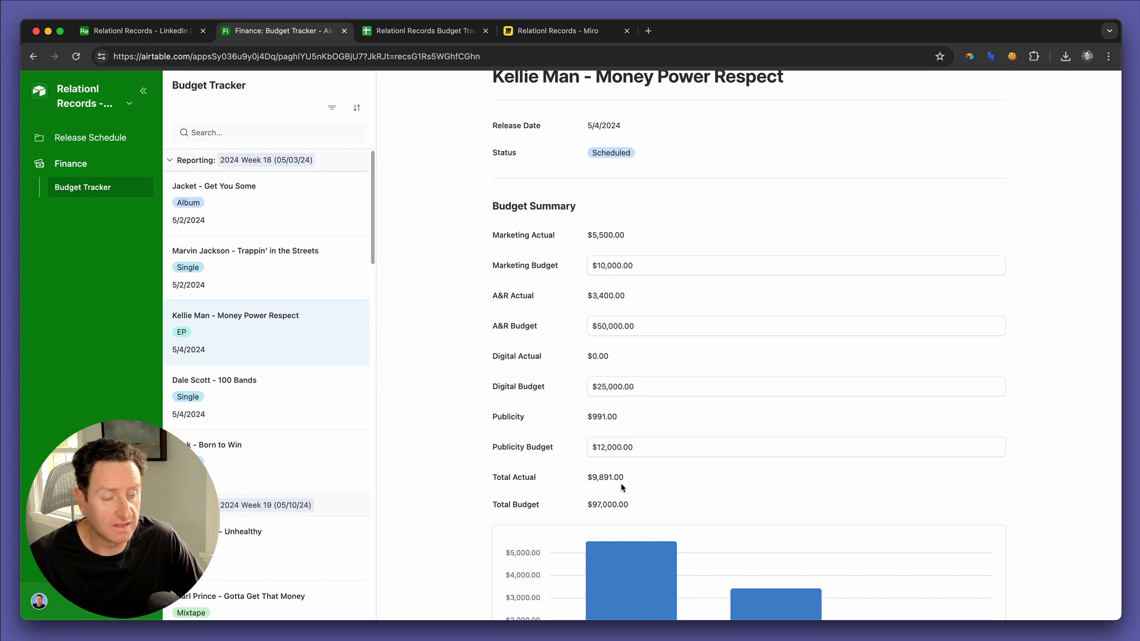
Step: Look over the Money Power Respect release page from the spending chart through the budget line items and back to the summary
{"action": "scroll", "coordinate": [621, 482], "scroll_direction": "down", "scroll_amount": 4}
{"action": "scroll", "coordinate": [928, 442], "scroll_direction": "down", "scroll_amount": 5}
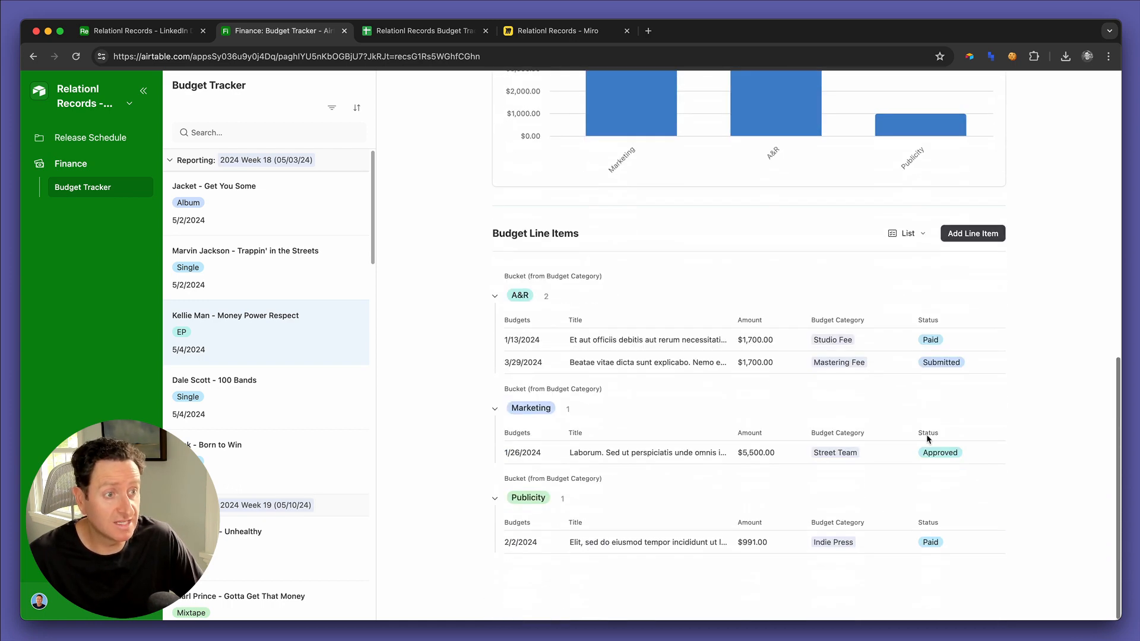
{"action": "scroll", "coordinate": [680, 518], "scroll_direction": "up", "scroll_amount": 10}
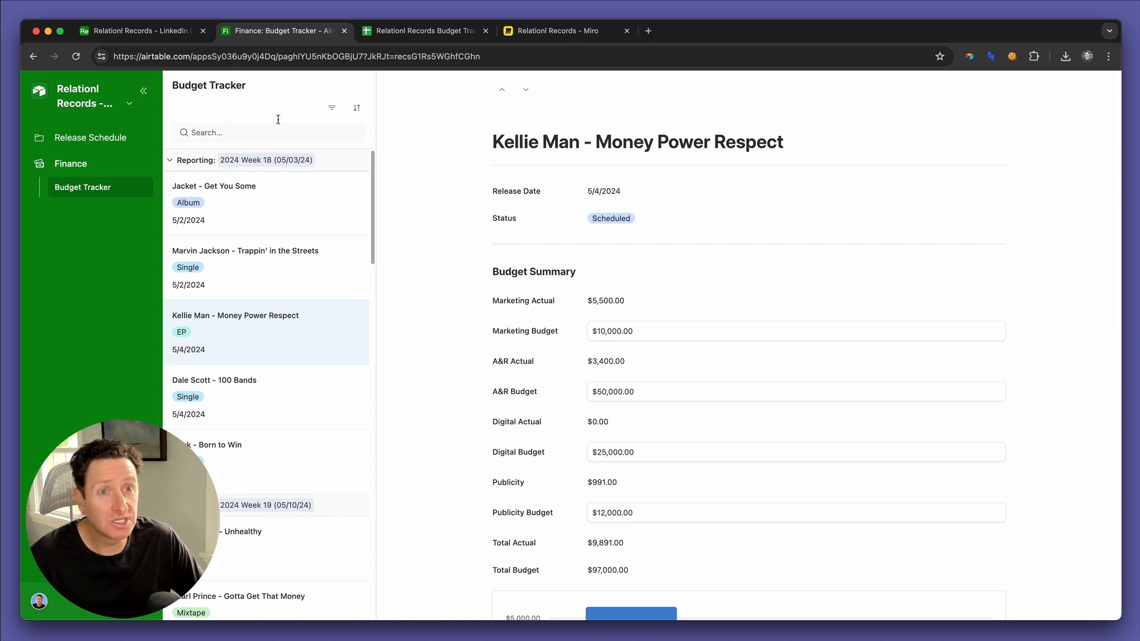
Step: Switch to the Miro board and examine how the Releases table relates to the Artists table
{"action": "left_click", "coordinate": [534, 37]}
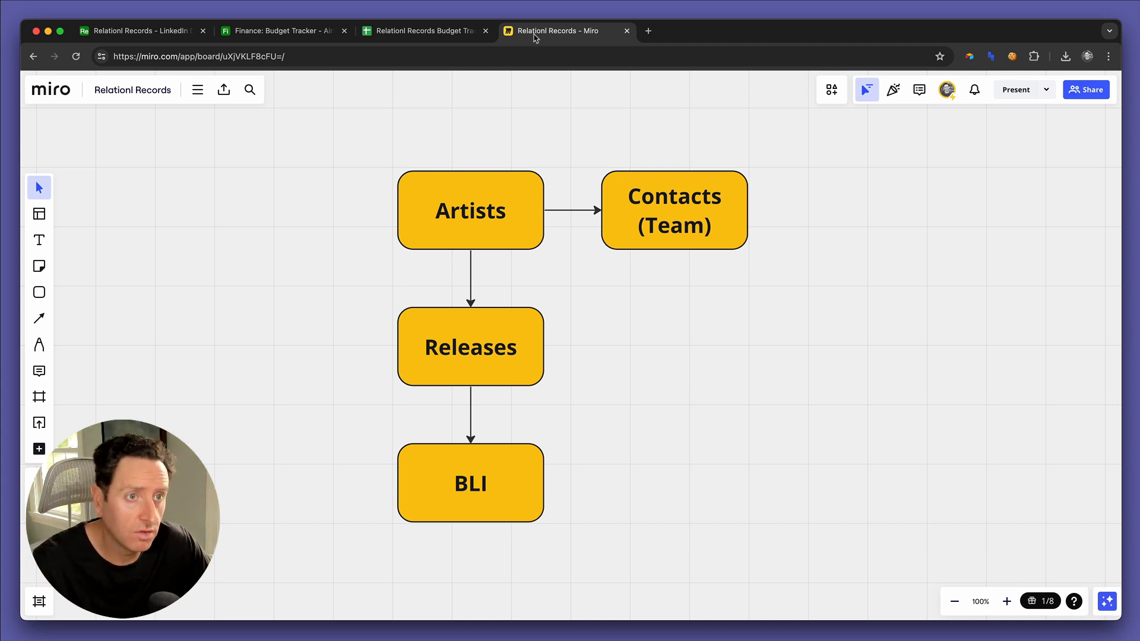
{"action": "left_click", "coordinate": [481, 374]}
{"action": "left_click", "coordinate": [456, 227]}
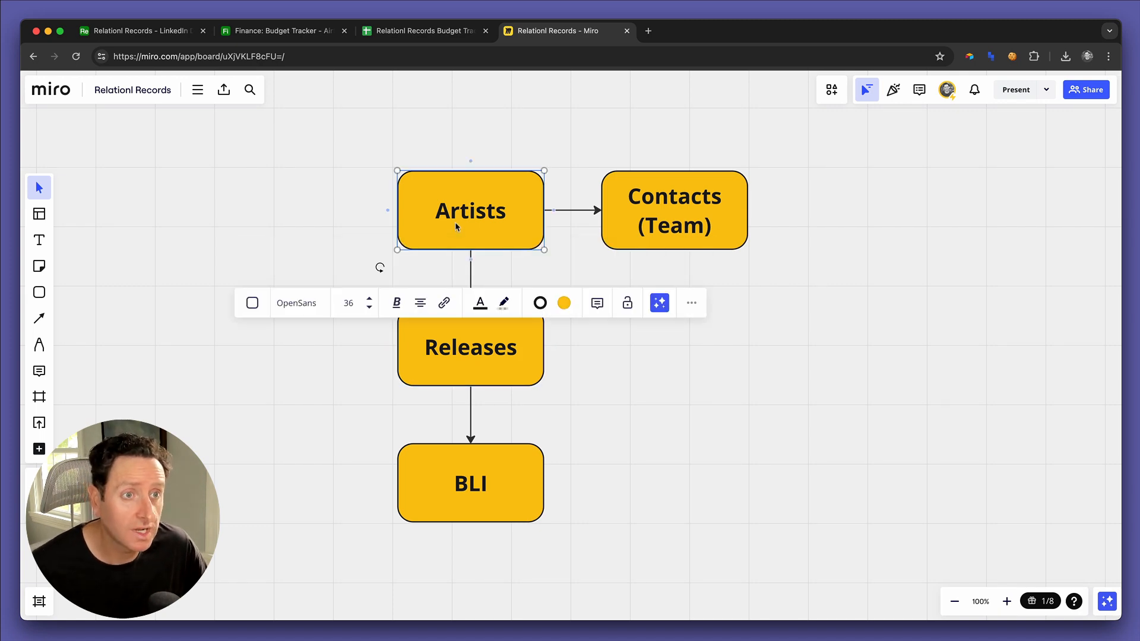
Step: In the Airtable base's Artists table, create a Count field named "# of Releases" that counts the linked Releases
{"action": "left_click", "coordinate": [168, 36]}
{"action": "scroll", "coordinate": [525, 249], "scroll_direction": "left", "scroll_amount": 5}
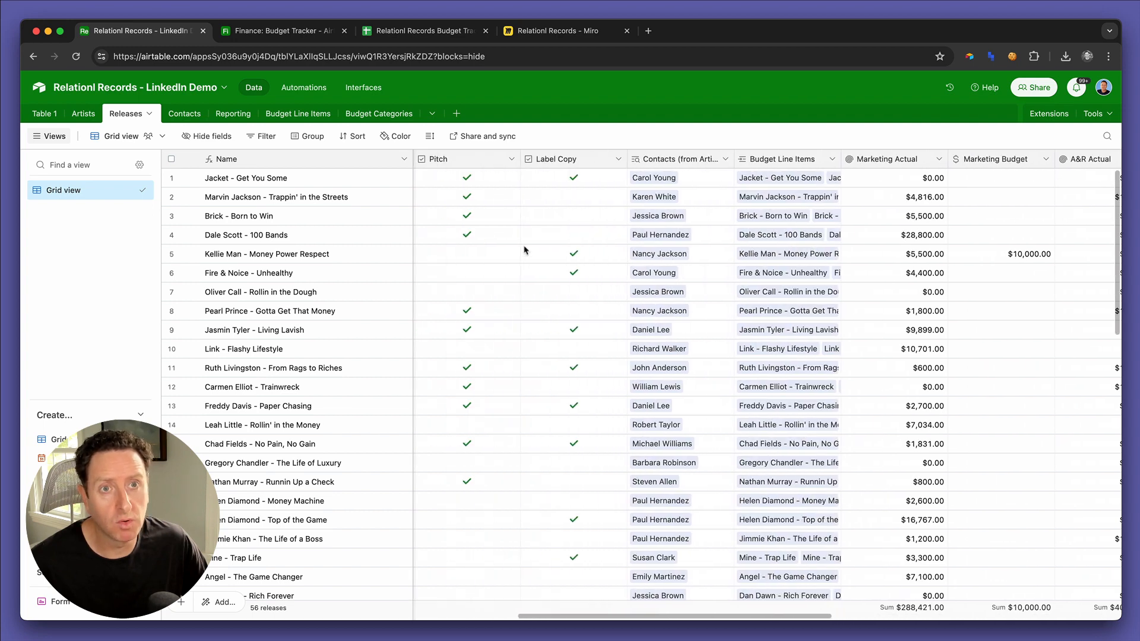
{"action": "left_click", "coordinate": [83, 114]}
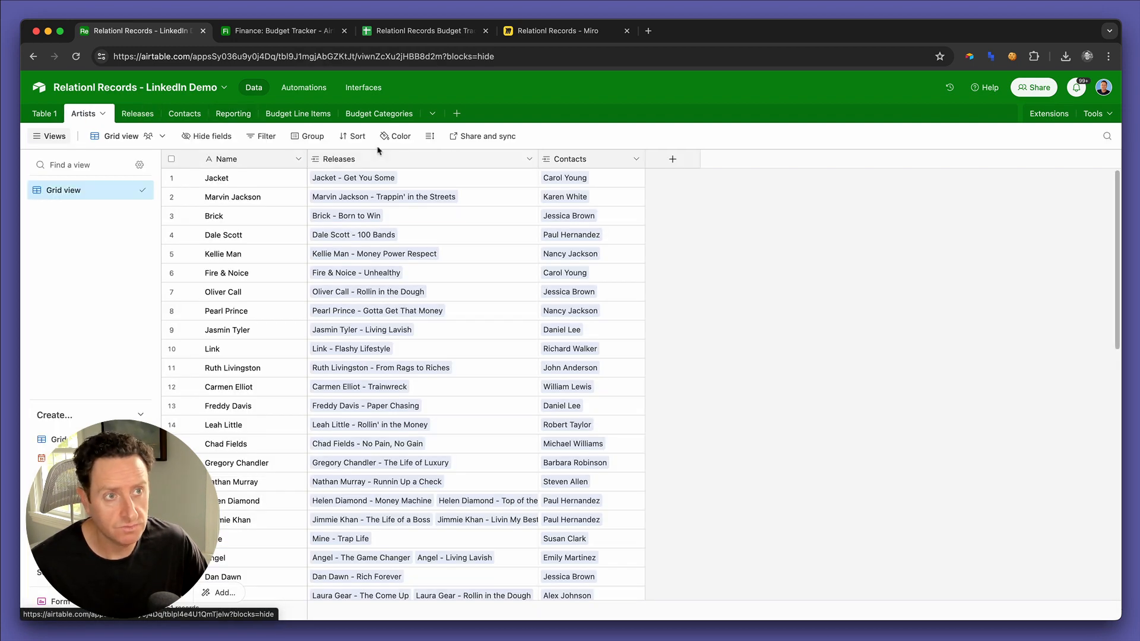
{"action": "left_click", "coordinate": [669, 159]}
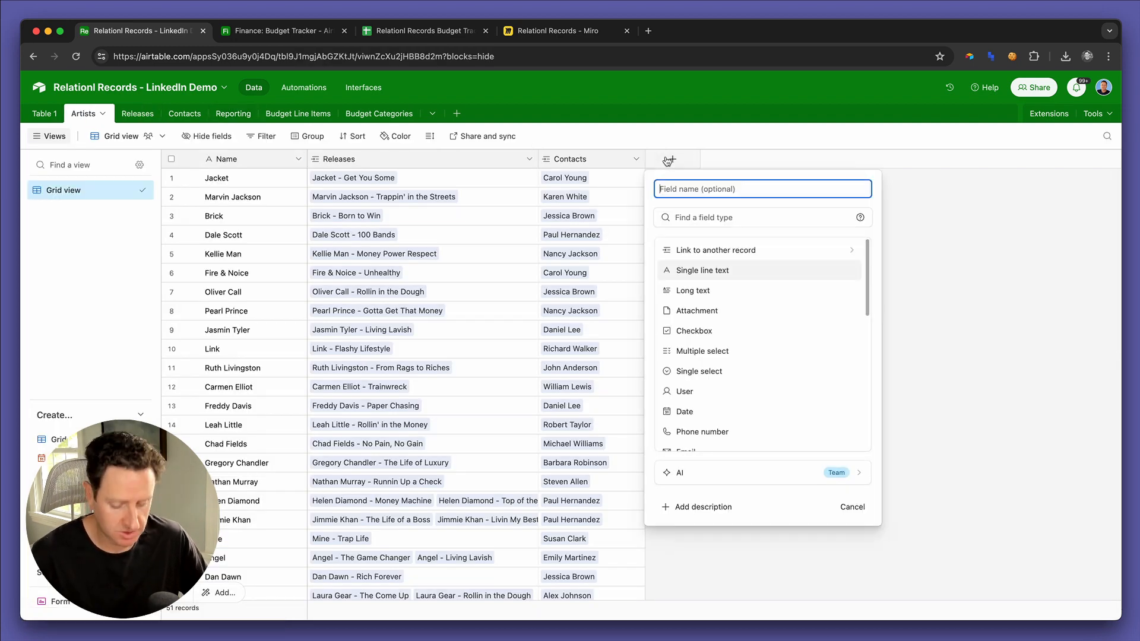
{"action": "type", "text": "#"}
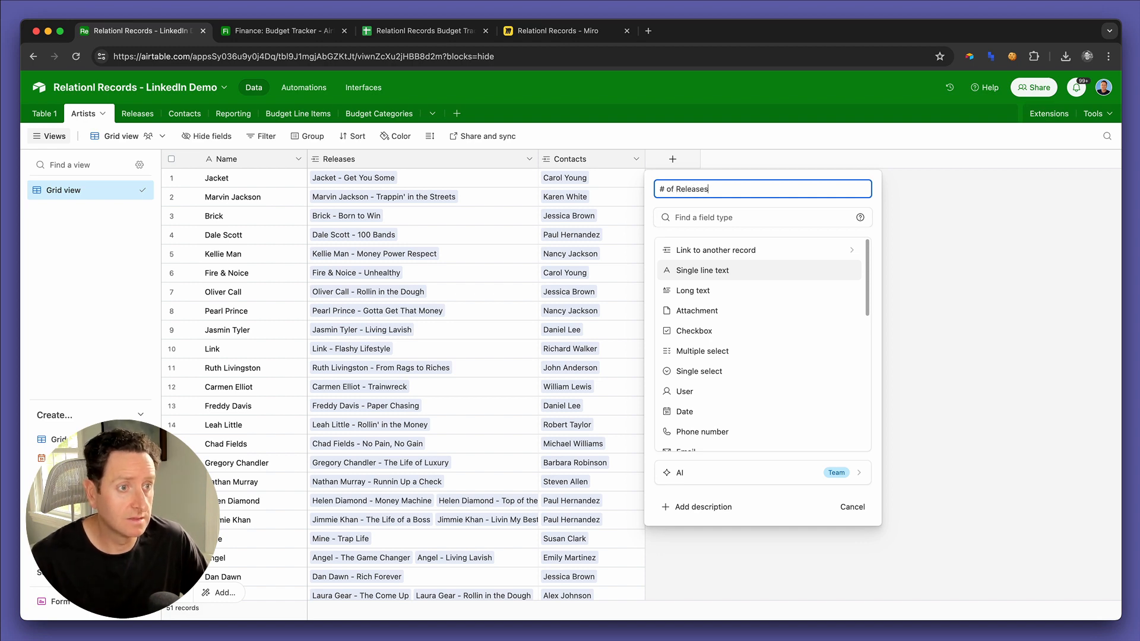
{"action": "type", "text": " of Releases"}
{"action": "scroll", "coordinate": [698, 418], "scroll_direction": "down", "scroll_amount": 6}
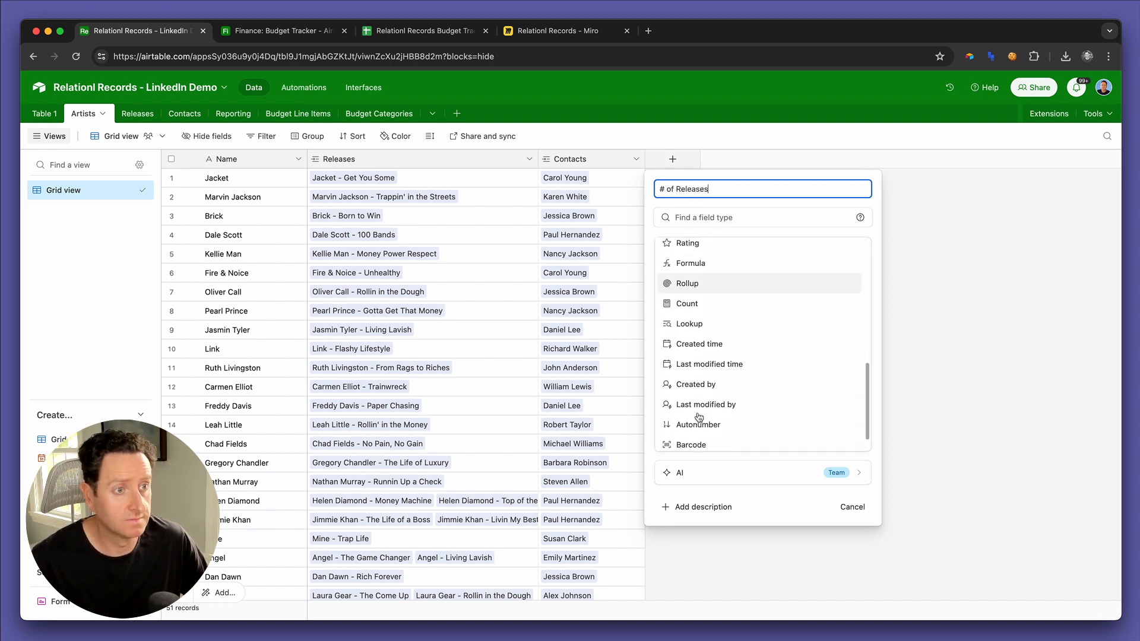
{"action": "left_click", "coordinate": [712, 302]}
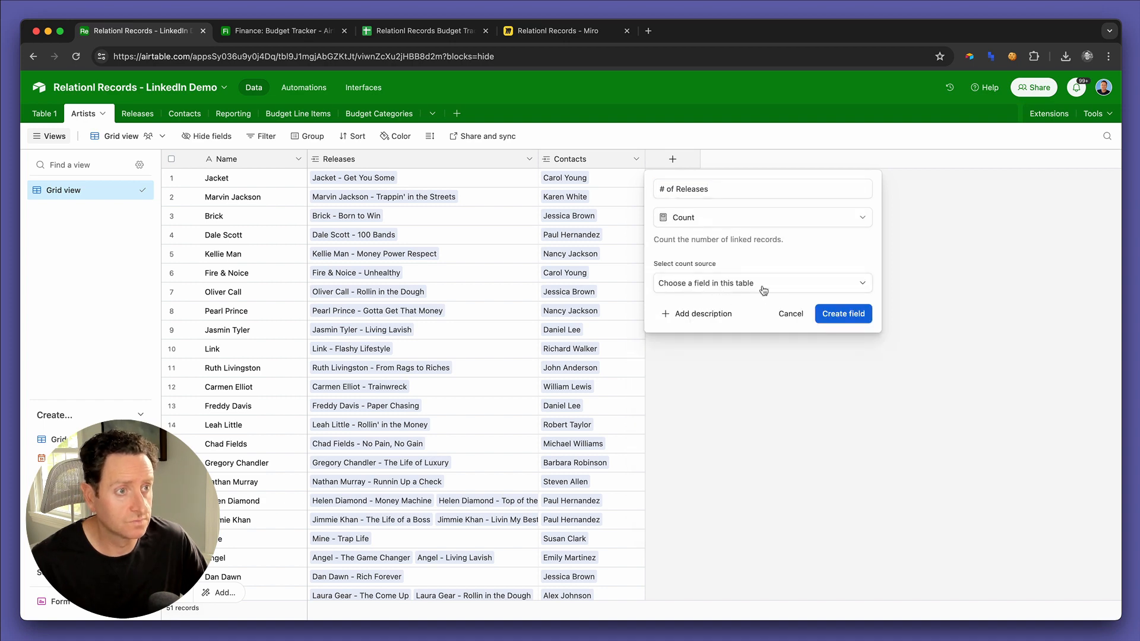
{"action": "left_click", "coordinate": [763, 289]}
{"action": "left_click", "coordinate": [752, 325]}
{"action": "left_click", "coordinate": [878, 337]}
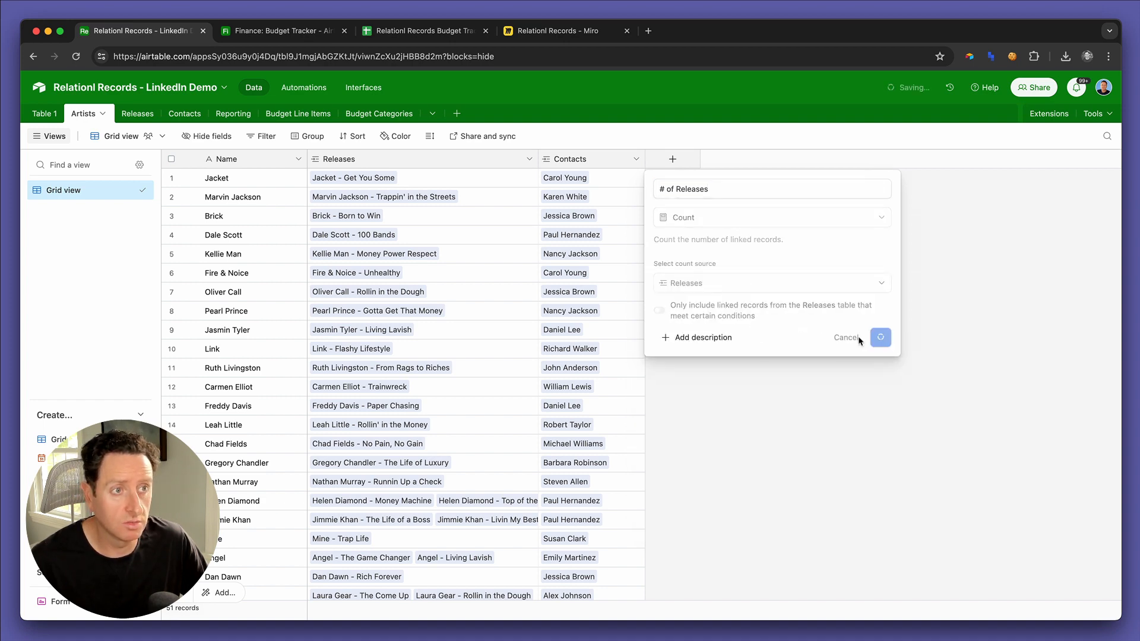
Step: Look through the release counts of the artists in the Artists table
{"action": "scroll", "coordinate": [660, 371], "scroll_direction": "down", "scroll_amount": 10}
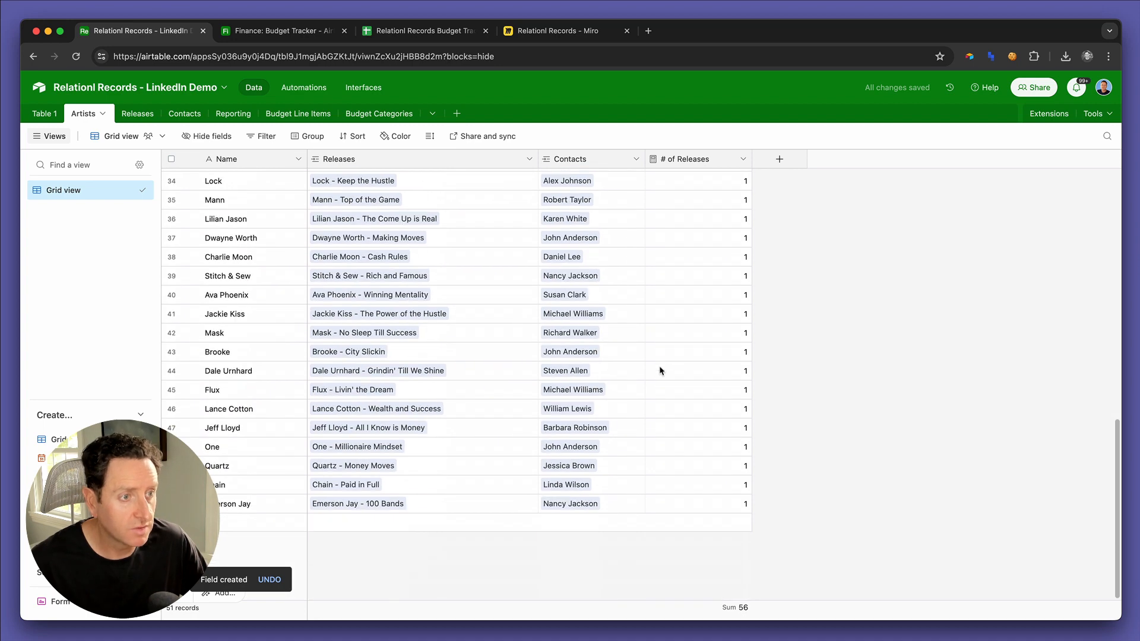
{"action": "scroll", "coordinate": [660, 370], "scroll_direction": "up", "scroll_amount": 10}
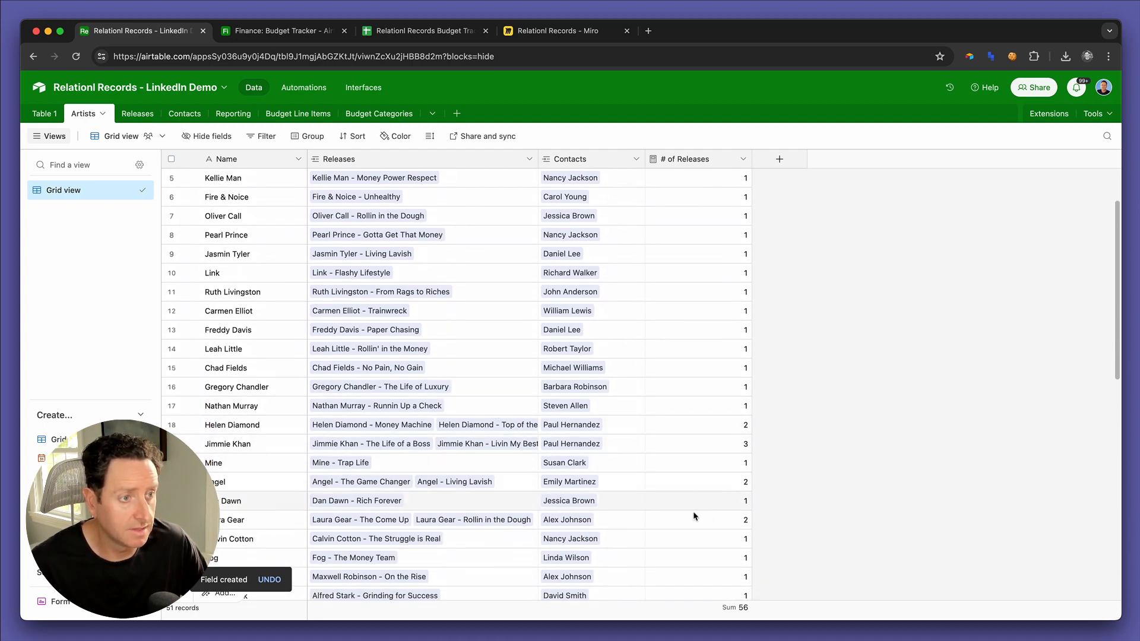
{"action": "scroll", "coordinate": [730, 416], "scroll_direction": "up", "scroll_amount": 3}
{"action": "scroll", "coordinate": [730, 416], "scroll_direction": "down", "scroll_amount": 5}
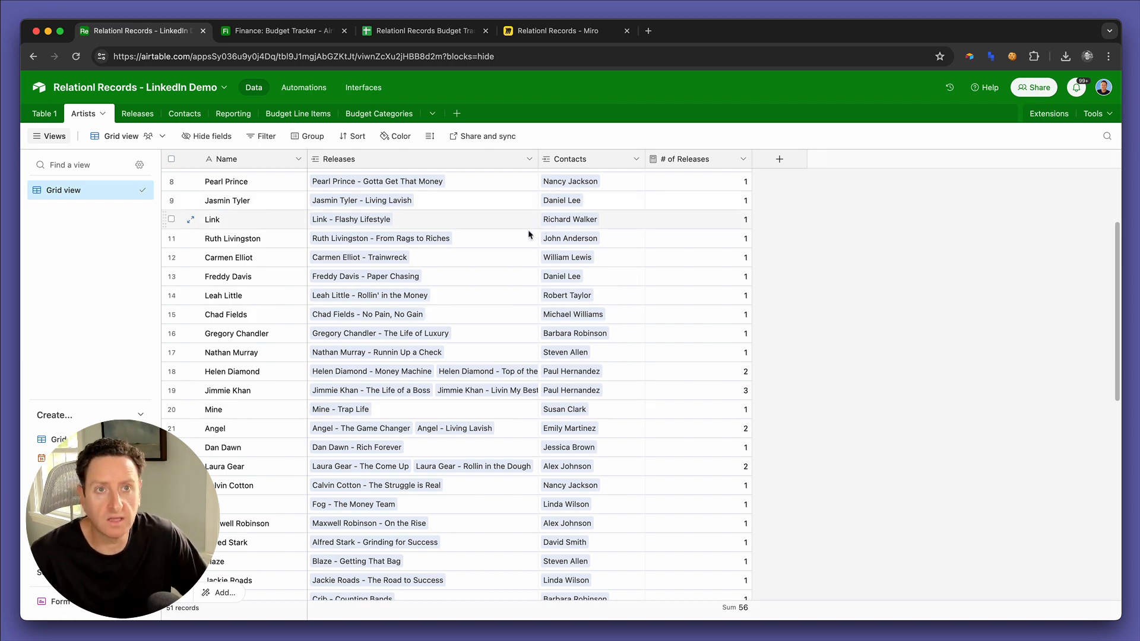
Step: Switch to the Miro board and examine the chain from Artists through Releases to BLI
{"action": "left_click", "coordinate": [525, 31]}
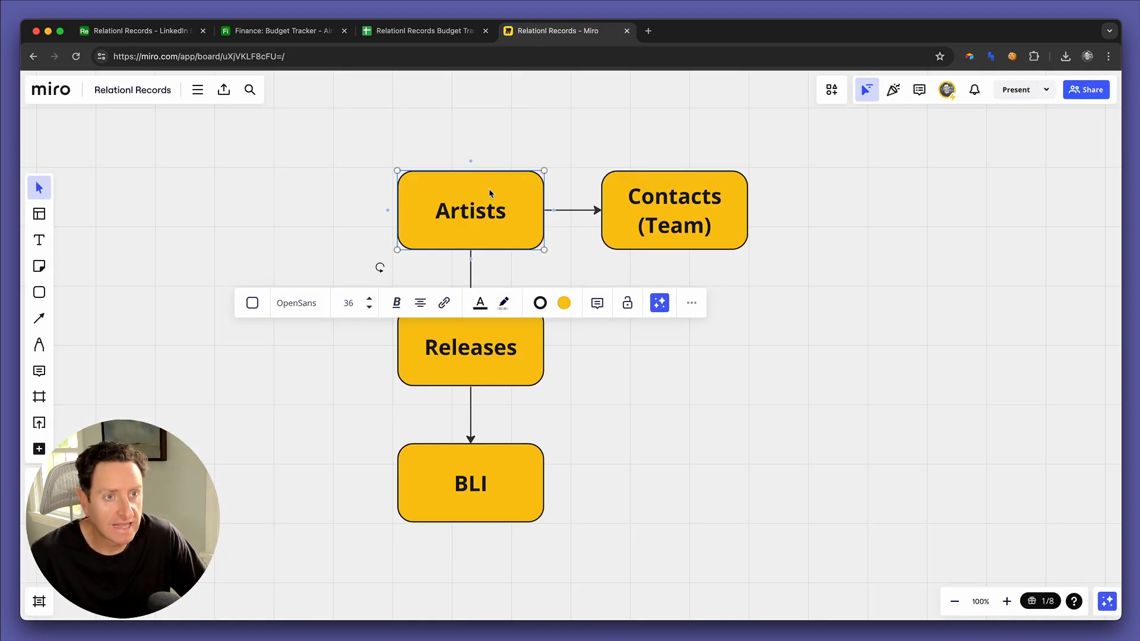
{"action": "left_click", "coordinate": [455, 372]}
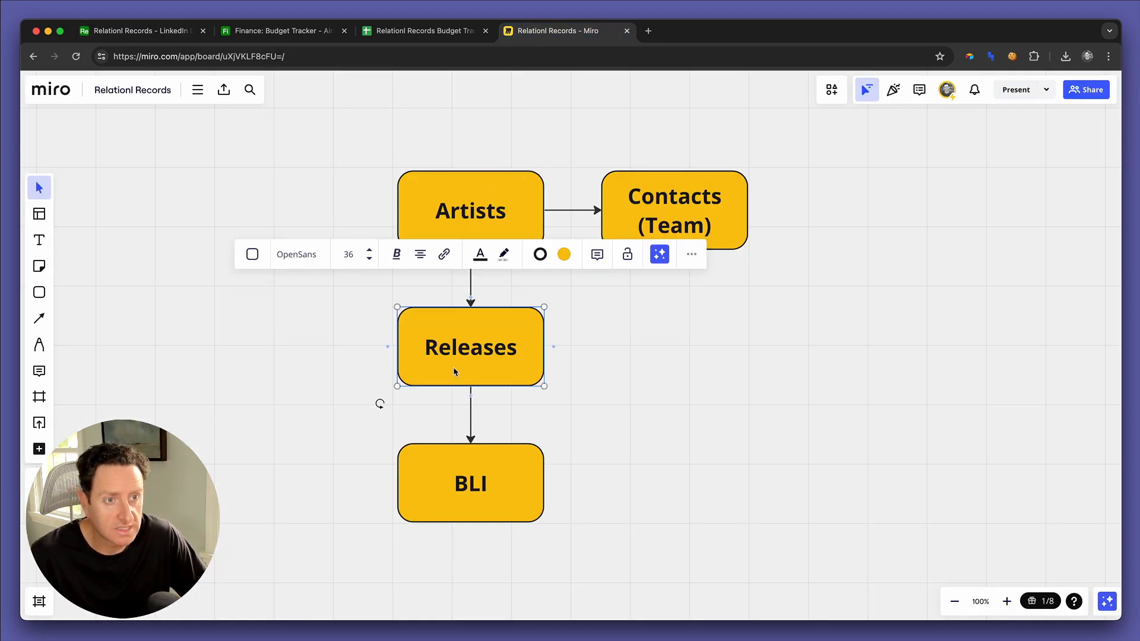
{"action": "left_click", "coordinate": [453, 482]}
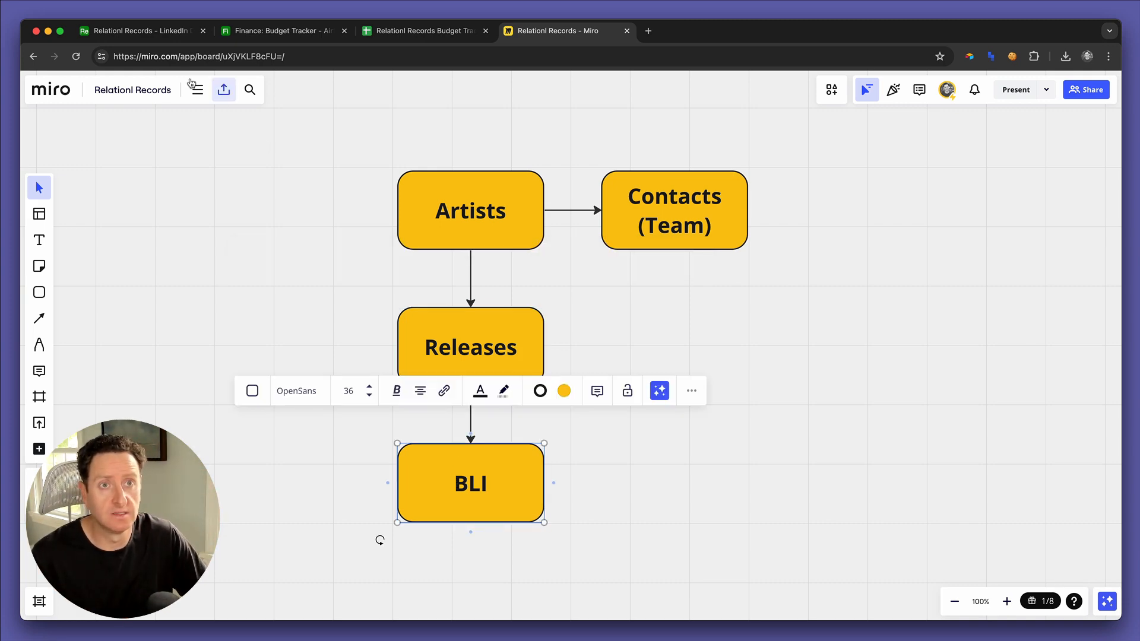
Step: Back in the Airtable Artists table, start a new field named "Marketing Actual" with the Rollup type
{"action": "left_click", "coordinate": [167, 38]}
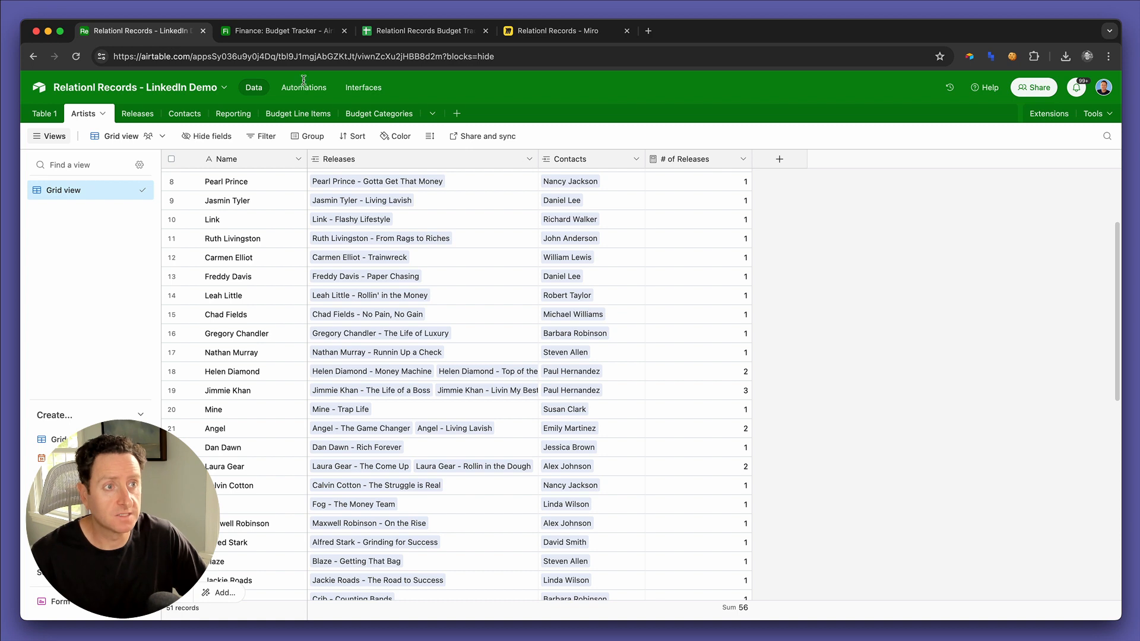
{"action": "left_click", "coordinate": [778, 157]}
{"action": "type", "text": "B"}
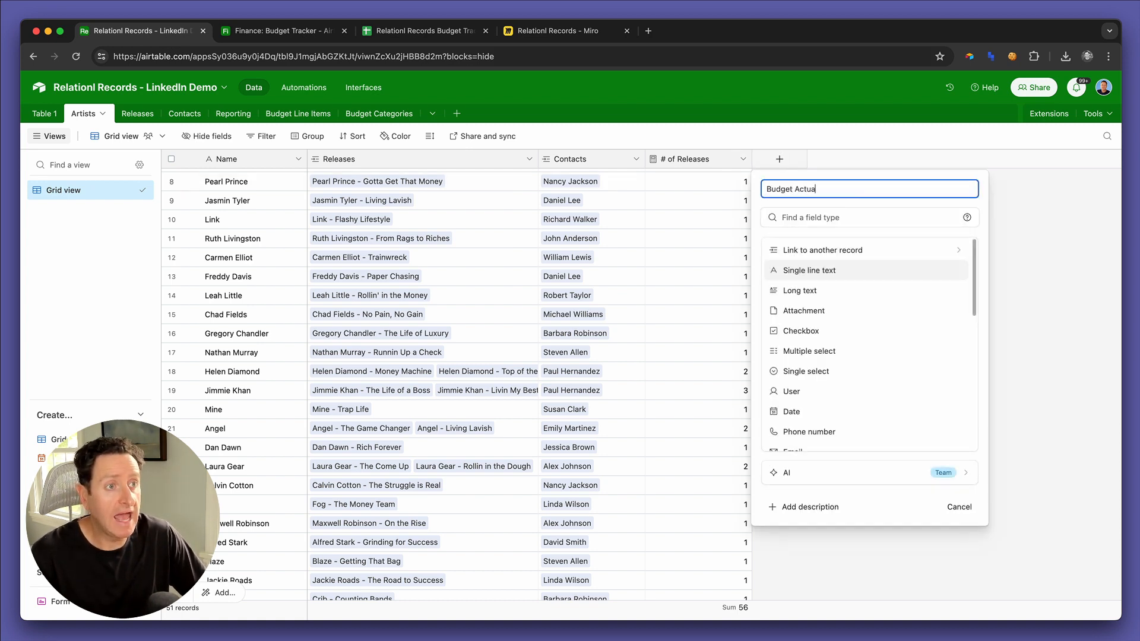
{"action": "type", "text": "udget"}
{"action": "key", "text": "alt+BackSpace"}
{"action": "type", "text": "Marketing"}
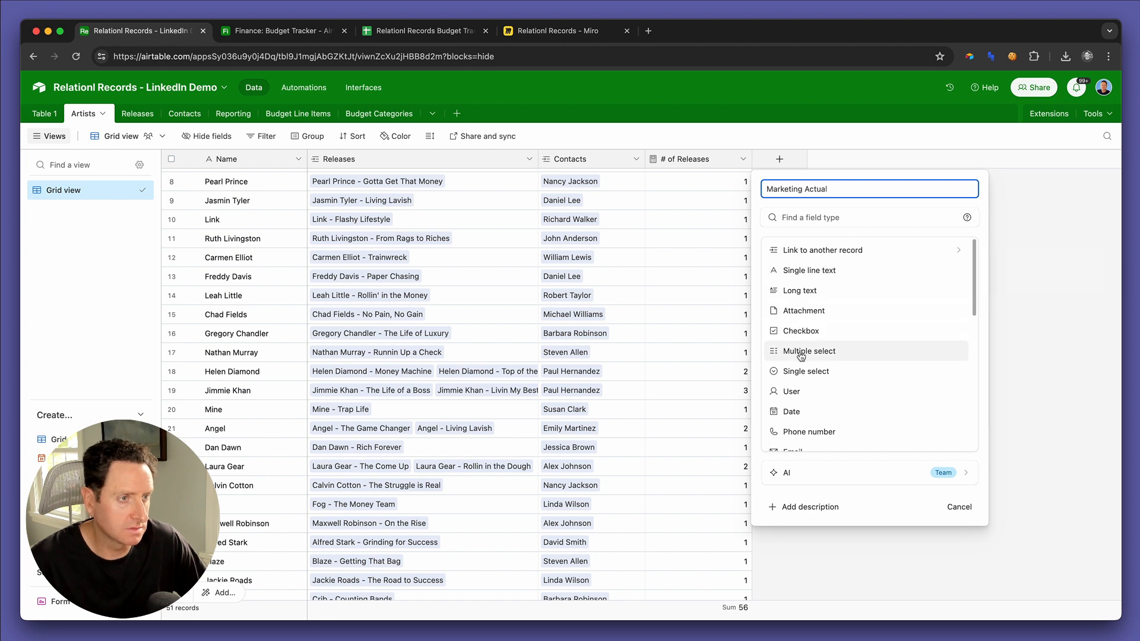
{"action": "scroll", "coordinate": [802, 354], "scroll_direction": "down", "scroll_amount": 5}
{"action": "scroll", "coordinate": [810, 321], "scroll_direction": "up", "scroll_amount": 5}
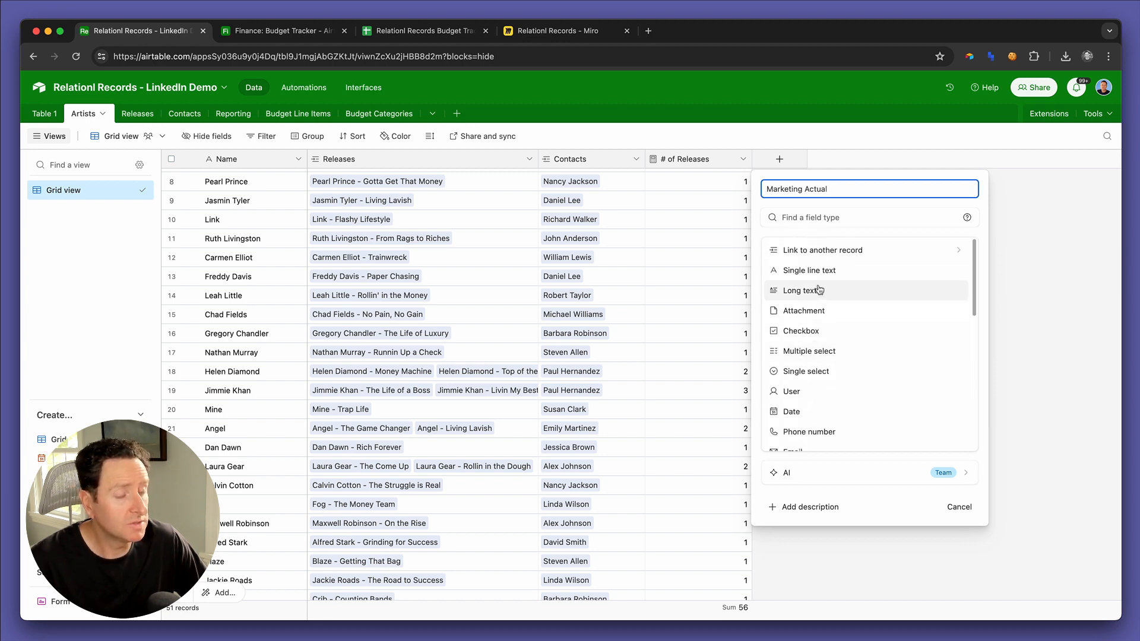
{"action": "scroll", "coordinate": [825, 315], "scroll_direction": "down", "scroll_amount": 4}
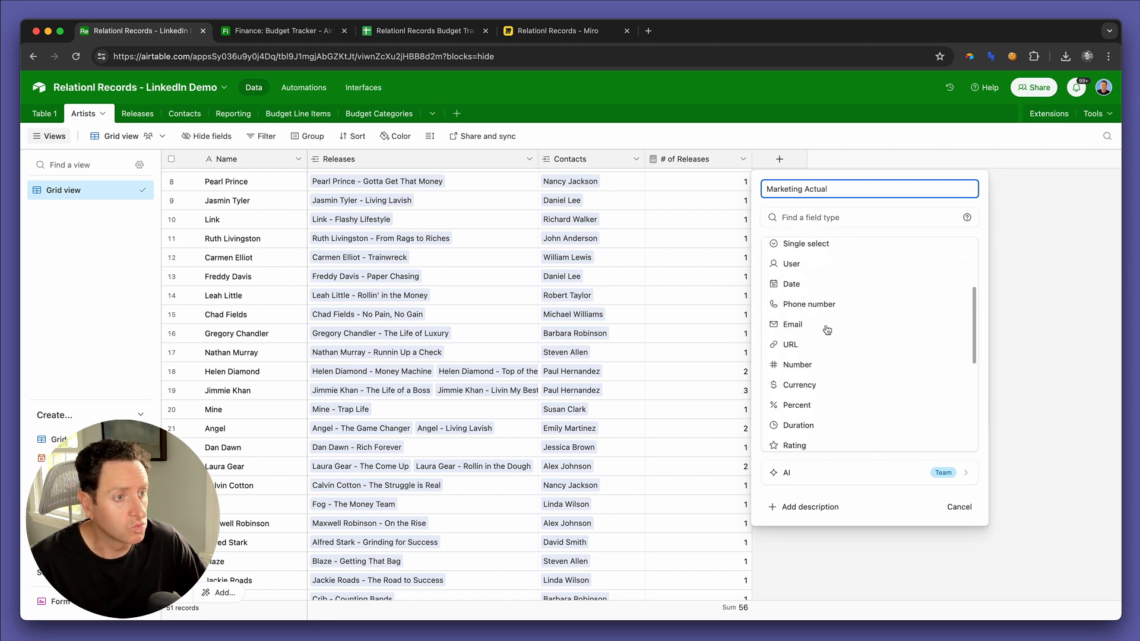
{"action": "scroll", "coordinate": [822, 327], "scroll_direction": "down", "scroll_amount": 3}
{"action": "scroll", "coordinate": [810, 375], "scroll_direction": "down", "scroll_amount": 1}
{"action": "left_click", "coordinate": [818, 392]}
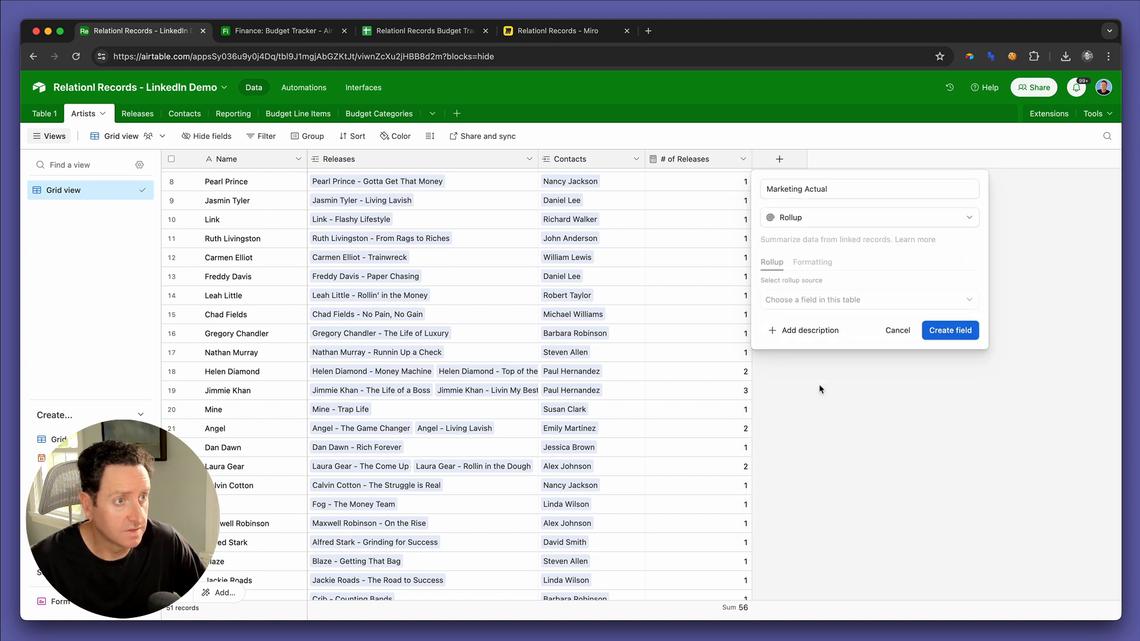
Step: Roll up Marketing Actual from the linked Releases with SUM(values) and create the field
{"action": "left_click", "coordinate": [813, 300]}
{"action": "left_click", "coordinate": [807, 349]}
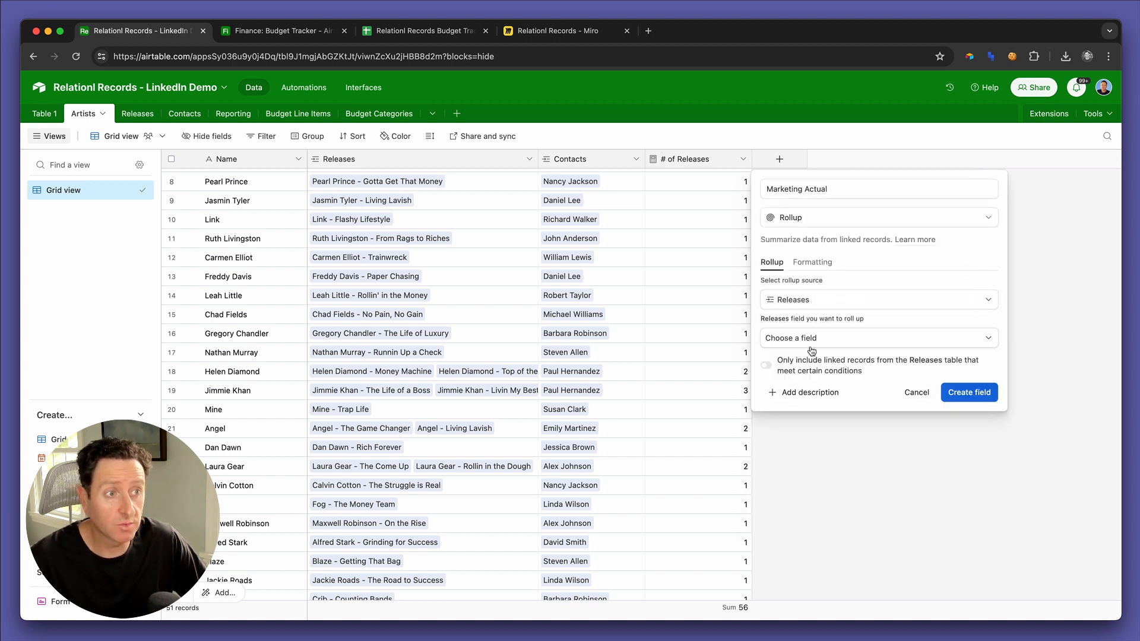
{"action": "left_click", "coordinate": [816, 337]}
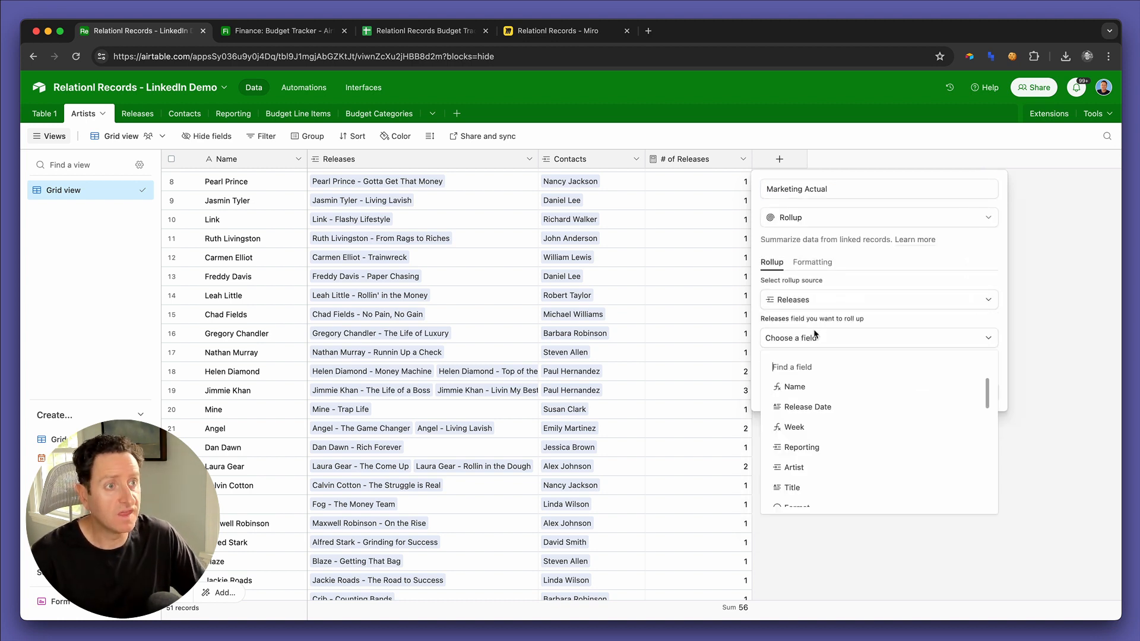
{"action": "type", "text": "mark"}
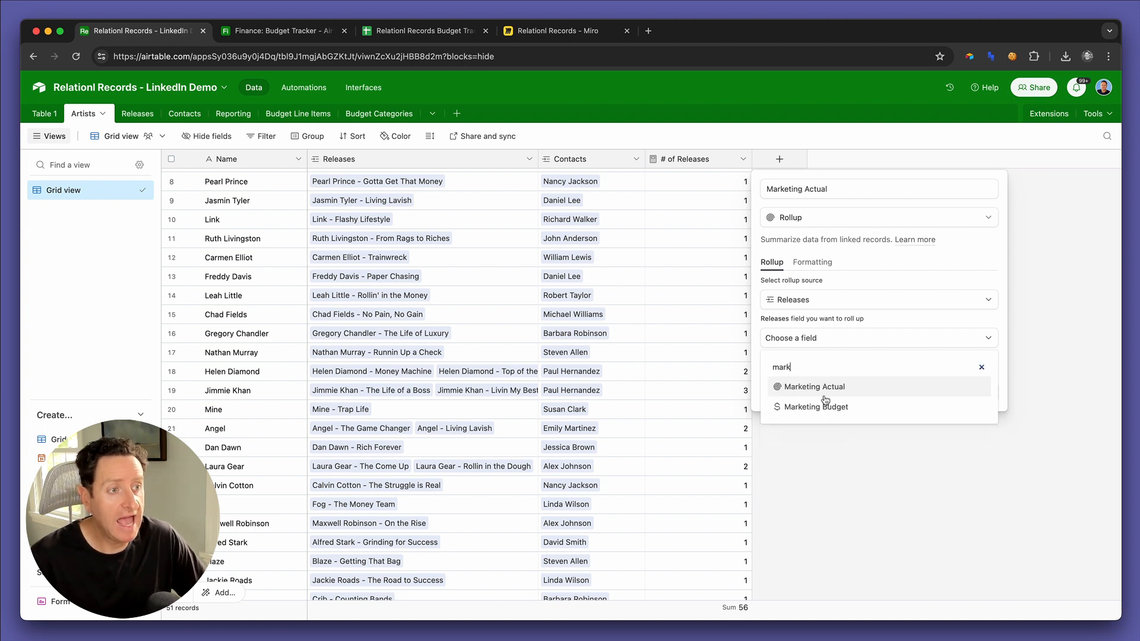
{"action": "left_click", "coordinate": [828, 391]}
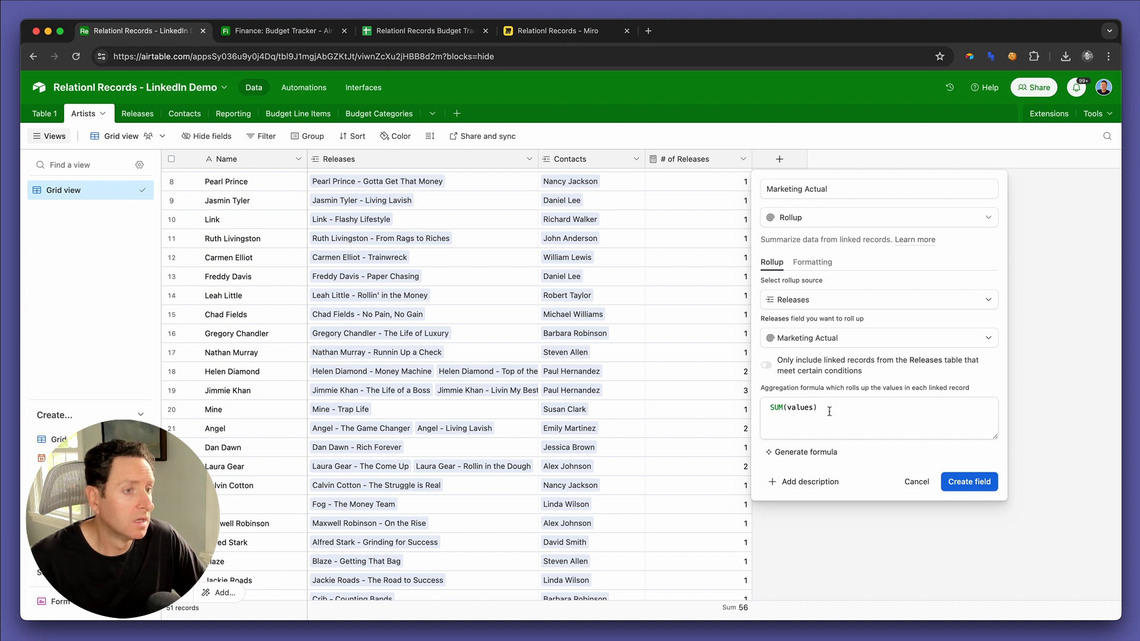
{"action": "left_click", "coordinate": [963, 479]}
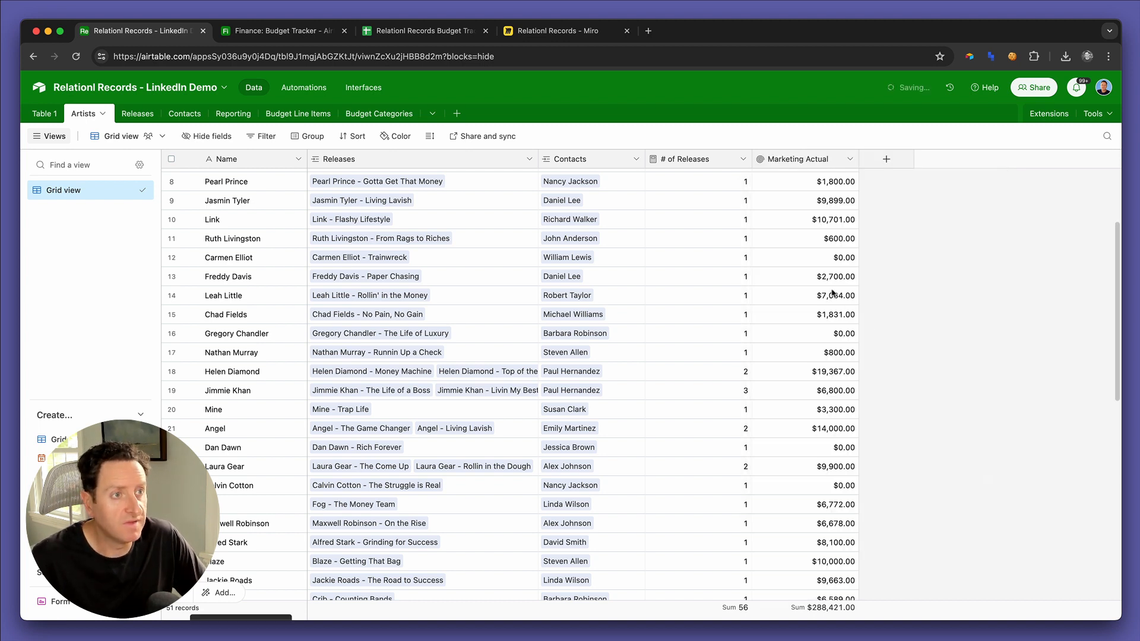
Step: Duplicate the Marketing Actual field in the Artists table and enter "A&R Actual" as the copy's name
{"action": "left_click", "coordinate": [849, 159]}
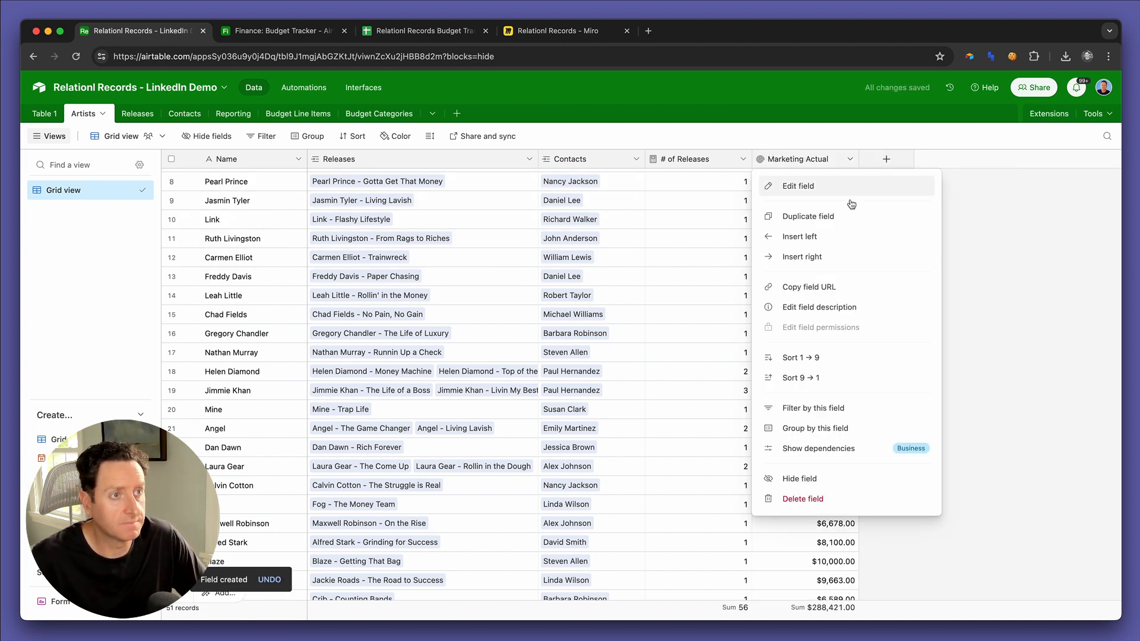
{"action": "left_click", "coordinate": [846, 217]}
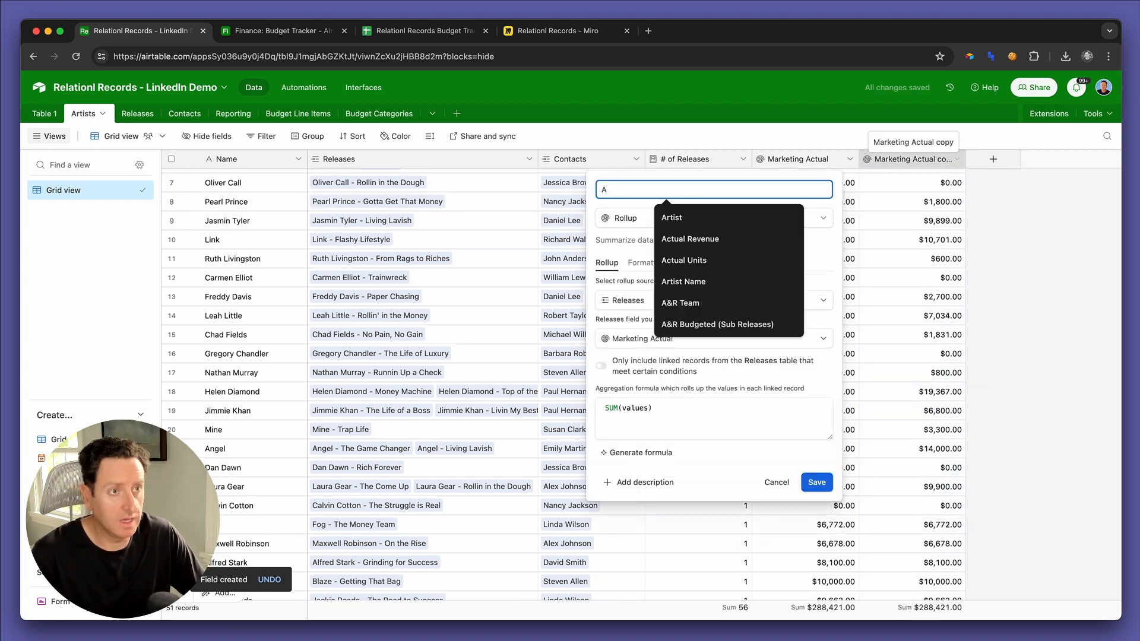
{"action": "type", "text": "&R Actual"}
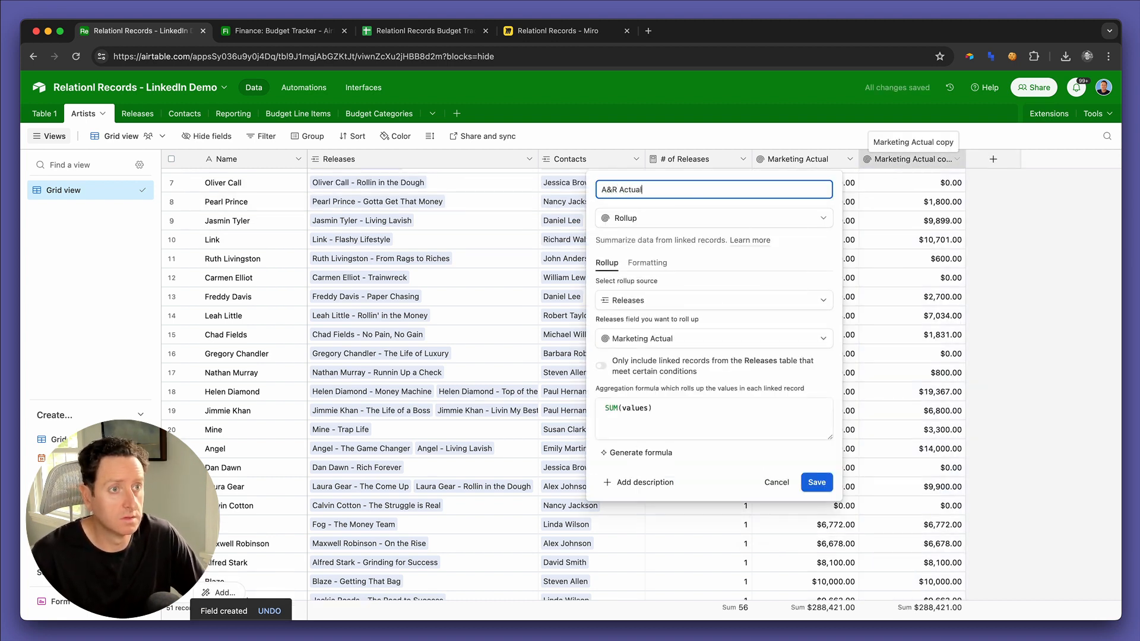
Step: Set the A&R Actual copy to roll up the A&R Actual field from the linked Releases, save it, and review the column
{"action": "left_click", "coordinate": [726, 301]}
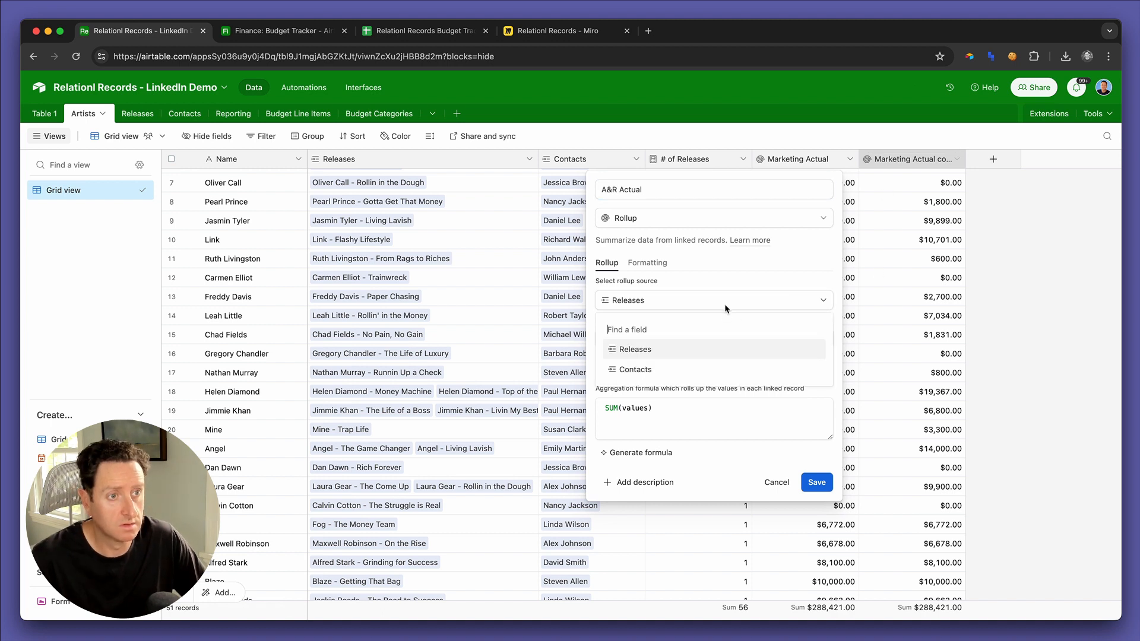
{"action": "left_click", "coordinate": [720, 349]}
{"action": "left_click", "coordinate": [739, 410]}
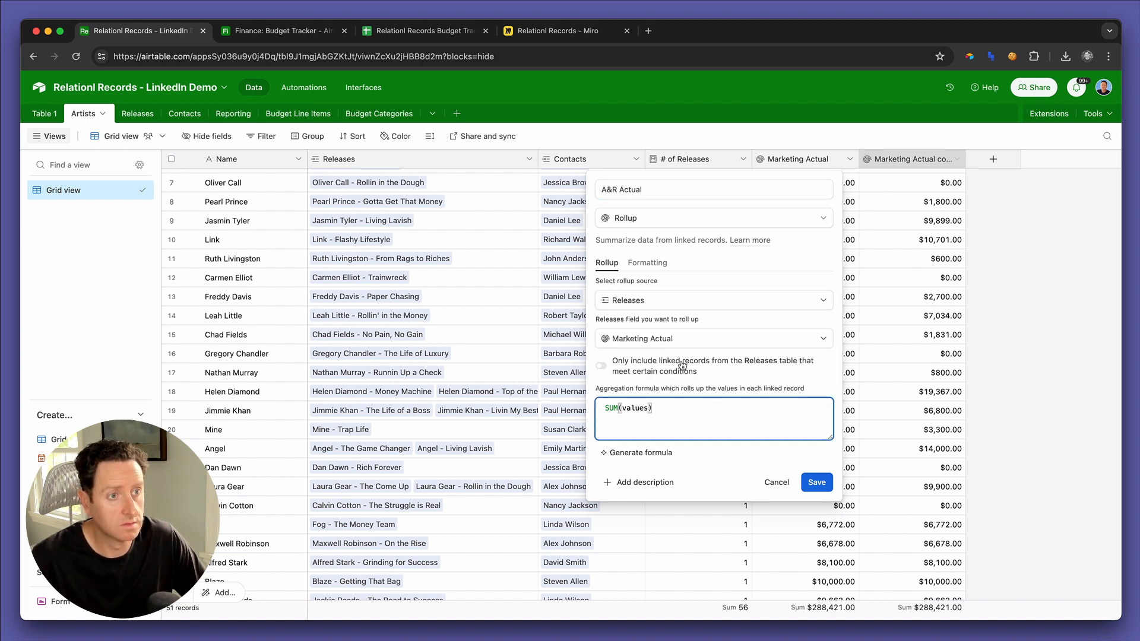
{"action": "left_click", "coordinate": [681, 339]}
{"action": "type", "text": "actual"}
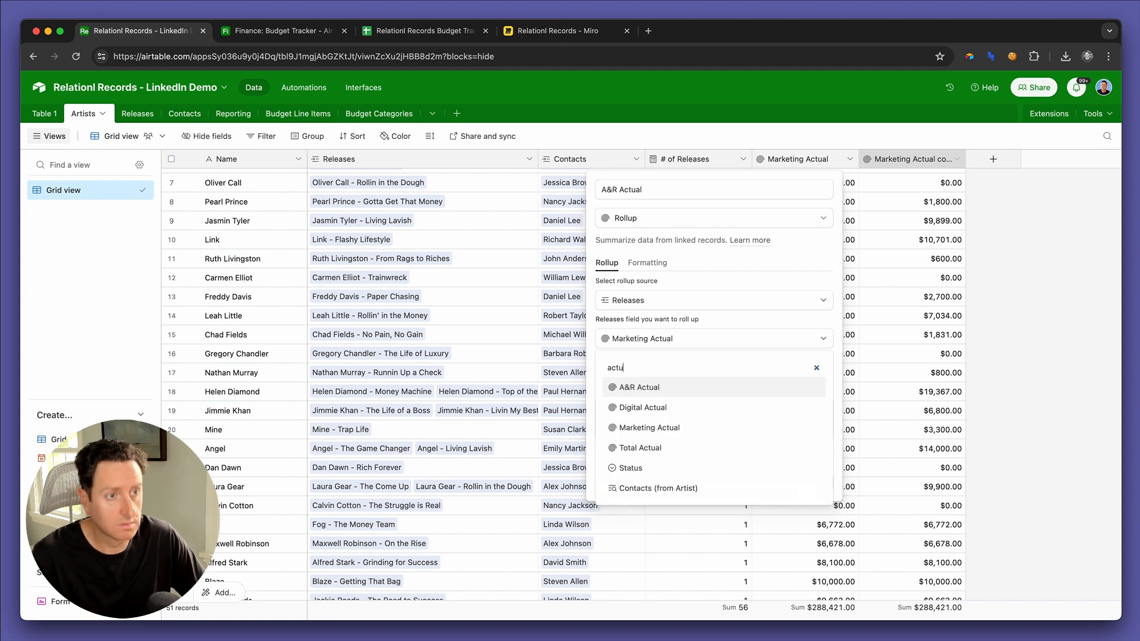
{"action": "left_click", "coordinate": [675, 389]}
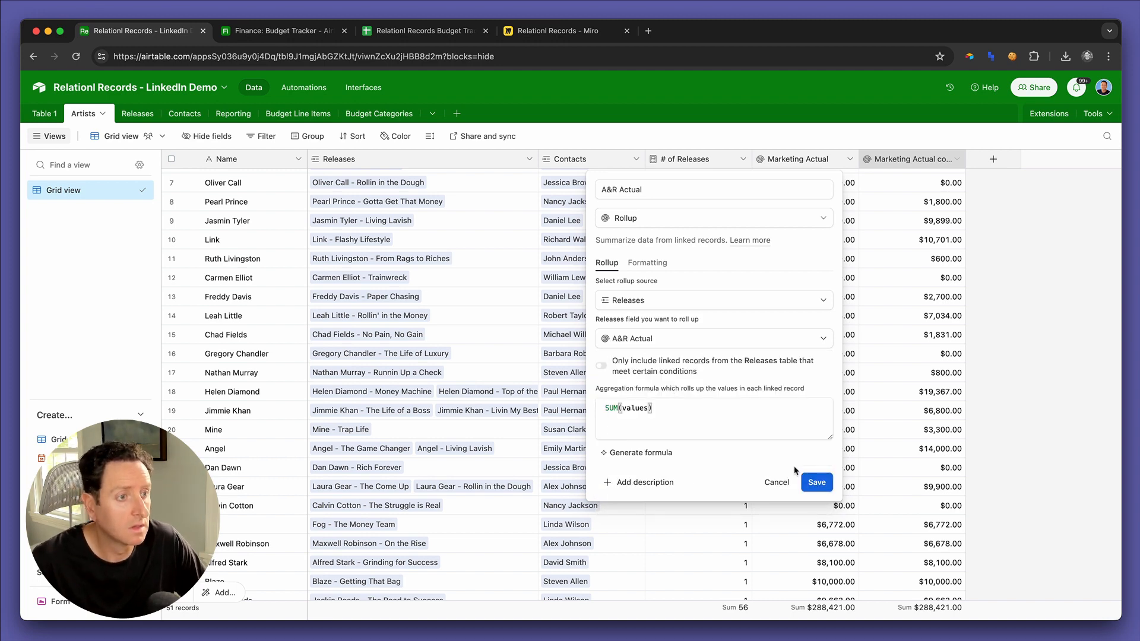
{"action": "left_click", "coordinate": [816, 482]}
{"action": "scroll", "coordinate": [891, 381], "scroll_direction": "down", "scroll_amount": 5}
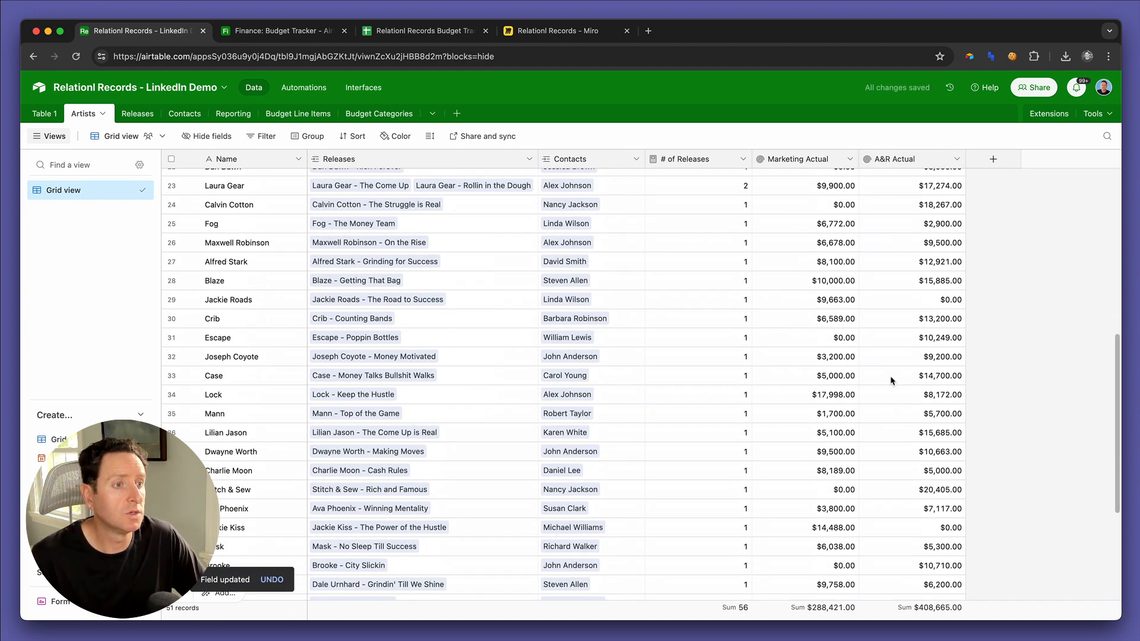
{"action": "scroll", "coordinate": [742, 309], "scroll_direction": "down", "scroll_amount": 4}
{"action": "scroll", "coordinate": [586, 333], "scroll_direction": "up", "scroll_amount": 6}
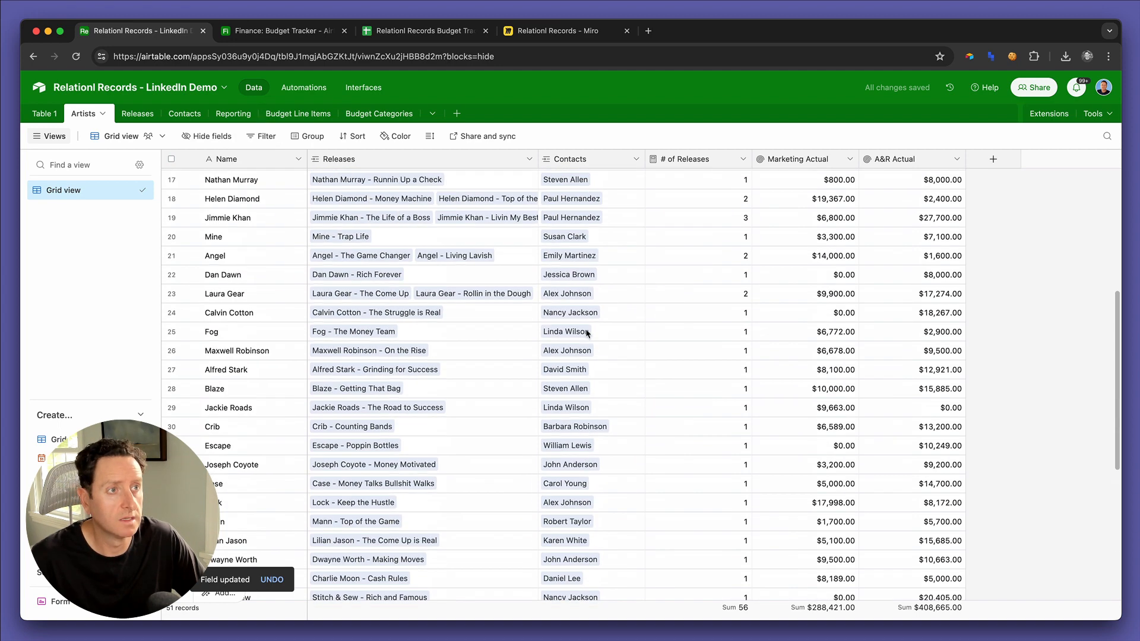
{"action": "scroll", "coordinate": [586, 333], "scroll_direction": "up", "scroll_amount": 3}
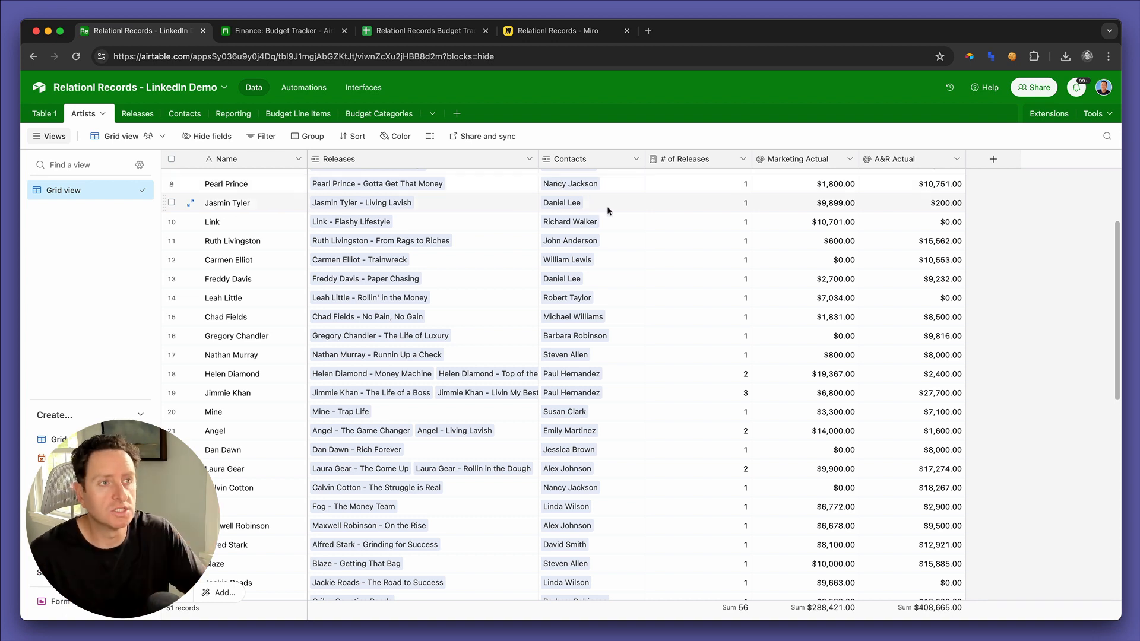
Step: Switch to the published interface, open it for editing, and select the Finance interface
{"action": "left_click", "coordinate": [282, 33]}
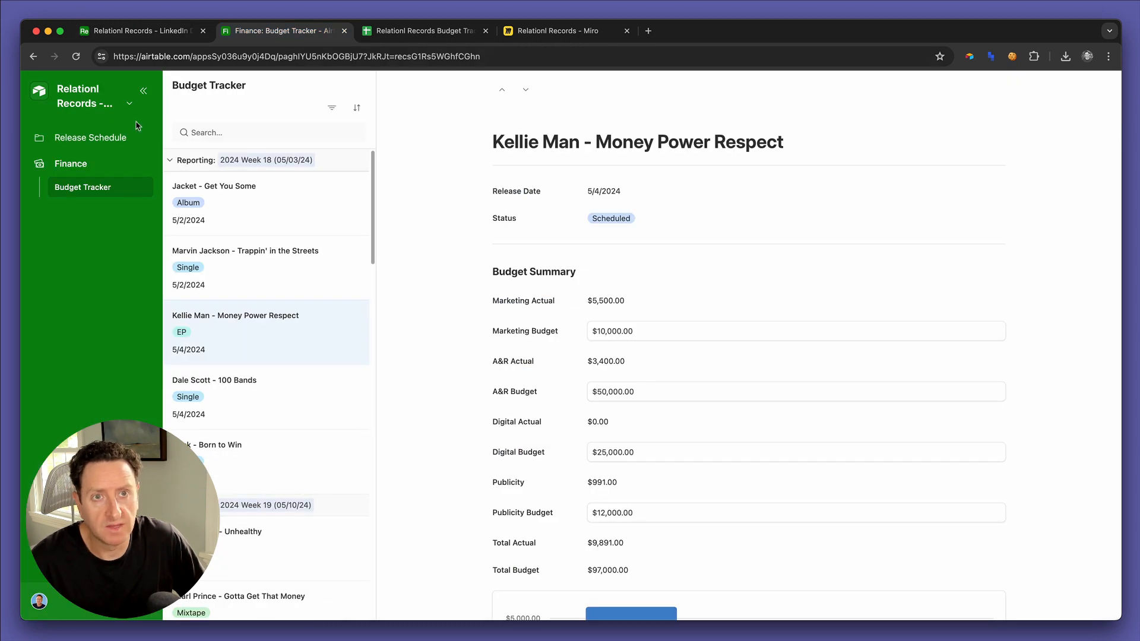
{"action": "left_click", "coordinate": [107, 139]}
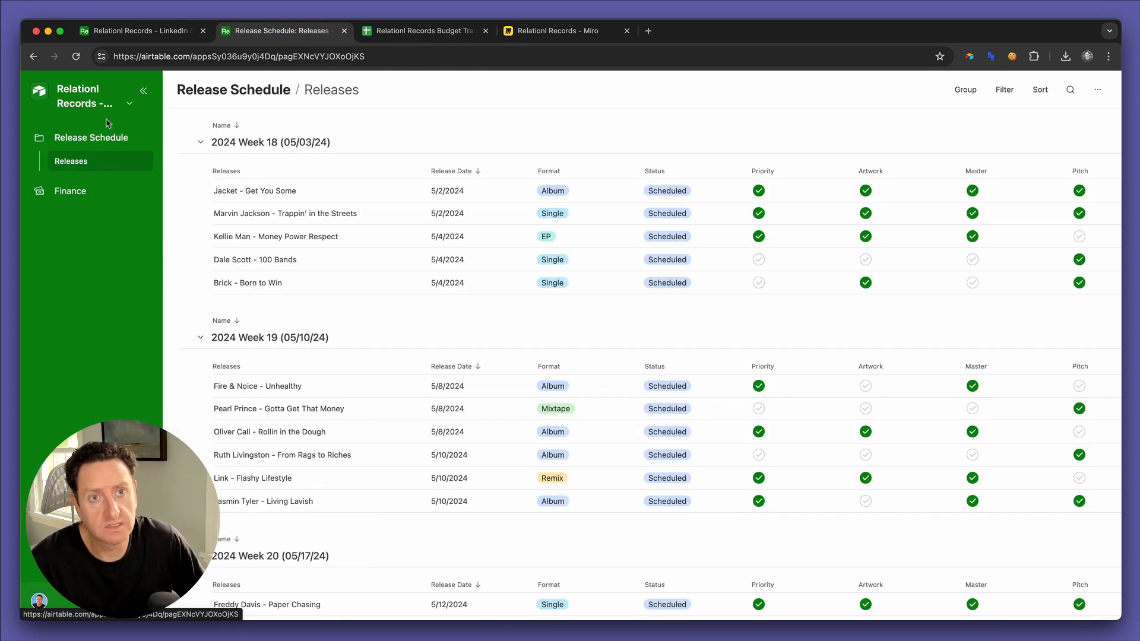
{"action": "left_click", "coordinate": [102, 106]}
{"action": "left_click", "coordinate": [102, 131]}
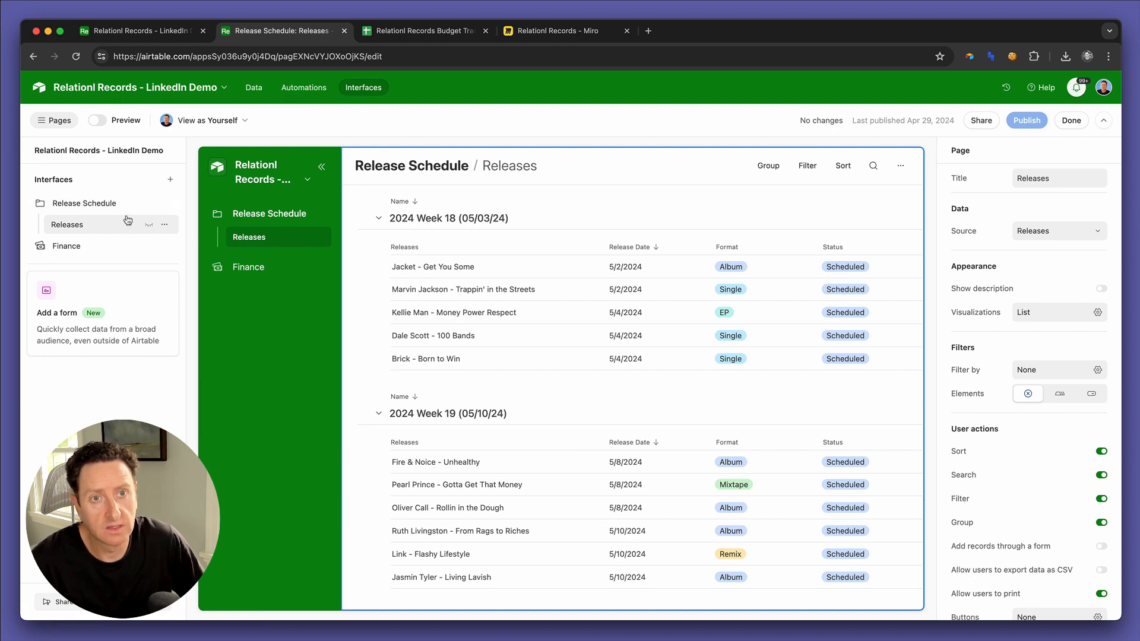
{"action": "left_click", "coordinate": [124, 247]}
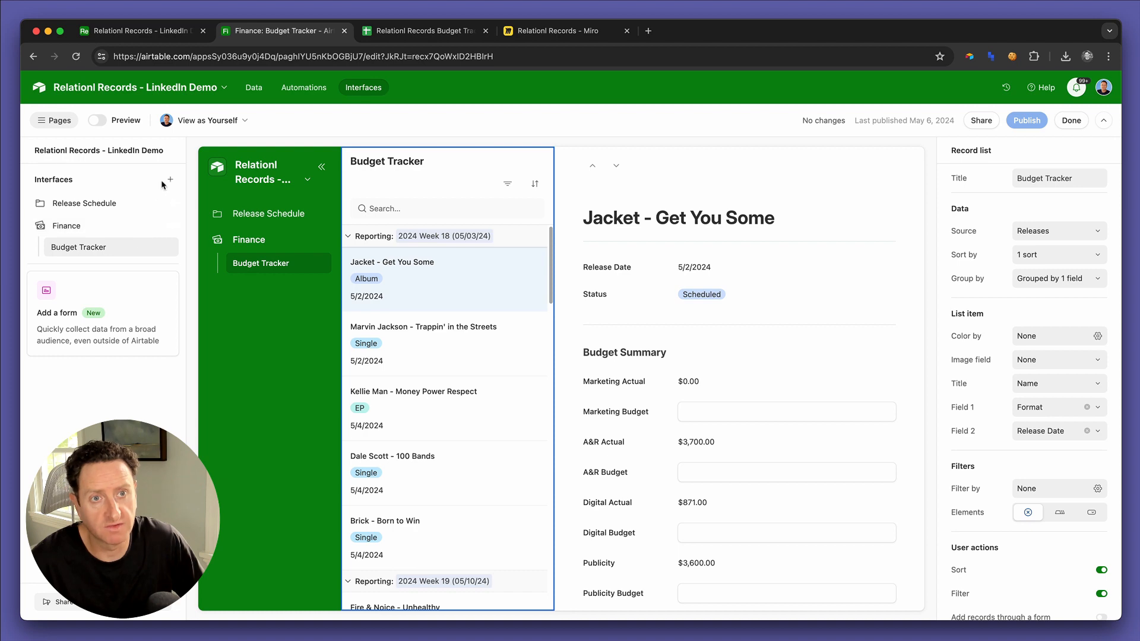
Step: Add a page with the List layout to the Finance interface and connect it to the Artists table
{"action": "left_click", "coordinate": [150, 228]}
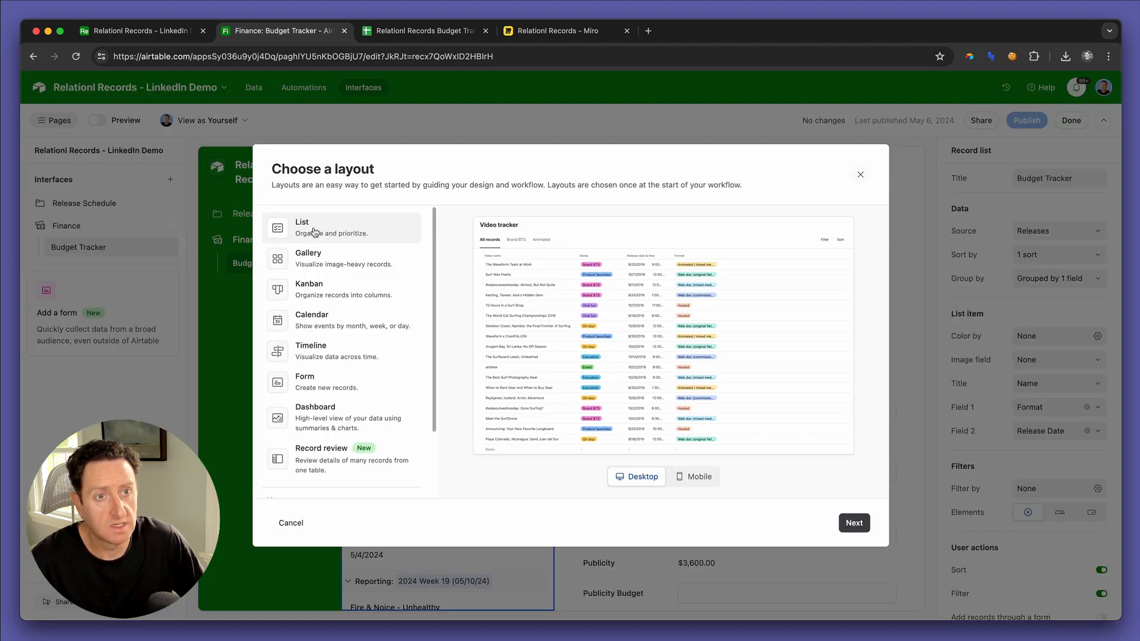
{"action": "left_click", "coordinate": [852, 523]}
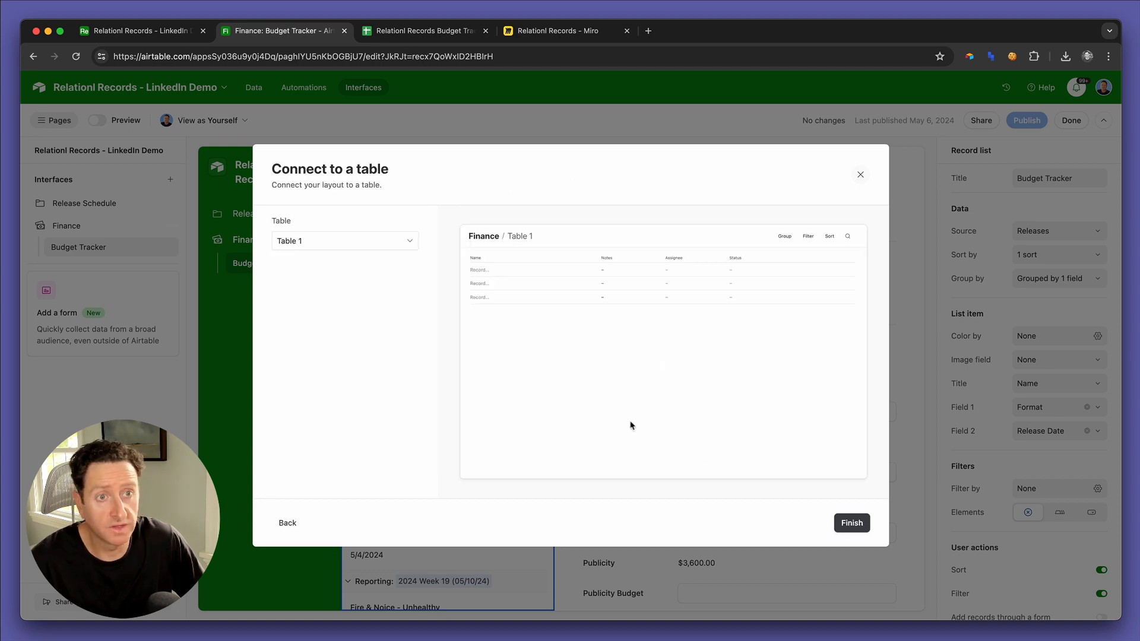
{"action": "left_click", "coordinate": [370, 244]}
{"action": "left_click", "coordinate": [358, 305]}
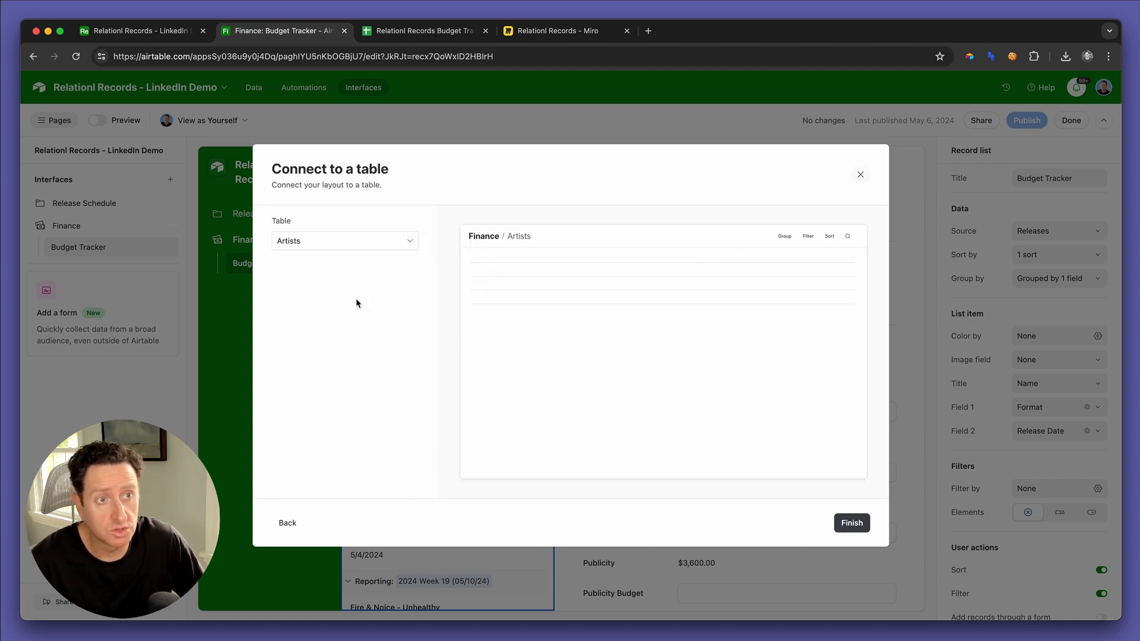
{"action": "left_click", "coordinate": [849, 524]}
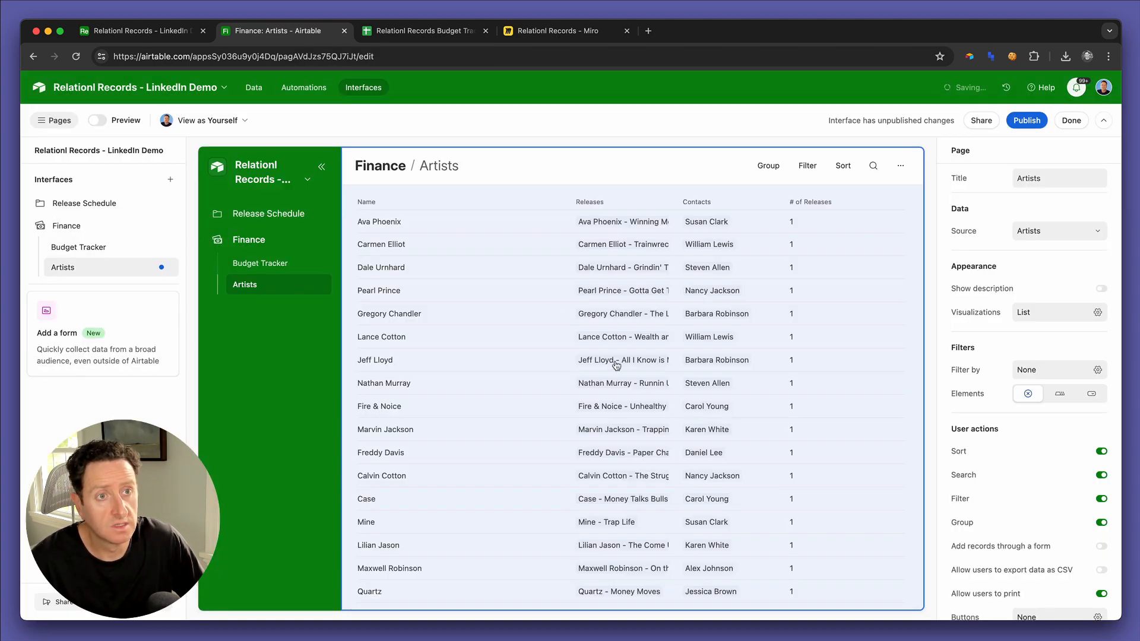
Step: In the Artists list, hide Releases, Contacts and # of Releases, and show A&R Actual and Marketing Actual
{"action": "left_click", "coordinate": [666, 193]}
{"action": "left_click", "coordinate": [1071, 331]}
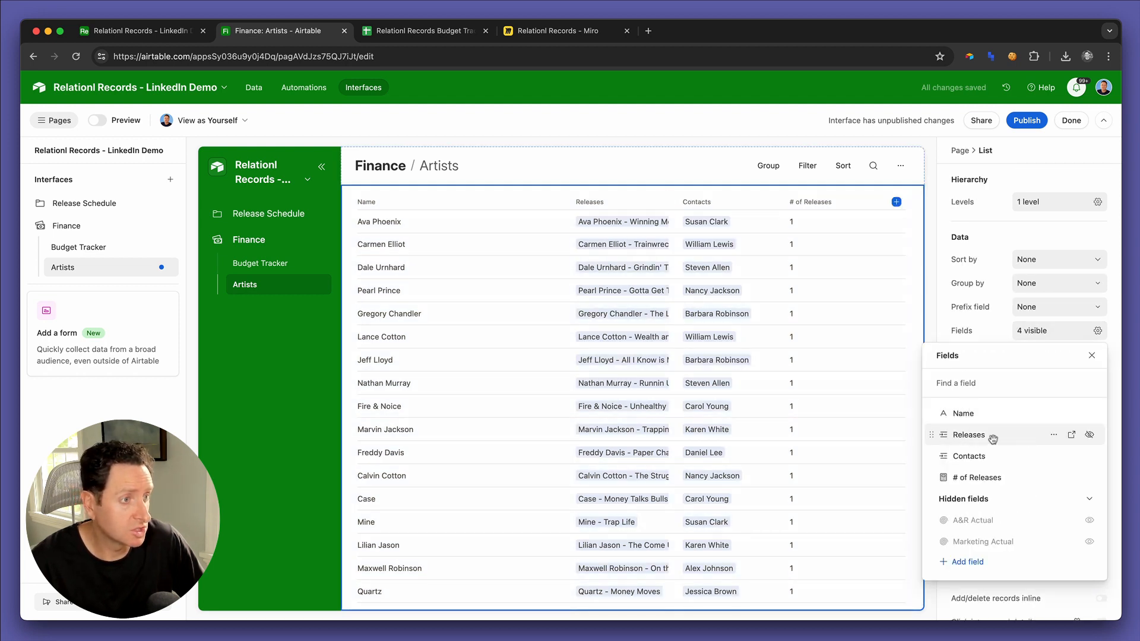
{"action": "left_click", "coordinate": [1089, 435]}
{"action": "left_click", "coordinate": [1090, 435]}
{"action": "left_click", "coordinate": [1088, 435]}
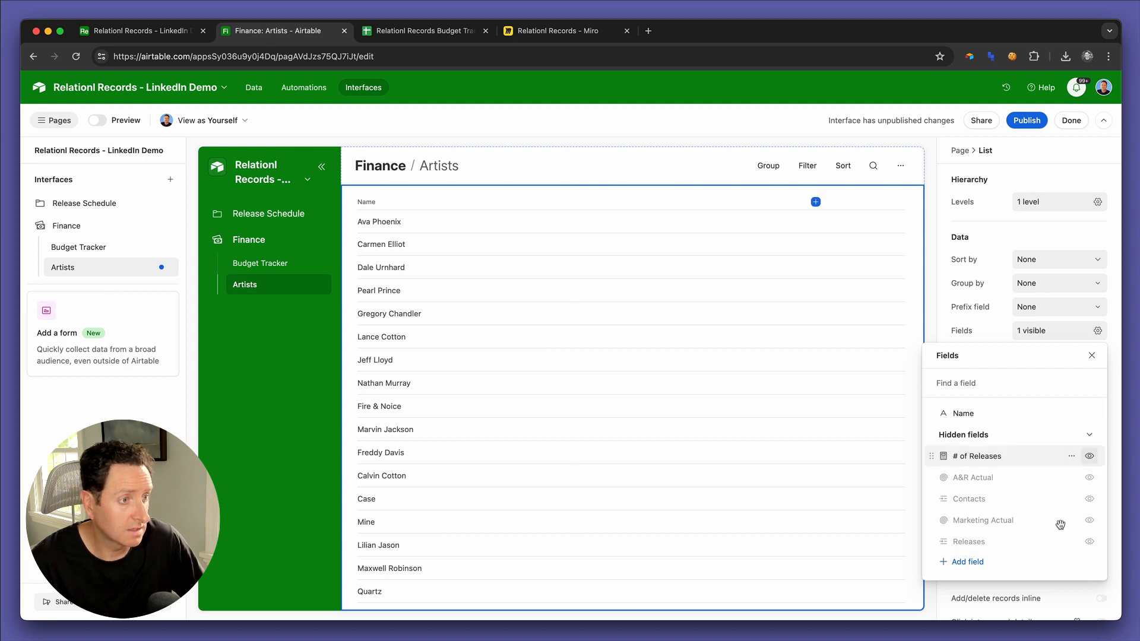
{"action": "left_click", "coordinate": [1089, 479]}
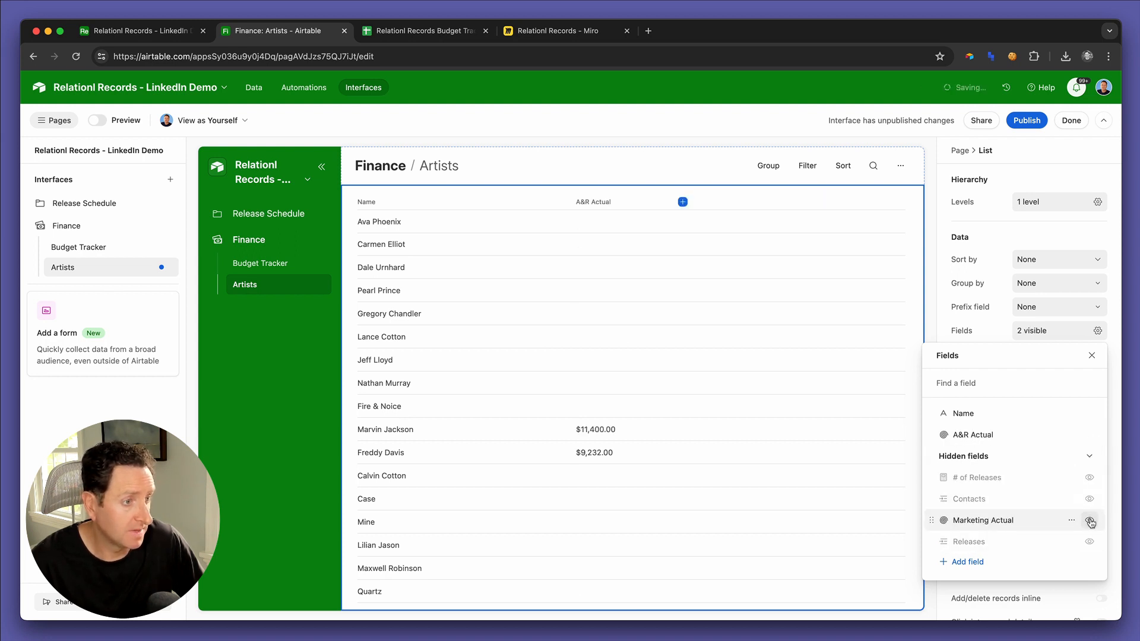
{"action": "left_click", "coordinate": [1090, 521]}
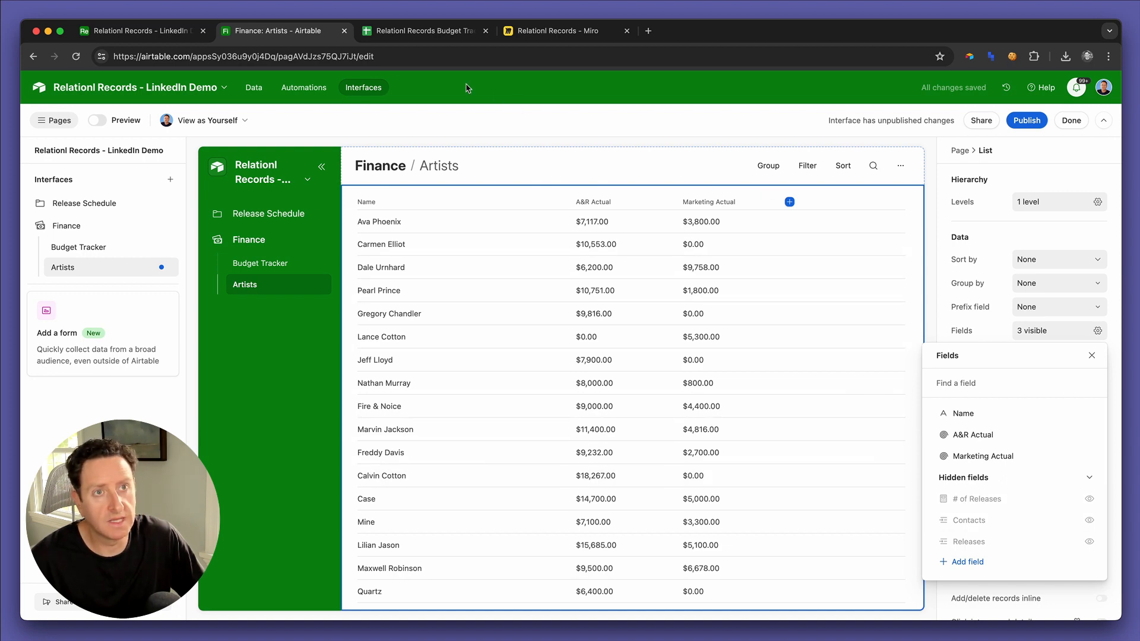
Step: Back in the Artists table, duplicate the A&R Actual field and save the copy as "Publicity Actual"
{"action": "left_click", "coordinate": [177, 30]}
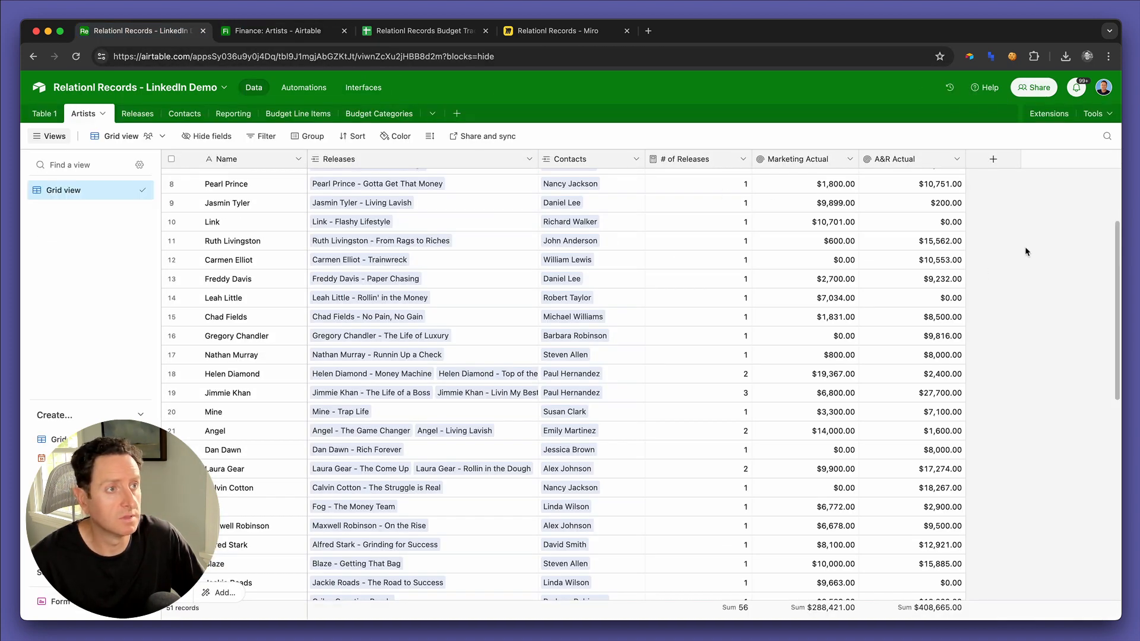
{"action": "left_click", "coordinate": [954, 161]}
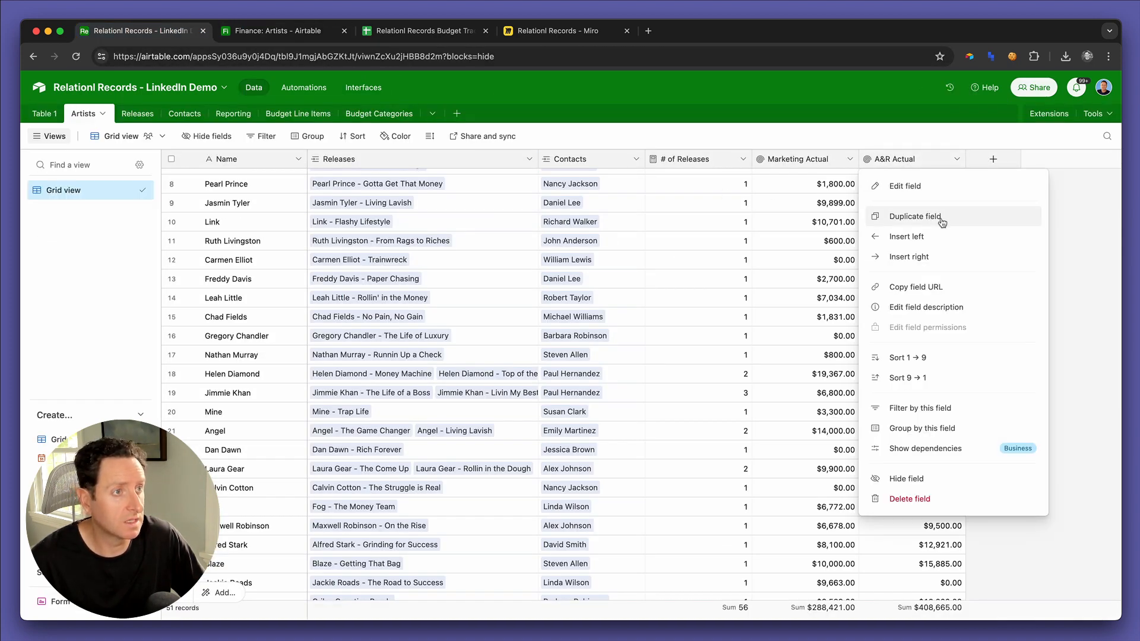
{"action": "left_click", "coordinate": [943, 217]}
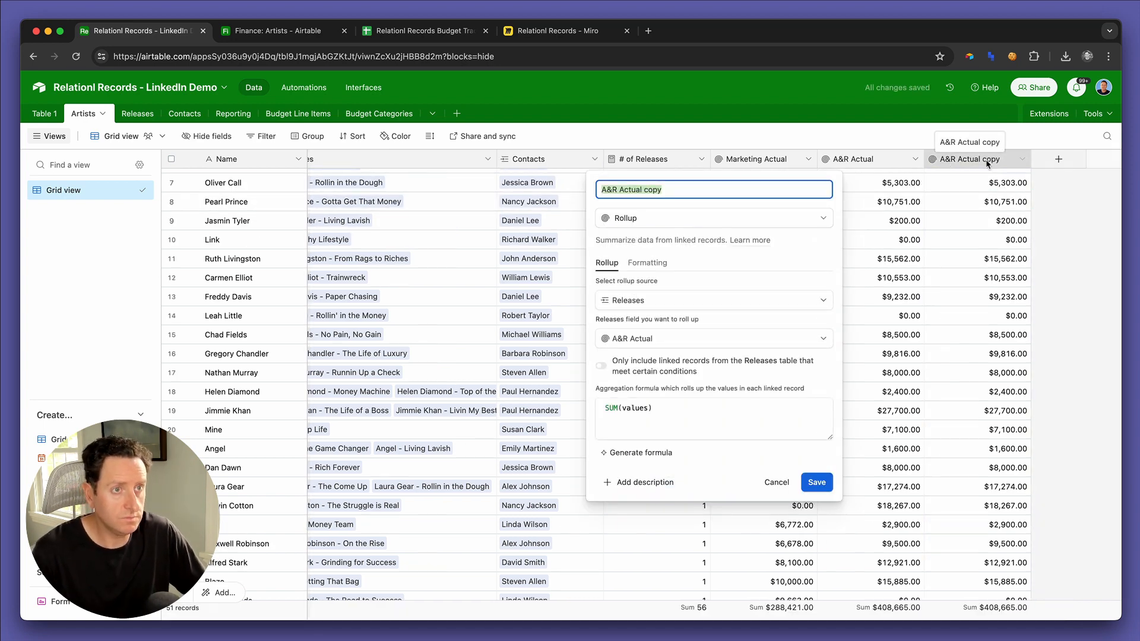
{"action": "double_click", "coordinate": [651, 189]}
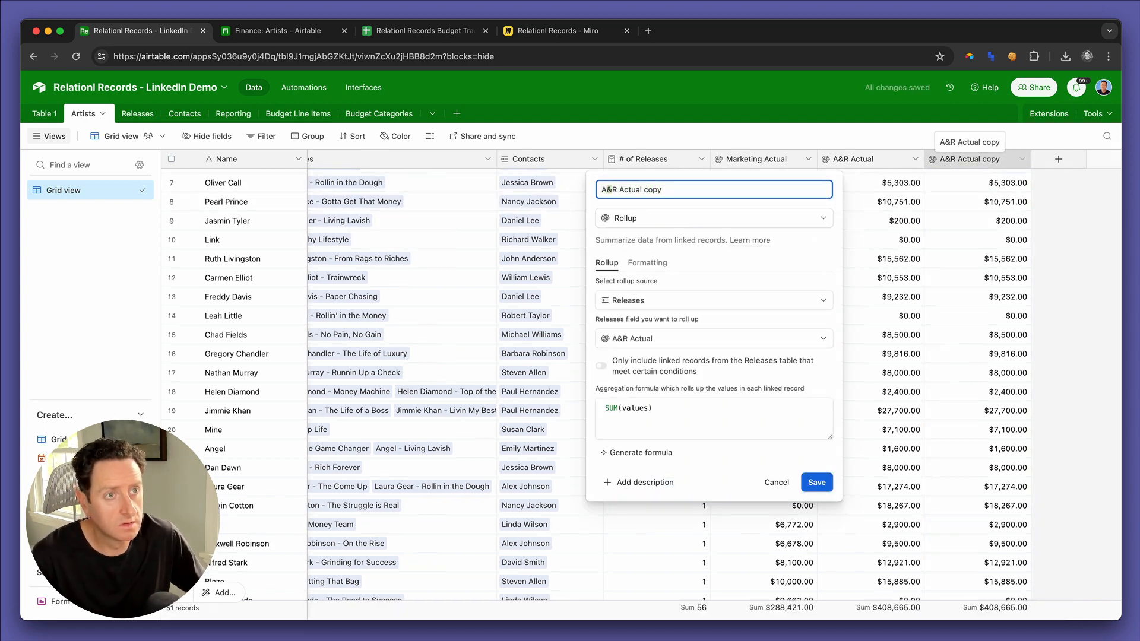
{"action": "type", "text": "Publicity Actual"}
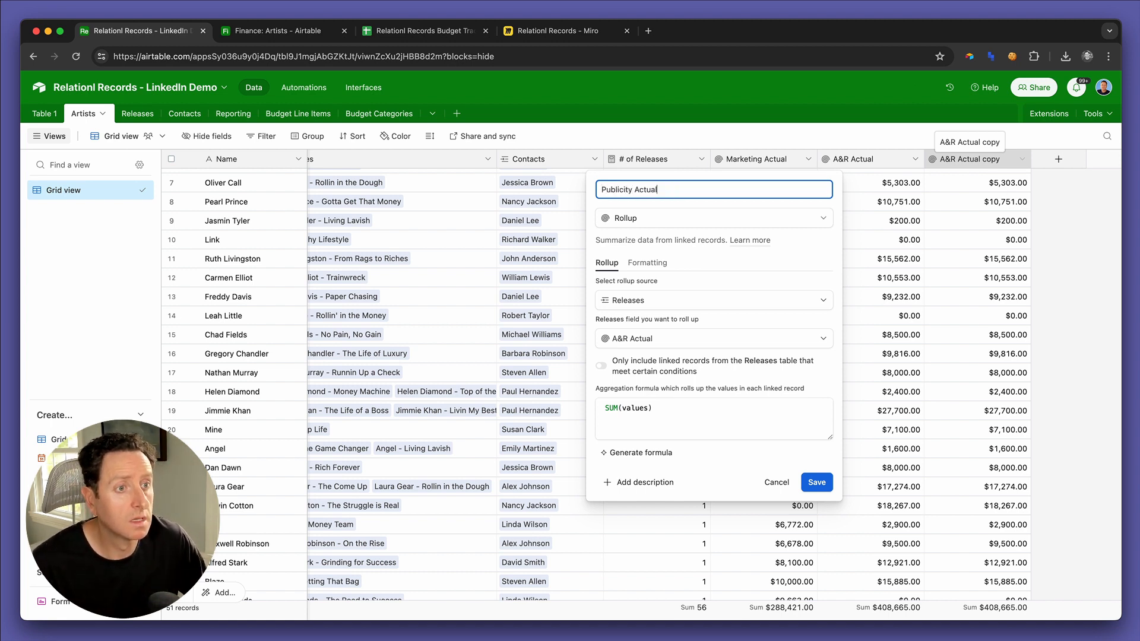
{"action": "left_click", "coordinate": [818, 482]}
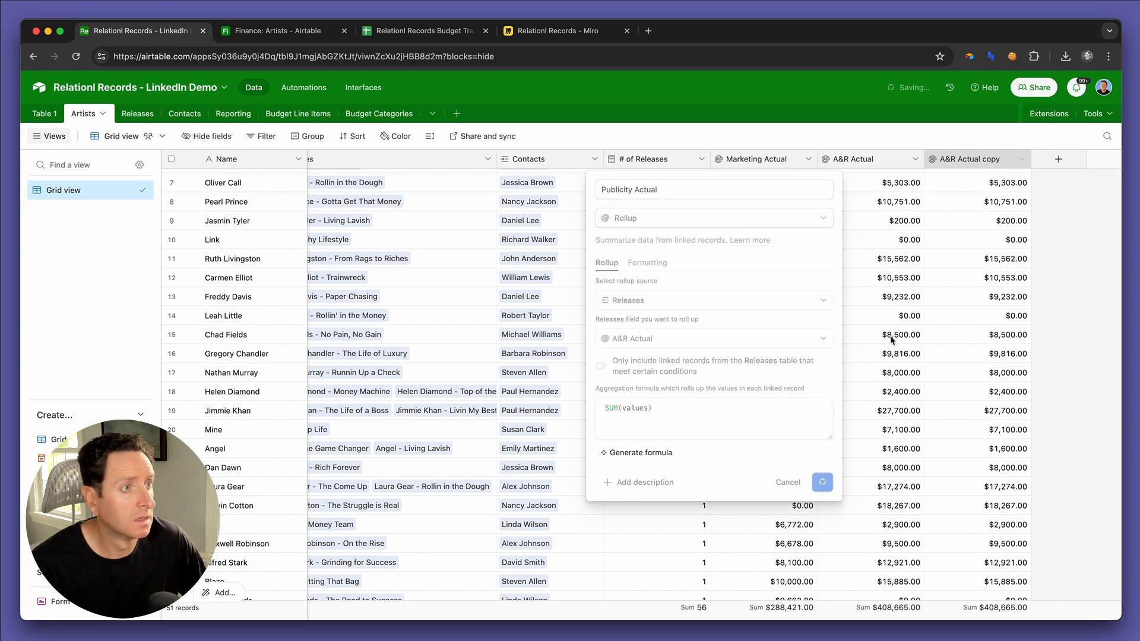
Step: Change the Publicity Actual rollup to use the Publicity Budget field from Releases and save it
{"action": "left_click", "coordinate": [962, 160]}
{"action": "double_click", "coordinate": [961, 161]}
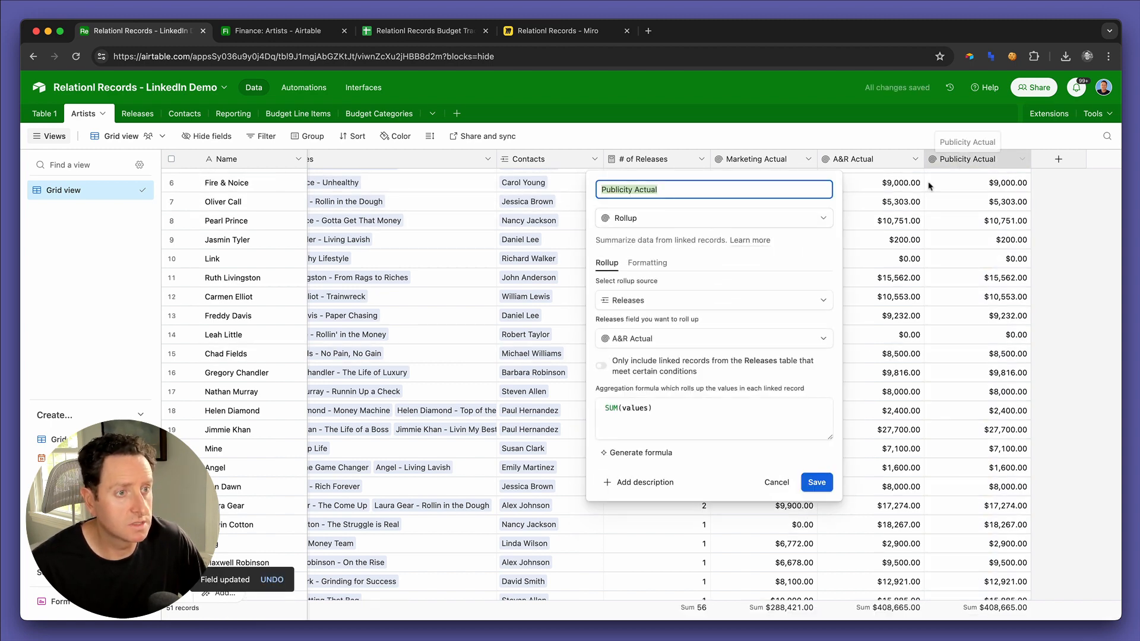
{"action": "left_click", "coordinate": [754, 338]}
{"action": "type", "text": "p"}
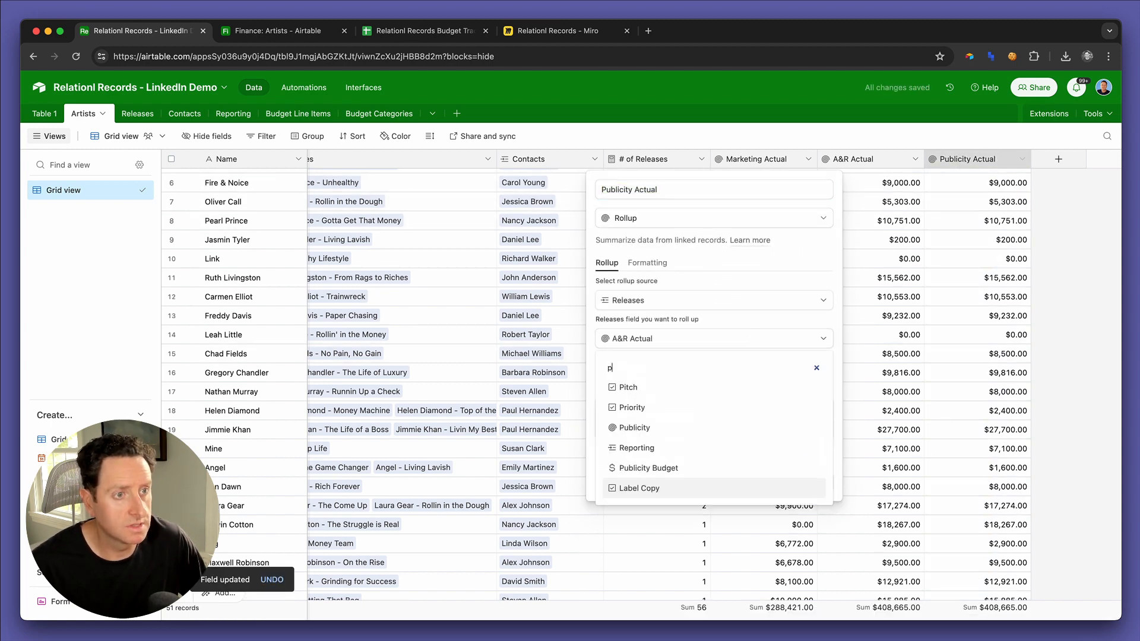
{"action": "left_click", "coordinate": [731, 468]}
{"action": "left_click", "coordinate": [814, 483]}
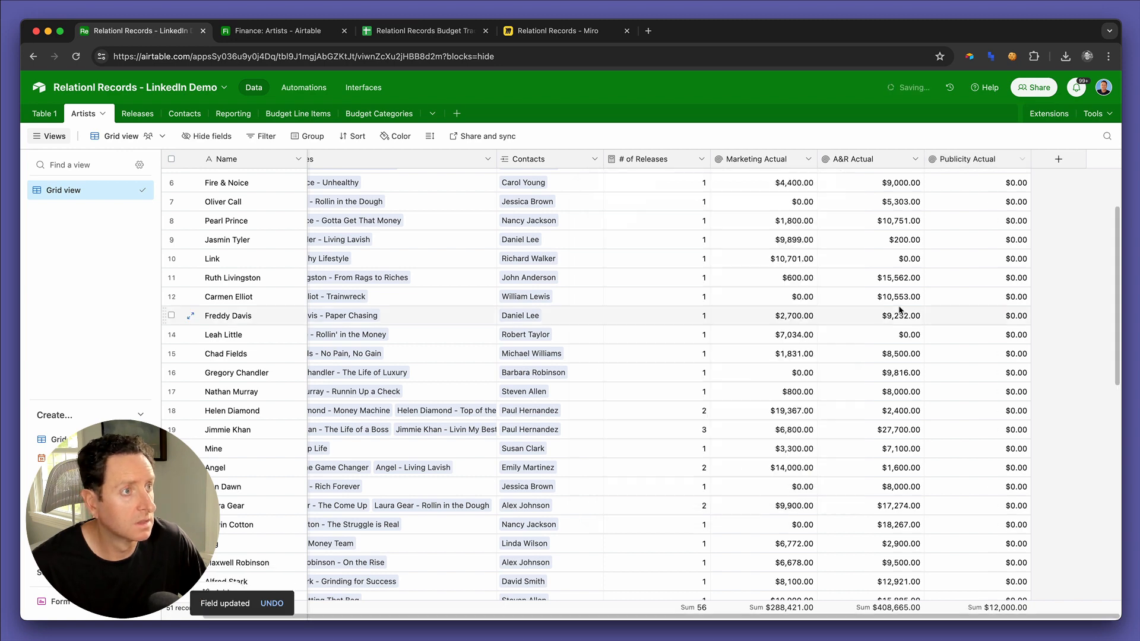
Step: Duplicate the Publicity Actual field and enter "Digital Actual" as the copy's name
{"action": "left_click", "coordinate": [1020, 161]}
{"action": "left_click", "coordinate": [1008, 215]}
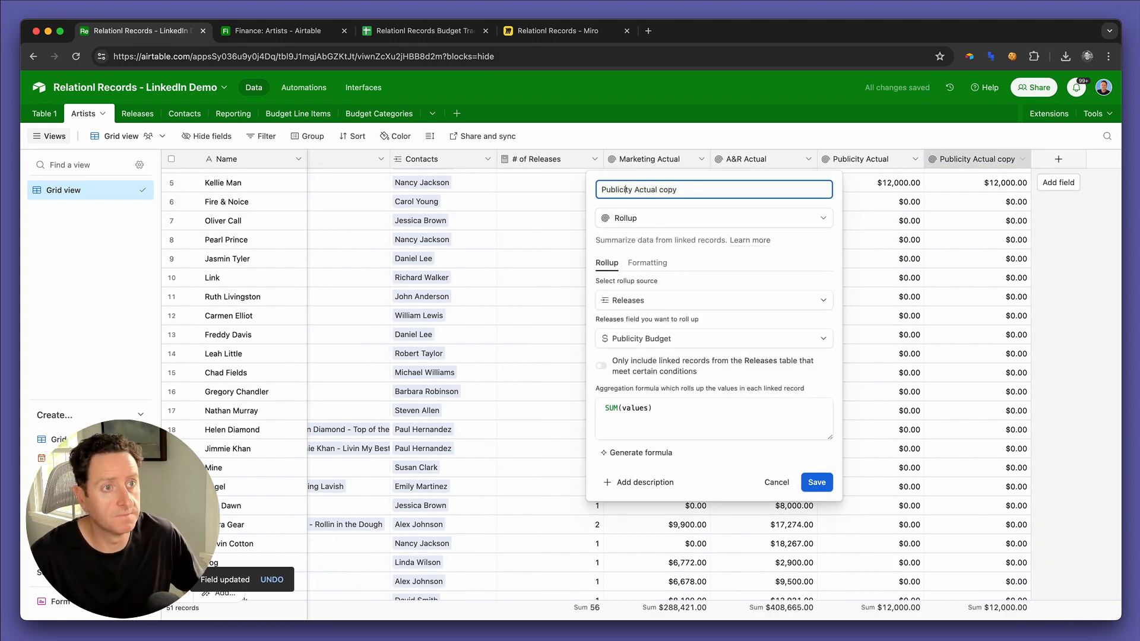
{"action": "key", "text": "alt+BackSpace"}
{"action": "type", "text": "Digital"}
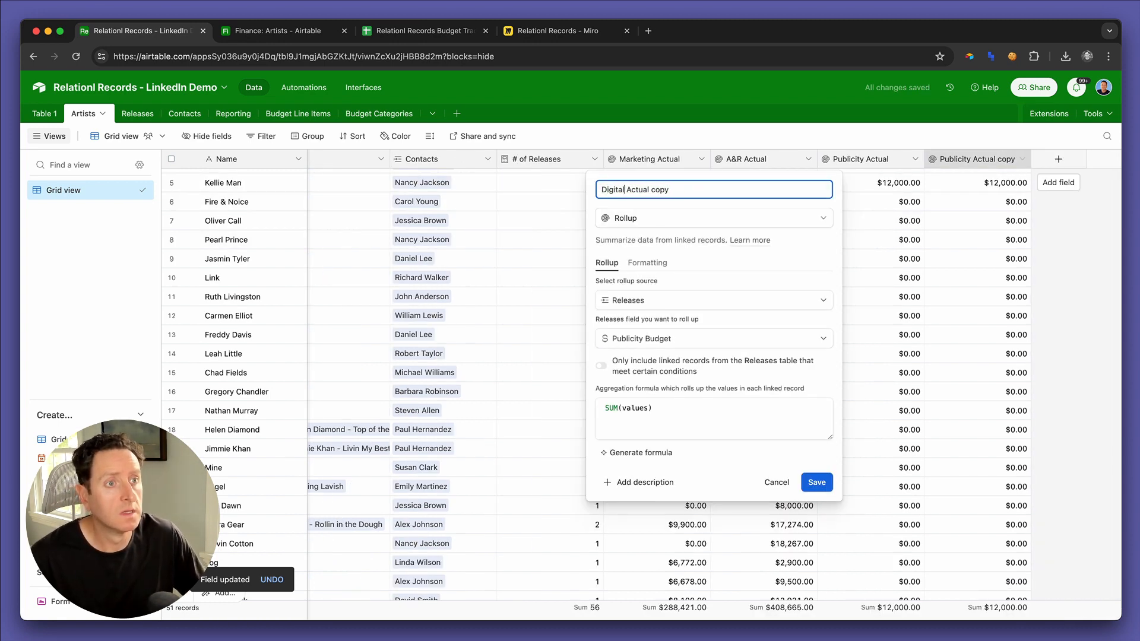
{"action": "key", "text": "shift+End"}
{"action": "key", "text": "BackSpace"}
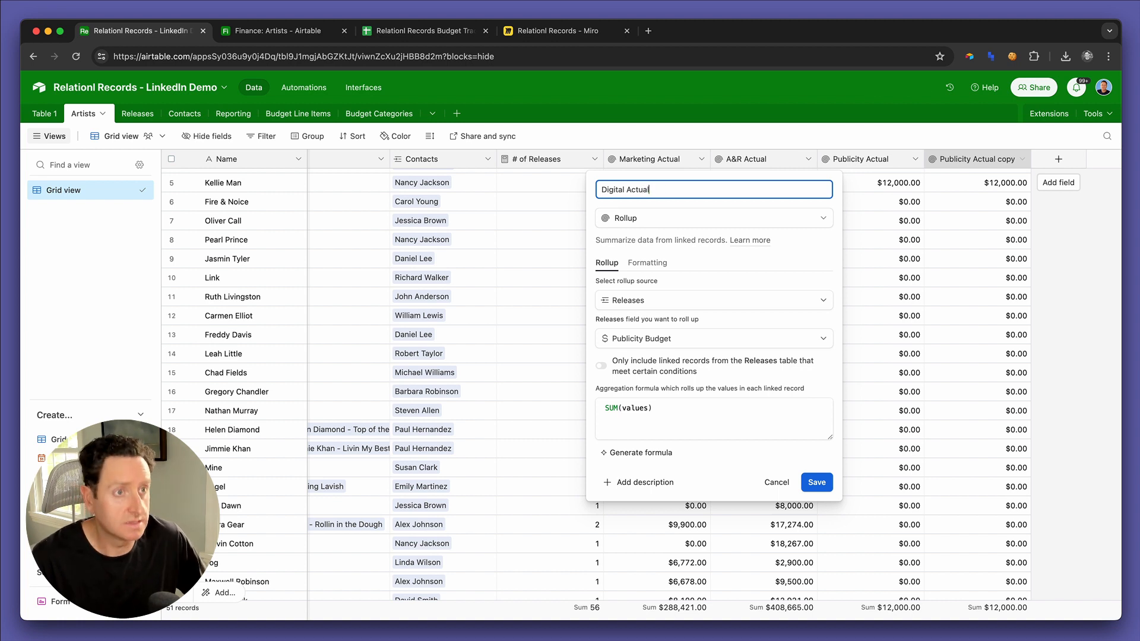
Step: Set the Digital Actual rollup to use the Digital Actual field from Releases and save it
{"action": "left_click", "coordinate": [736, 340]}
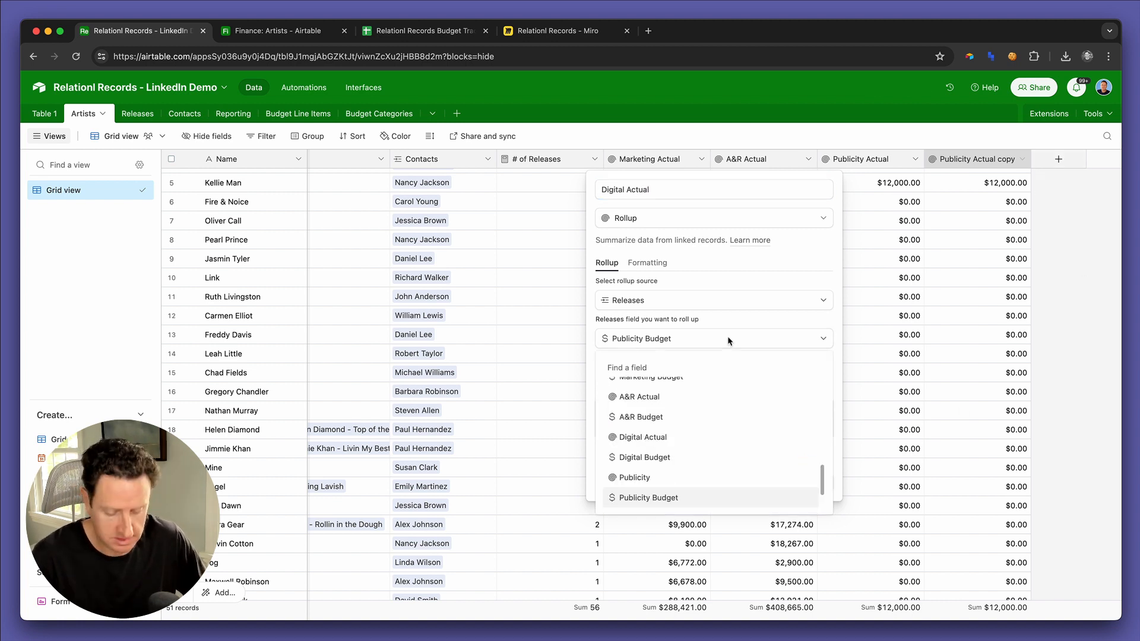
{"action": "scroll", "coordinate": [692, 419], "scroll_direction": "up", "scroll_amount": 1}
{"action": "left_click", "coordinate": [689, 450]}
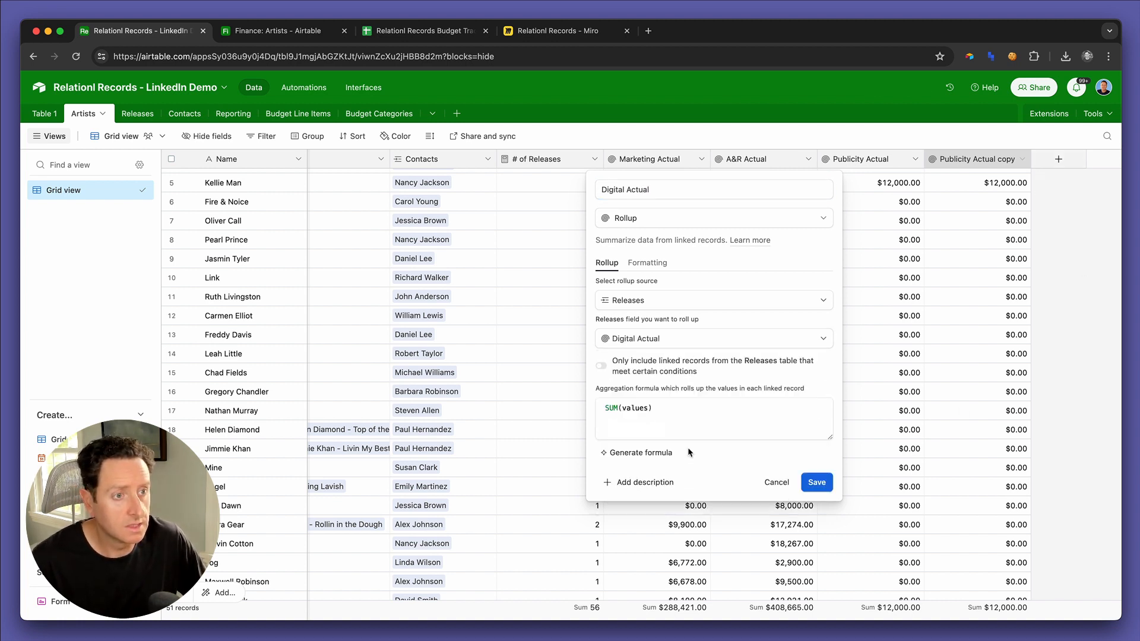
{"action": "left_click", "coordinate": [831, 481]}
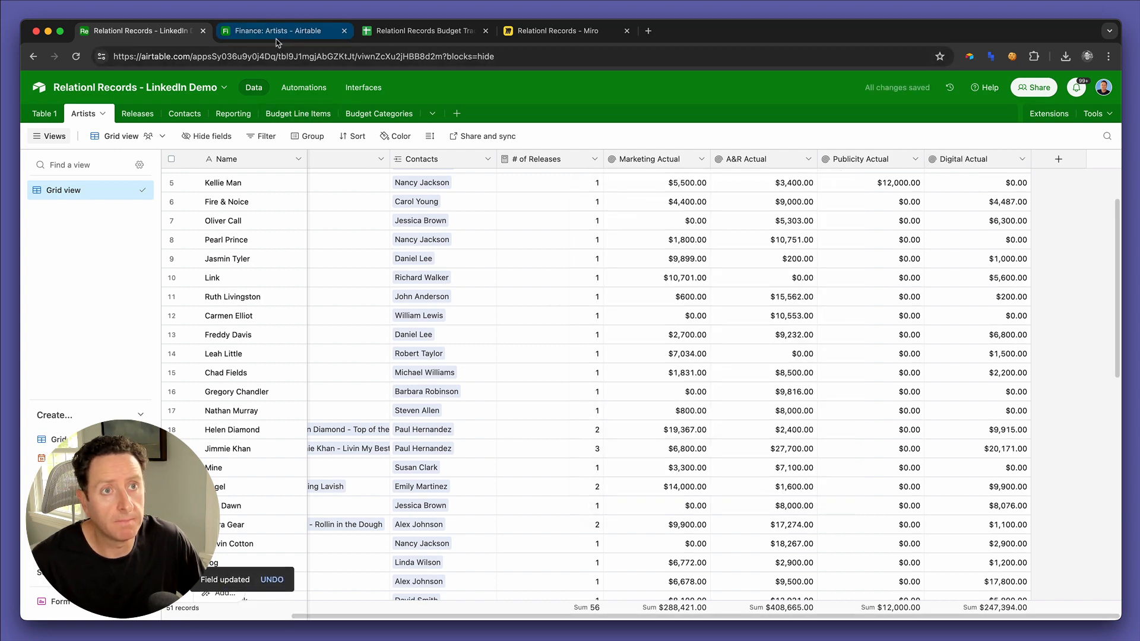
Step: In the Finance interface's Artists page, show the hidden Digital Actual and Publicity Actual fields in the list
{"action": "left_click", "coordinate": [276, 39]}
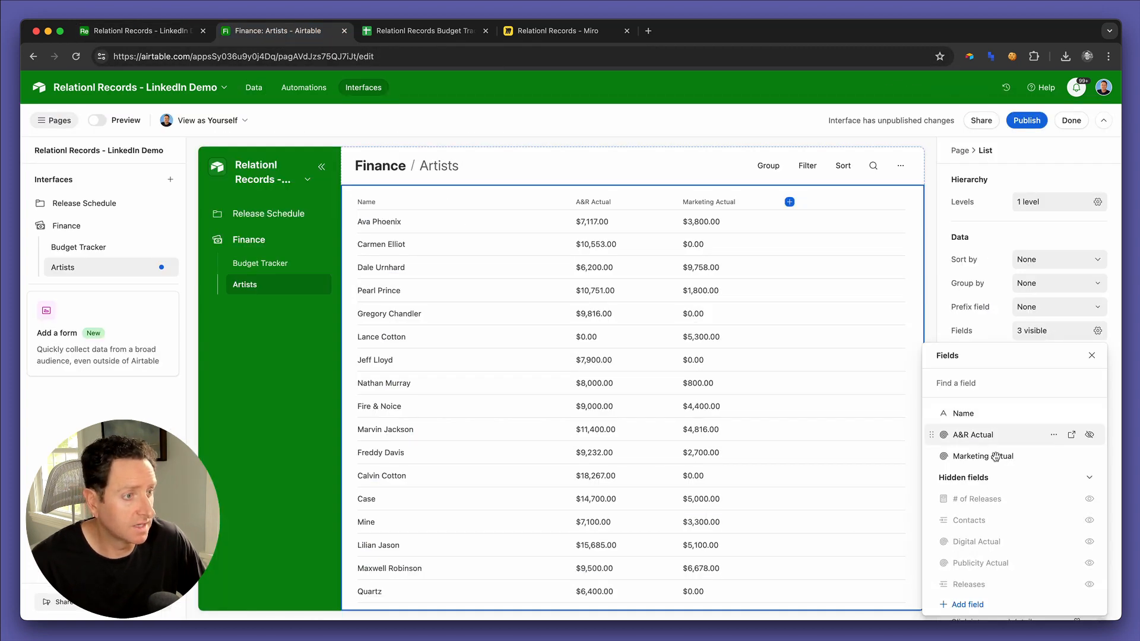
{"action": "scroll", "coordinate": [1027, 451], "scroll_direction": "down", "scroll_amount": 1}
{"action": "left_click", "coordinate": [1088, 533]}
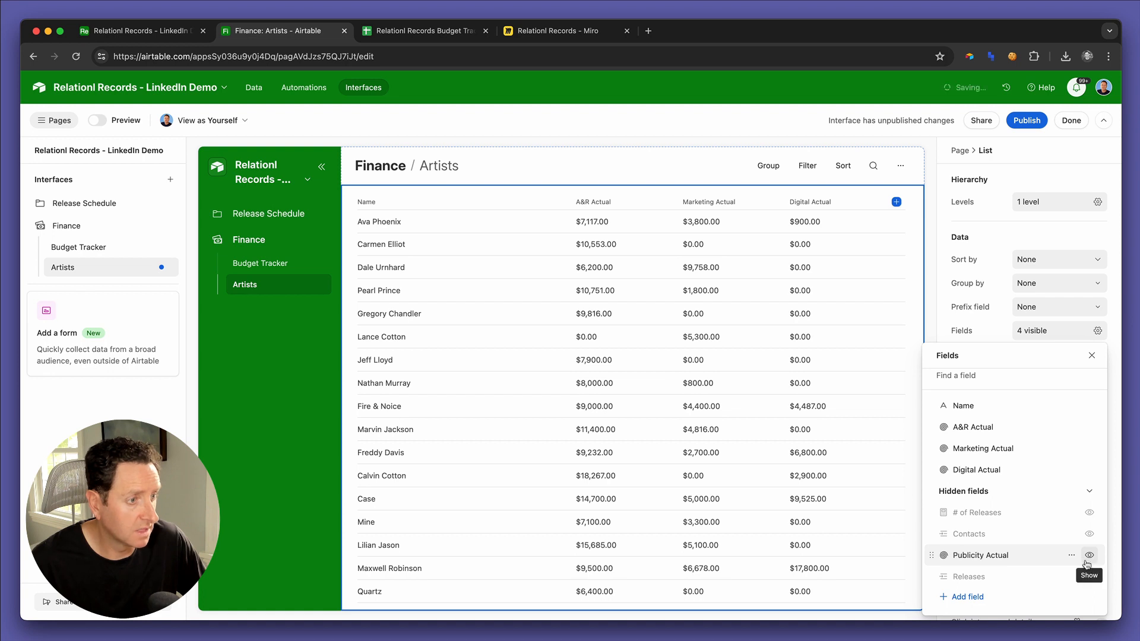
{"action": "left_click", "coordinate": [1088, 555]}
{"action": "left_click", "coordinate": [994, 339]}
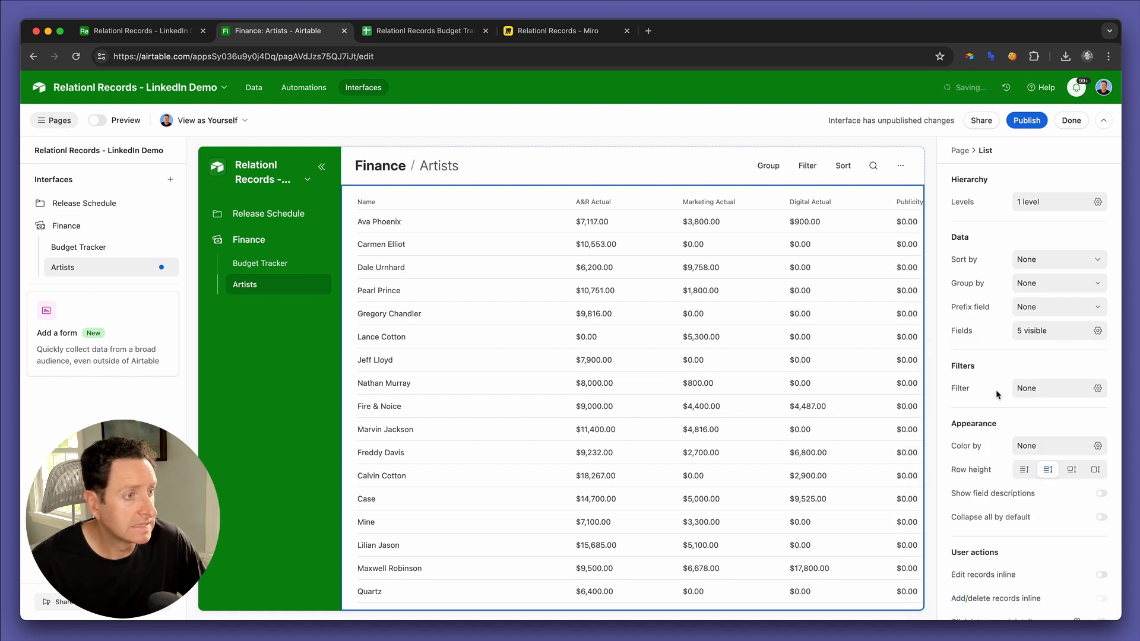
Step: Set the Artists list to the shortest row height and sort it by Name from A to Z
{"action": "left_click", "coordinate": [1025, 468]}
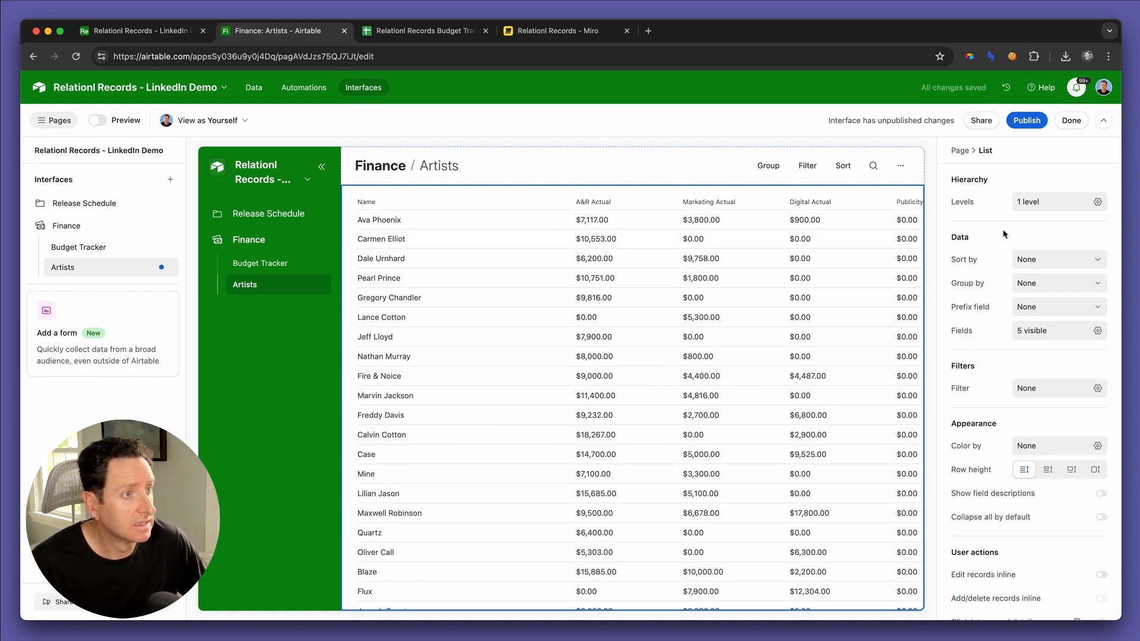
{"action": "left_click", "coordinate": [1042, 261]}
{"action": "left_click", "coordinate": [922, 371]}
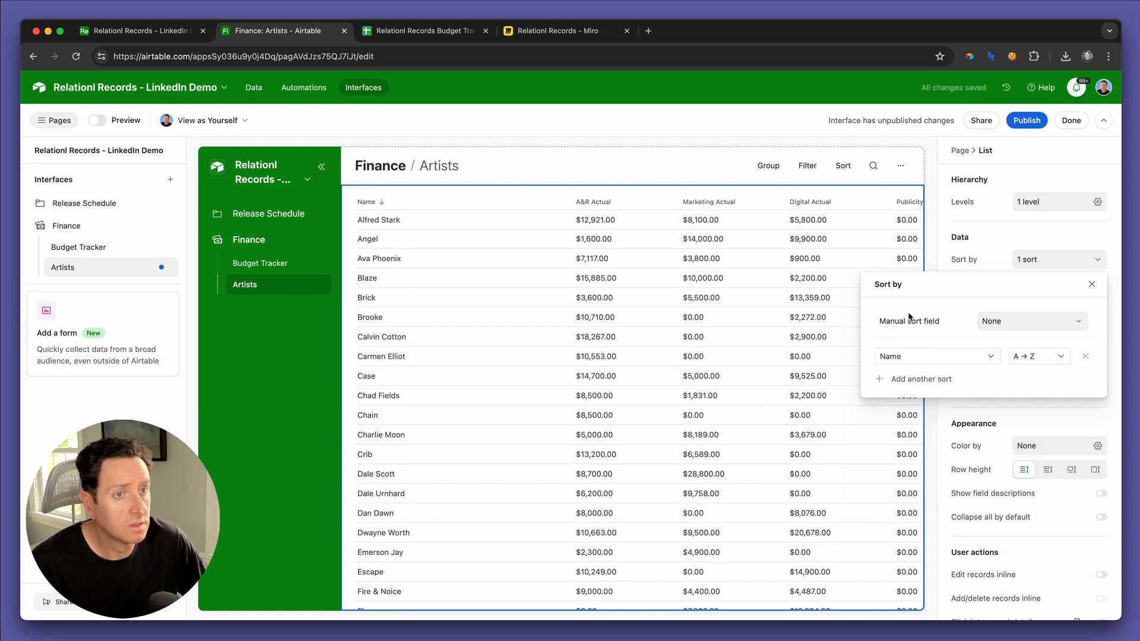
Step: Publish the Finance interface's changes and look through the published Artists list
{"action": "left_click", "coordinate": [1019, 123]}
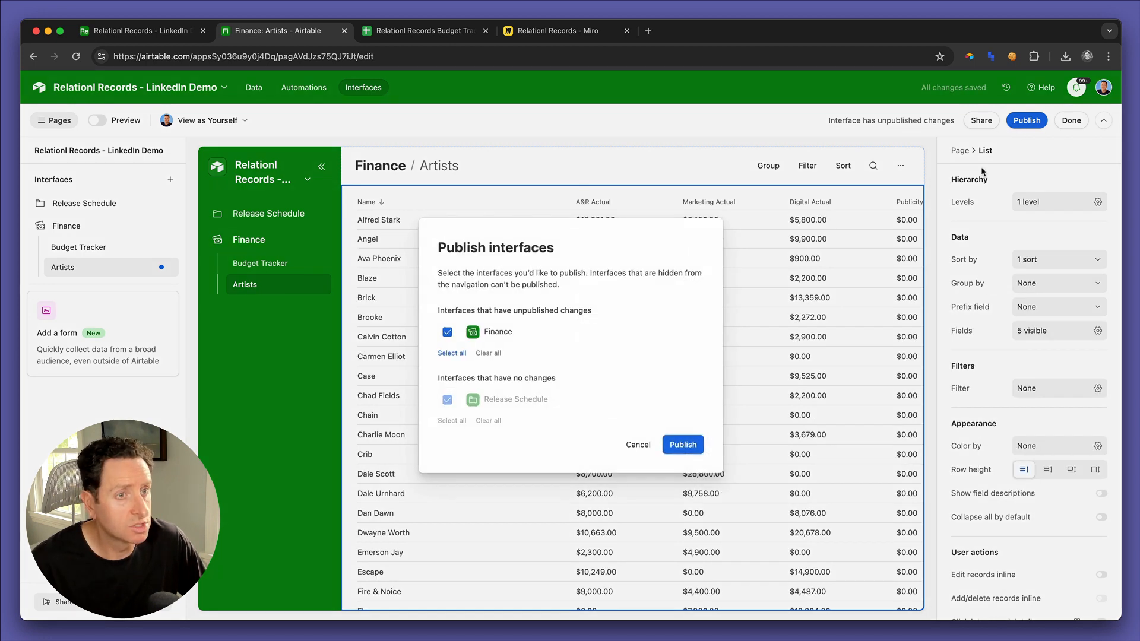
{"action": "left_click", "coordinate": [683, 445]}
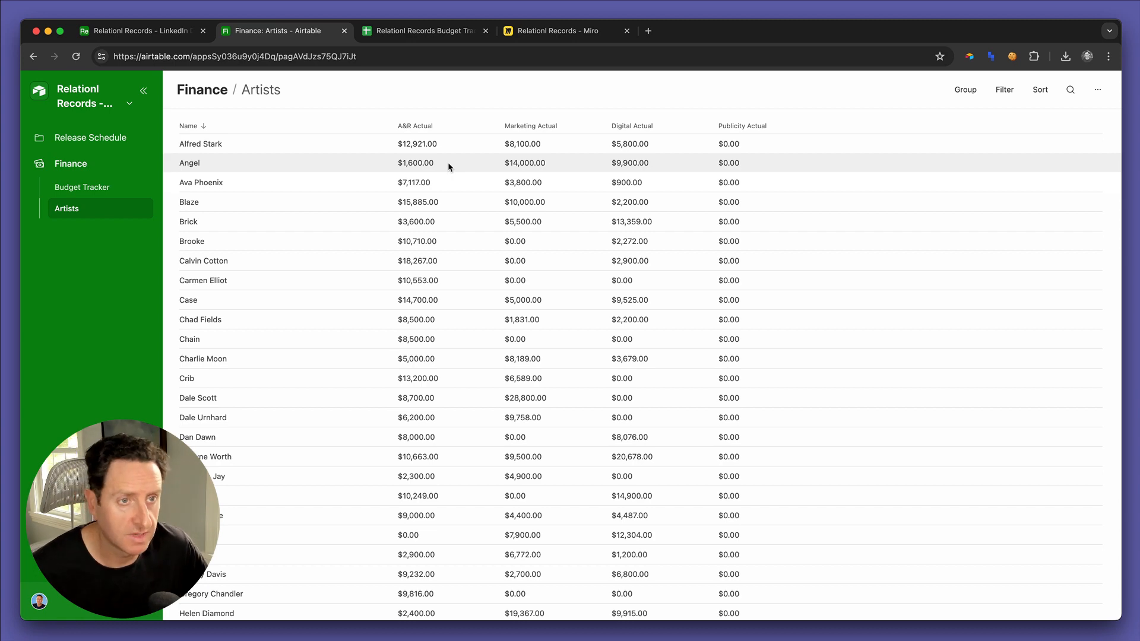
{"action": "scroll", "coordinate": [598, 247], "scroll_direction": "down", "scroll_amount": 3}
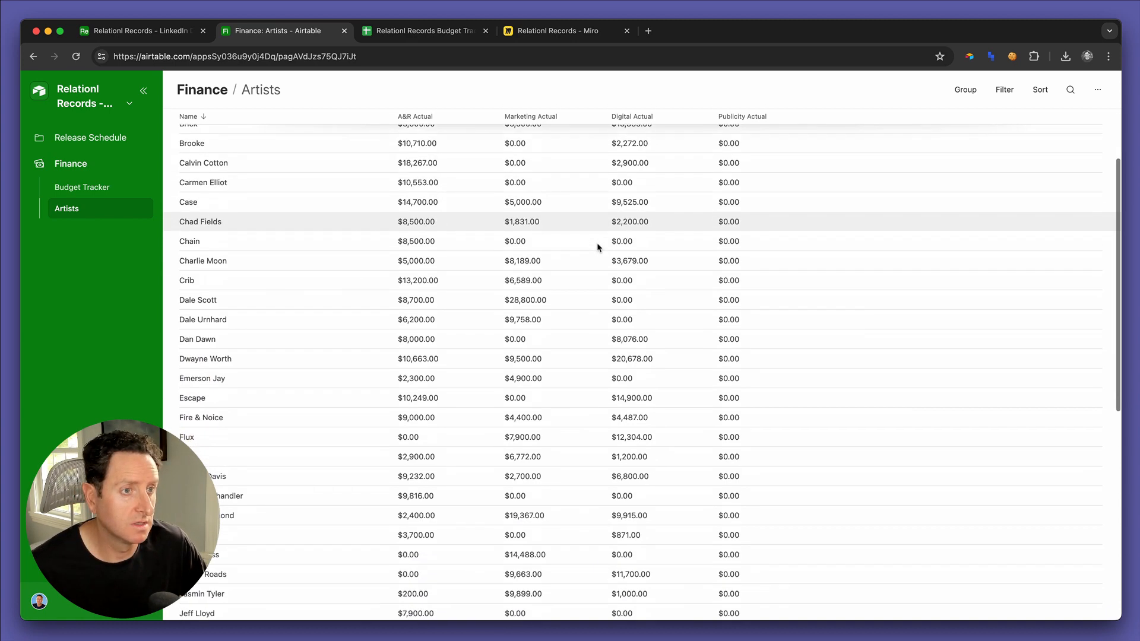
{"action": "scroll", "coordinate": [598, 247], "scroll_direction": "down", "scroll_amount": 10}
{"action": "scroll", "coordinate": [598, 247], "scroll_direction": "up", "scroll_amount": 15}
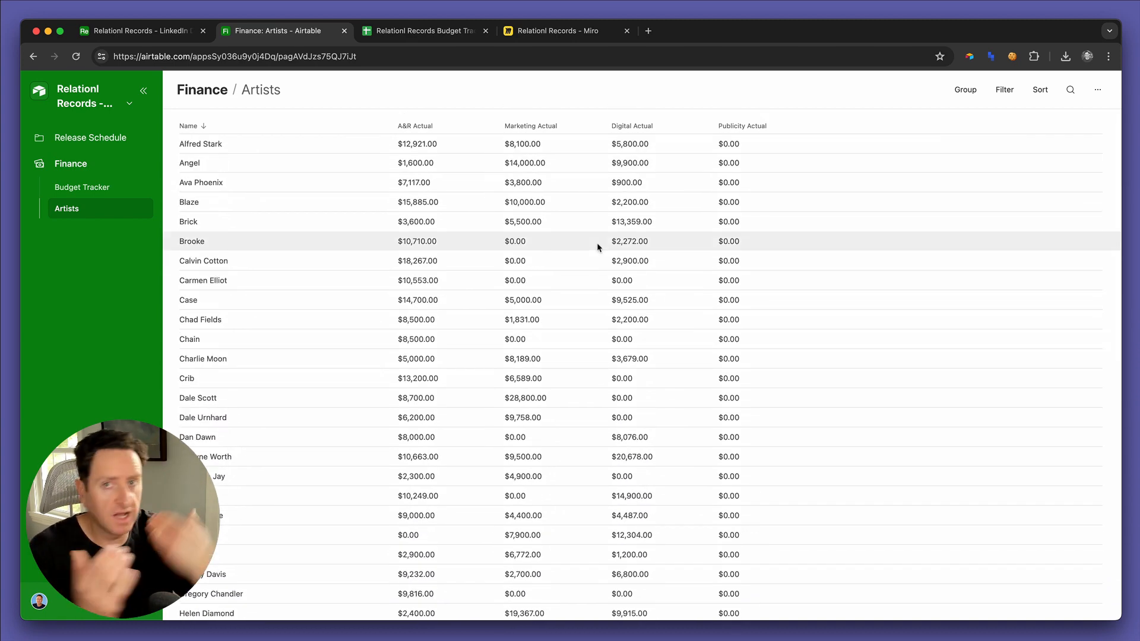